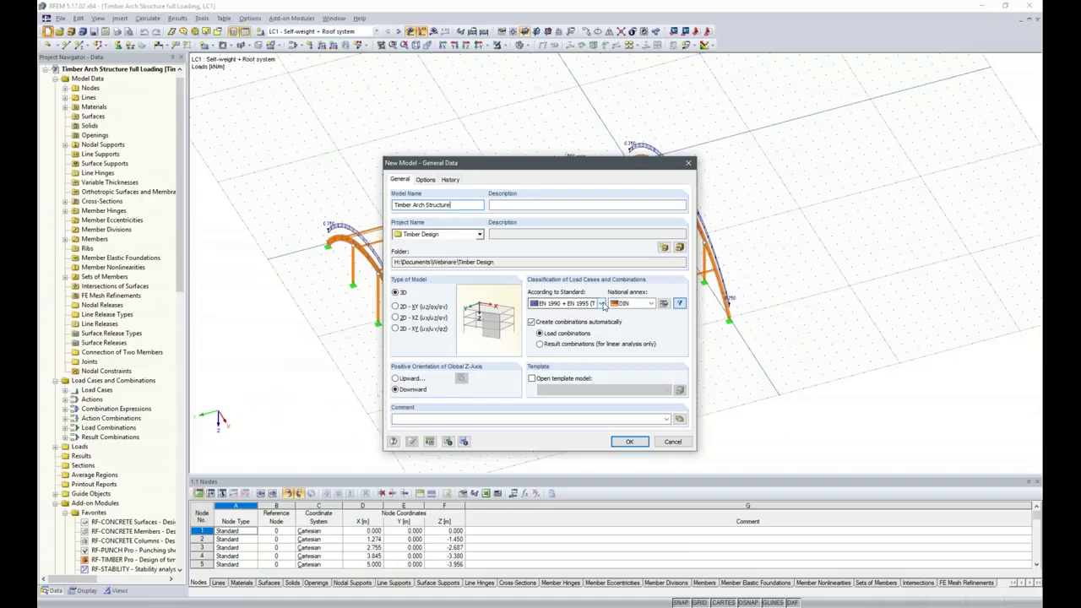
- Create the Timber Arch Structure model to EN 1990 + EN 1995 with the DIN annex, using service class 1 for the deformation coefficient
click(602, 304)
click(602, 304)
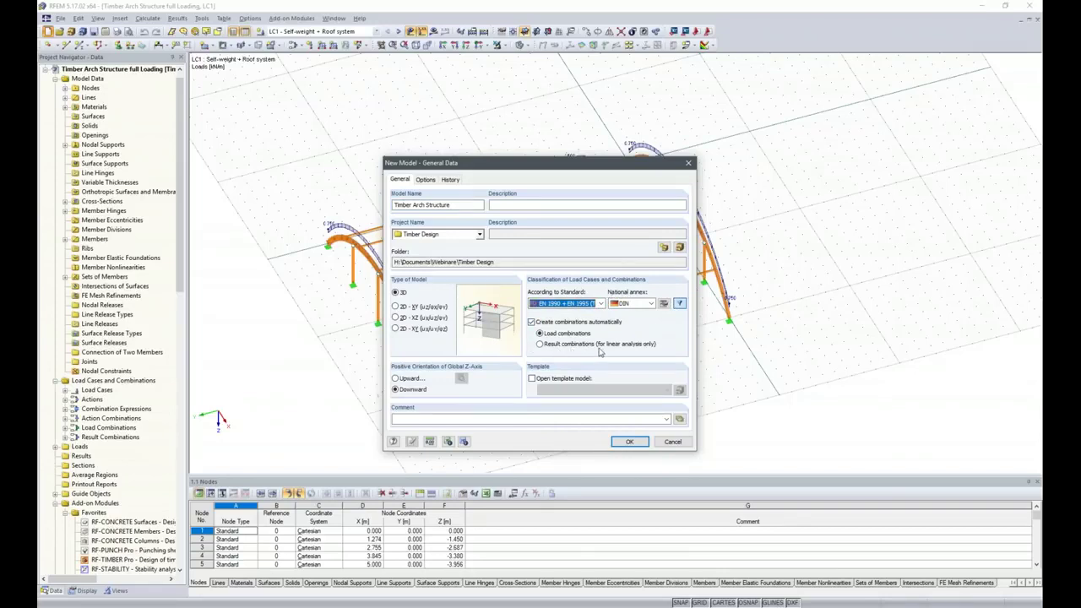
click(664, 304)
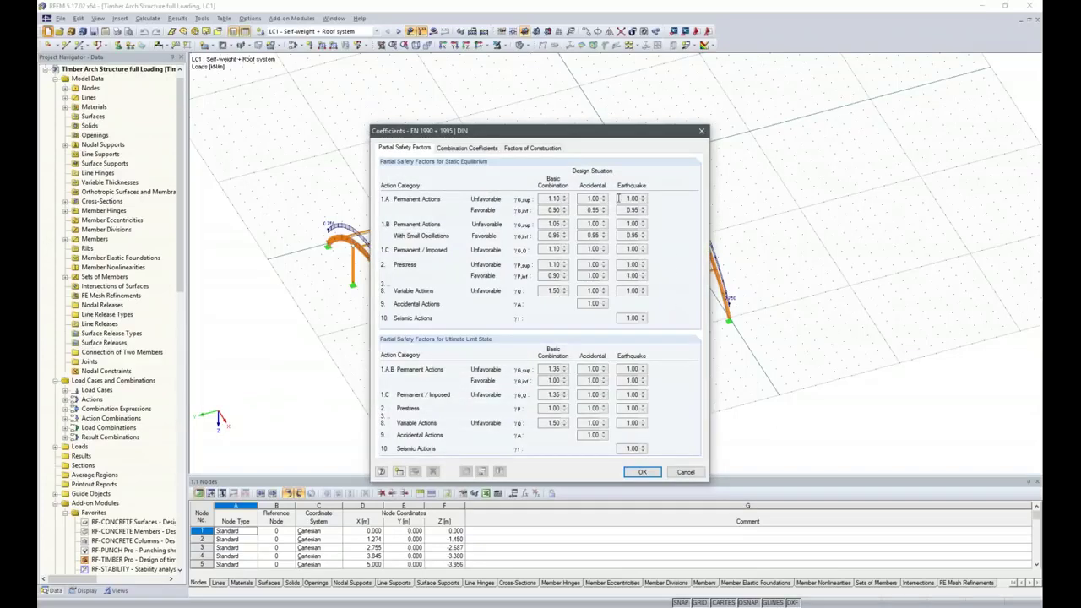
click(473, 150)
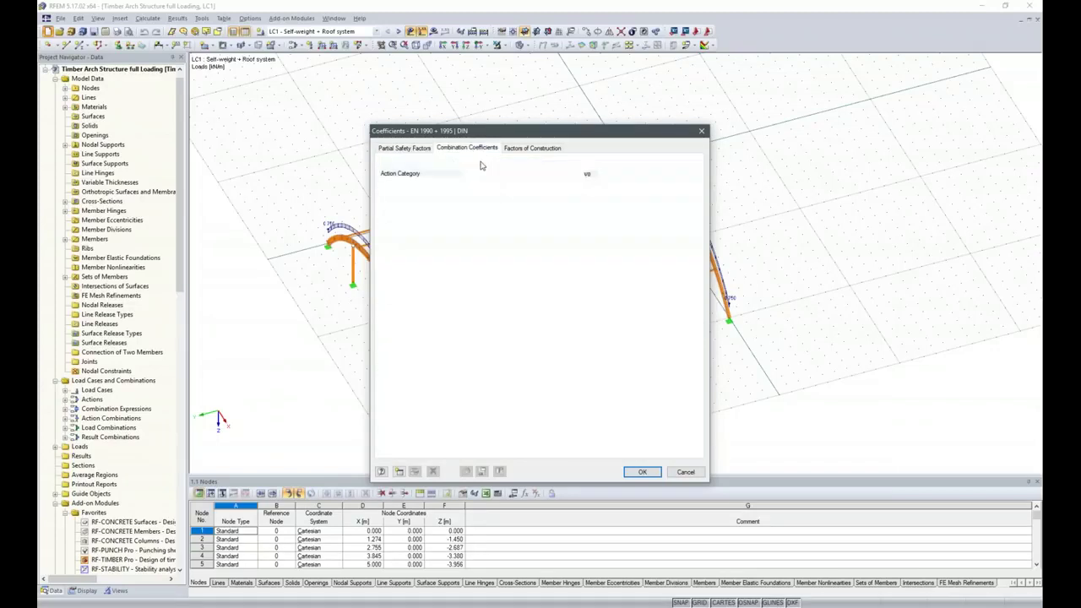
click(546, 150)
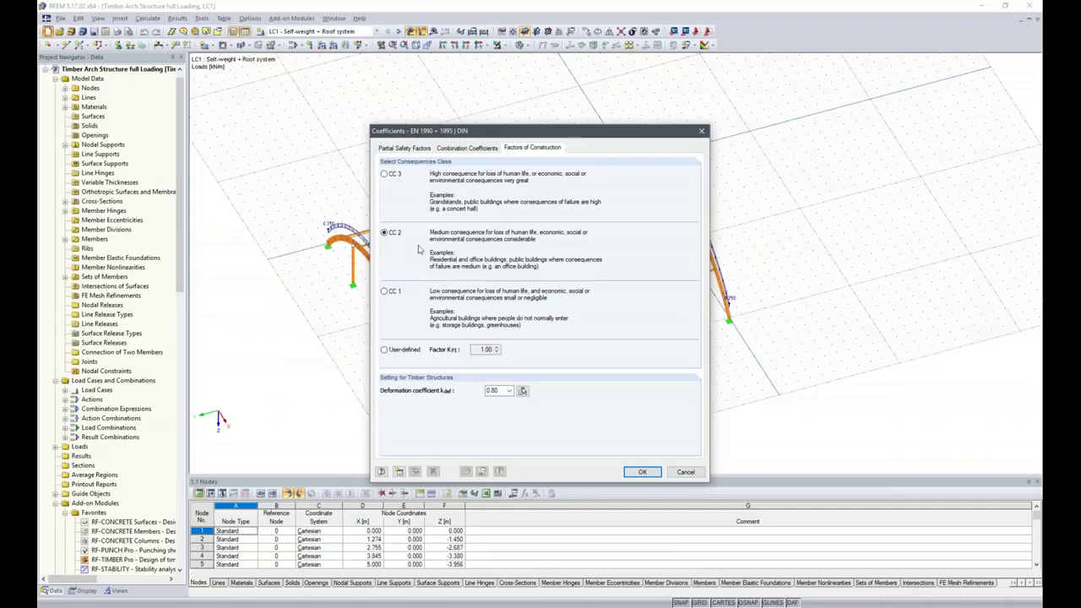
click(523, 392)
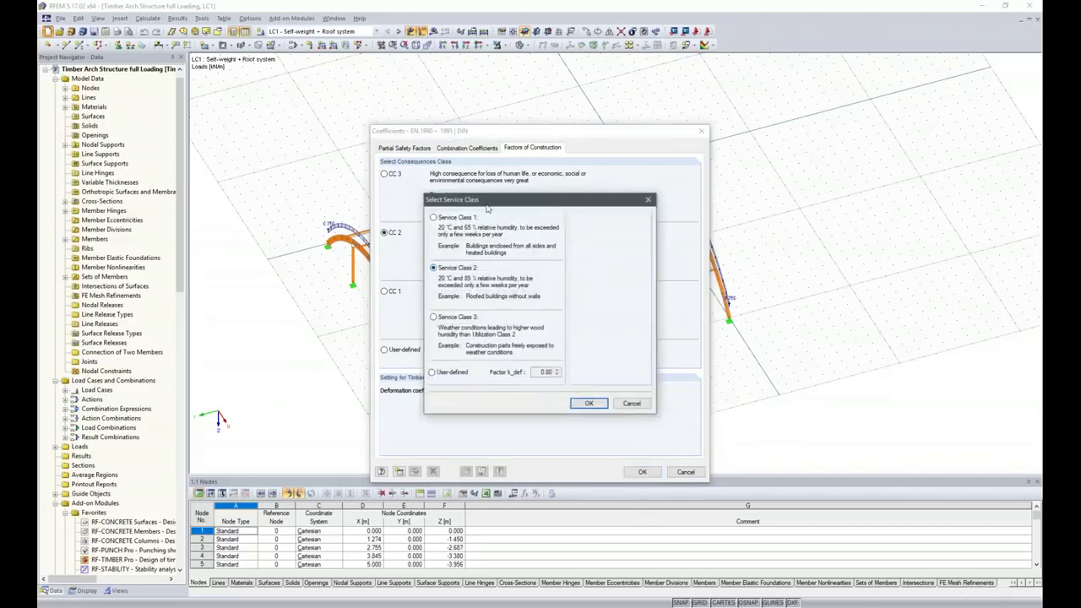
click(434, 218)
click(589, 403)
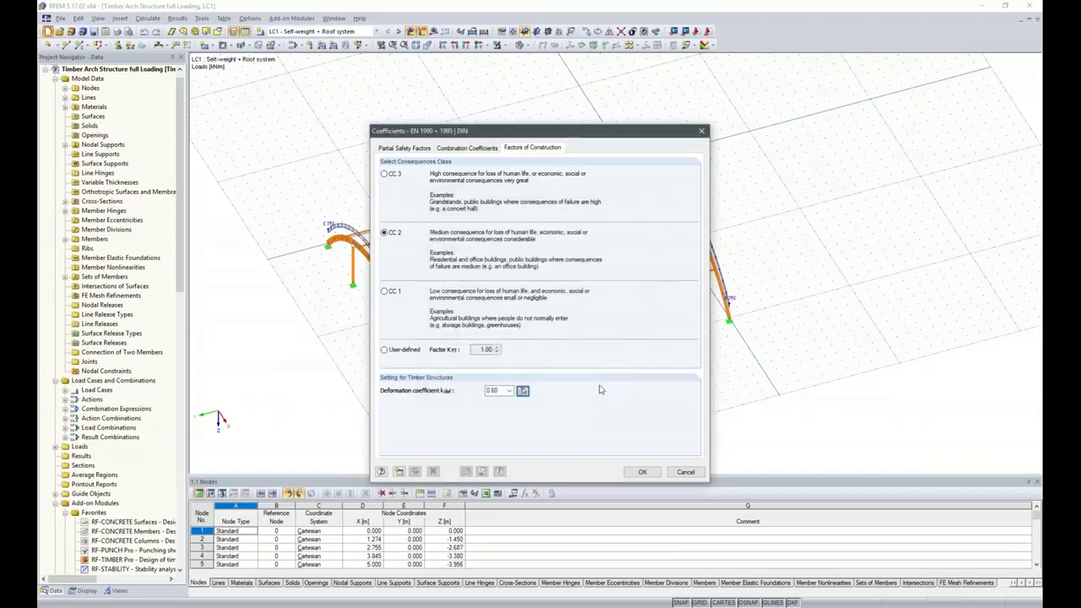
click(642, 471)
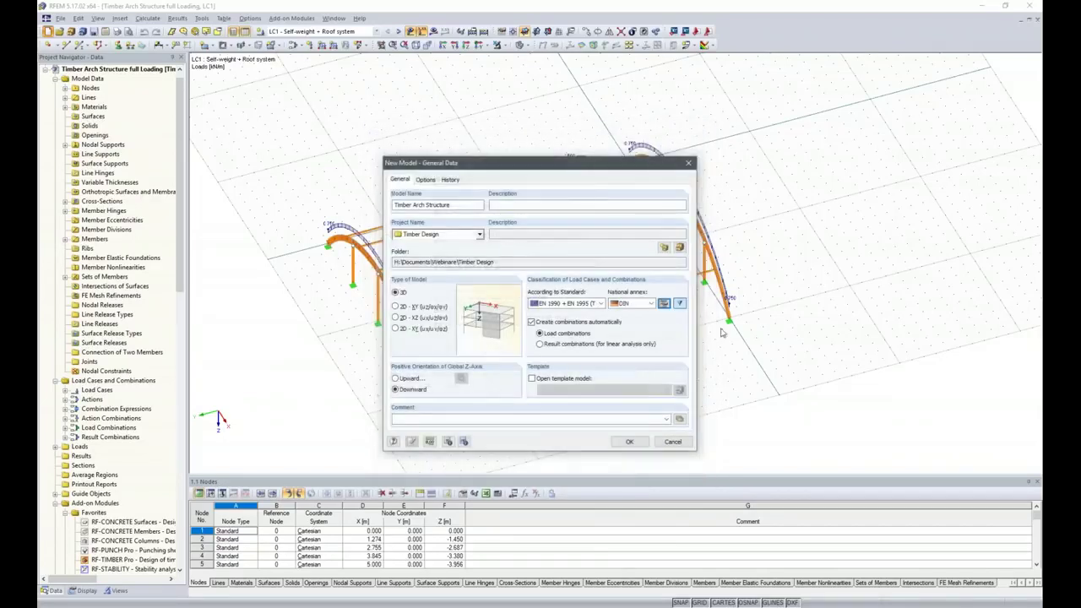
click(630, 443)
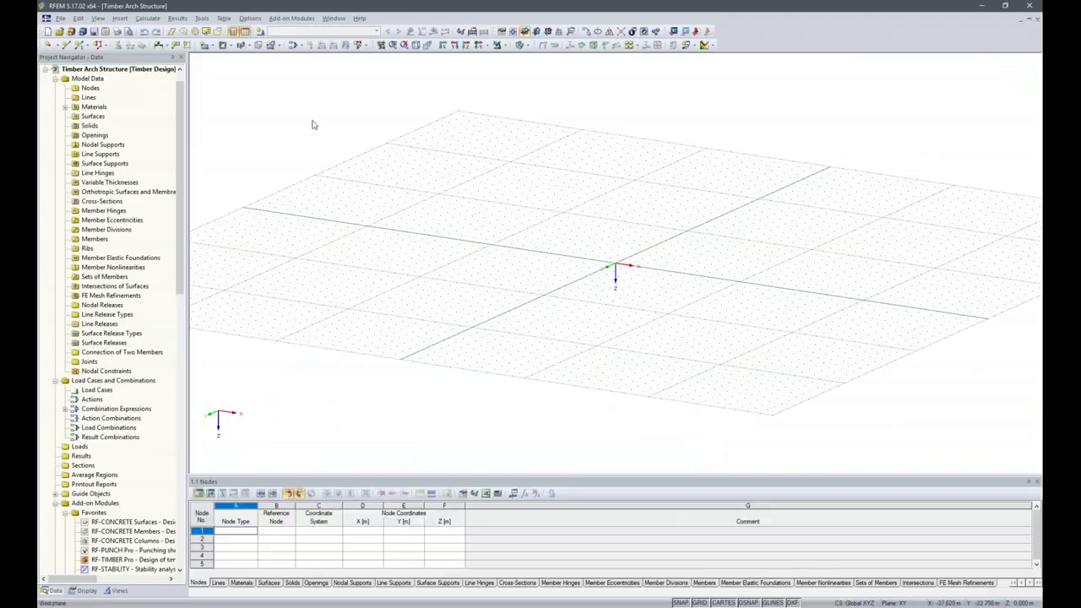
- Draw a three-point arc in the XZ plane from the origin through X 10, Z -5 m to X 20, Z 0 m
click(546, 32)
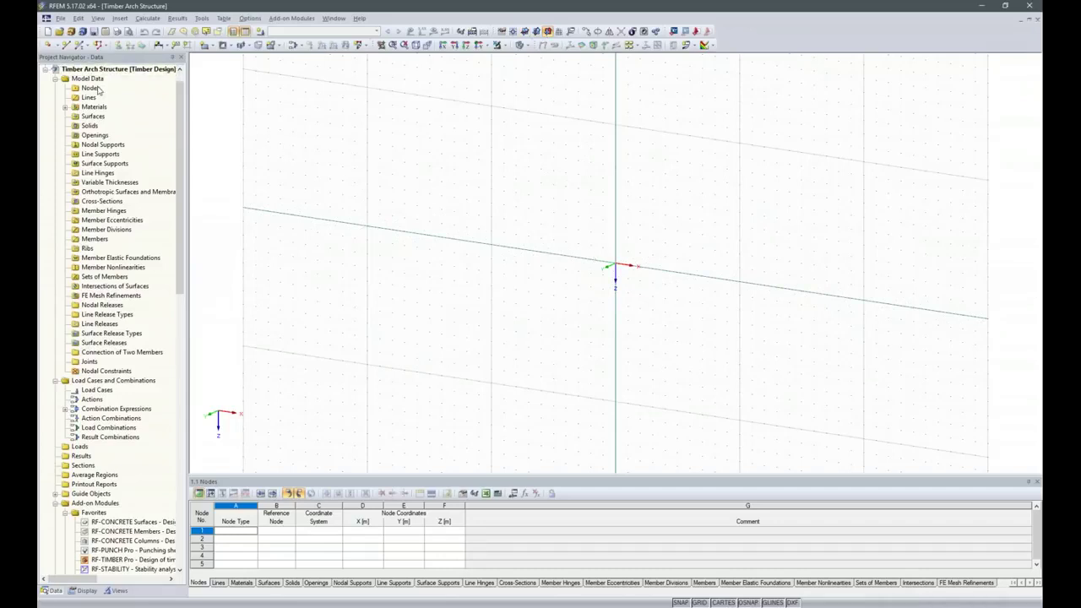
click(66, 45)
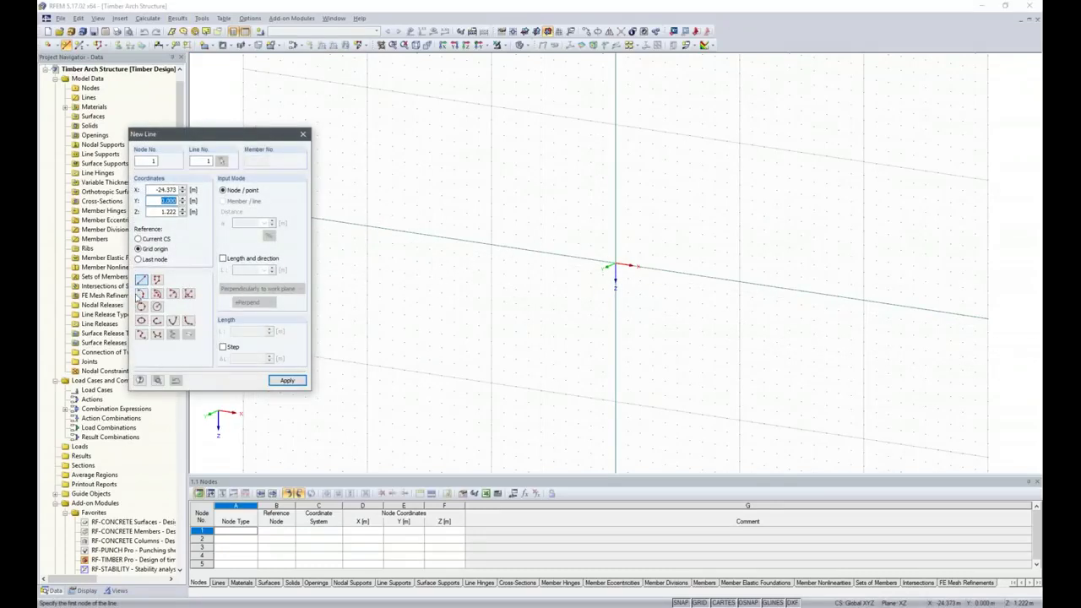
click(141, 294)
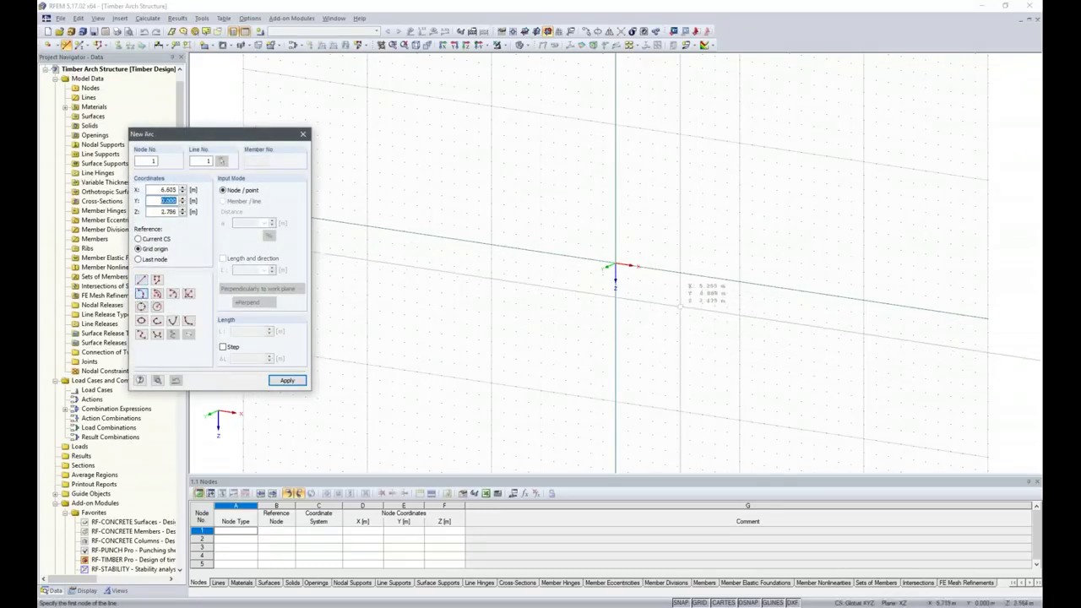
click(615, 265)
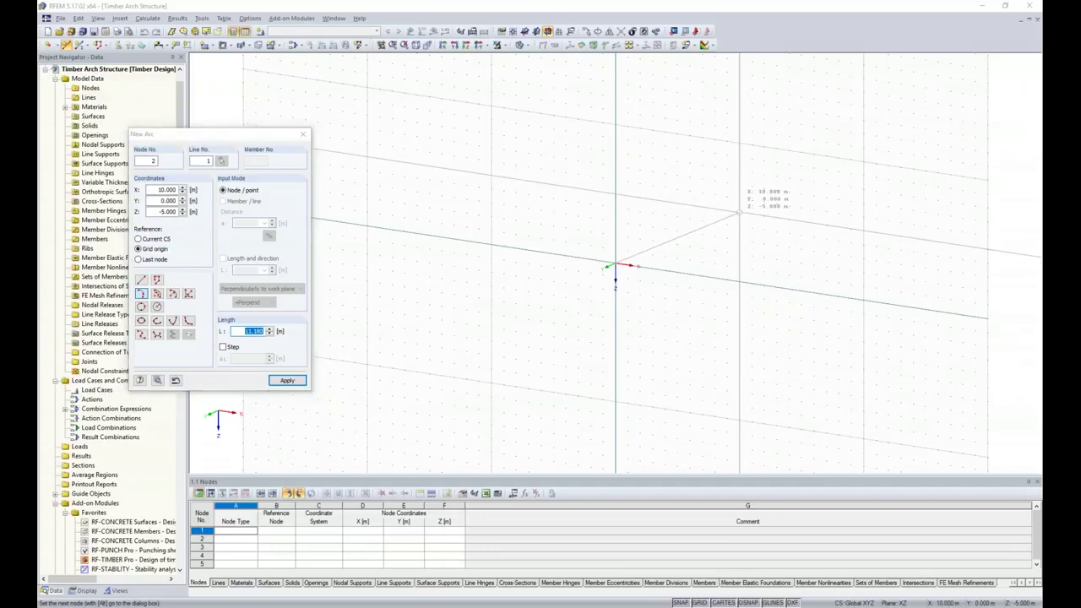
click(739, 212)
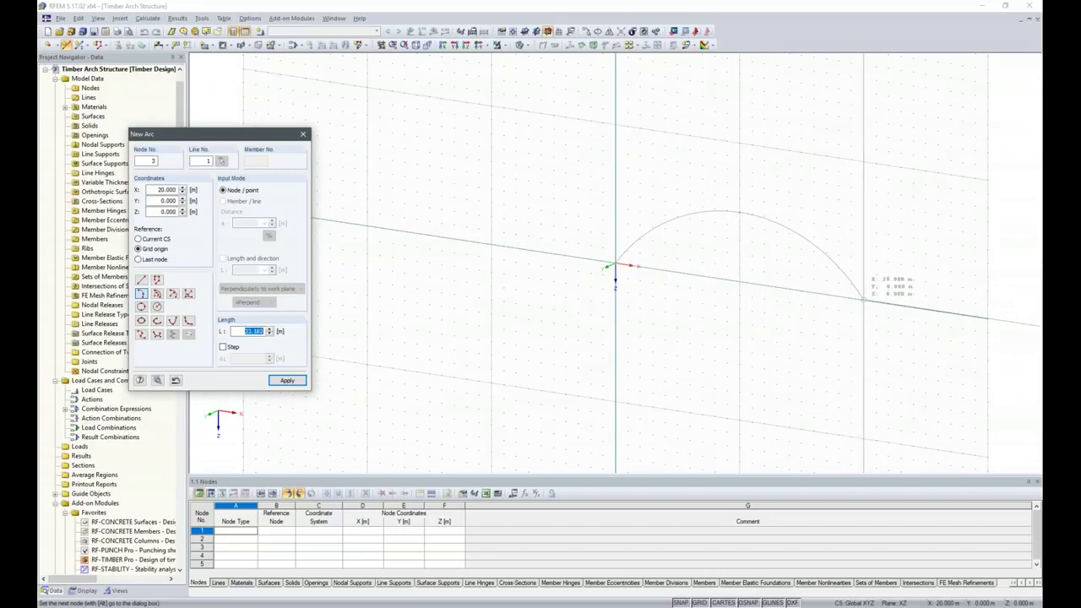
click(864, 299)
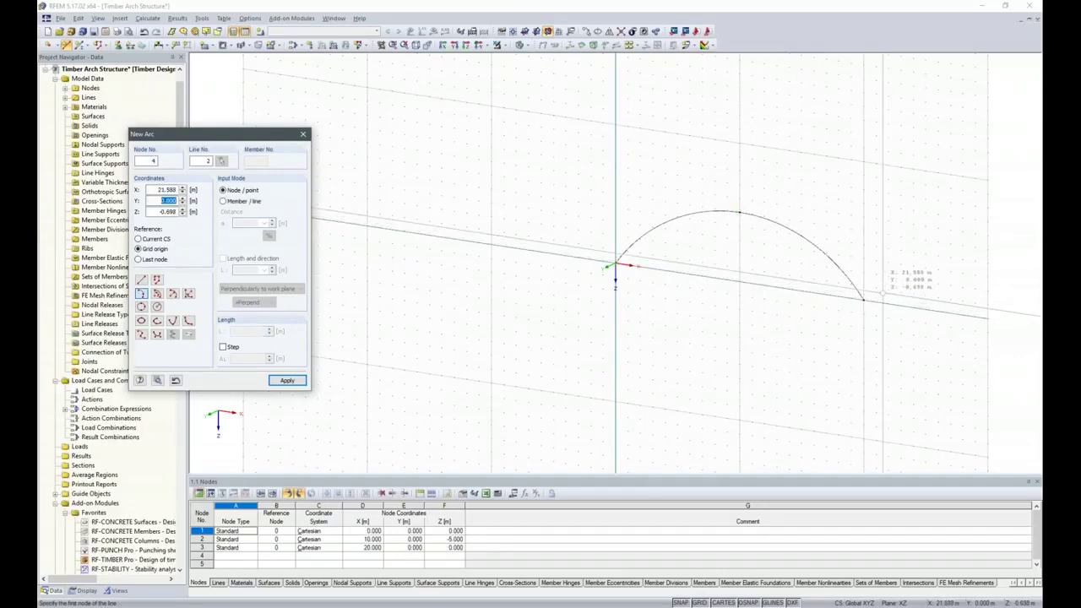
key(Escape)
- Edit the arc line and assign a new beam member to it
click(480, 45)
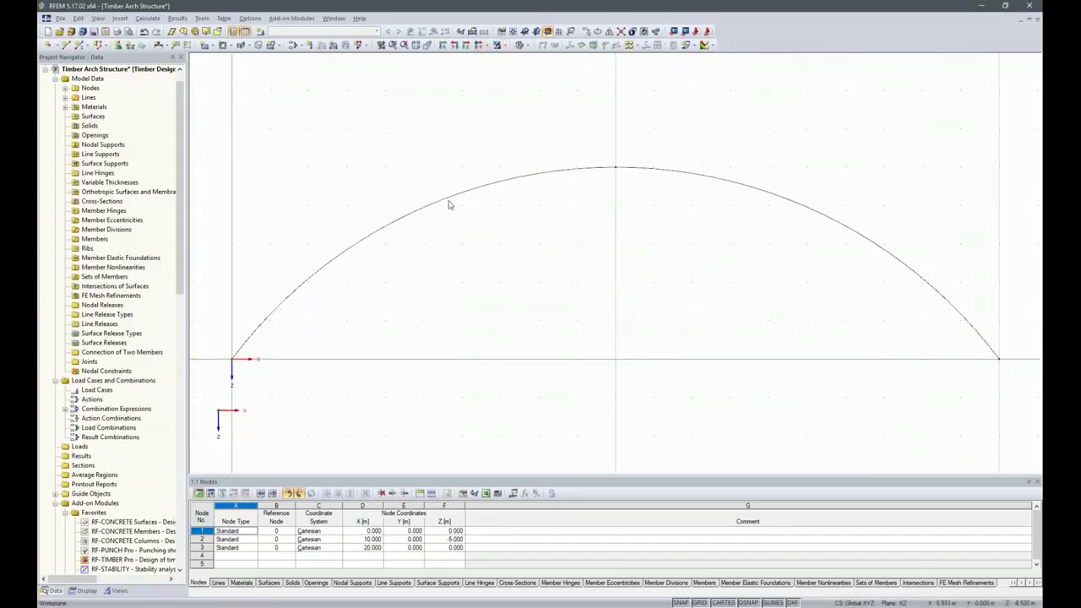
right_click(887, 257)
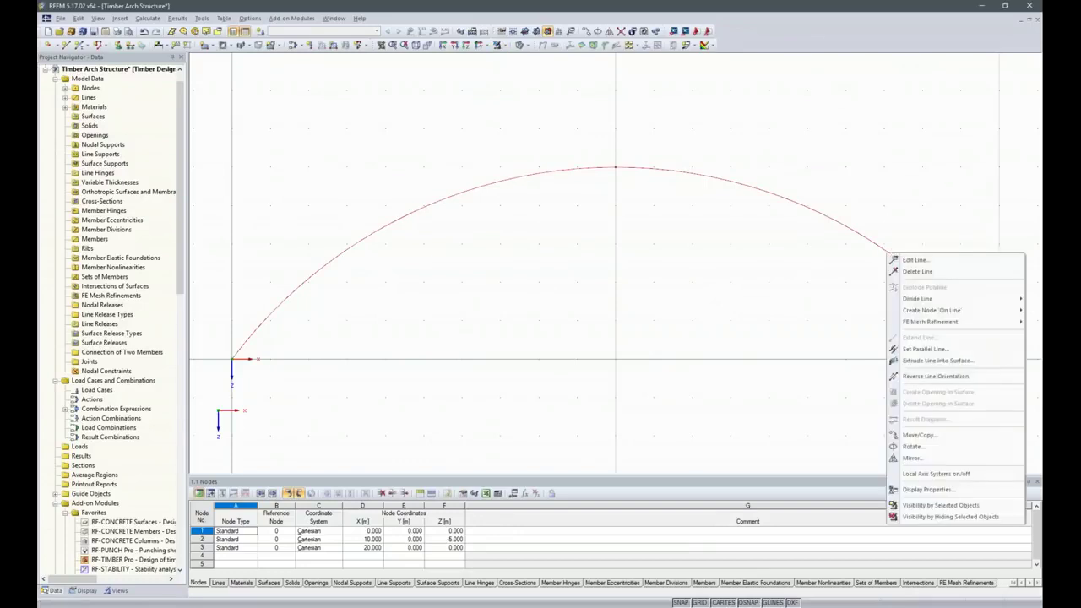
click(914, 261)
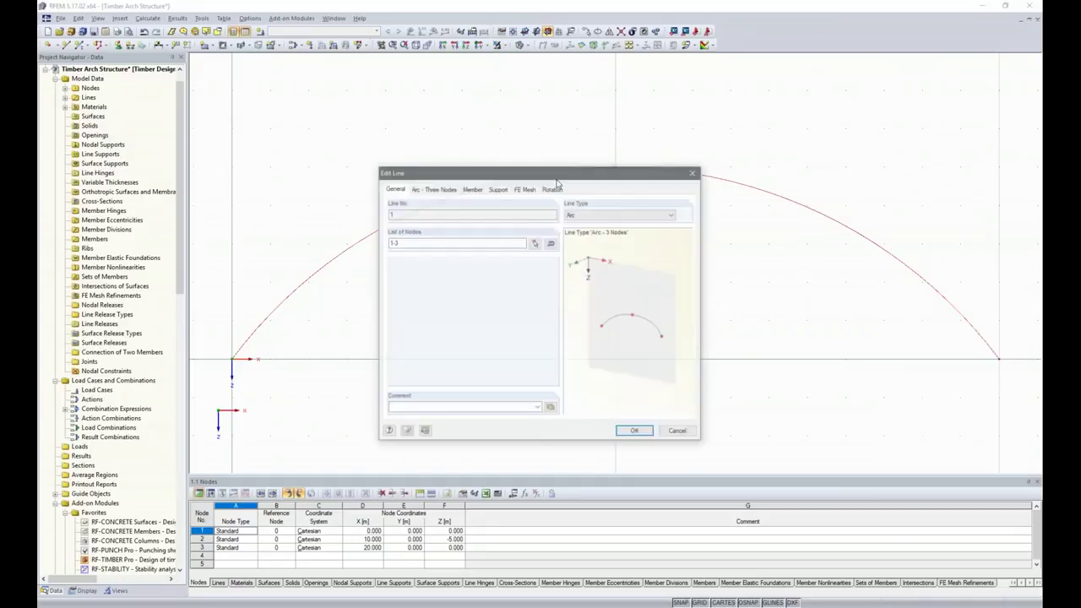
click(473, 188)
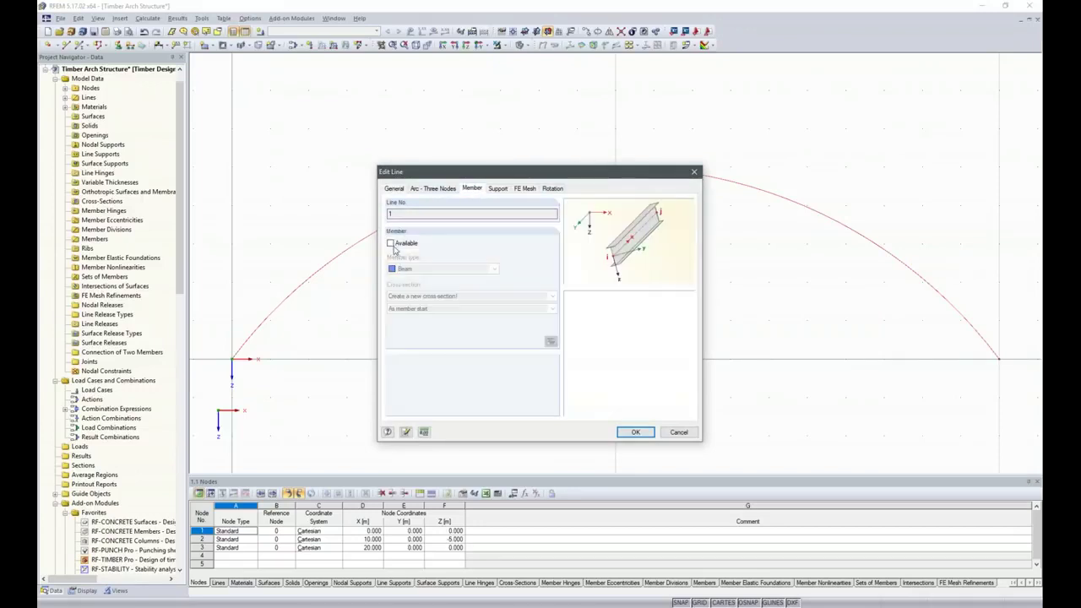
click(390, 244)
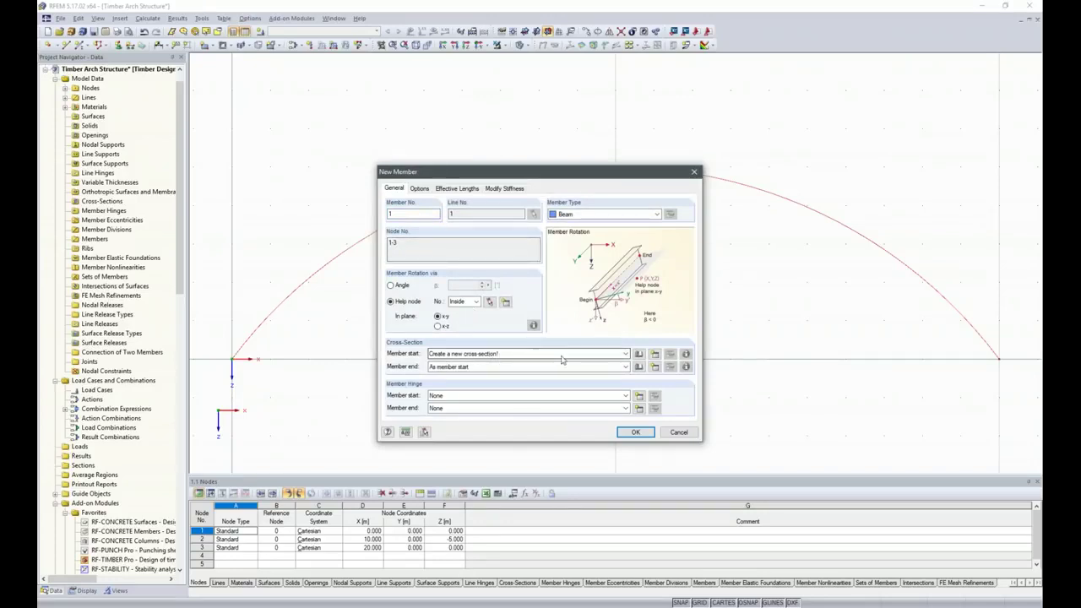
- Define the member's cross-section as a timber rectangle 140 mm wide and 440 mm high in Glulam Timber GL28c
click(639, 355)
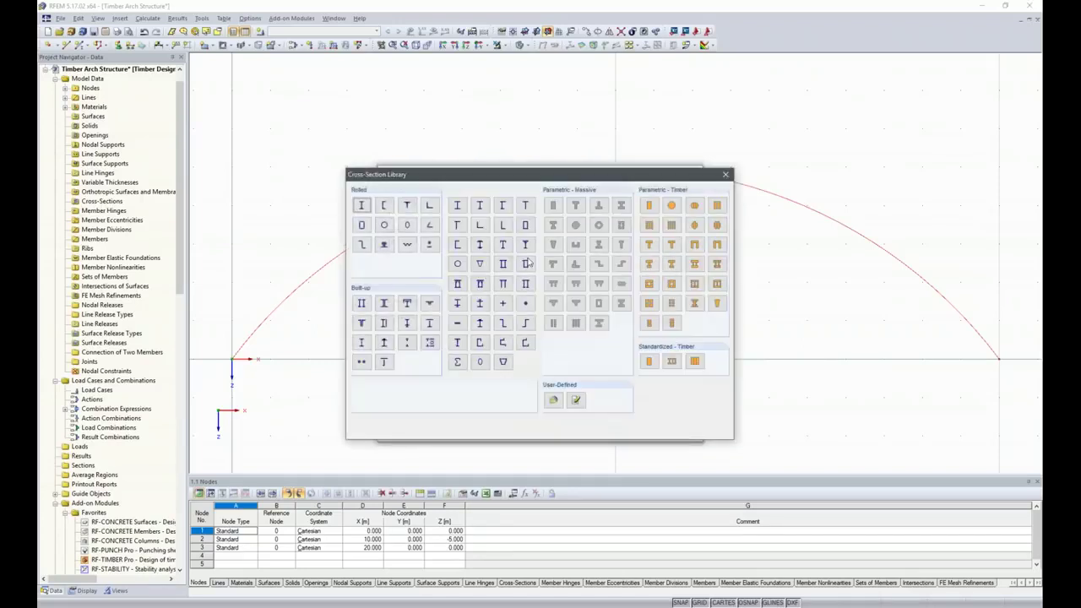
click(649, 206)
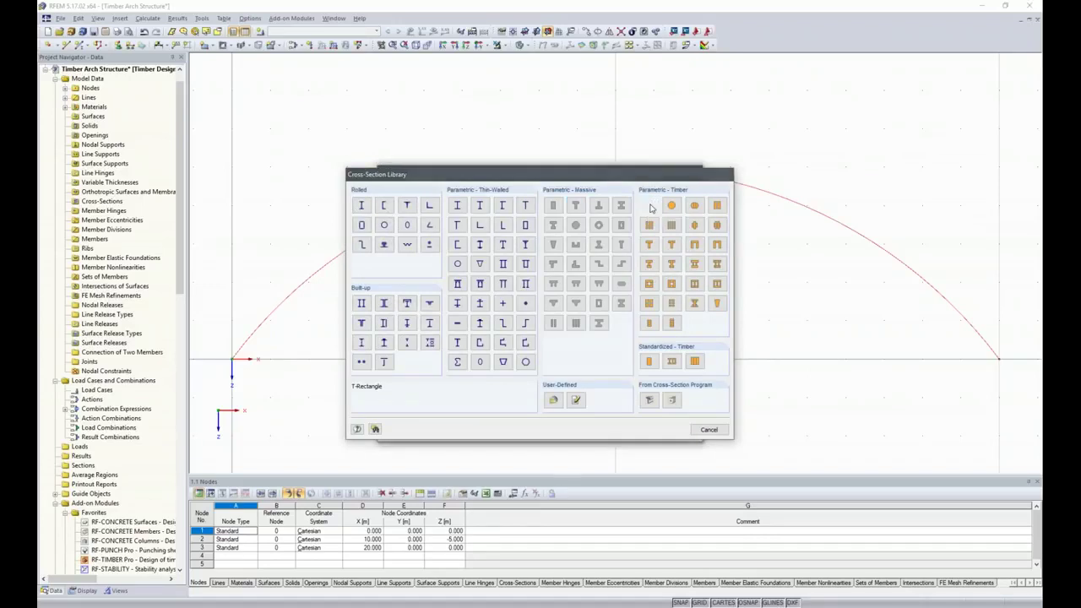
click(467, 192)
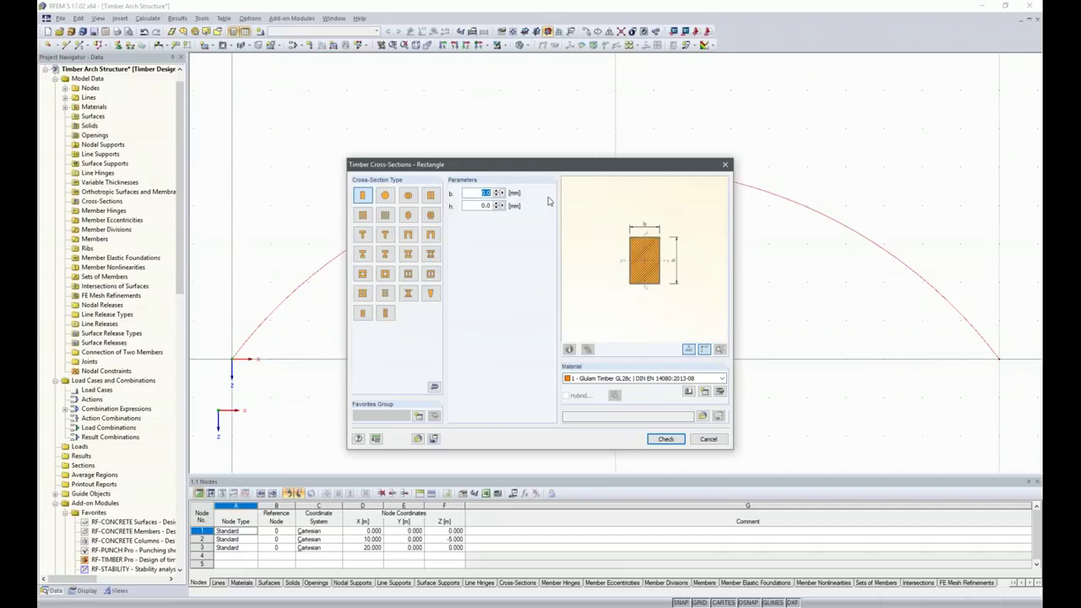
text(140)
key(Tab)
text(4)
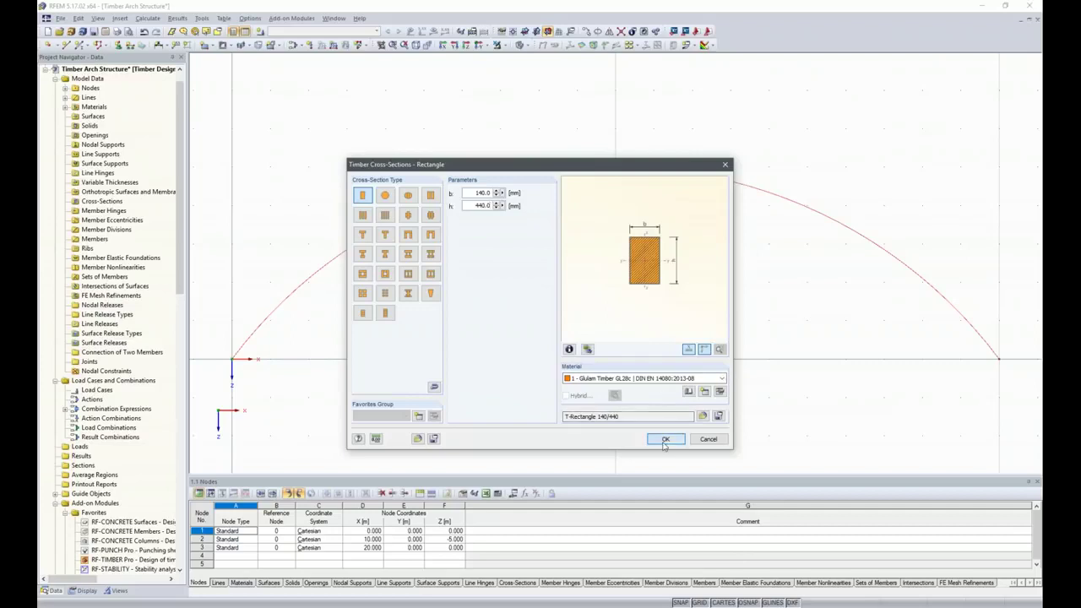
click(666, 438)
- Define the member rotation by an angle of 0.00° and apply the new beam to the arc line
click(390, 285)
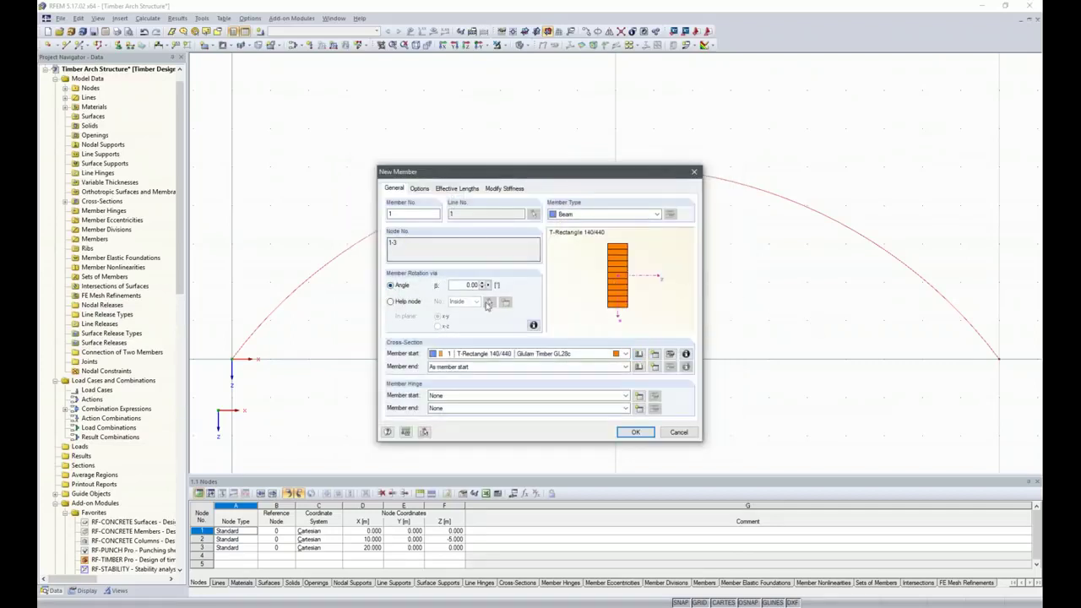
click(637, 433)
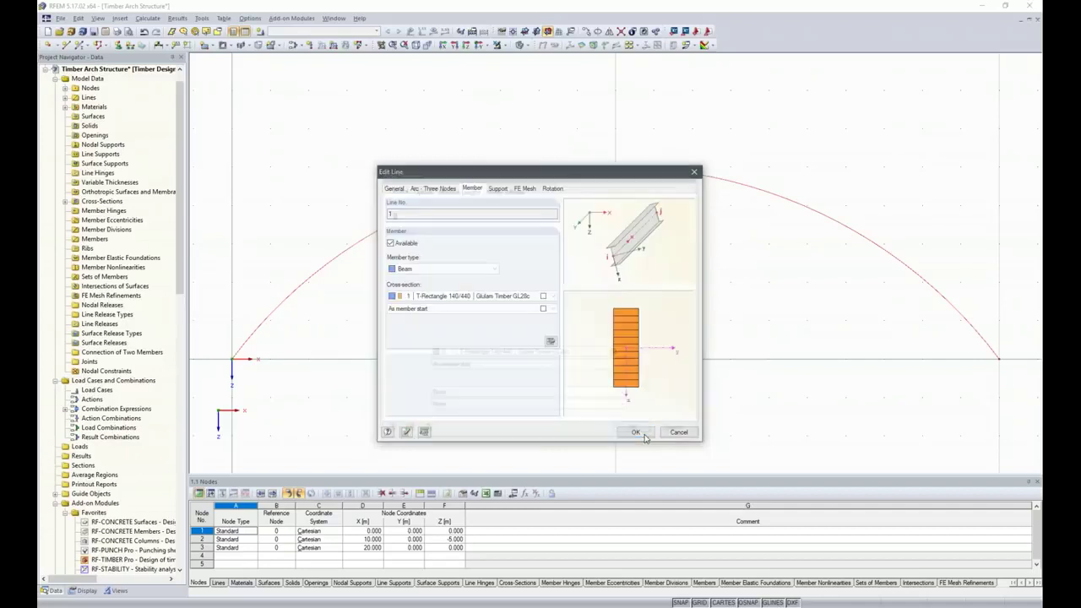
click(644, 435)
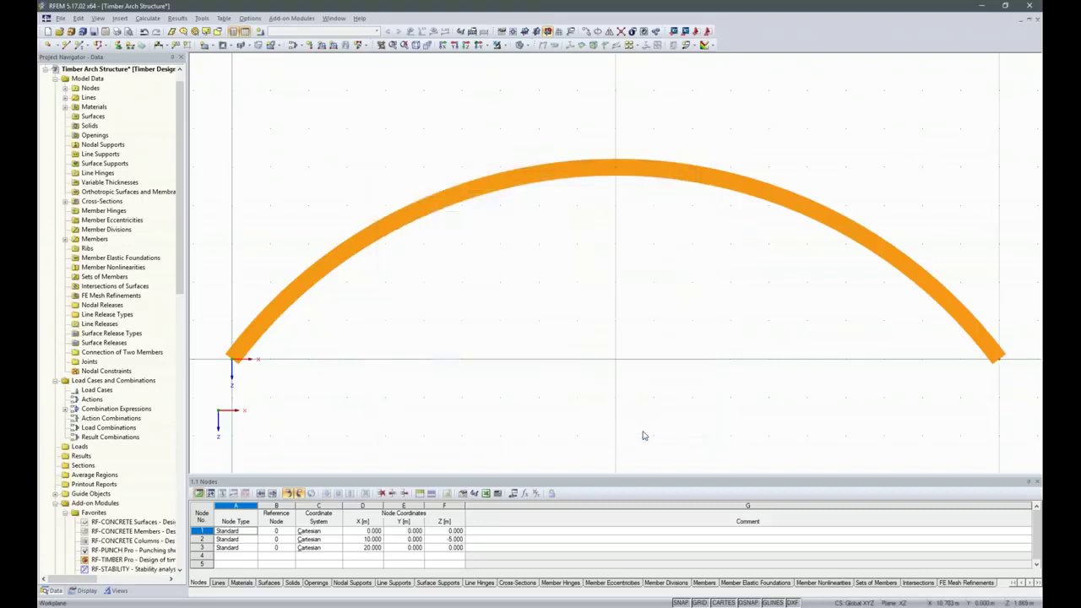
- Place hinged nodal supports on the arch's two base nodes, with uX, uY, uZ and rotation about Z fixed
ctrl+middle_drag(855, 312, 688, 348)
scroll(705, 349, down, 1)
drag(313, 330, 978, 436)
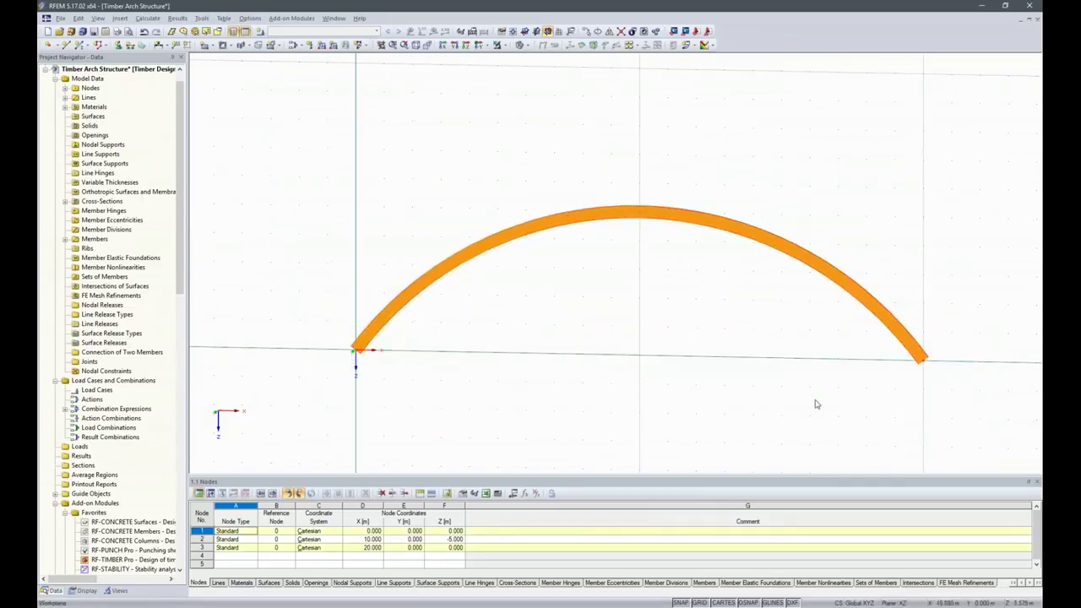
click(119, 45)
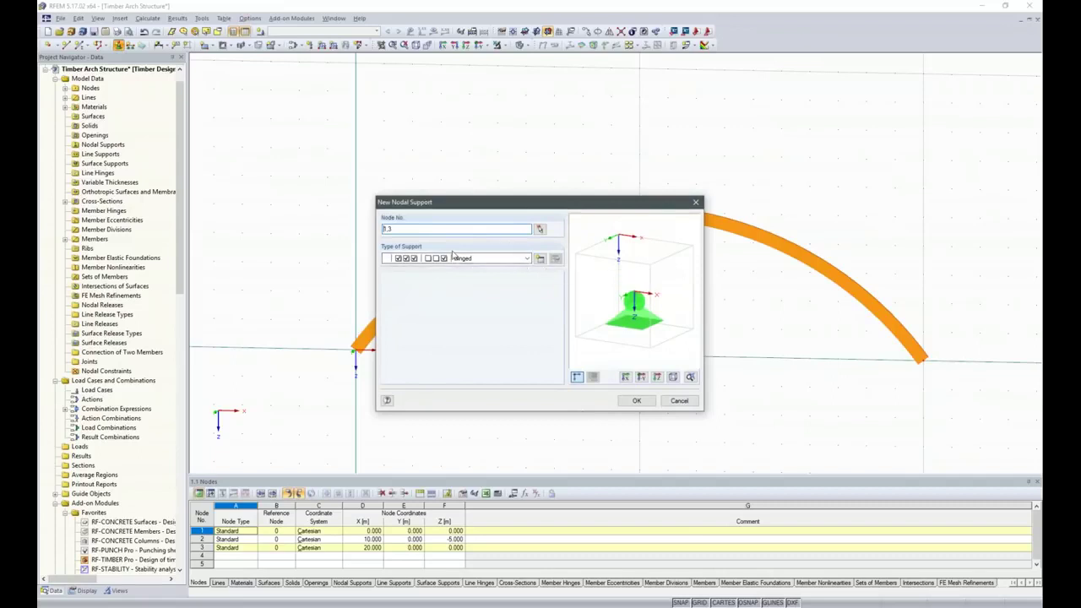
click(537, 260)
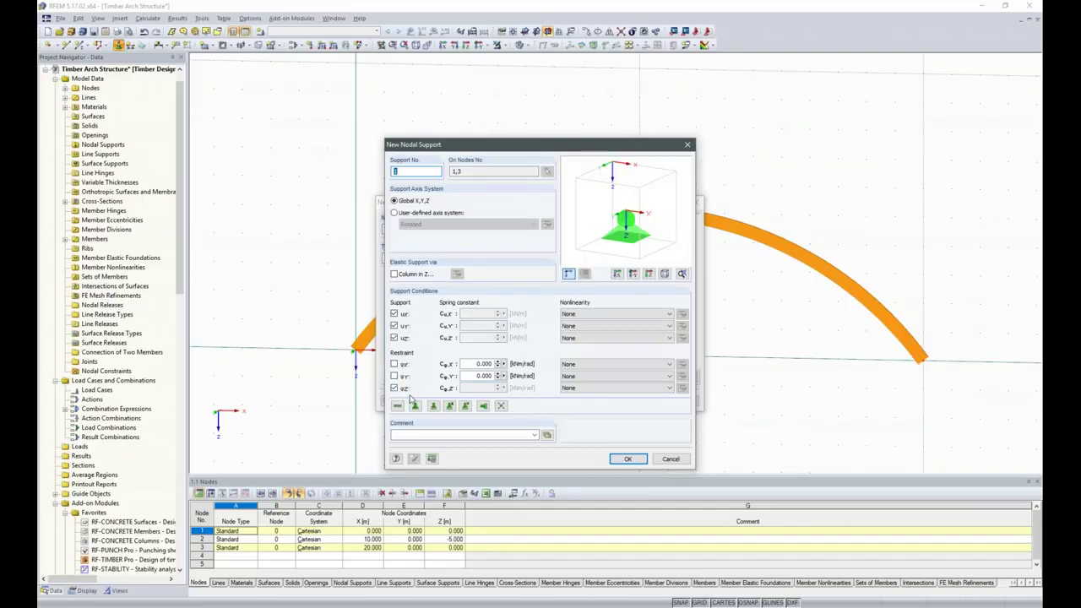
click(635, 460)
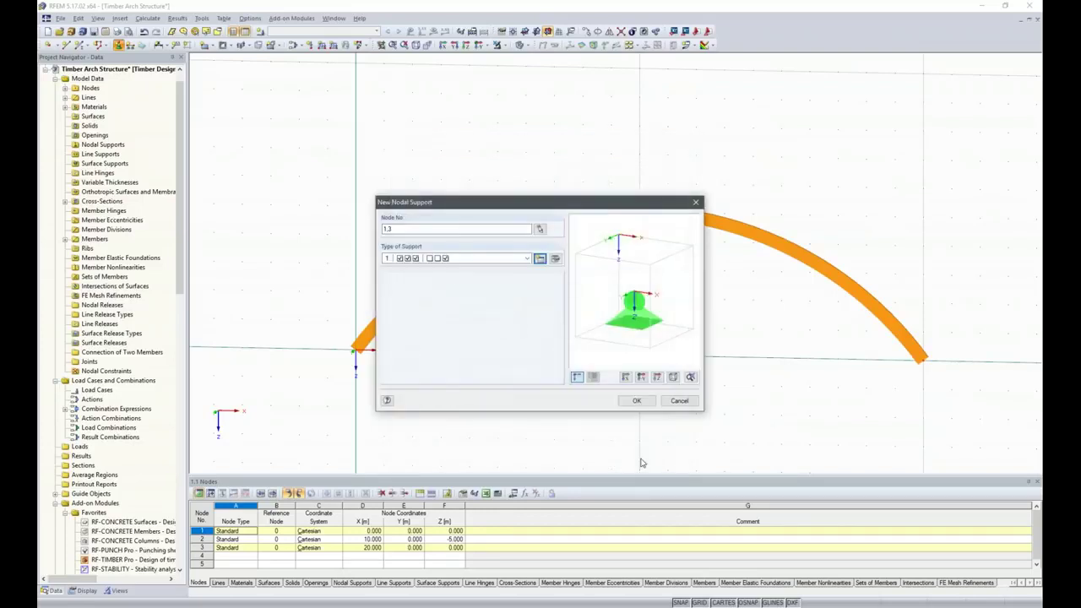
click(638, 400)
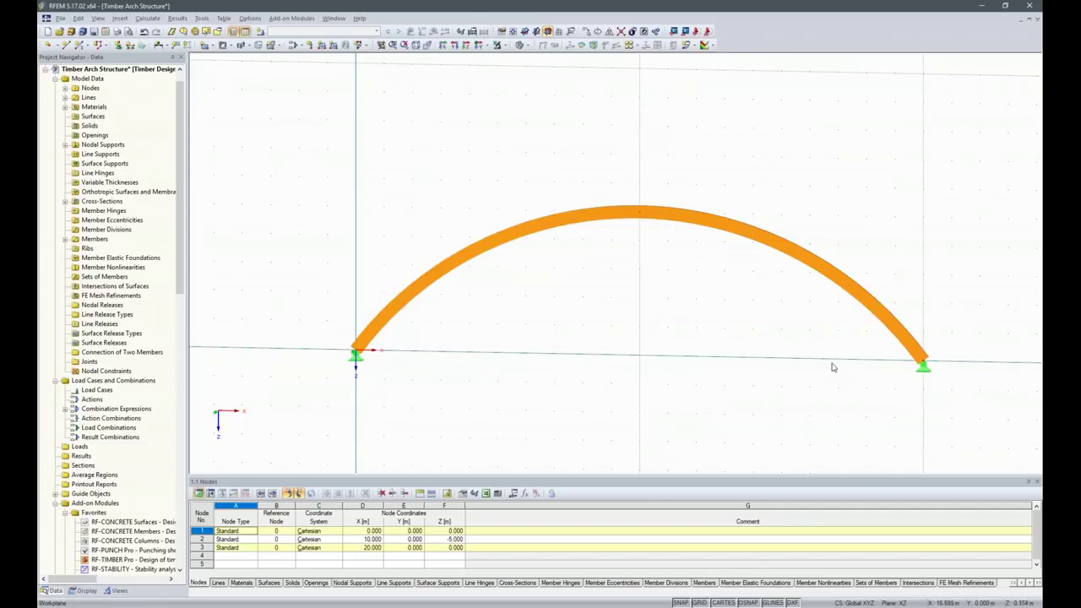
- Create a continuous set of members from the arch member
click(769, 240)
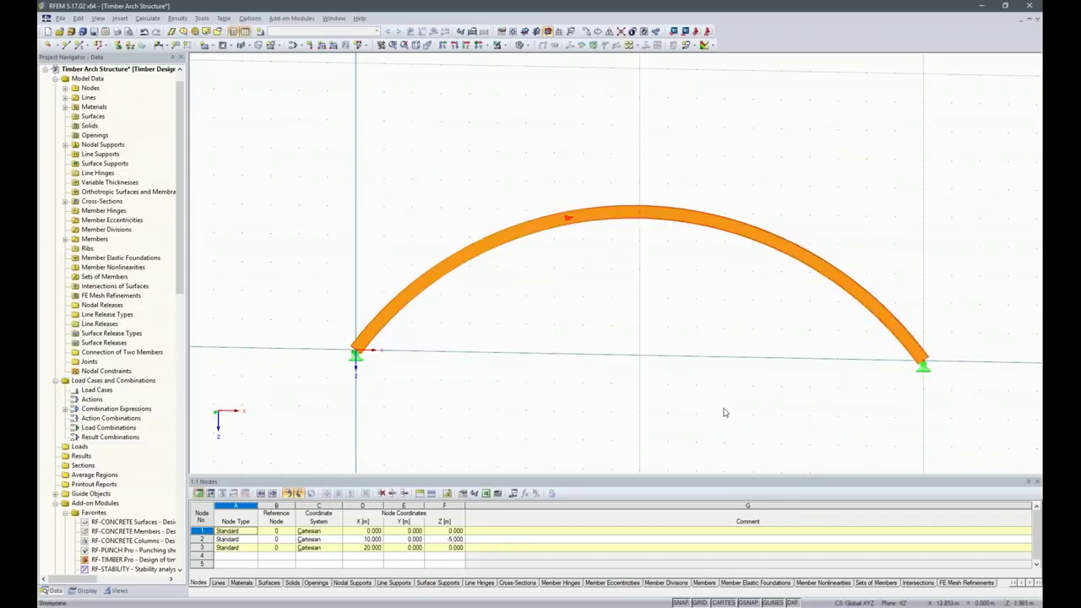
right_click(783, 245)
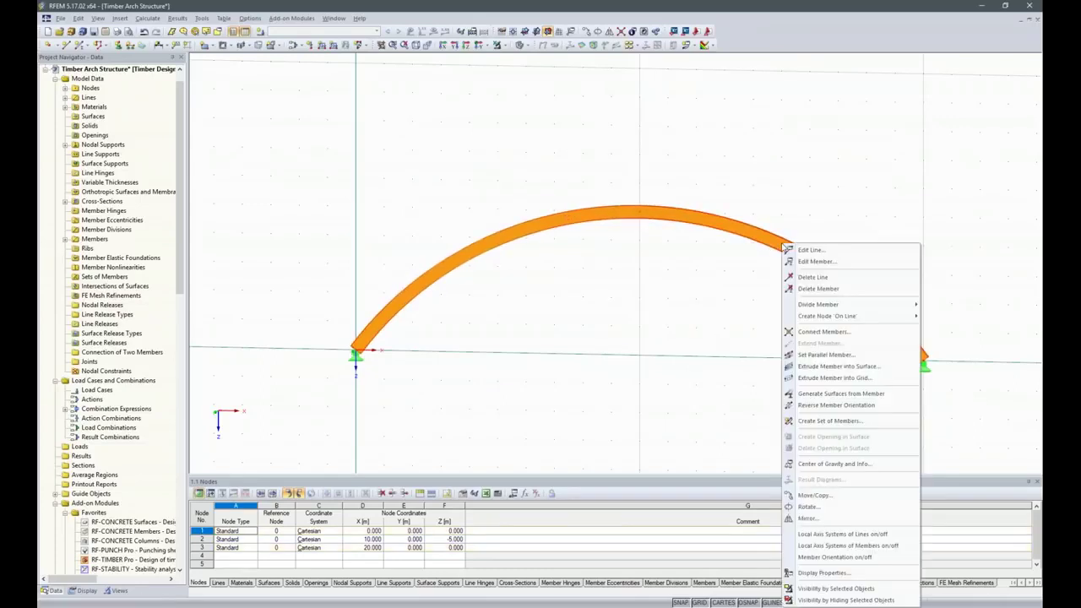
click(826, 421)
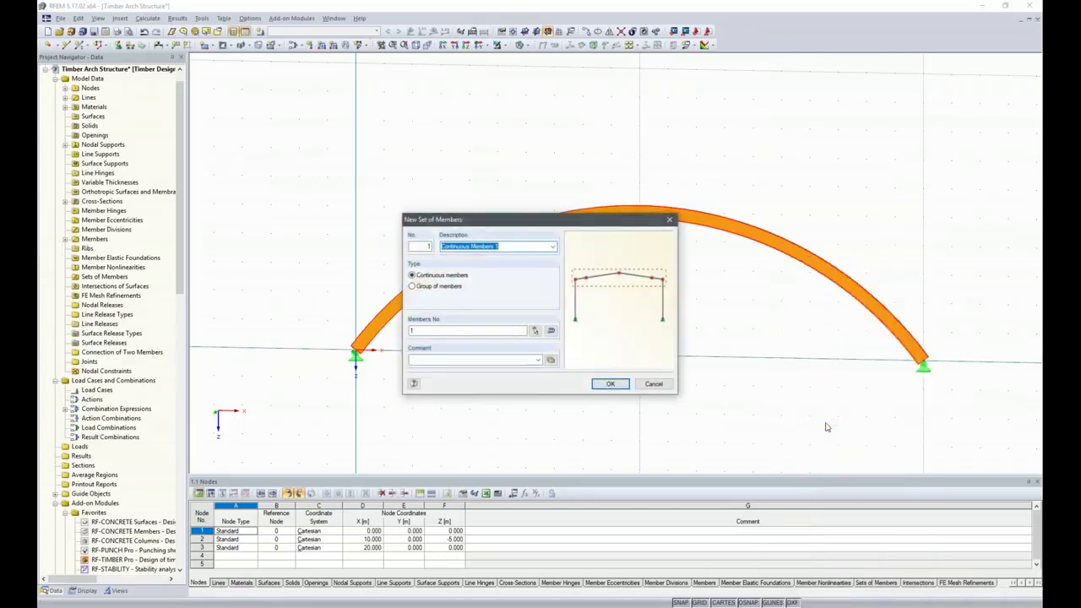
click(624, 389)
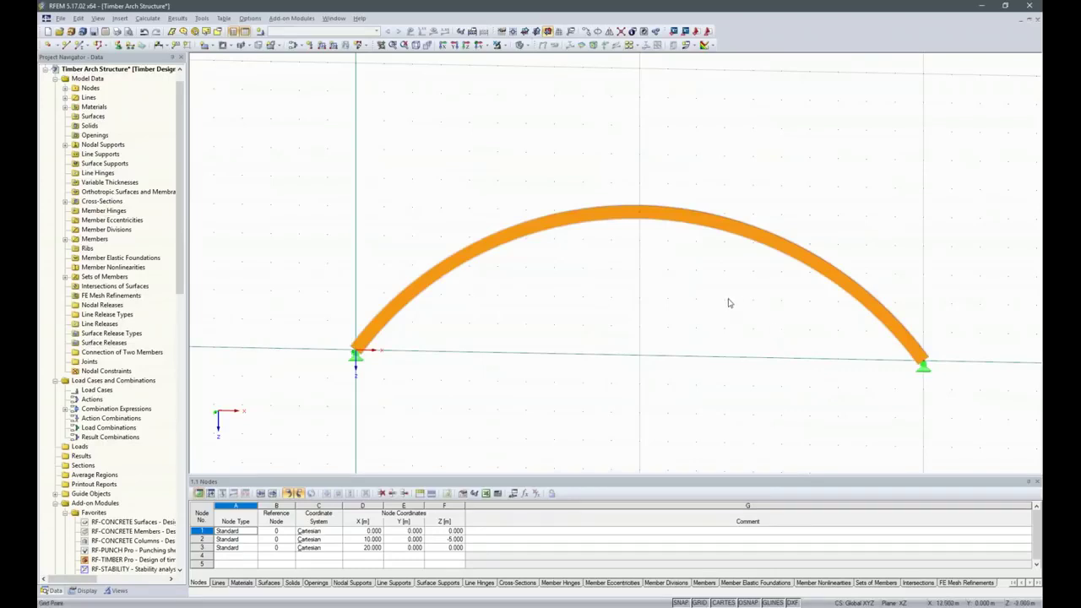
- Divide the arch member using 2 intermediate nodes
right_click(705, 224)
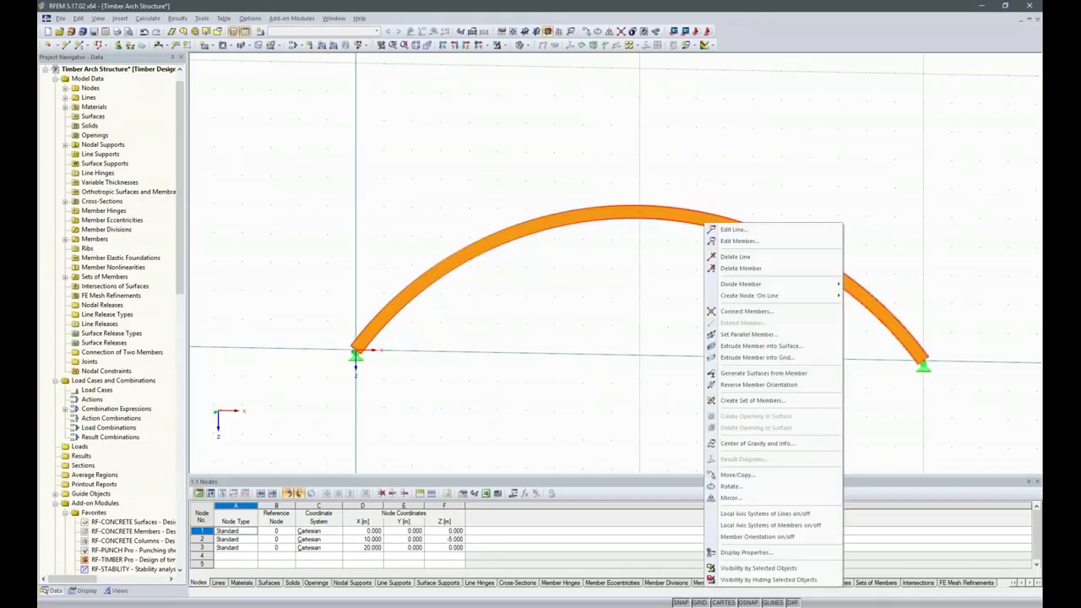
mouse_move(749, 287)
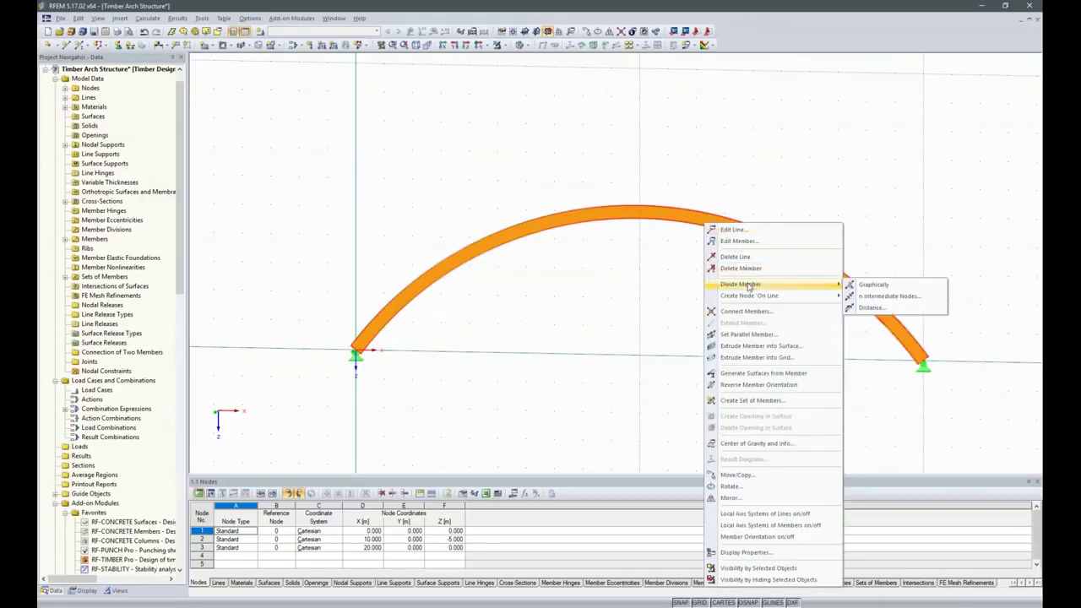
click(892, 298)
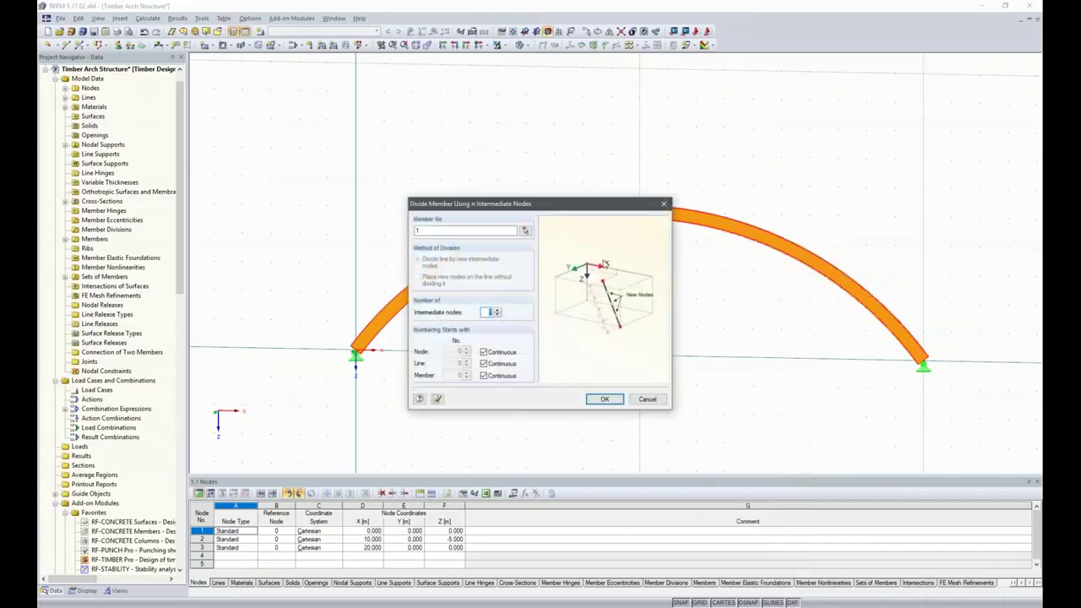
click(498, 309)
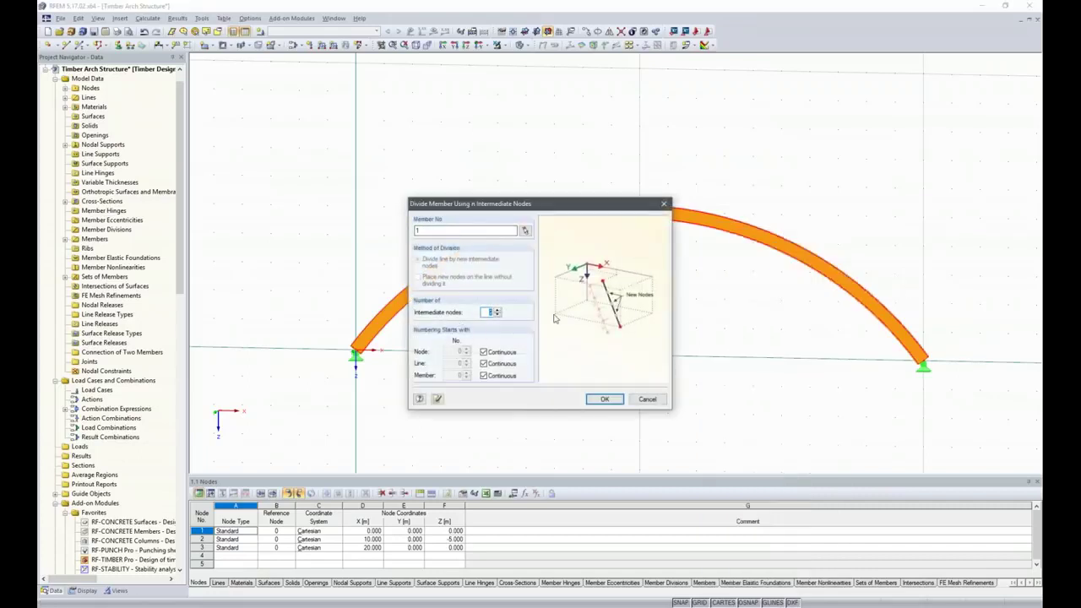
click(612, 400)
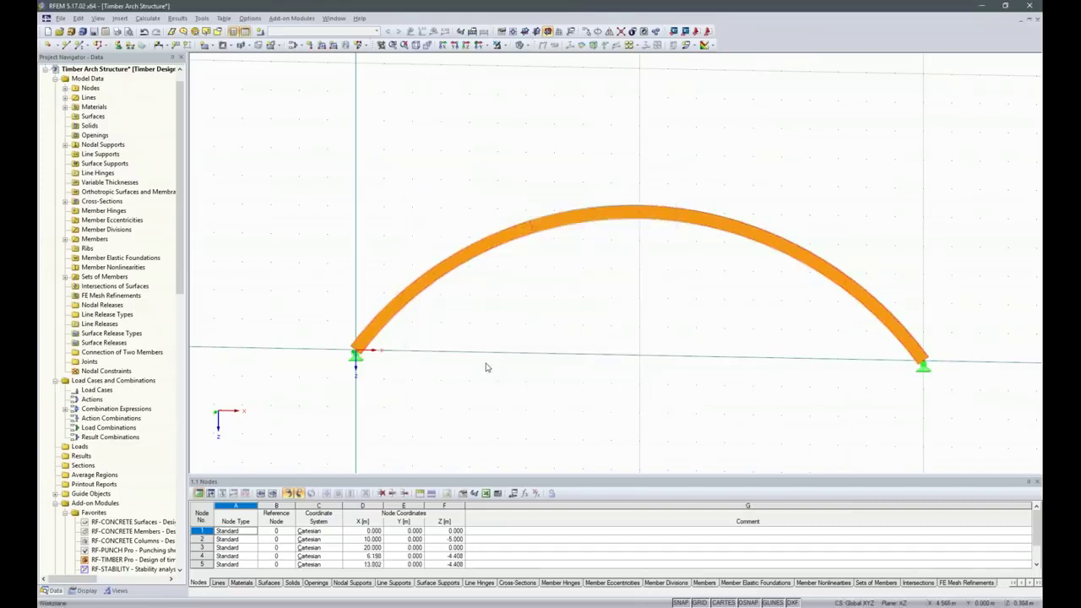
- Select the whole arch with its supports and set up 5 copies with a displacement dY of 5 m
scroll(485, 366, down, 1)
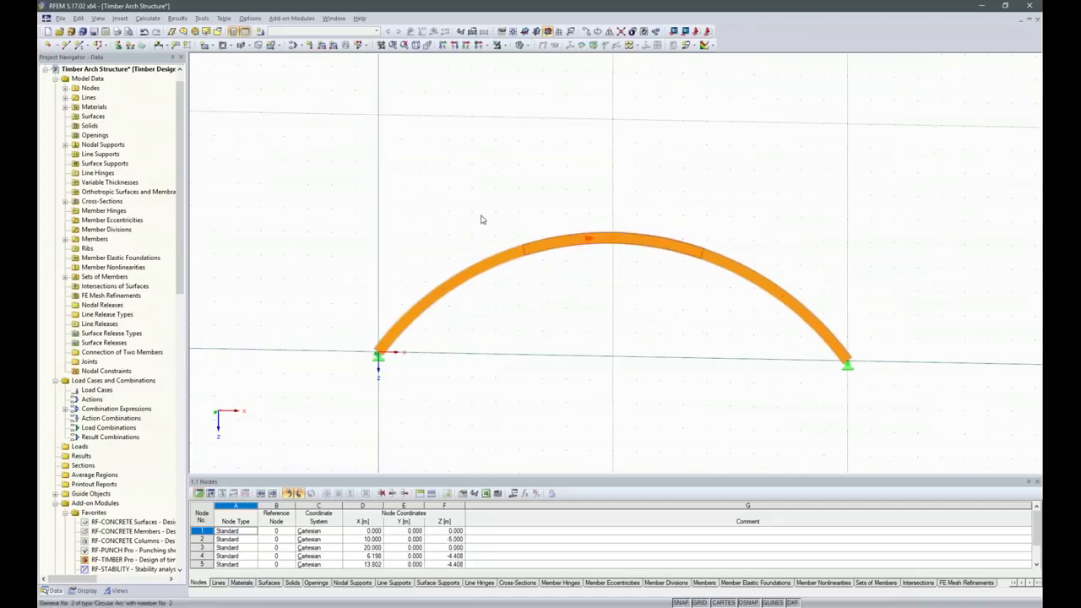
drag(282, 213, 904, 412)
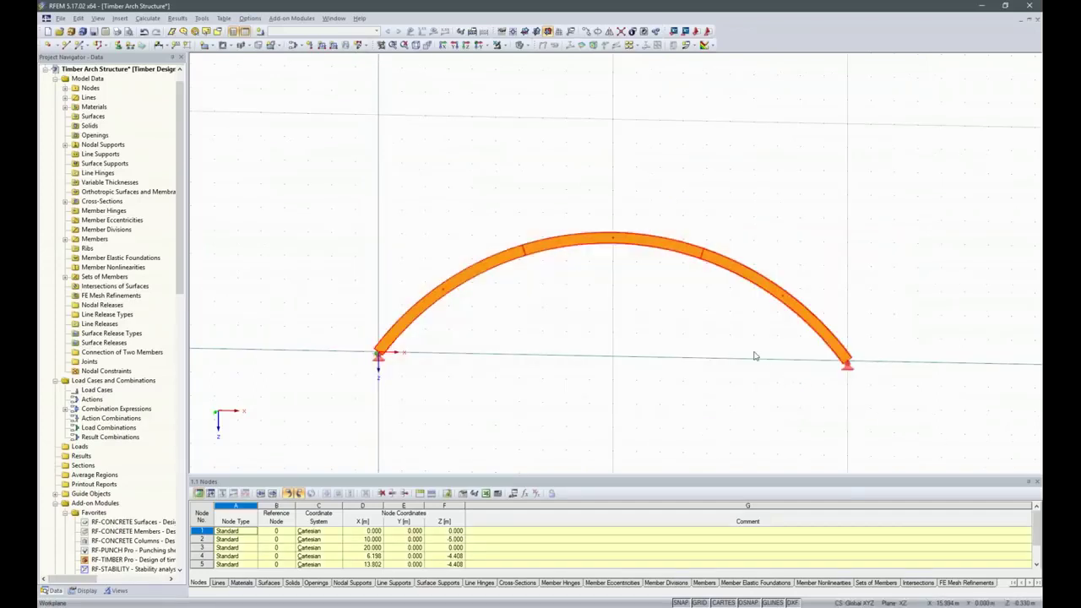
click(587, 31)
click(409, 215)
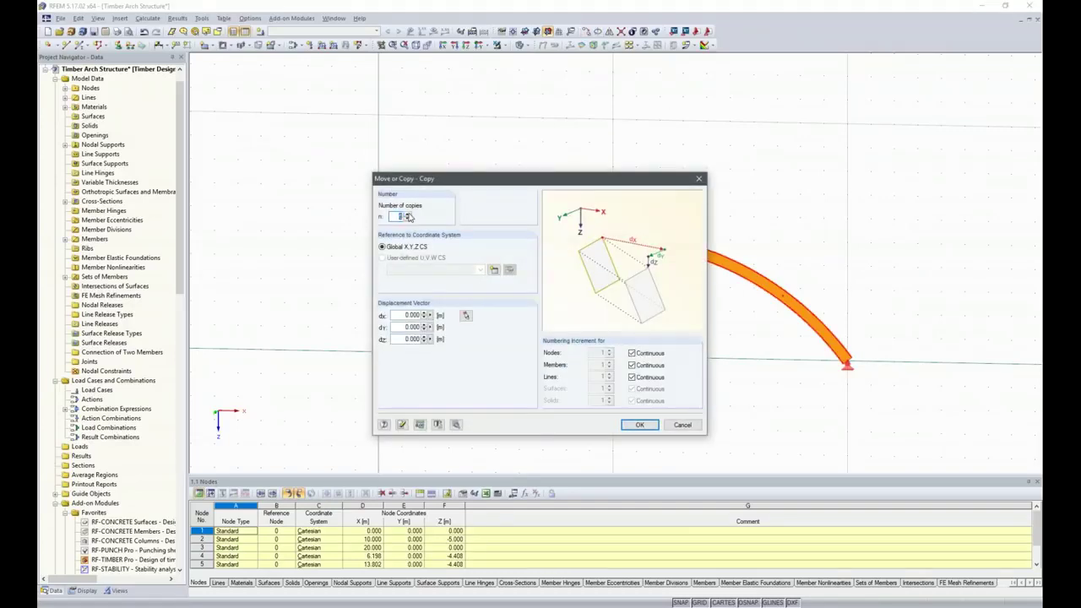
double_click(413, 327)
text(5)
- Enable creating new lines and new members between the selected nodes and their copies in the copy's detail settings
click(456, 425)
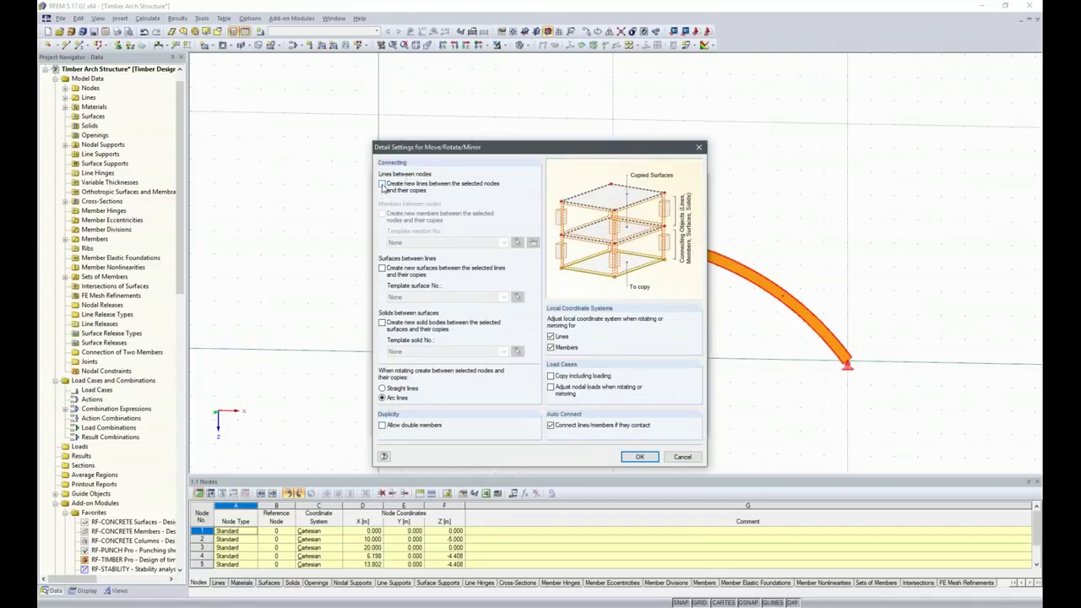
click(382, 184)
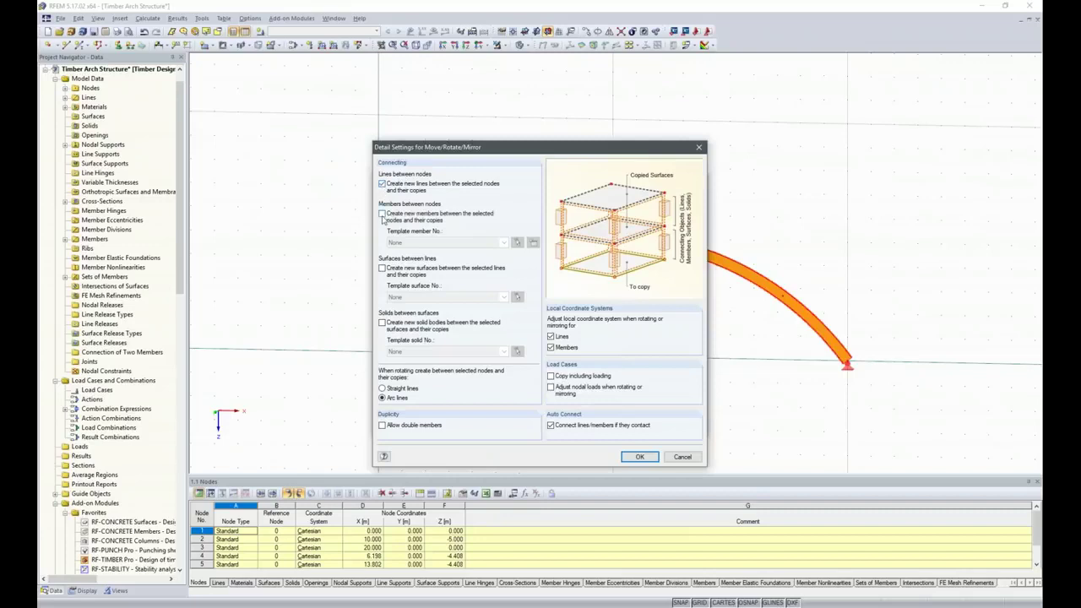
click(382, 215)
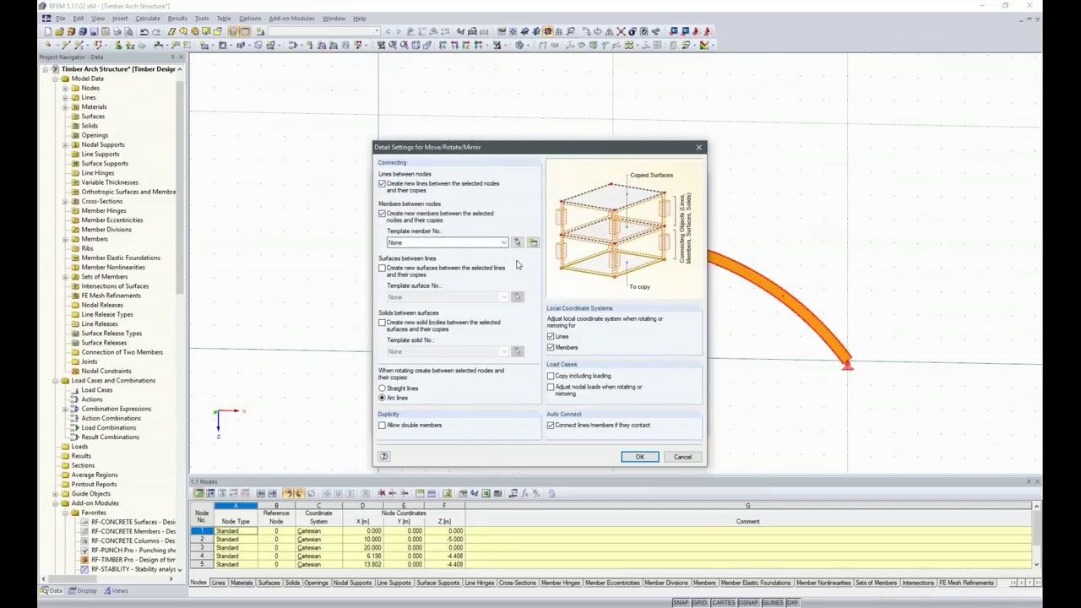
- Create a new template member of type Truss for the members connecting the copied arches
click(504, 244)
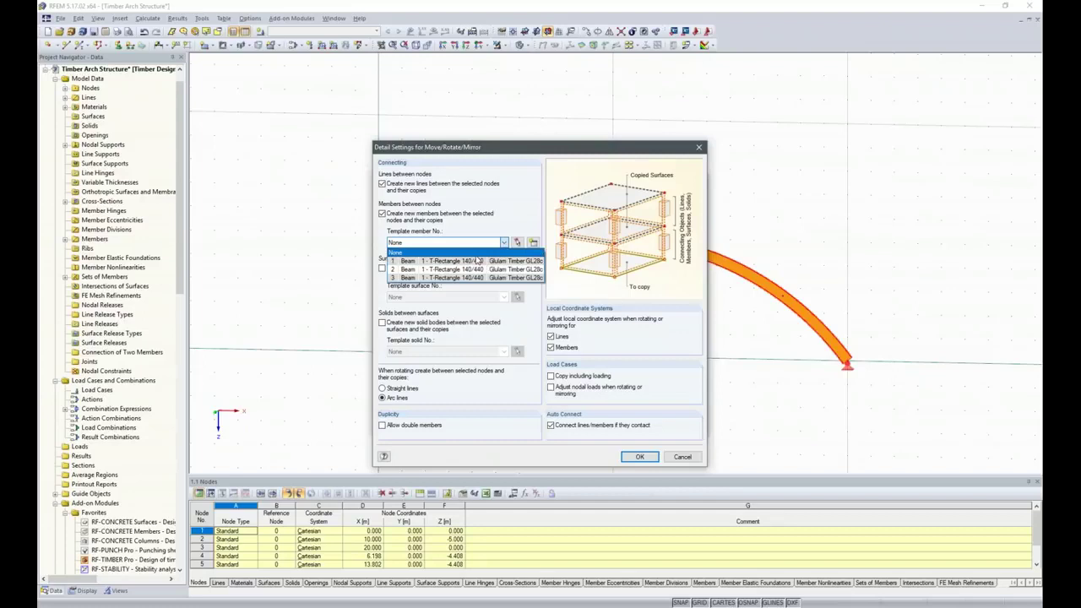
click(534, 243)
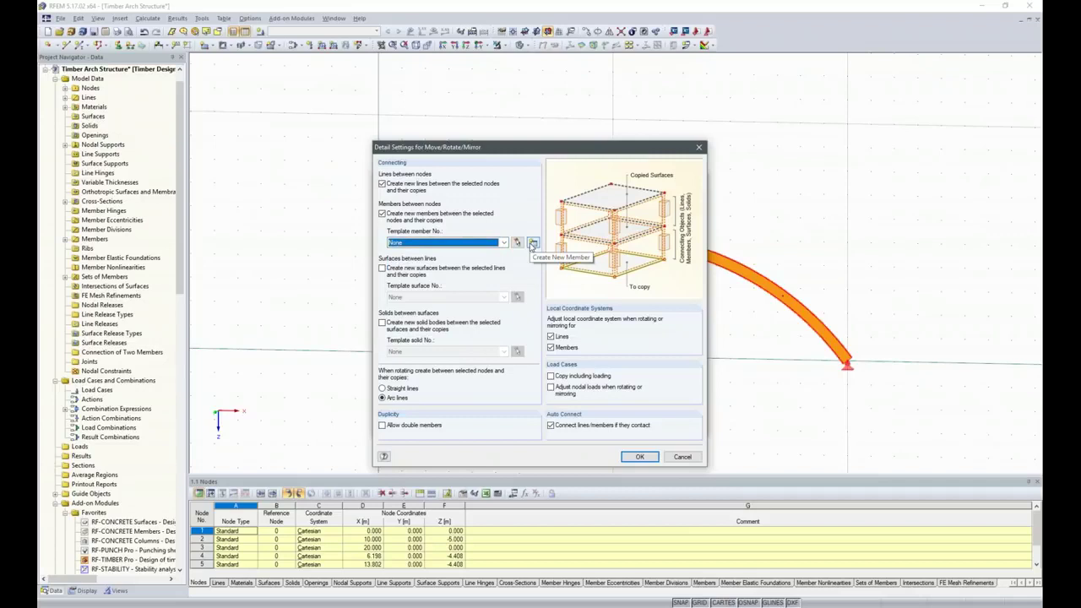
click(533, 243)
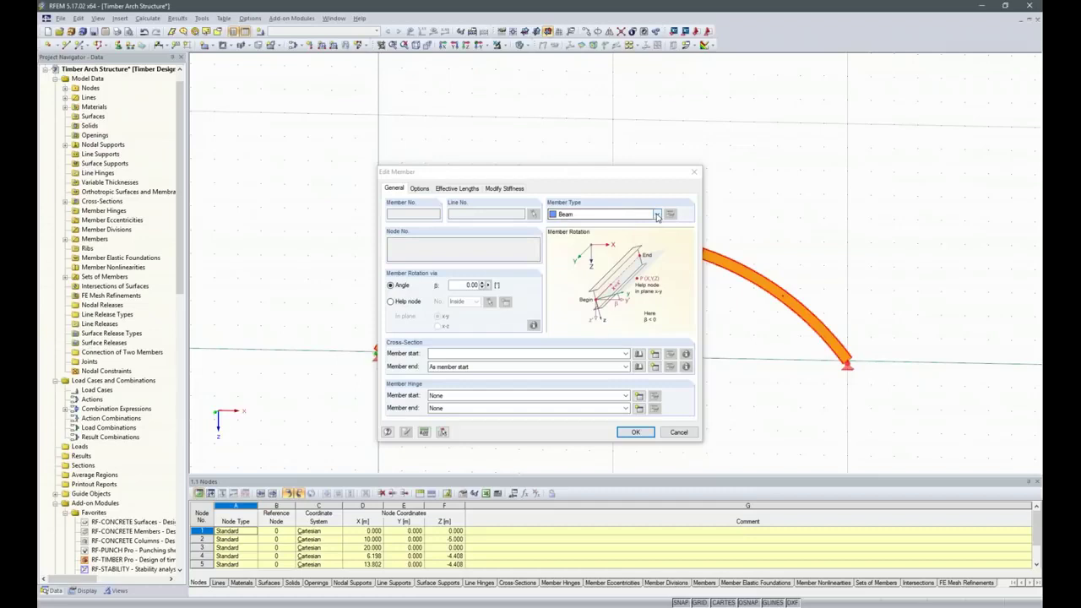
click(657, 215)
click(613, 250)
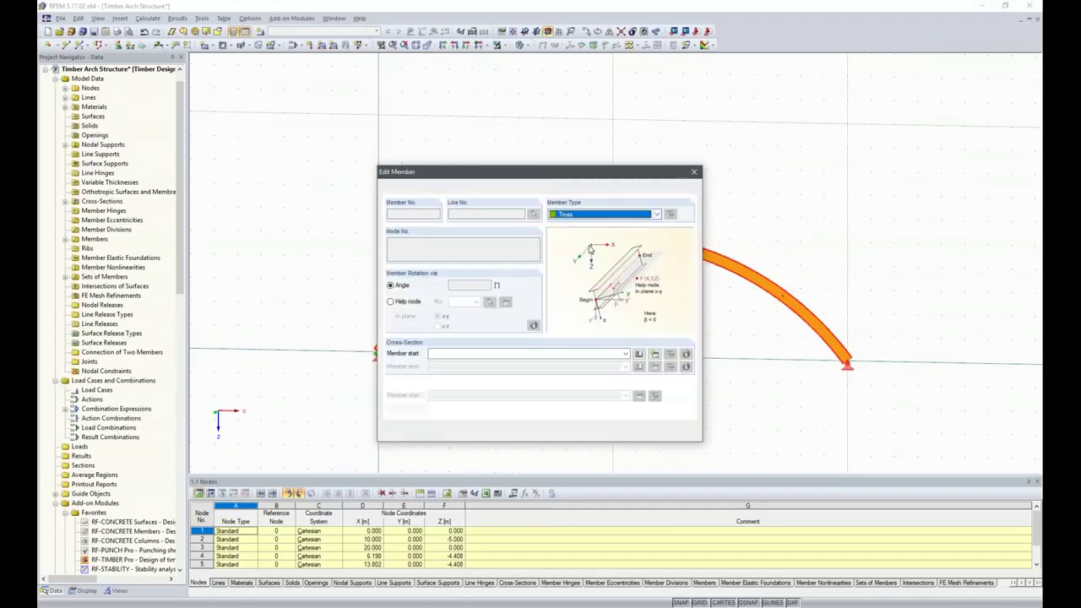
- Give the template truss a 120 x 120 mm timber rectangle in Glulam Timber GL28c and carry out the arch copy
click(639, 354)
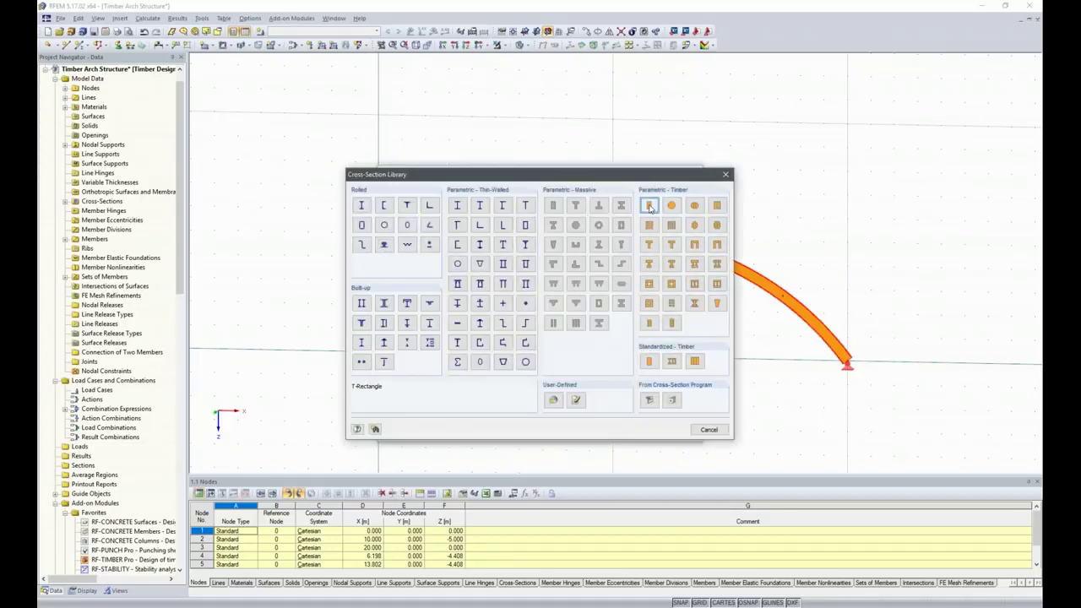
click(649, 206)
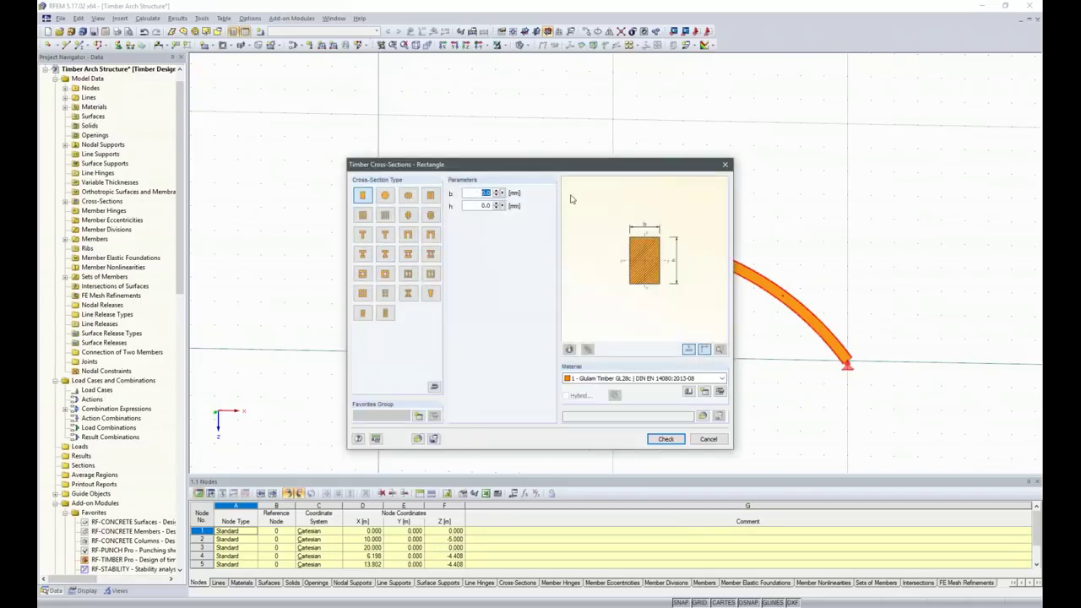
text(120)
key(Tab)
text(12)
key(Tab)
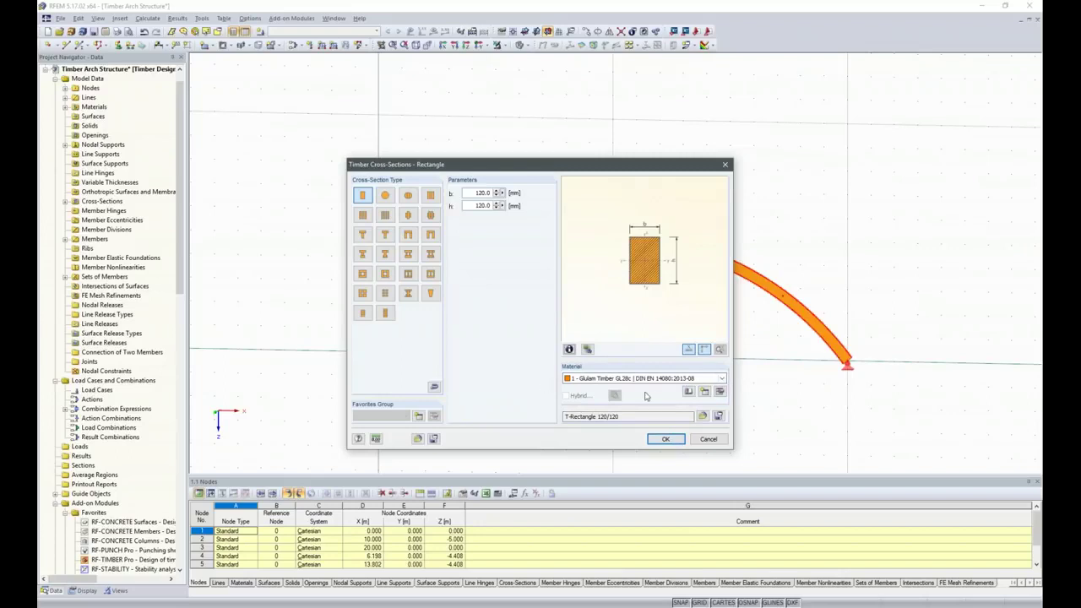
click(666, 440)
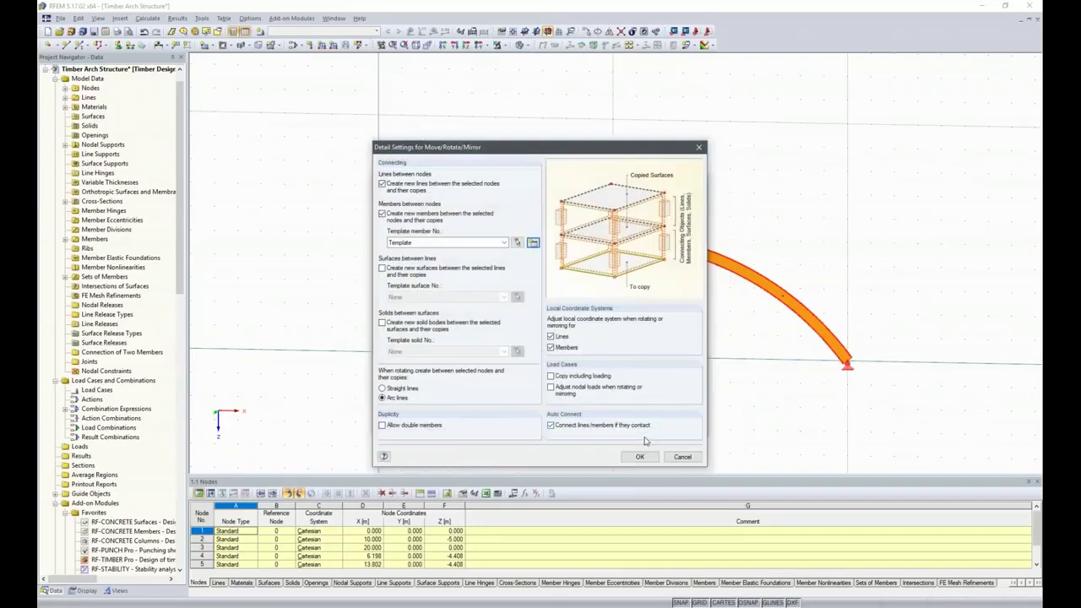
click(639, 425)
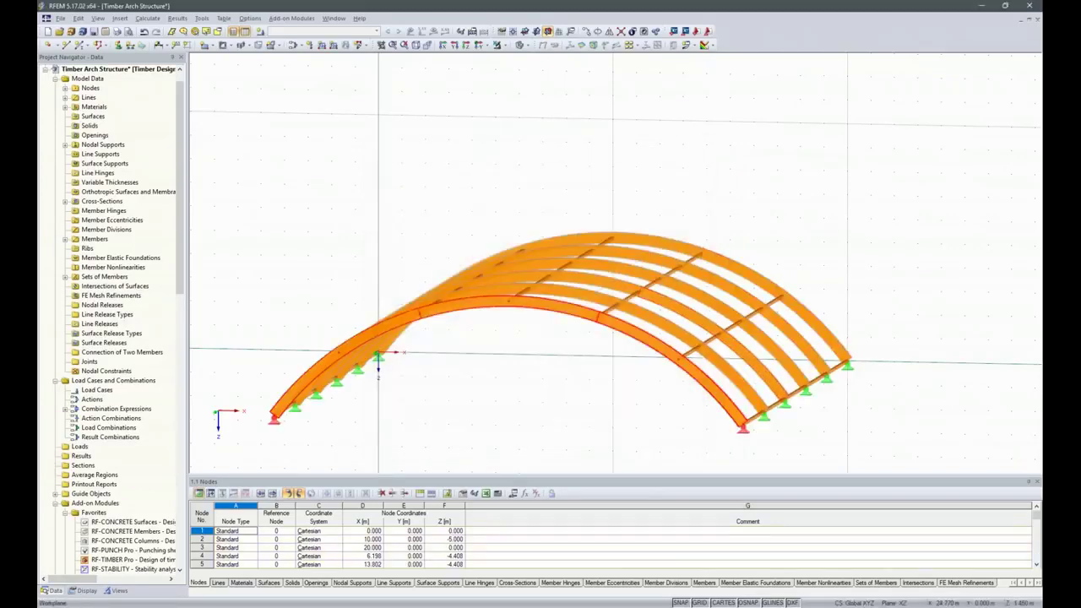
- Delete the longitudinal truss members running between the arch supports at base level on both sides
ctrl+middle_drag(955, 399, 594, 392)
scroll(593, 391, down, 2)
drag(748, 429, 726, 376)
drag(653, 433, 639, 364)
drag(582, 411, 559, 373)
drag(486, 419, 467, 370)
drag(412, 415, 401, 383)
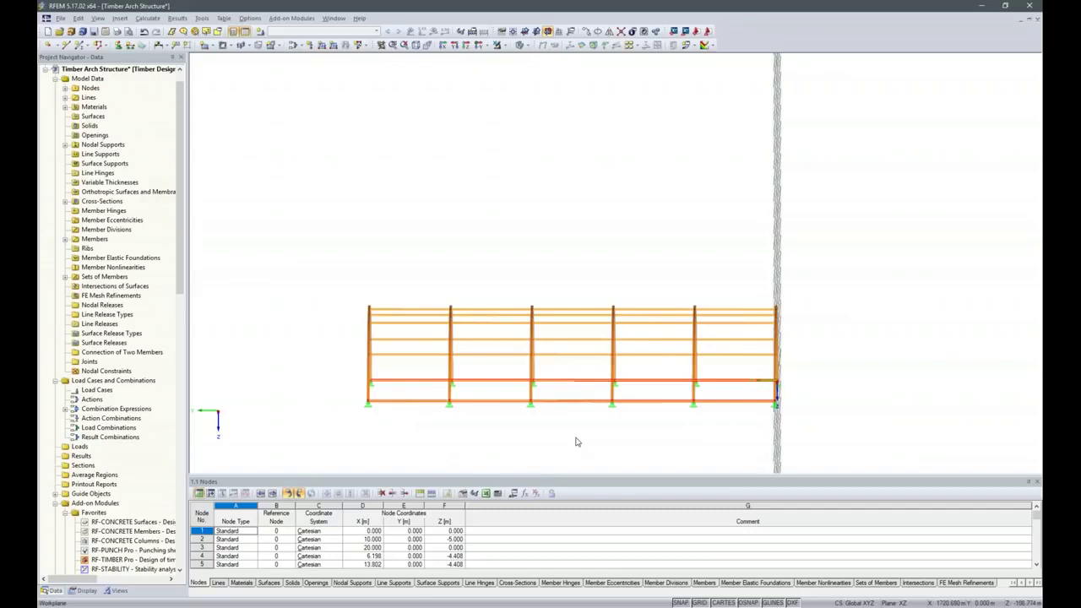
key(Delete)
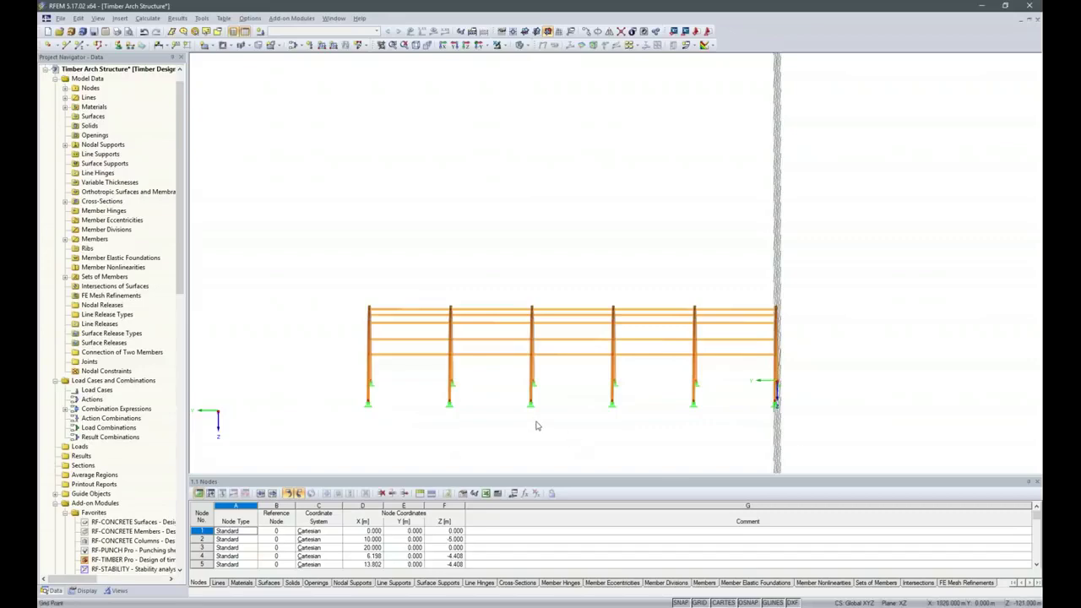
- Connect the touching lines and members across the whole arch structure
ctrl+middle_drag(855, 412, 560, 347)
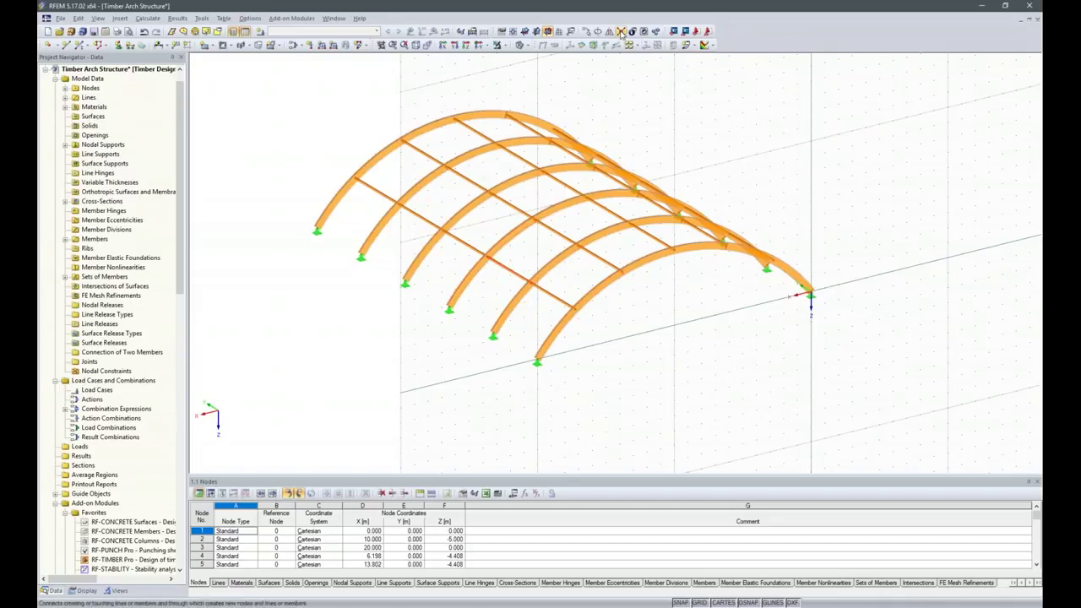
click(620, 32)
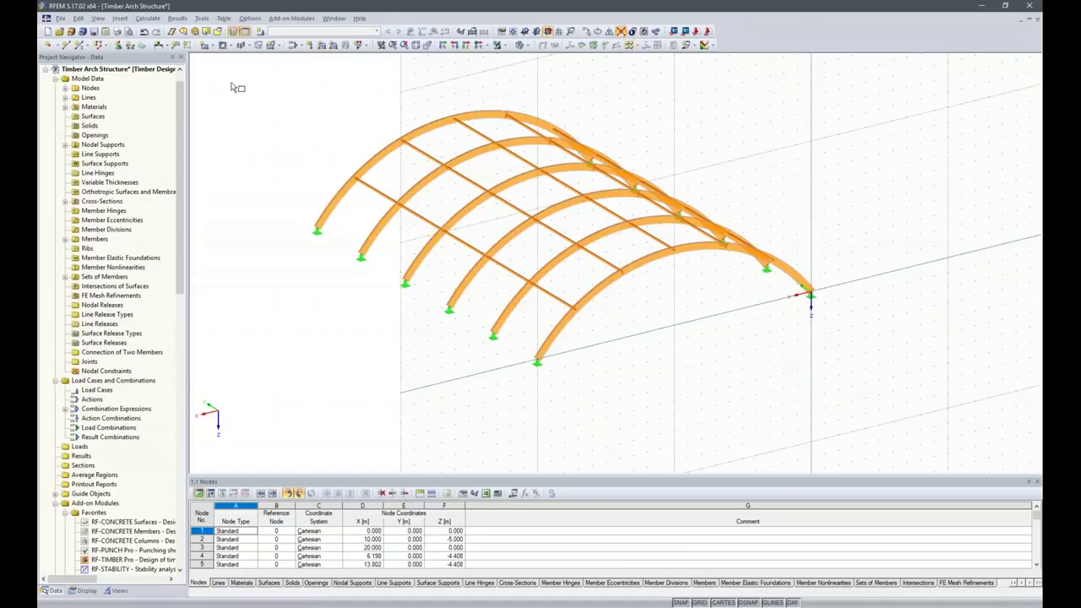
drag(251, 82, 881, 429)
ctrl+middle_drag(451, 379, 747, 419)
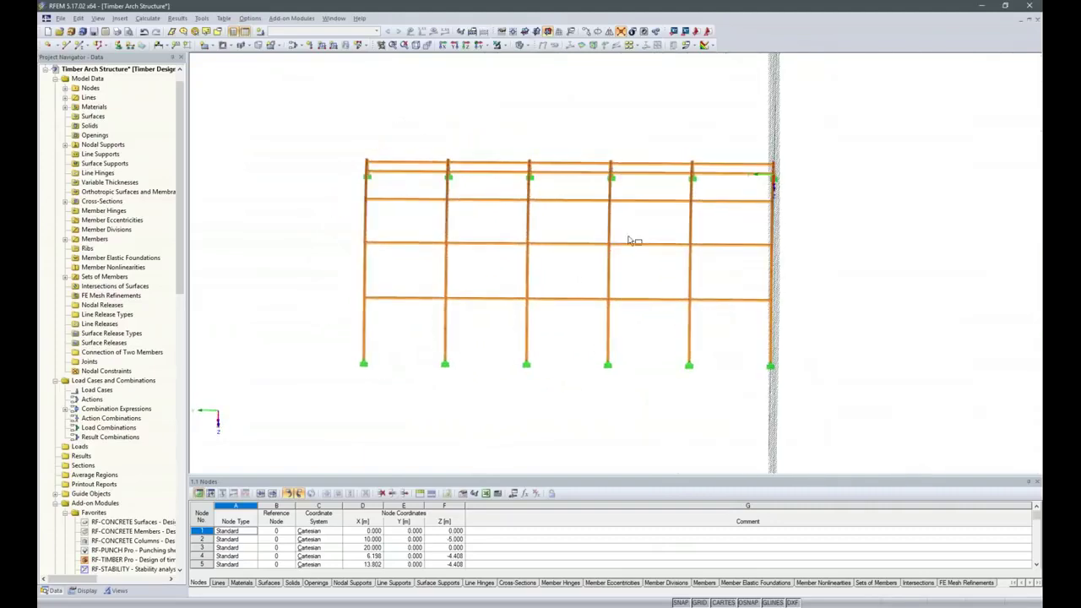
drag(574, 99, 734, 438)
ctrl+middle_drag(735, 442, 720, 289)
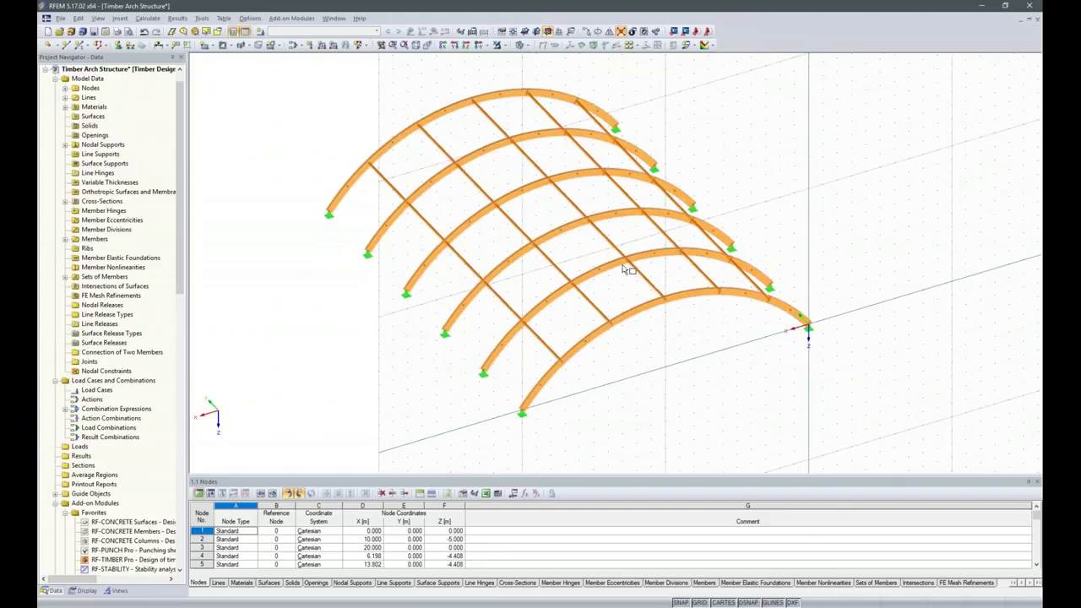
ctrl+middle_drag(513, 415, 719, 417)
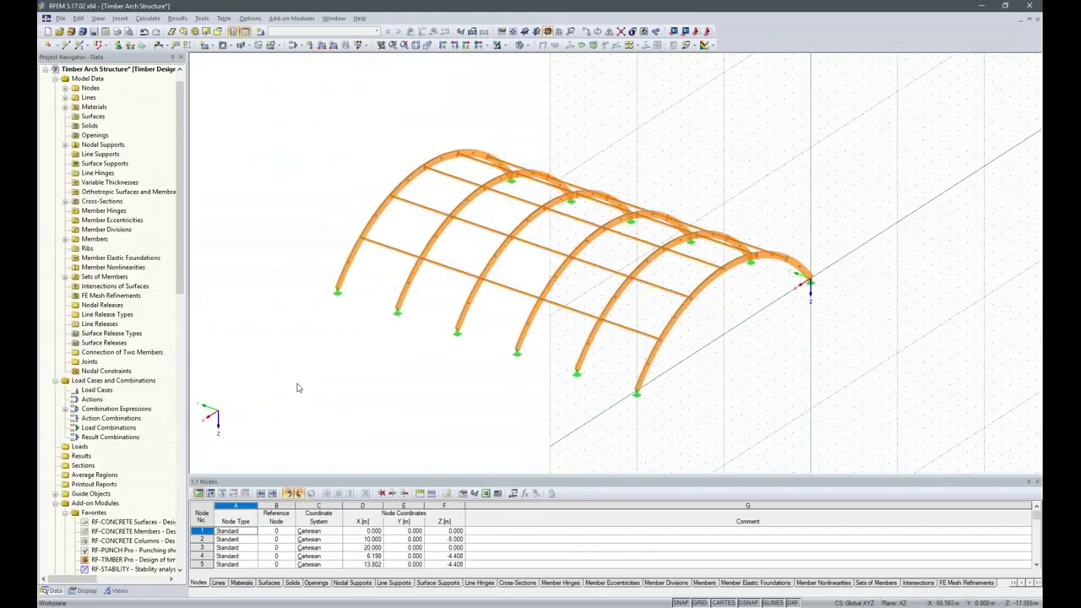
- Select all the longitudinal truss members between the arches
scroll(359, 233, up, 3)
scroll(359, 234, up, 5)
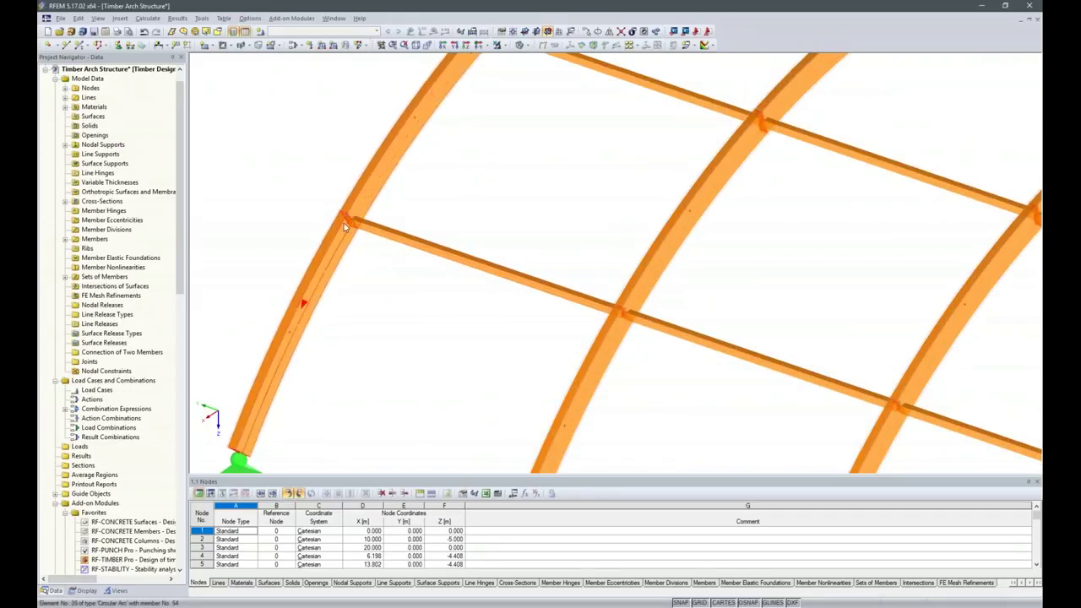
scroll(398, 297, down, 5)
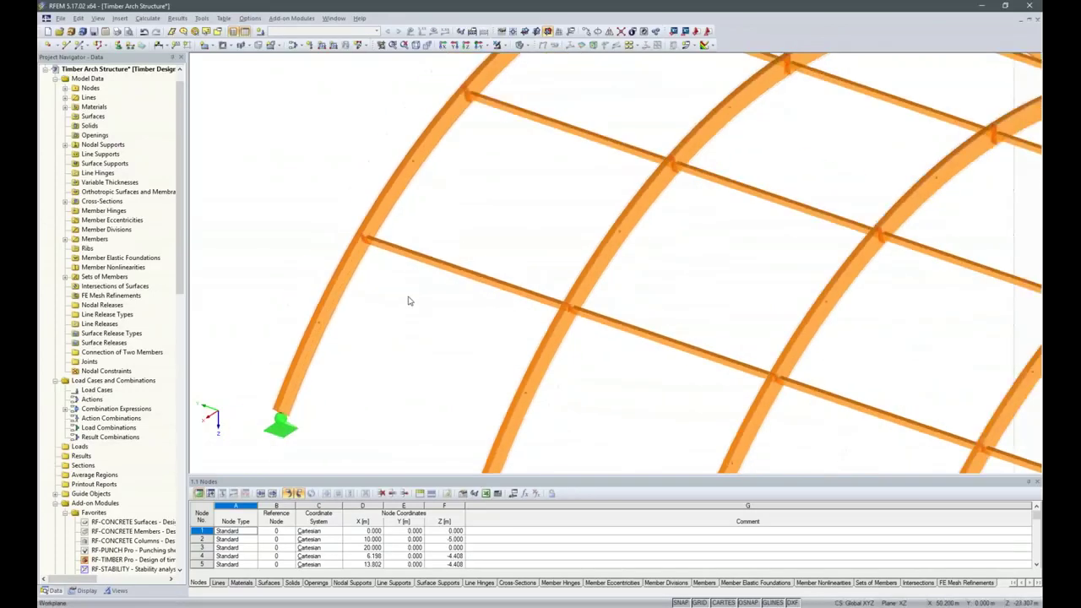
ctrl+middle_drag(407, 342, 555, 282)
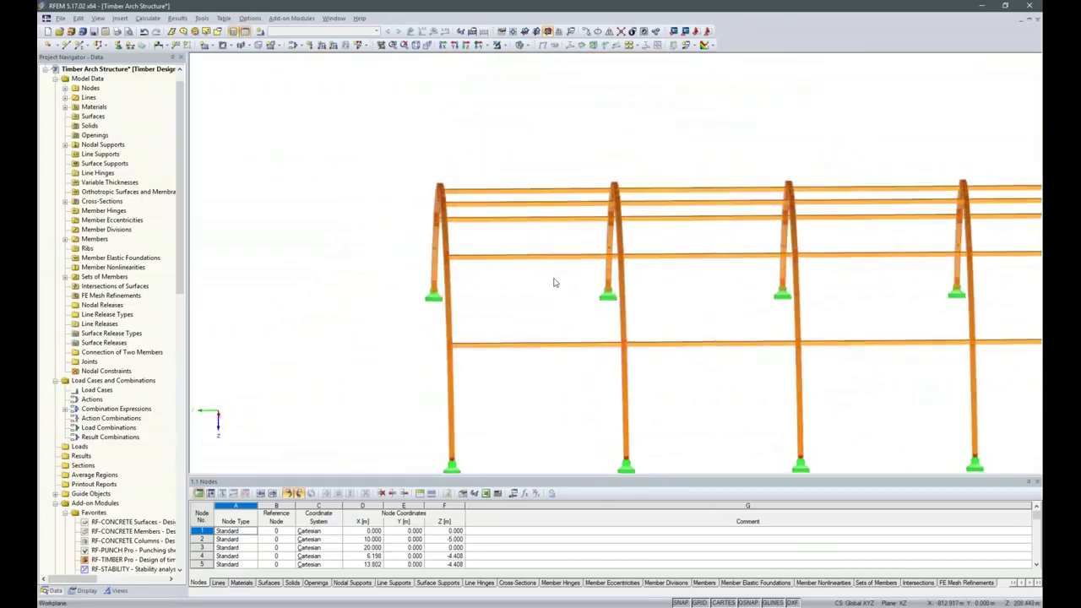
scroll(552, 282, down, 4)
ctrl+middle_drag(558, 403, 548, 401)
drag(539, 359, 510, 217)
drag(653, 363, 605, 177)
drag(739, 348, 695, 187)
drag(811, 359, 787, 213)
drag(911, 349, 880, 215)
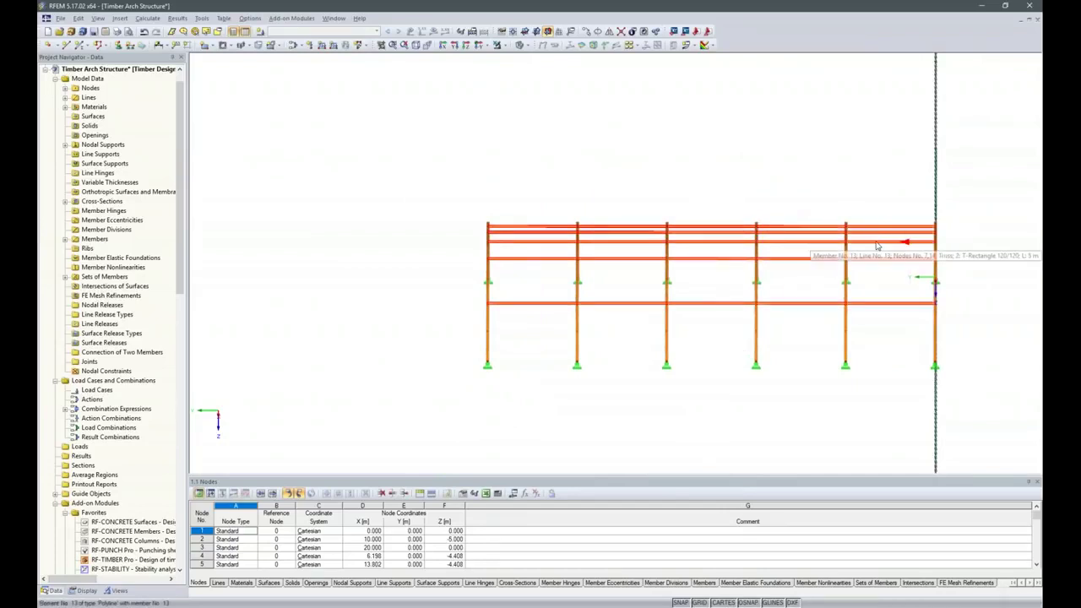
- Orient the selected truss members via a new help node at the end arch's centre point (X 10, Y 25, Z 7.5 m), in plane x-z
right_click(877, 246)
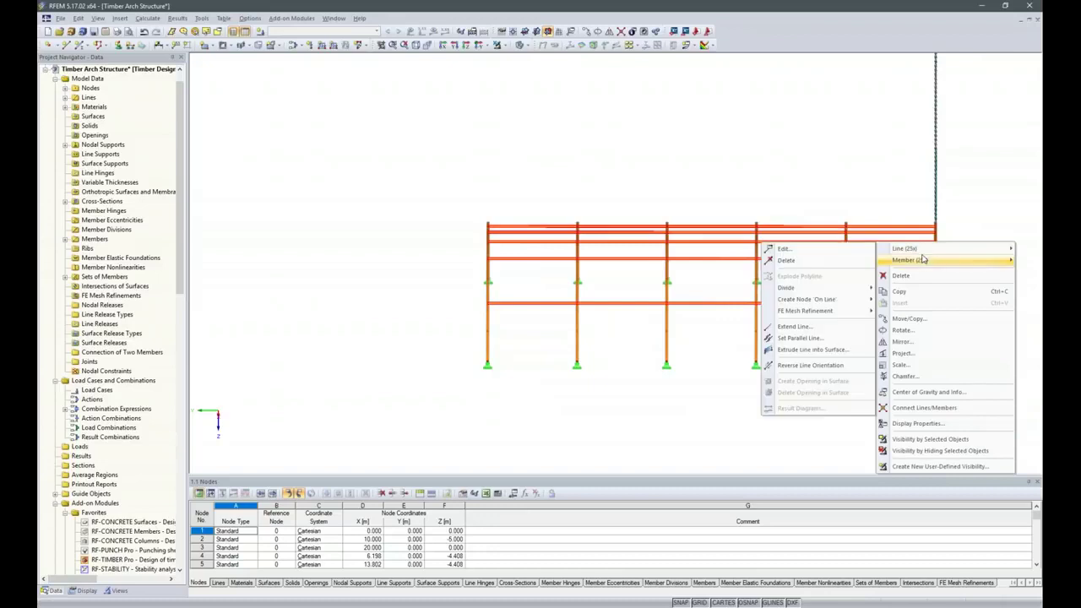
mouse_move(925, 260)
click(807, 267)
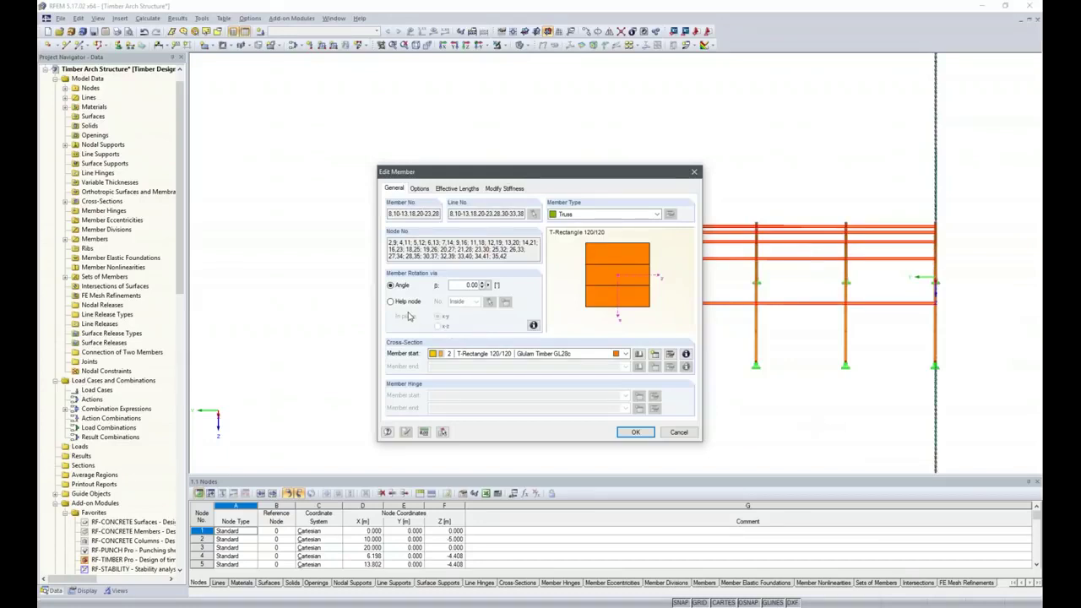
click(392, 302)
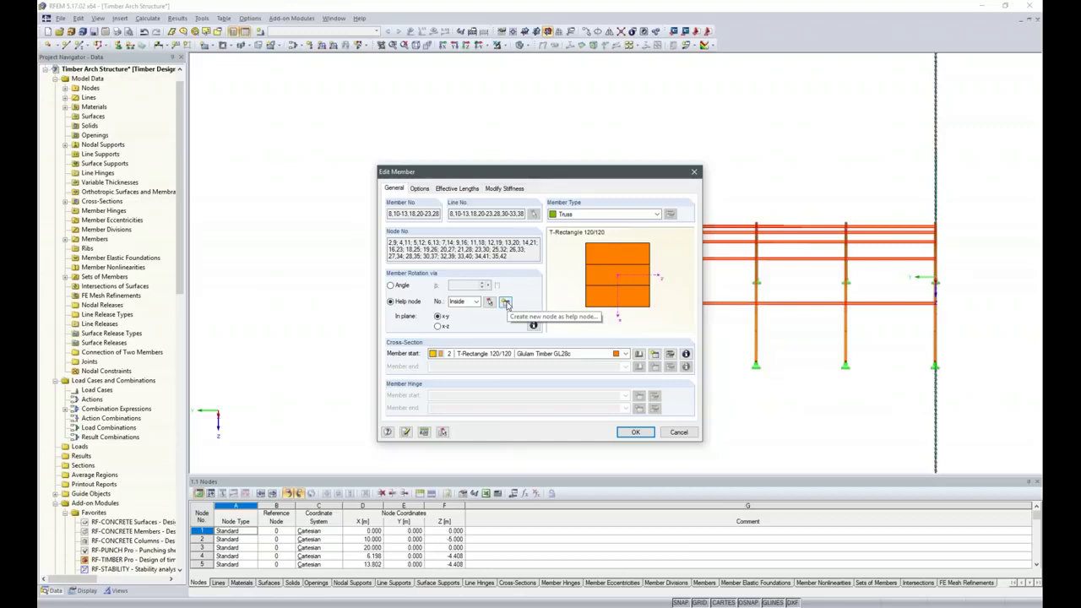
click(507, 303)
ctrl+middle_drag(592, 376, 490, 442)
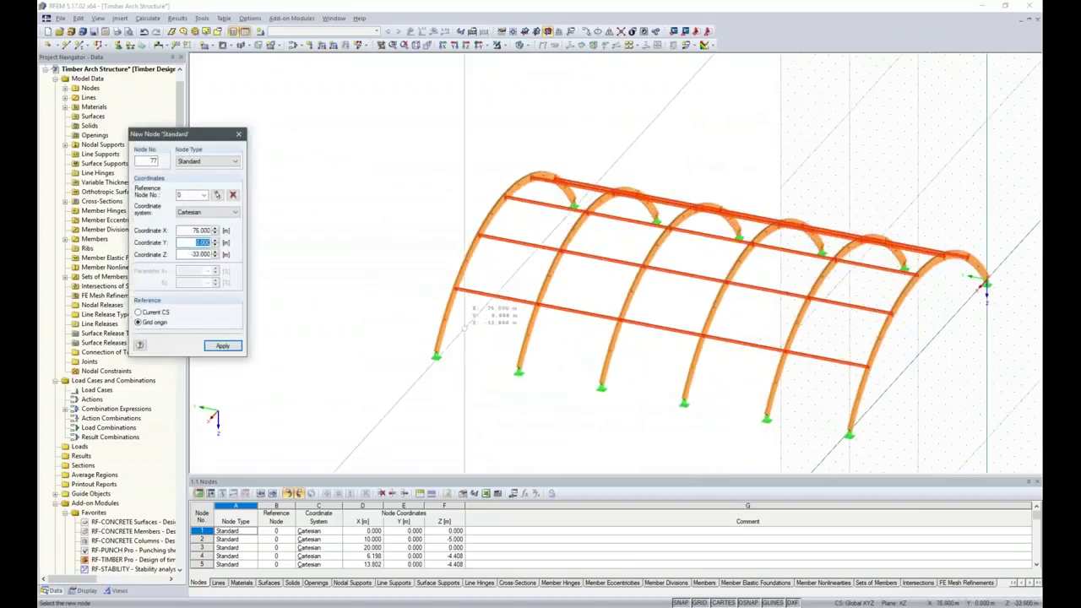
click(86, 590)
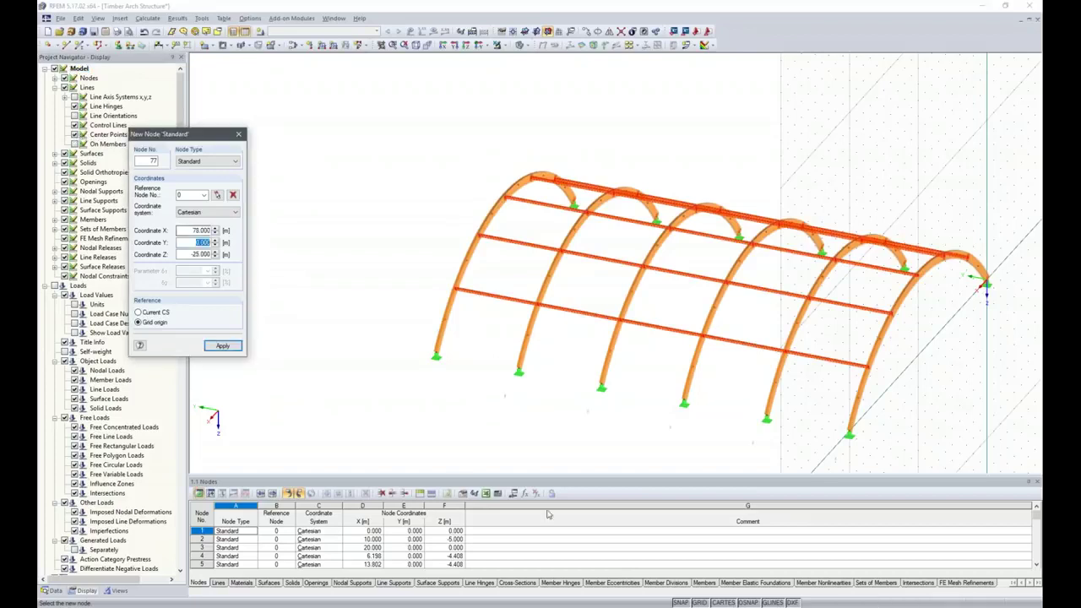
ctrl+middle_drag(559, 424, 536, 410)
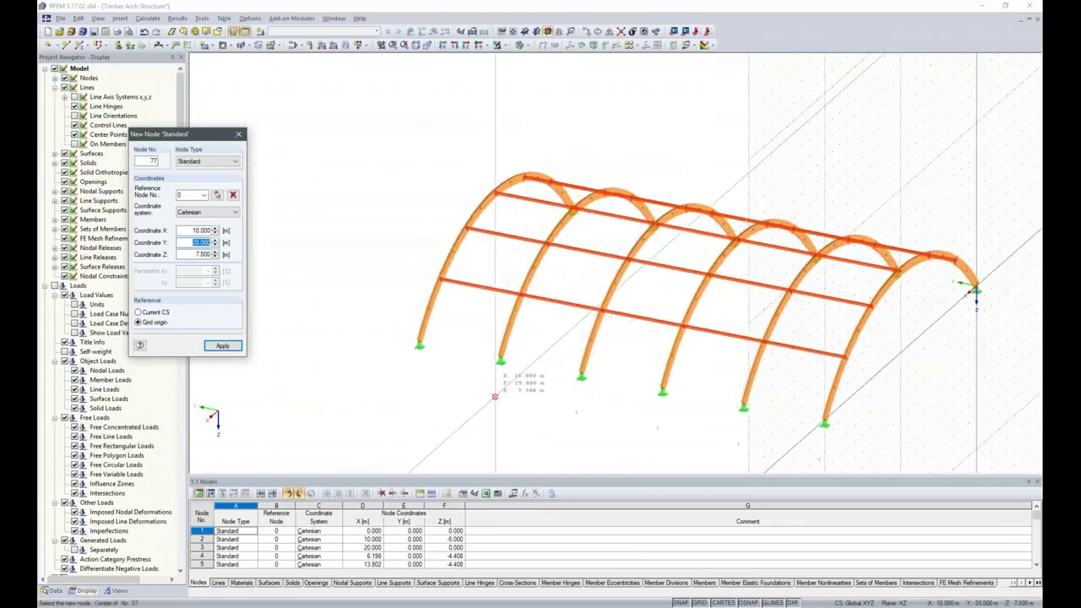
click(495, 396)
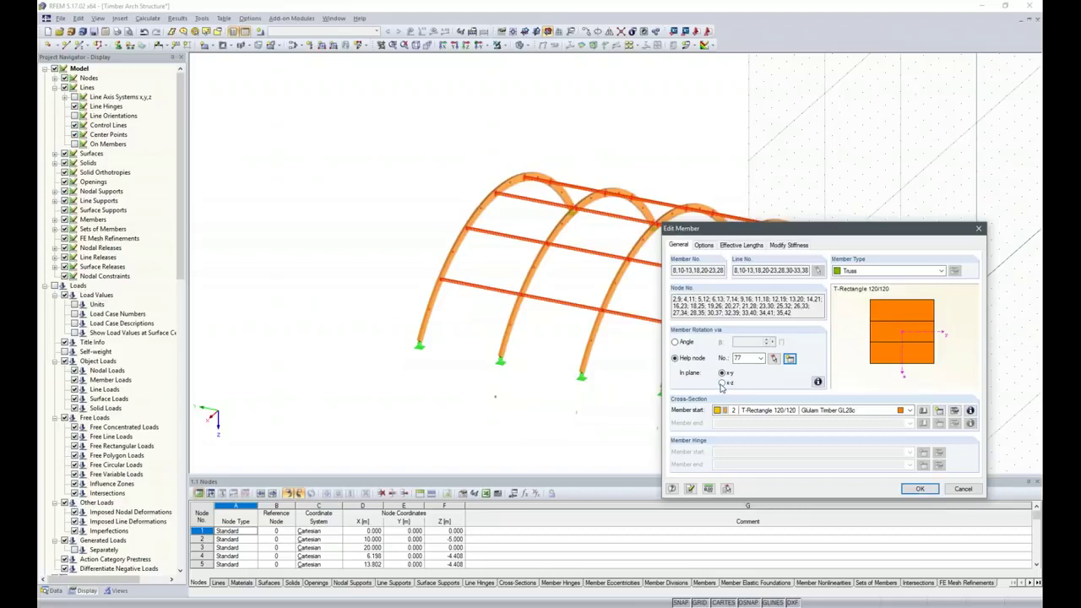
click(818, 381)
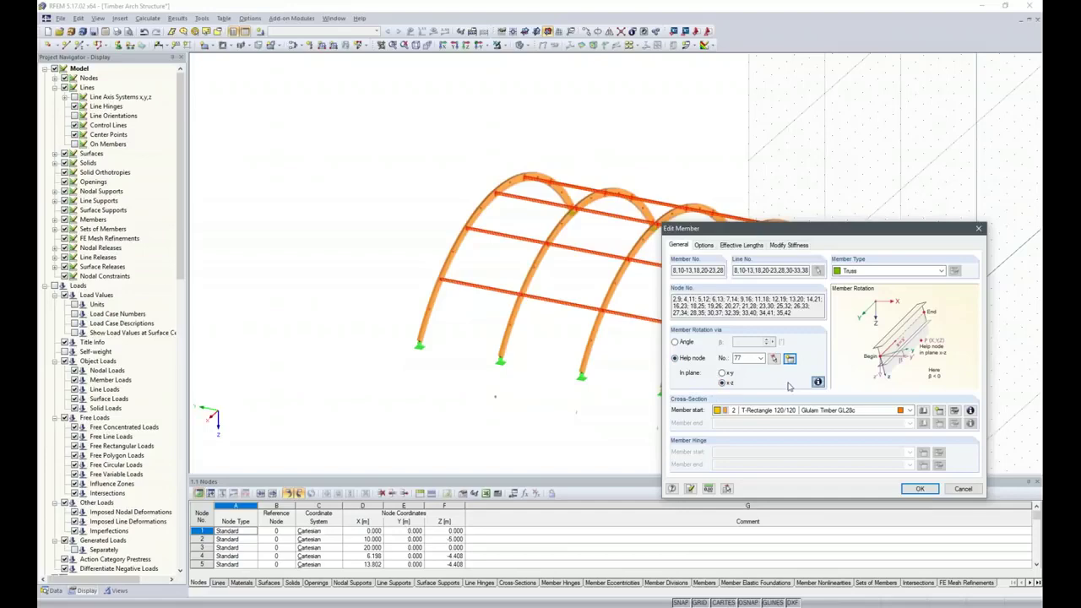
click(920, 489)
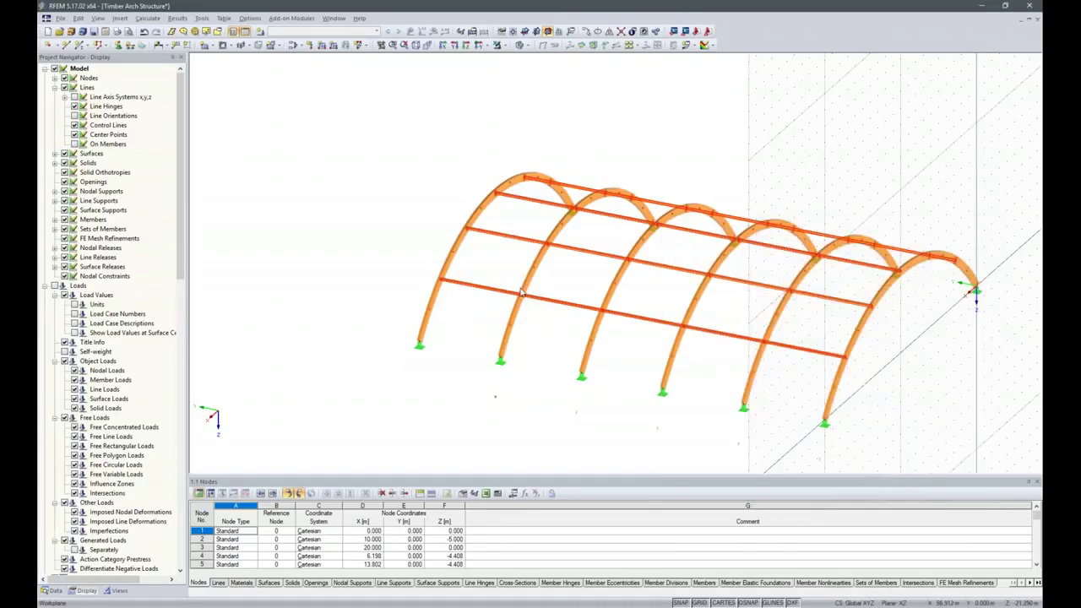
- Examine the rotation of the longitudinal truss members relative to the arches along the whole structure
scroll(441, 284, up, 3)
scroll(441, 284, up, 5)
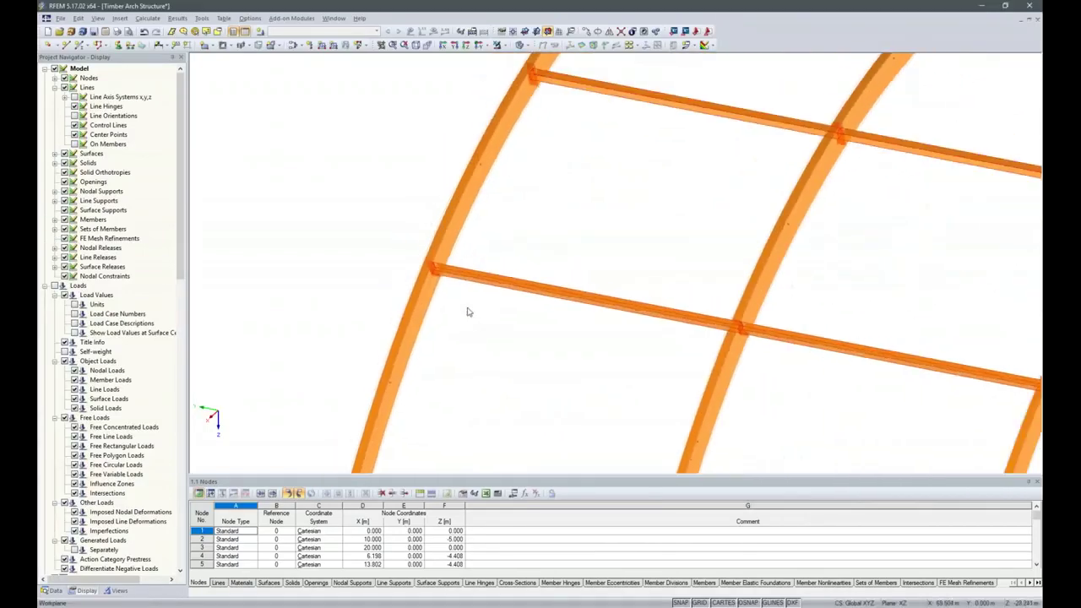
scroll(535, 321, down, 3)
ctrl+middle_drag(536, 321, 476, 316)
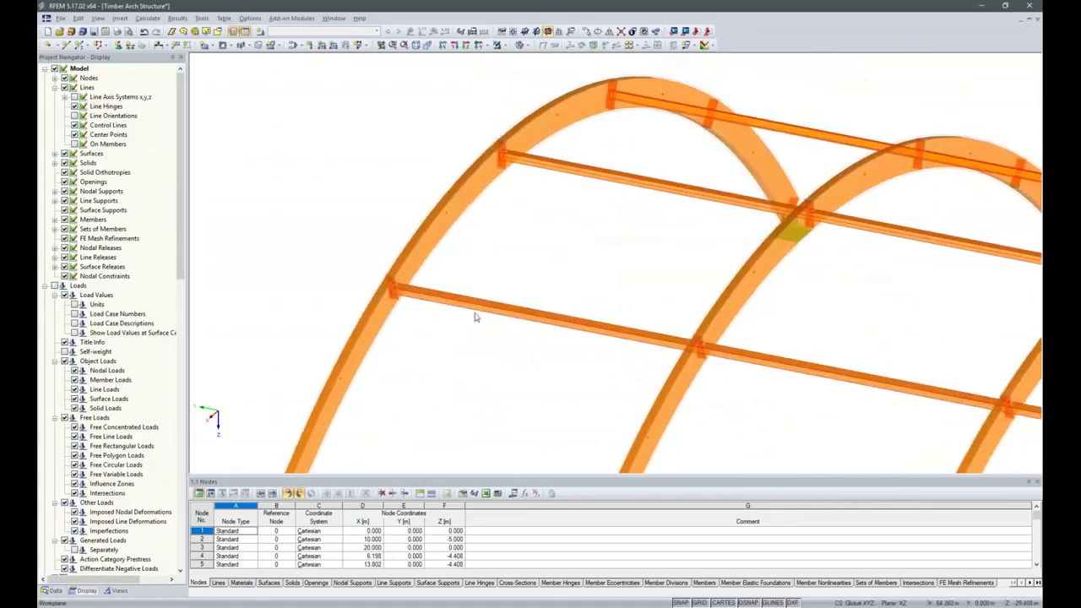
middle_drag(597, 213, 501, 302)
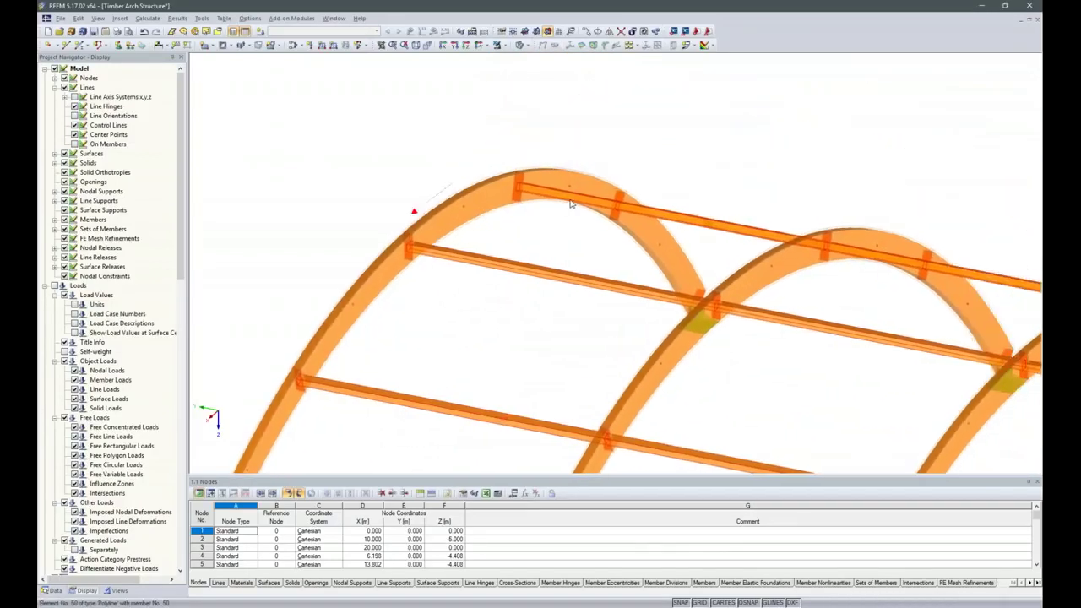
scroll(651, 266, down, 3)
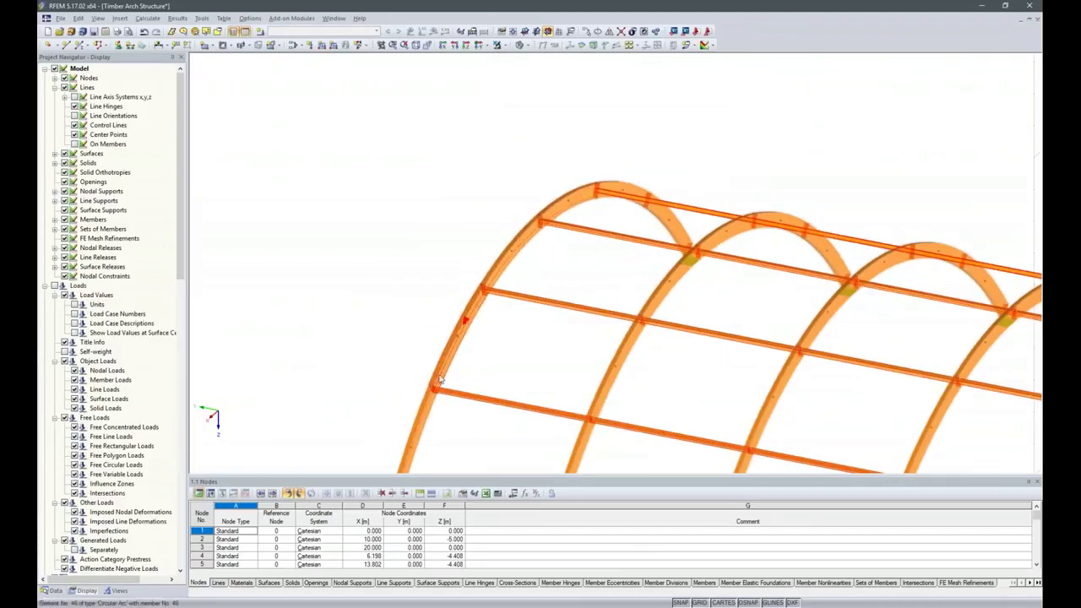
scroll(513, 202, down, 2)
scroll(513, 203, down, 3)
ctrl+middle_drag(482, 381, 564, 386)
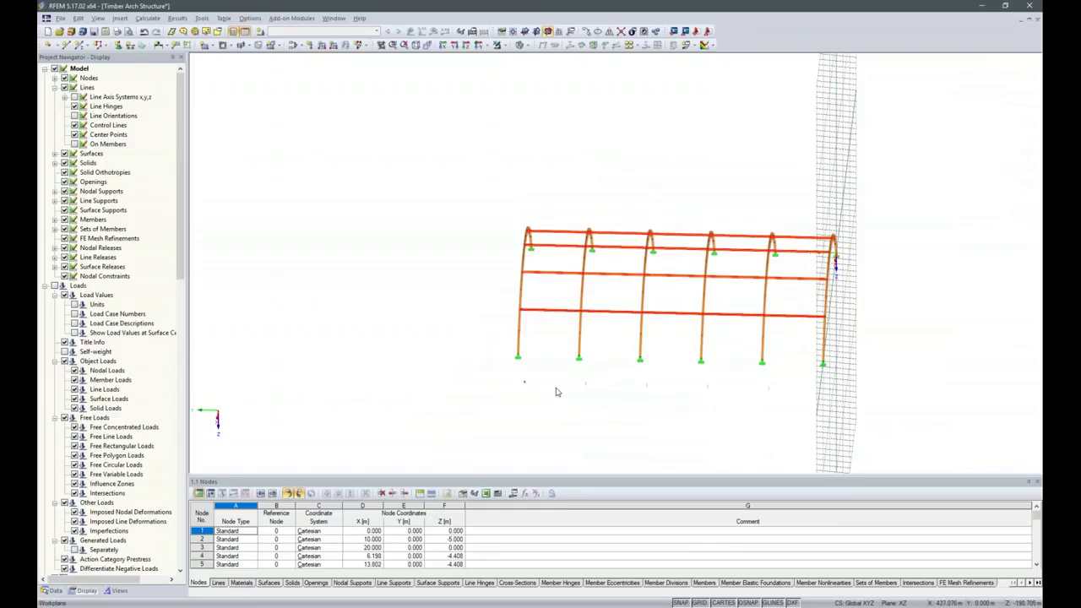
ctrl+middle_drag(715, 437, 995, 455)
right_click(995, 456)
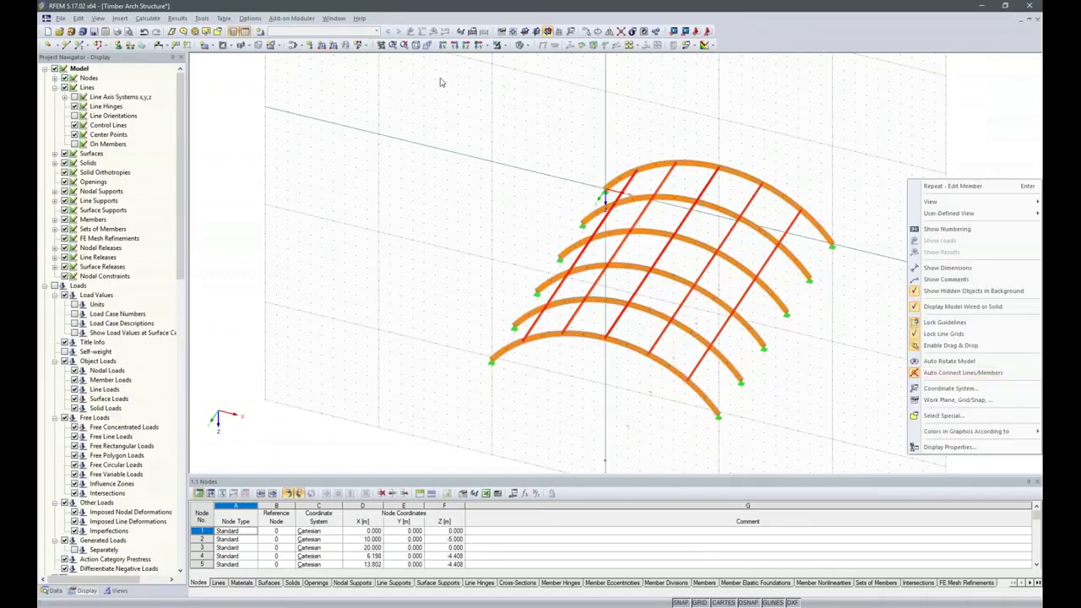
- View the structure from above at a slight tilt and show it as a wireframe model
click(479, 44)
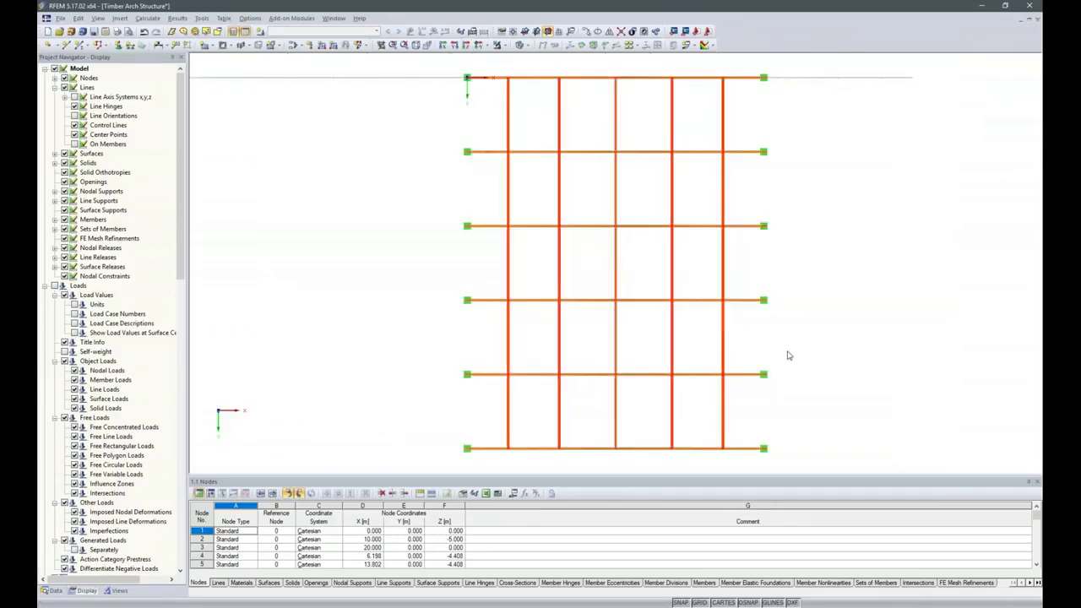
ctrl+middle_drag(788, 354, 752, 330)
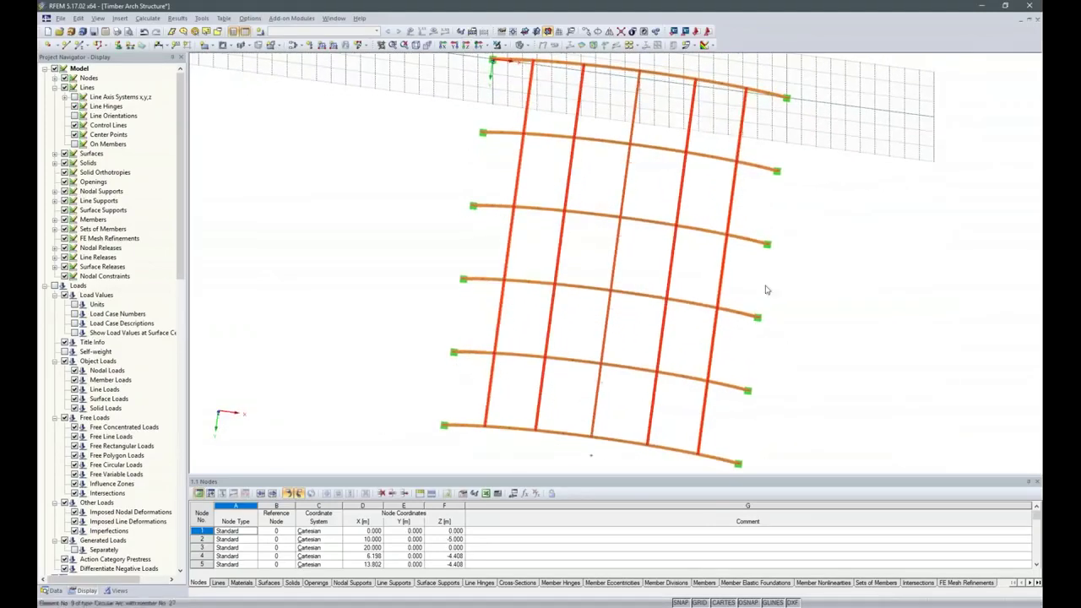
scroll(500, 163, up, 2)
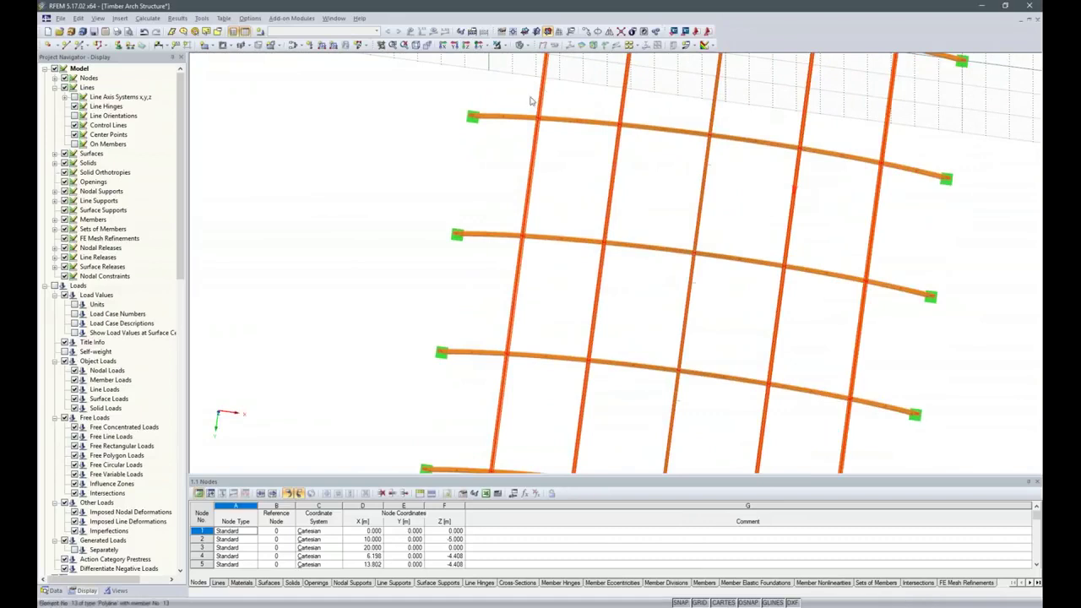
click(526, 45)
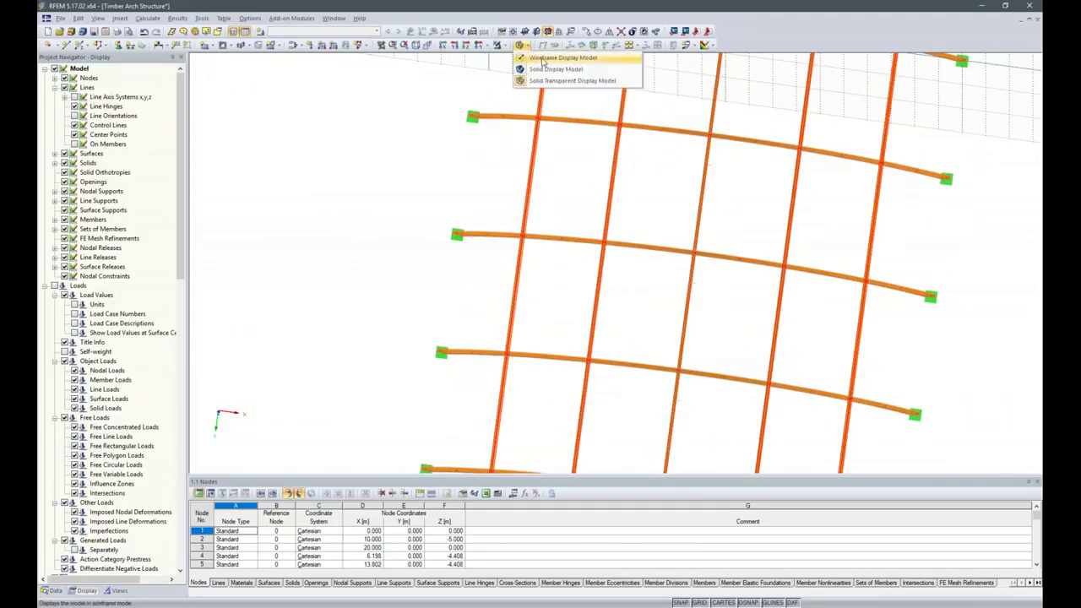
click(545, 59)
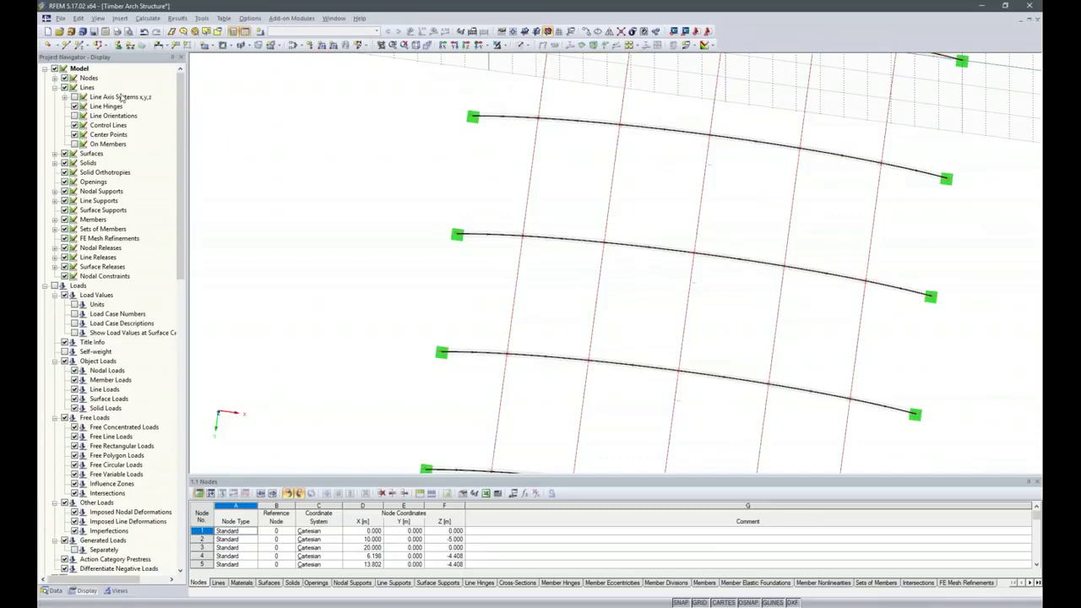
- Set up a new single member of type Tension with a solid round RD 16 cross-section in Steel S 235
click(81, 46)
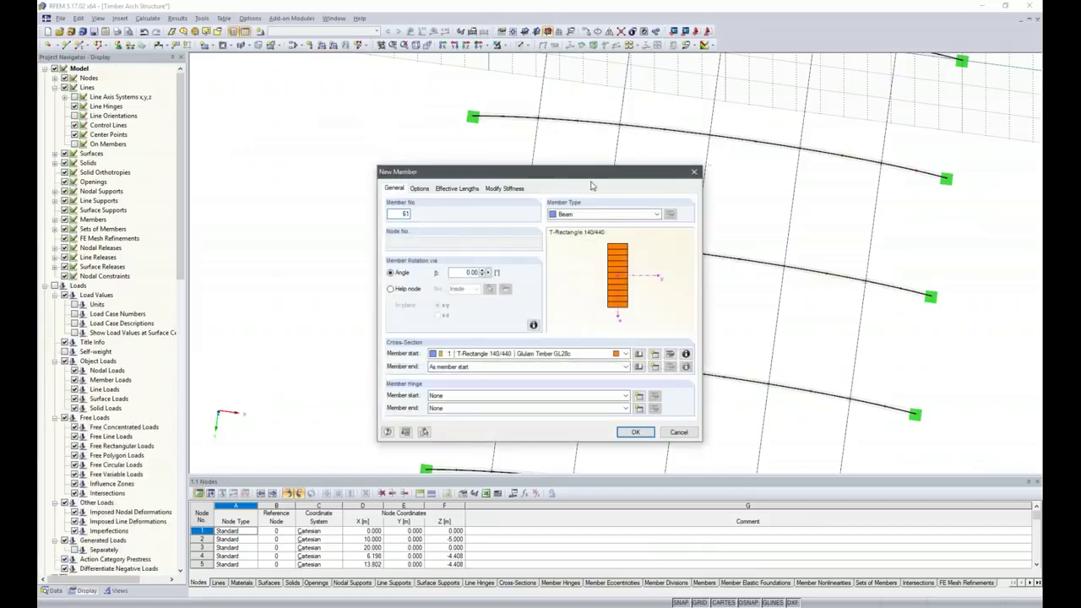
click(657, 215)
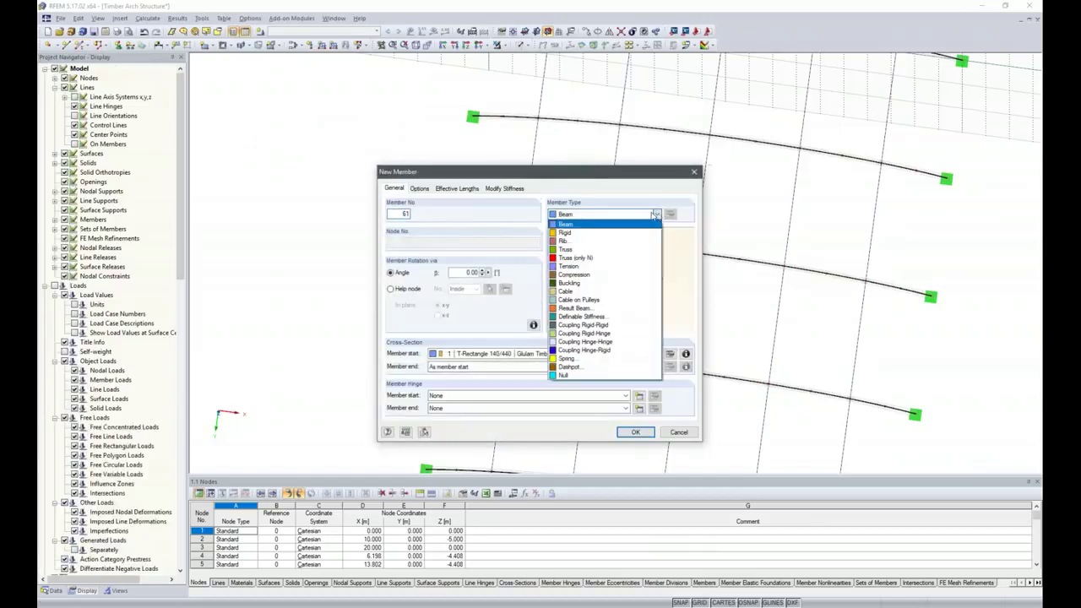
click(583, 269)
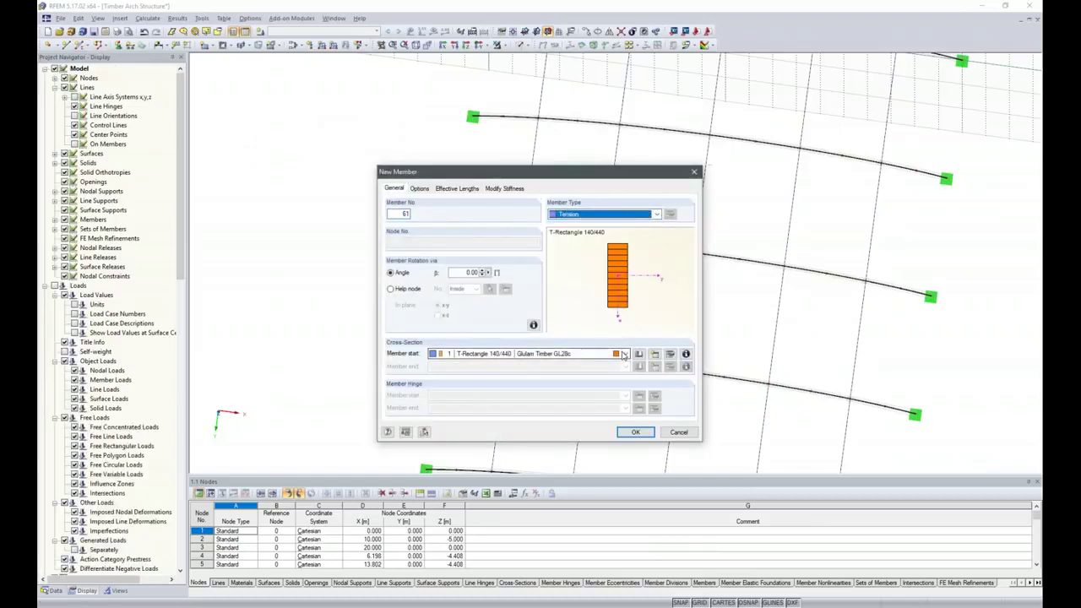
click(639, 354)
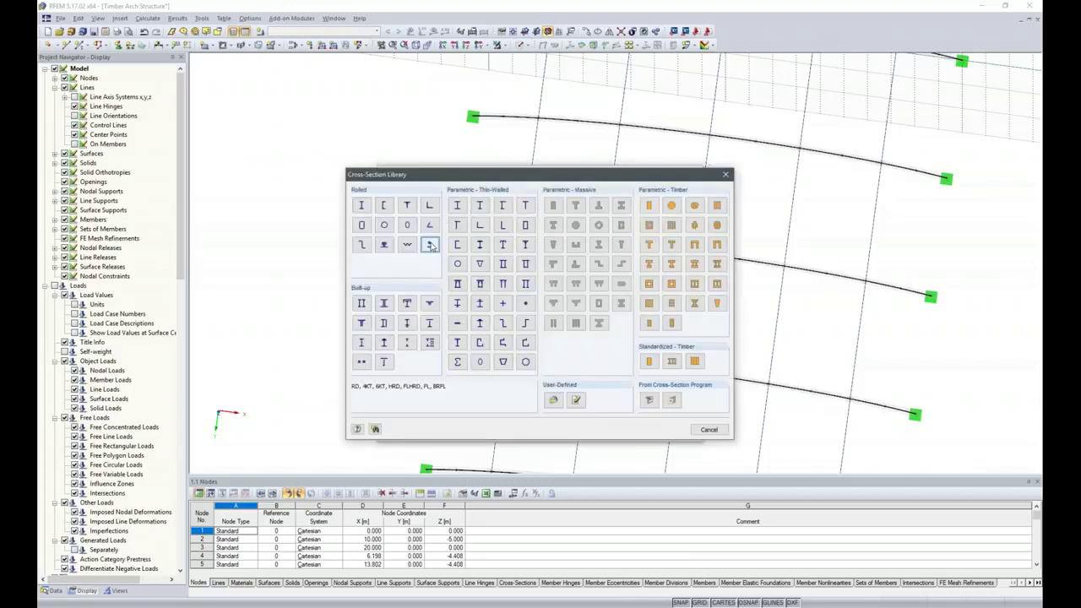
key(Escape)
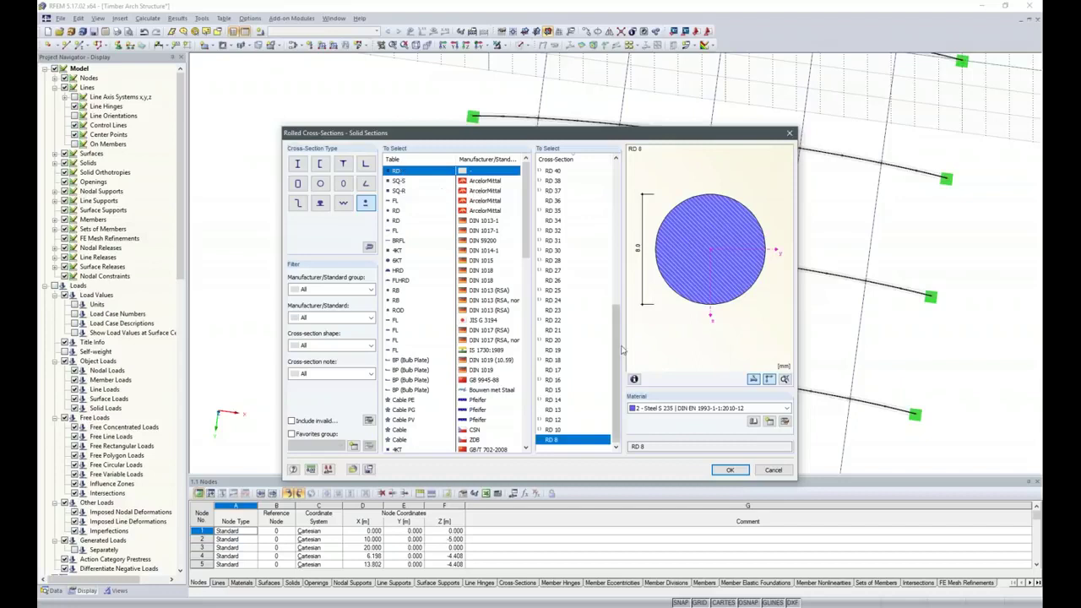
click(551, 382)
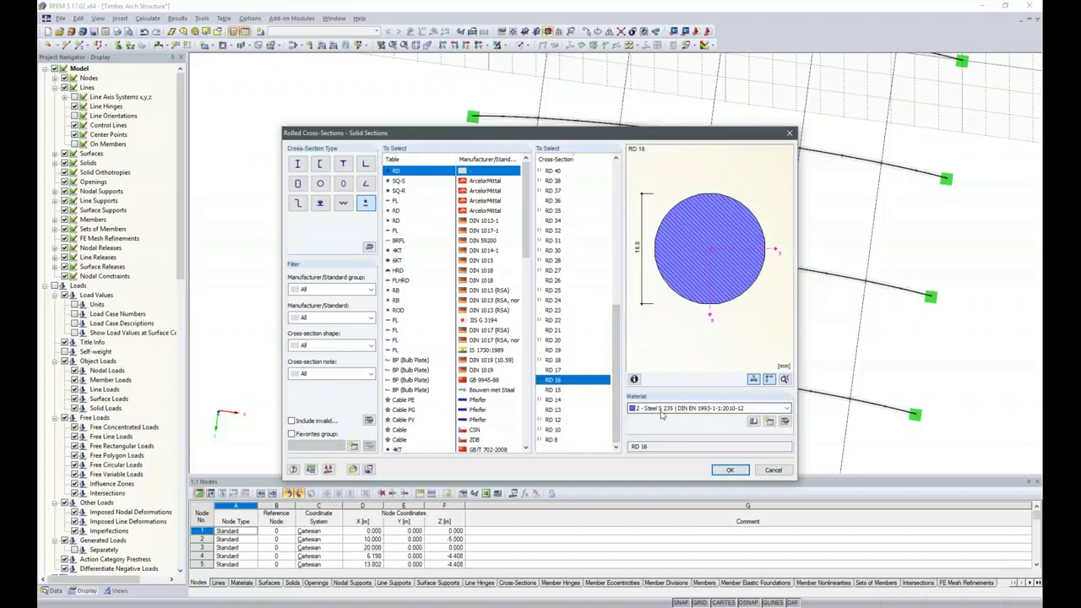
click(732, 471)
click(636, 431)
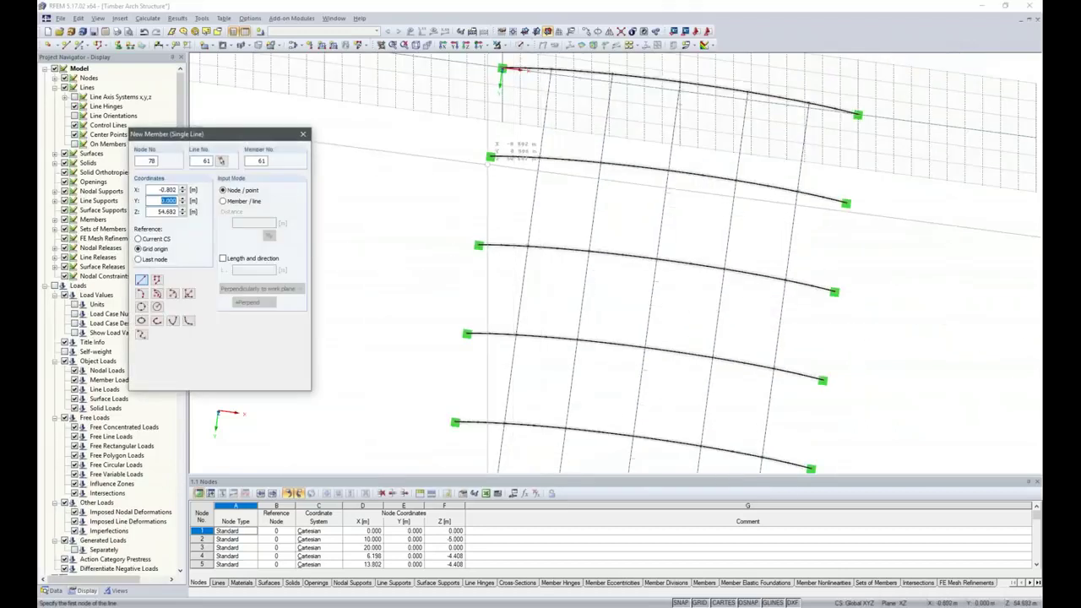
- Draw six parallel tension diagonals from the second arch's nodes to the next nodes along the third arch, one in each bay
click(490, 157)
click(527, 247)
click(539, 158)
click(588, 251)
click(602, 162)
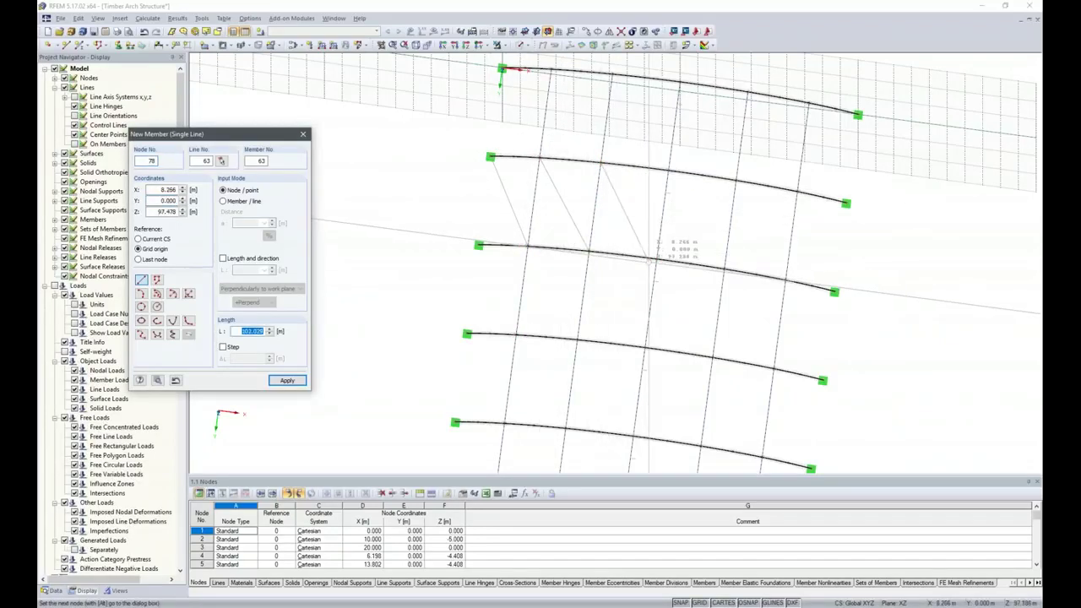
click(656, 259)
click(665, 166)
click(719, 269)
click(742, 182)
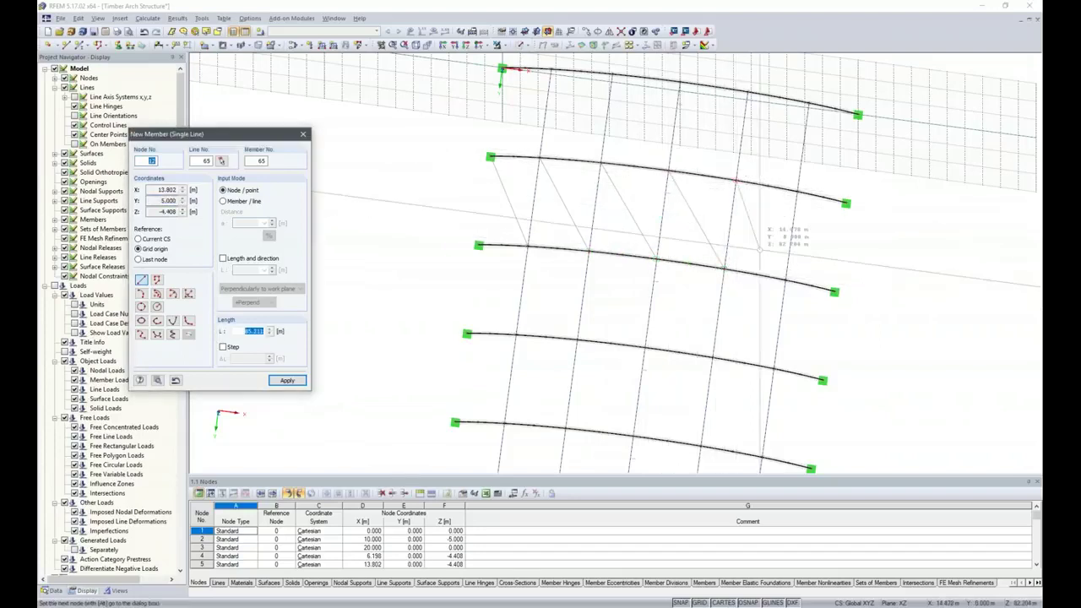
click(799, 204)
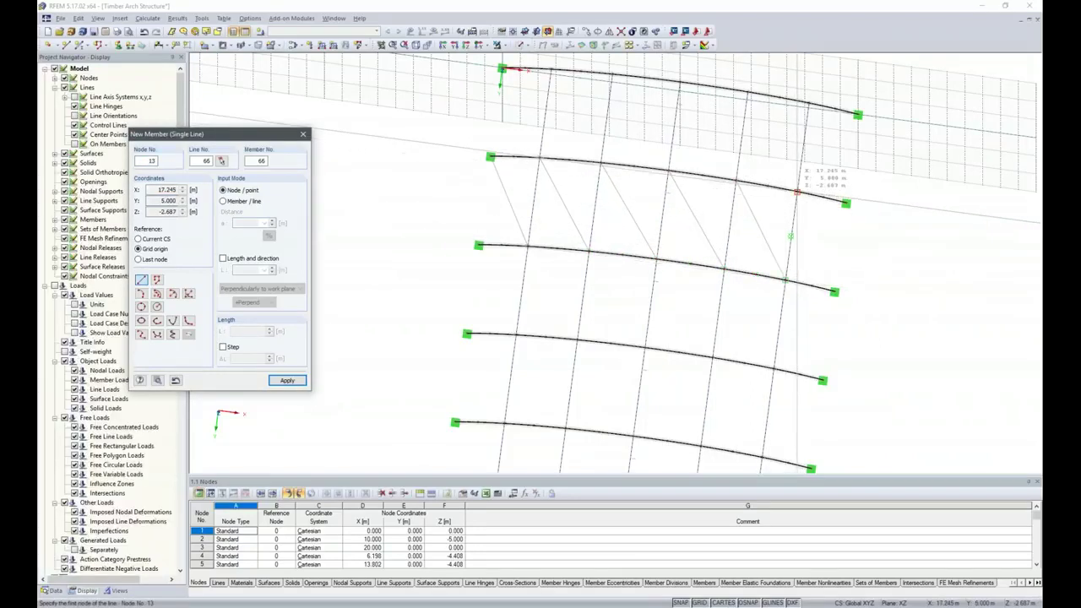
click(835, 291)
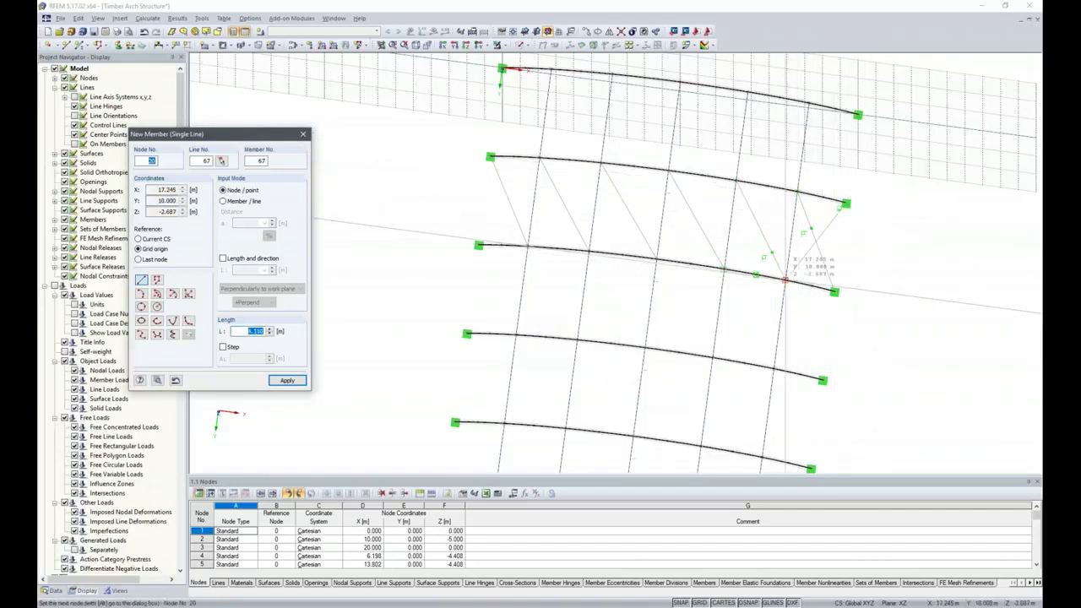
- Draw the six opposing tension diagonals between the second and third arches to complete the cross bracing in every bay
click(786, 279)
click(723, 269)
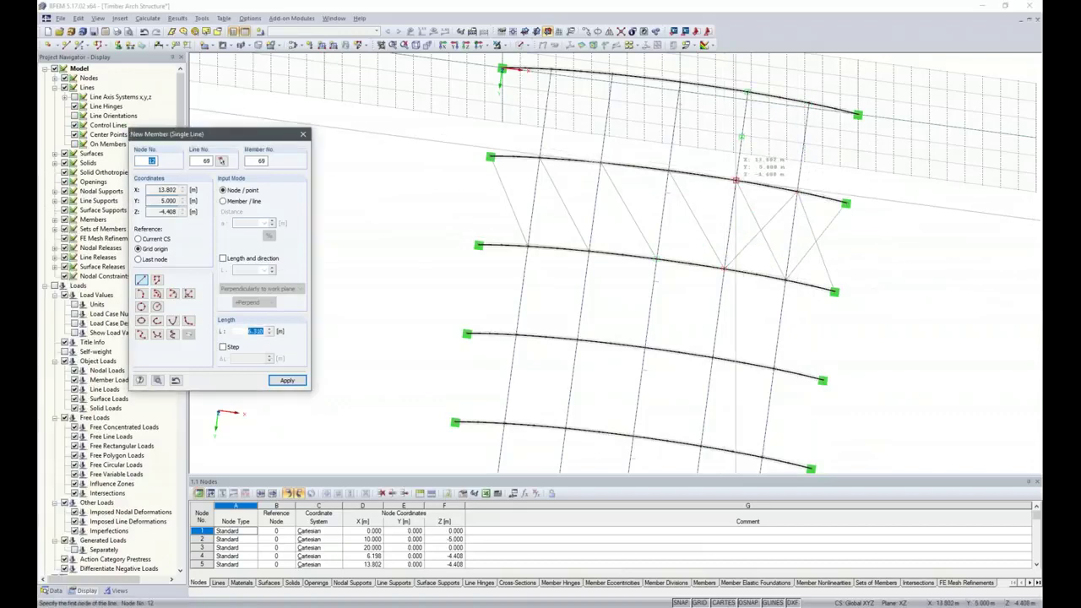
click(638, 194)
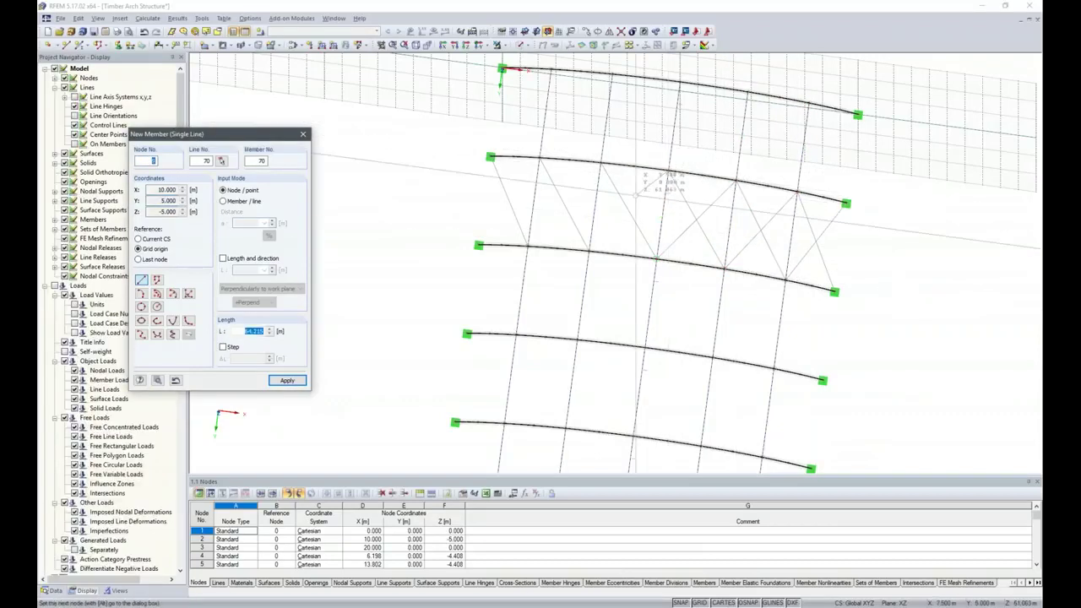
click(600, 162)
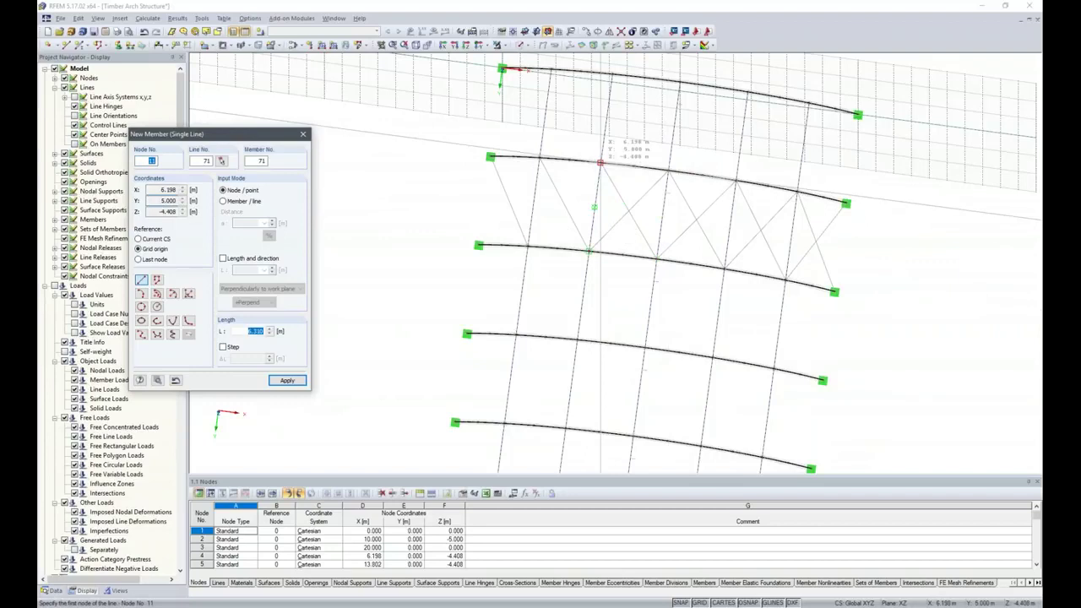
click(539, 159)
click(539, 159)
click(479, 245)
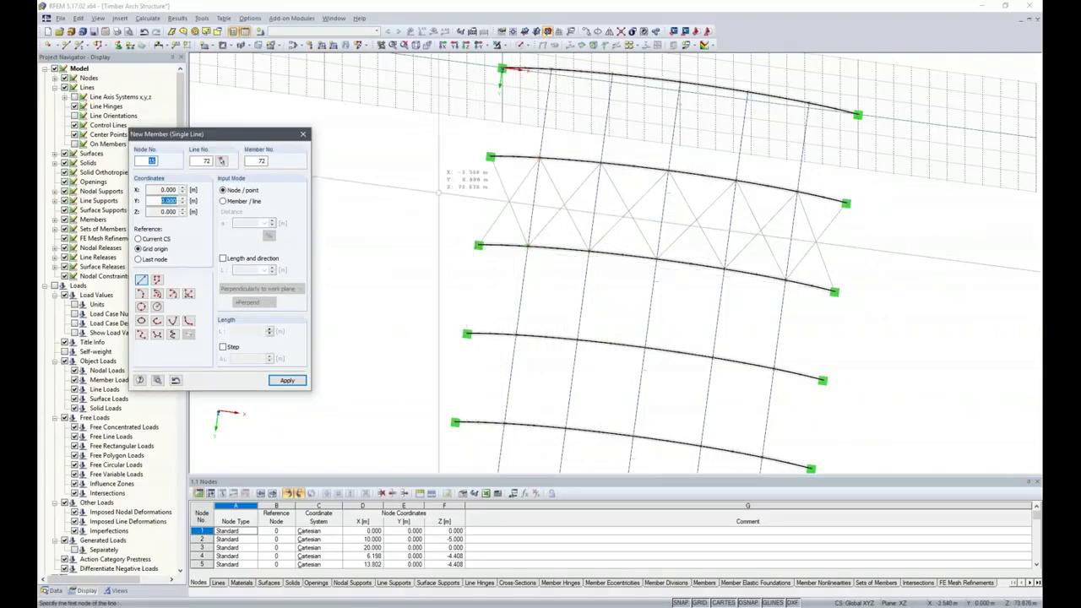
- Finish drawing tension members, view the structure from the side and display it as a solid rendered model
right_click(377, 262)
mouse_move(399, 266)
middle_down()
mouse_move(410, 242)
mouse_move(334, 130)
middle_up()
ctrl+middle_drag(953, 425, 755, 298)
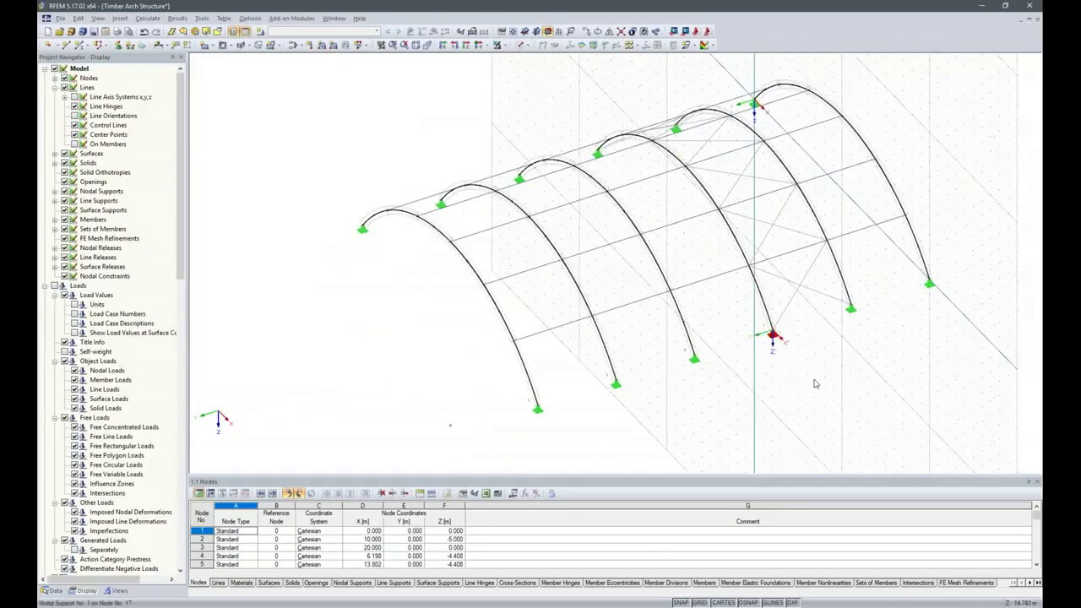
ctrl+middle_drag(815, 384, 656, 381)
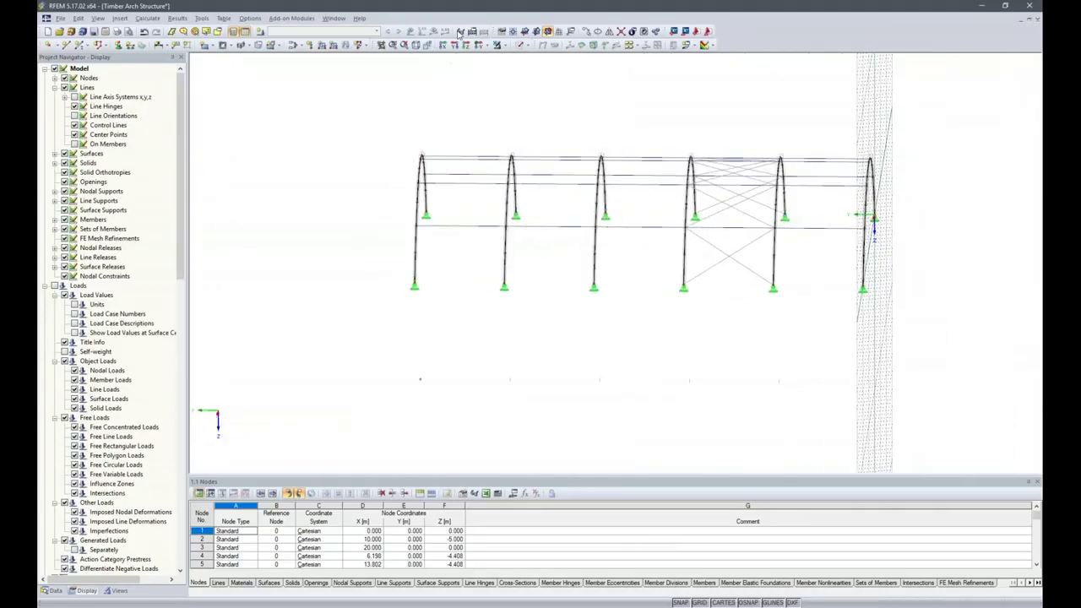
click(528, 46)
click(534, 71)
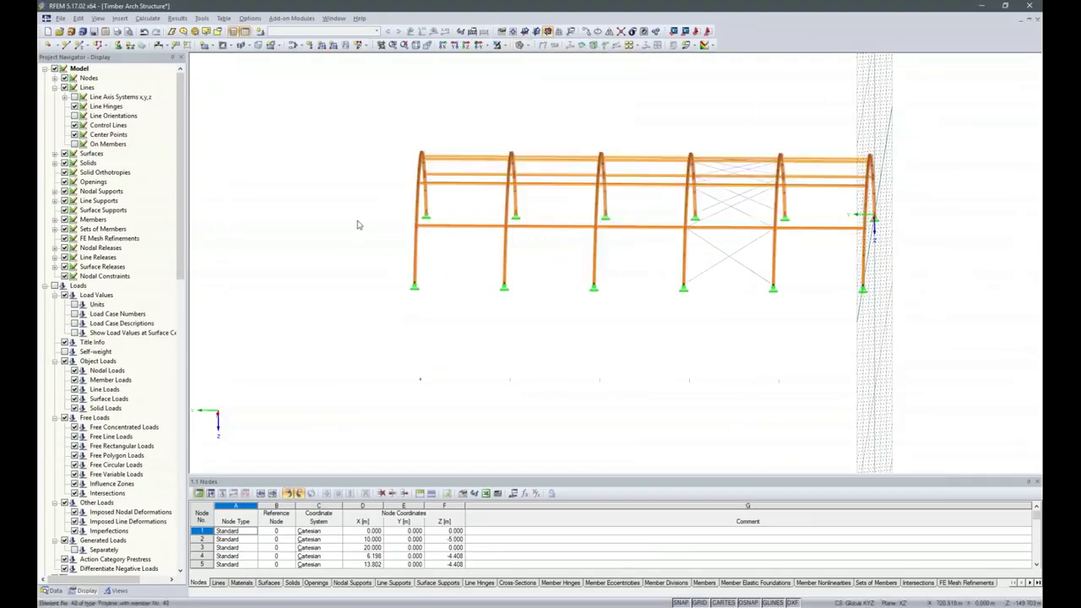
- Isolate the end arch at the coordinate origin using visibility by selected objects and view it in the reverse Y-direction
ctrl+middle_drag(803, 382, 821, 385)
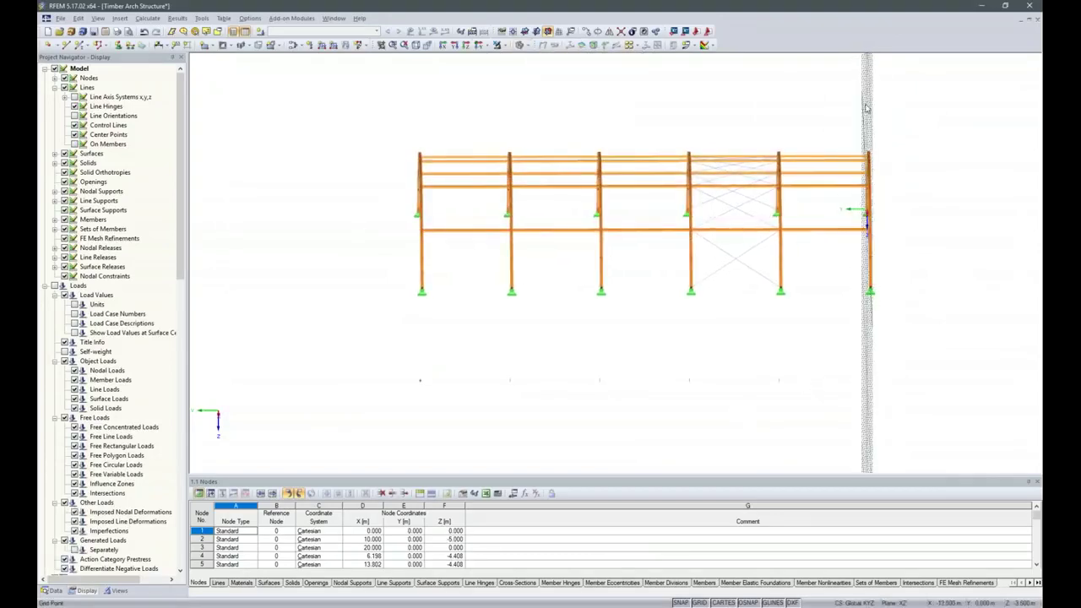
drag(852, 105, 916, 372)
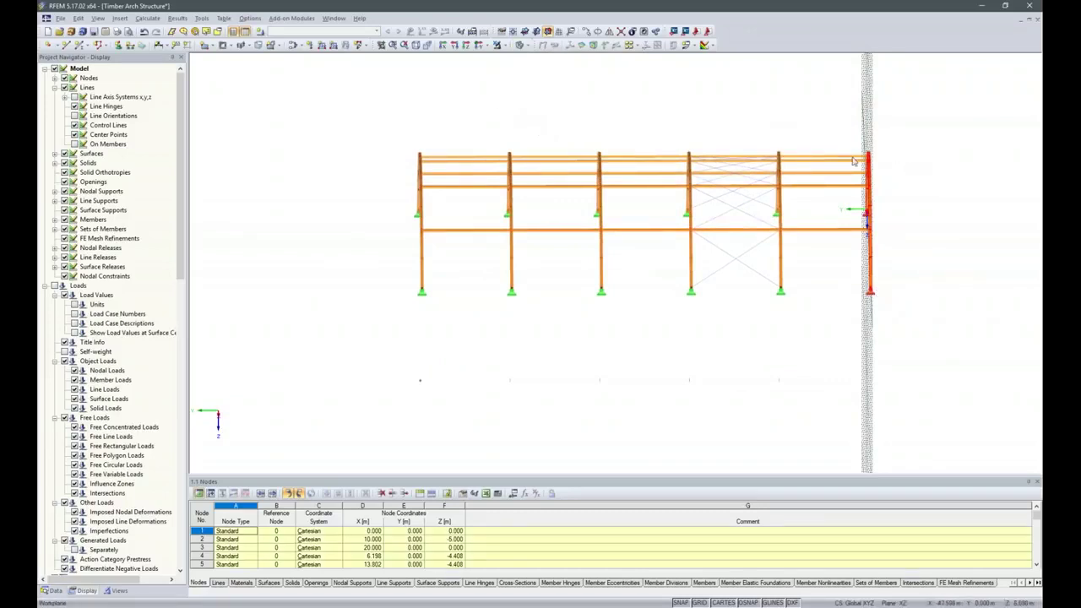
click(506, 44)
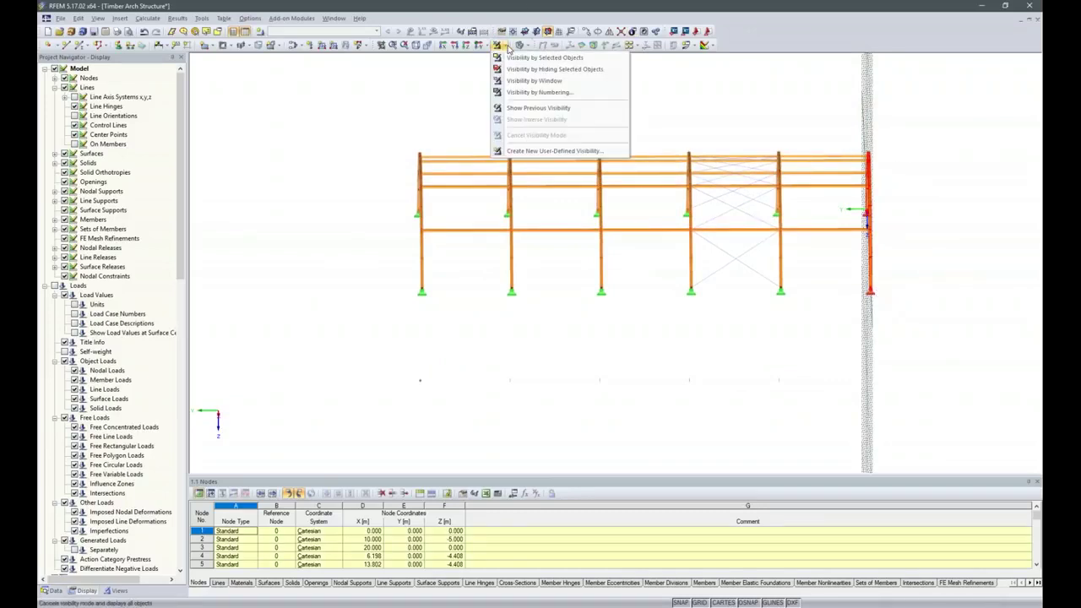
click(515, 57)
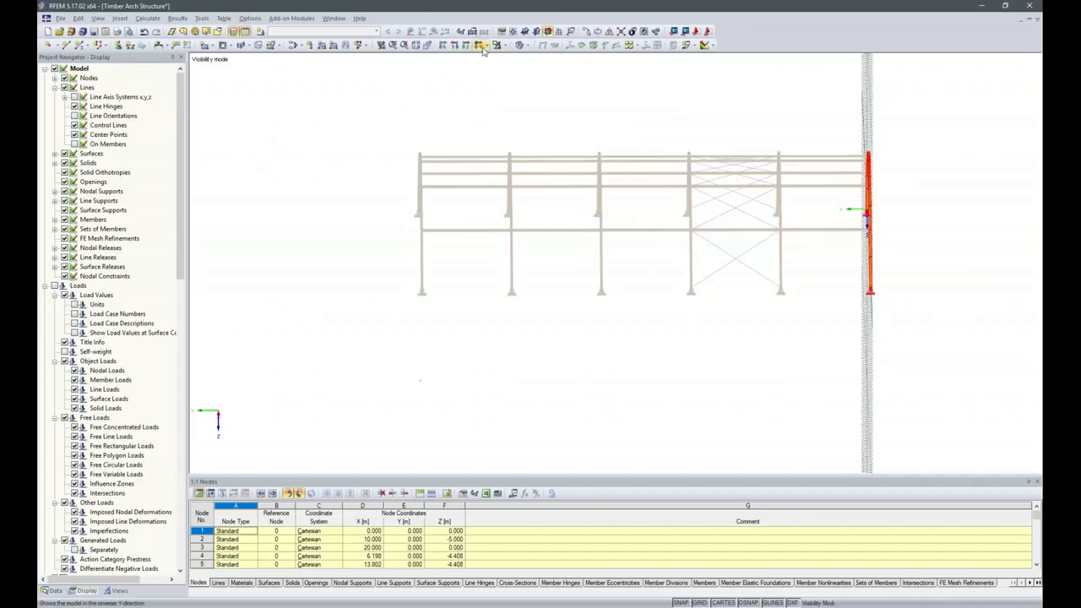
click(488, 49)
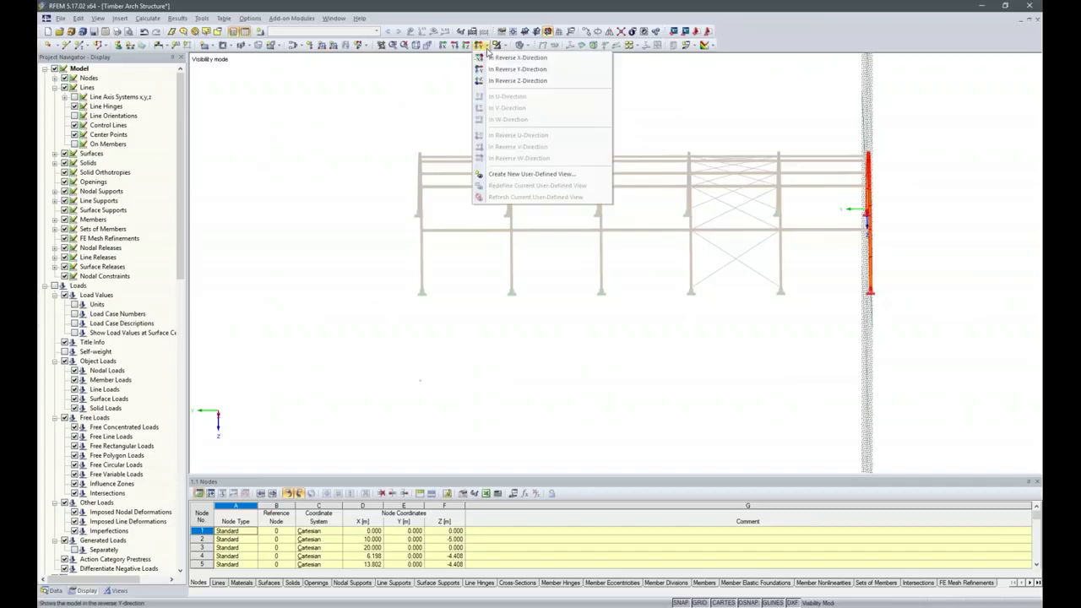
click(479, 47)
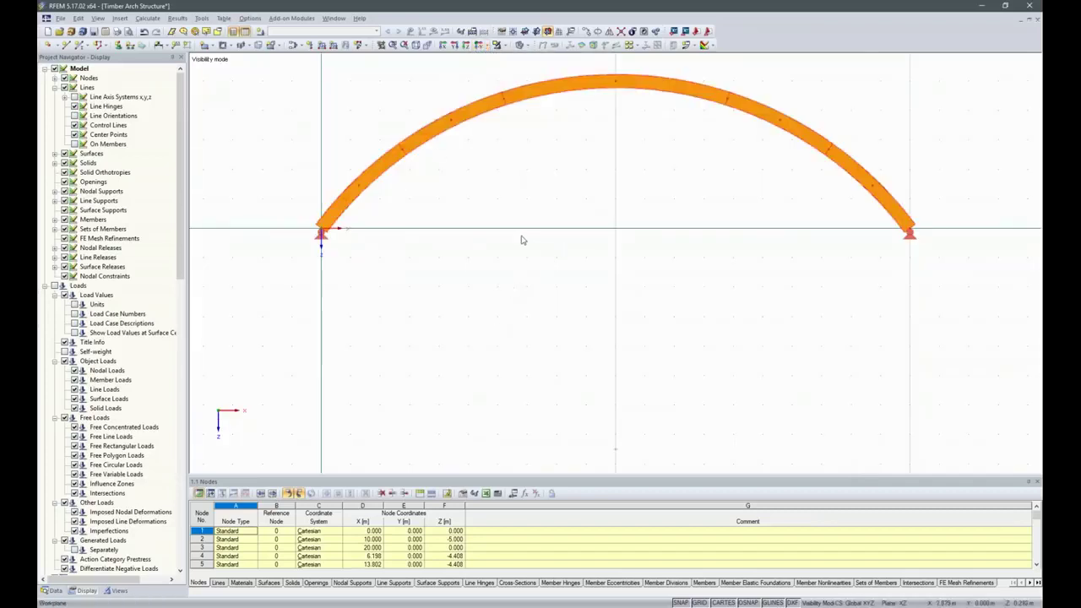
- Copy the arch's support node at the origin three times with a 5 m X-displacement, without creating connecting lines between the nodes
drag(254, 219, 386, 280)
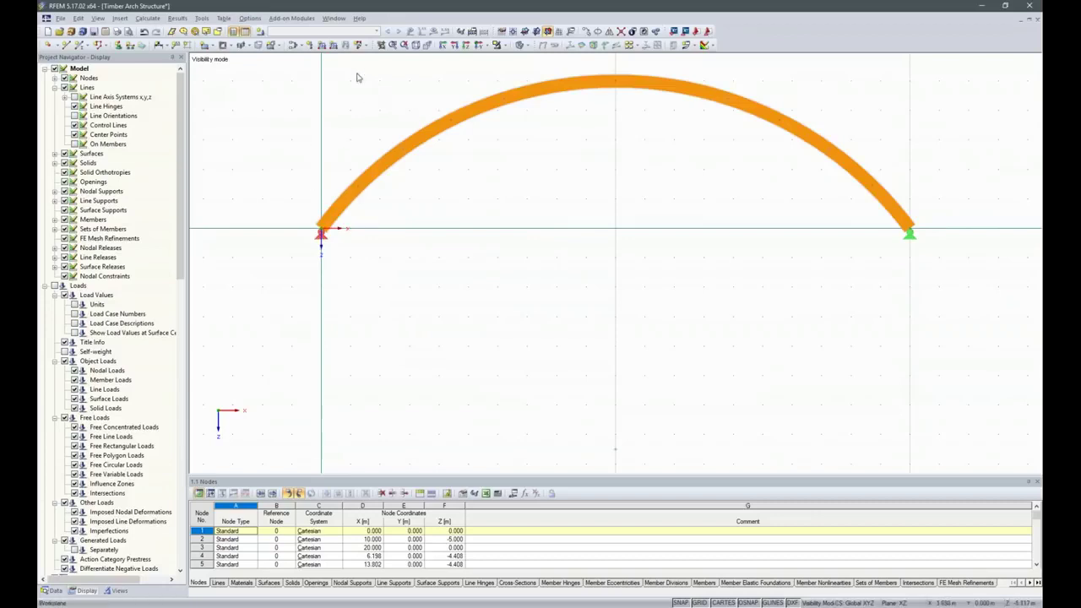
click(596, 31)
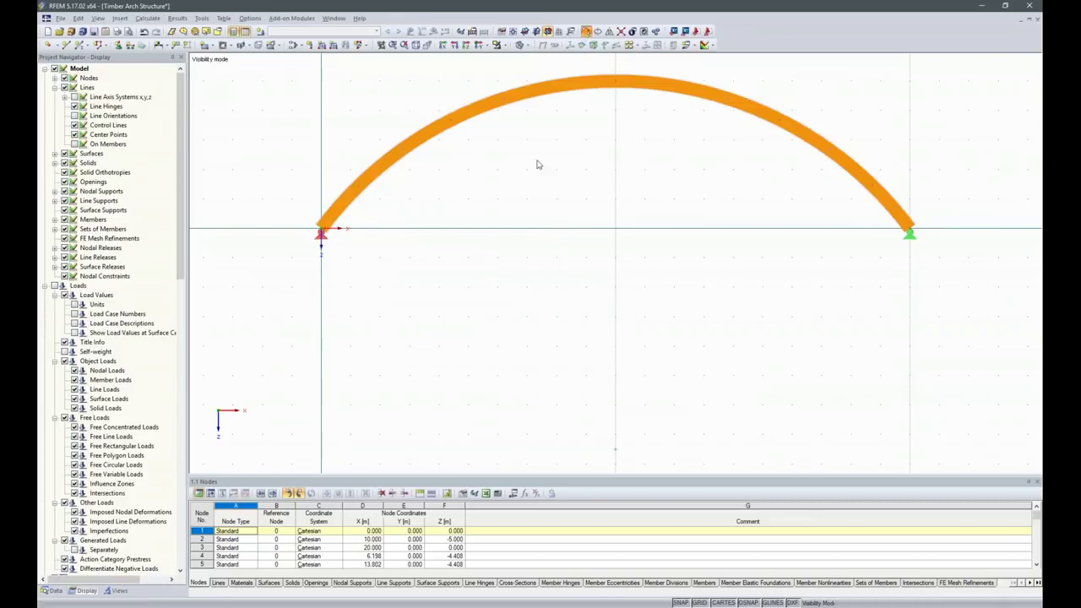
drag(405, 327, 516, 322)
text(0)
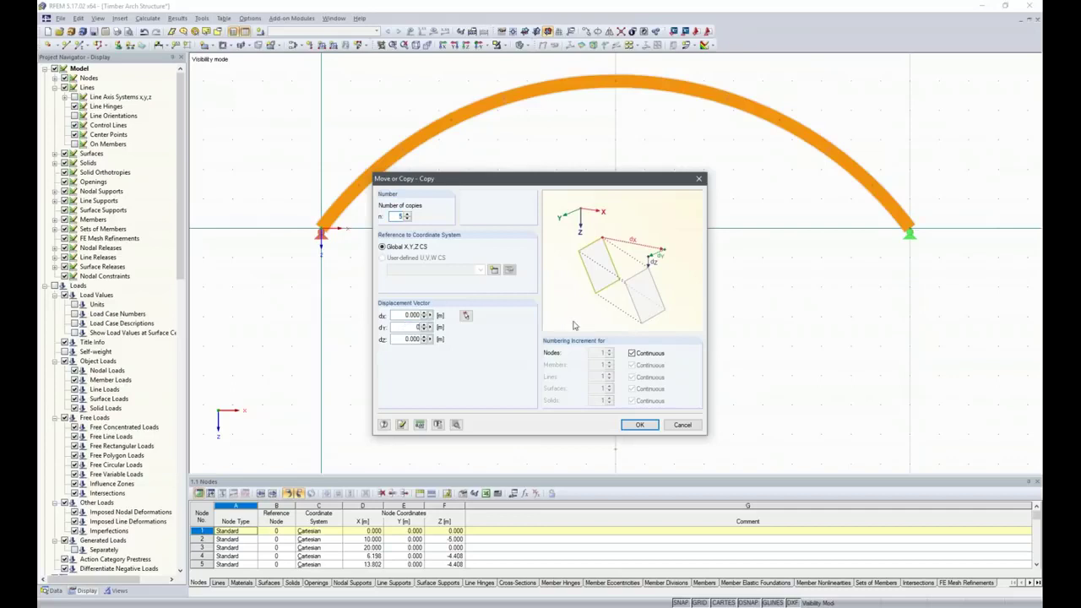
drag(400, 314, 524, 324)
click(456, 425)
click(382, 184)
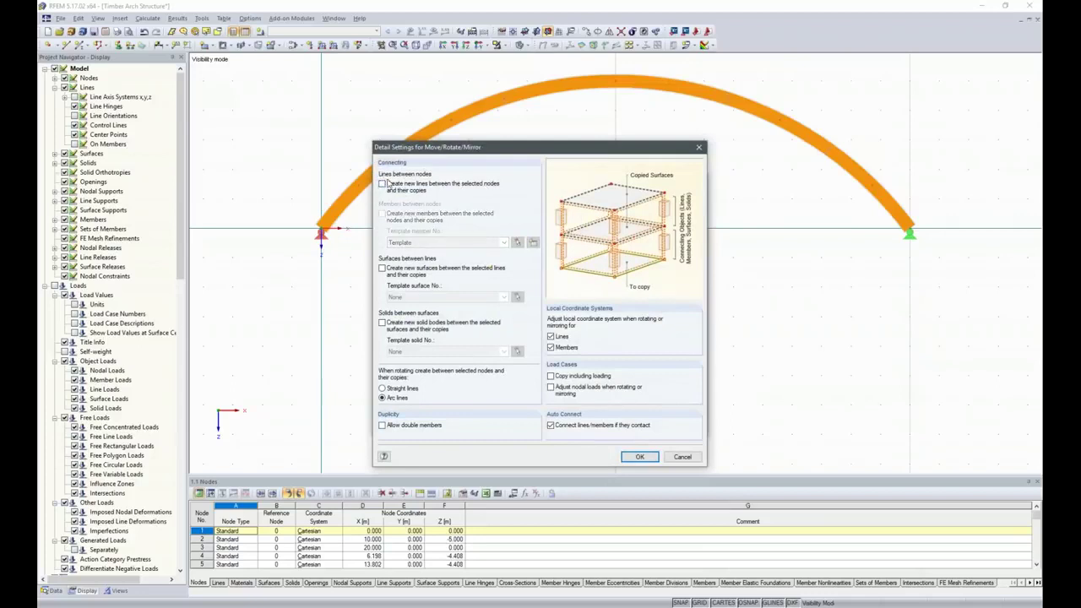
click(640, 456)
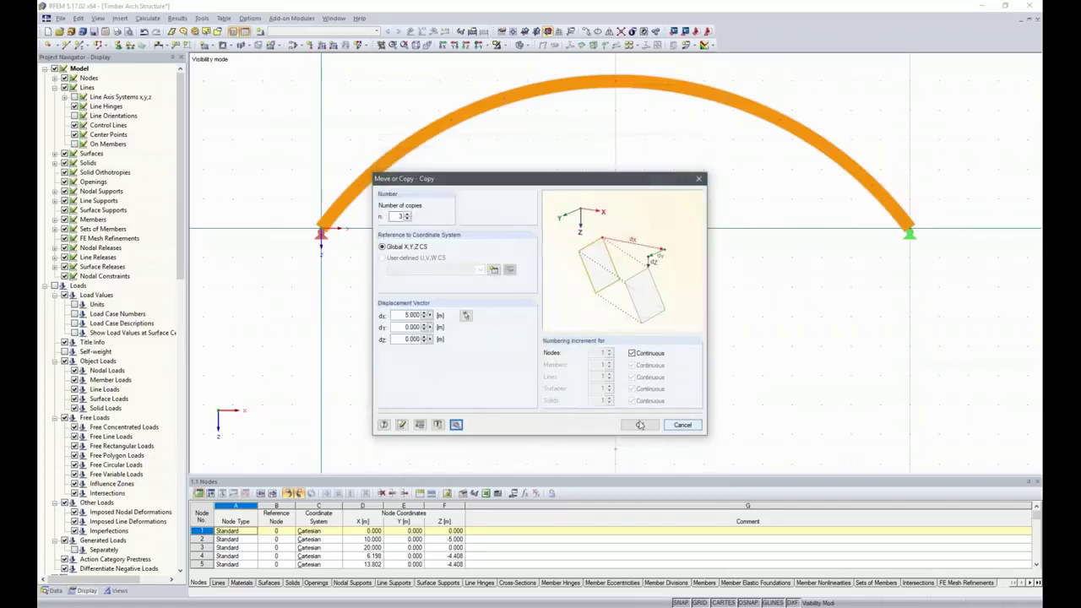
click(640, 425)
click(666, 350)
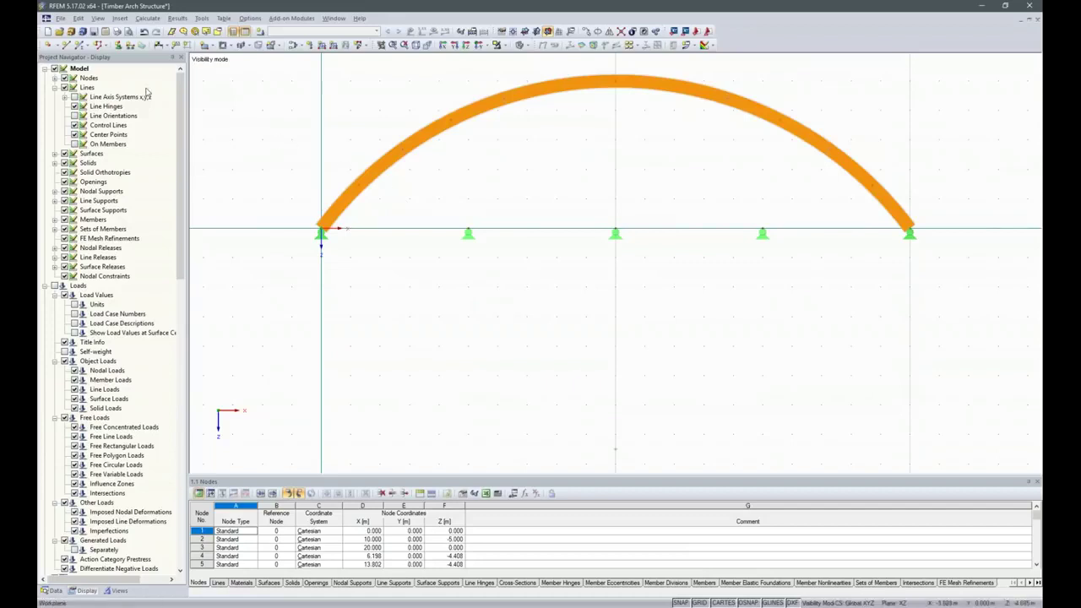
- Set up a new single member of type Beam with a rectangular timber cross-section 100/200 mm in Glulam Timber GL28c
click(75, 45)
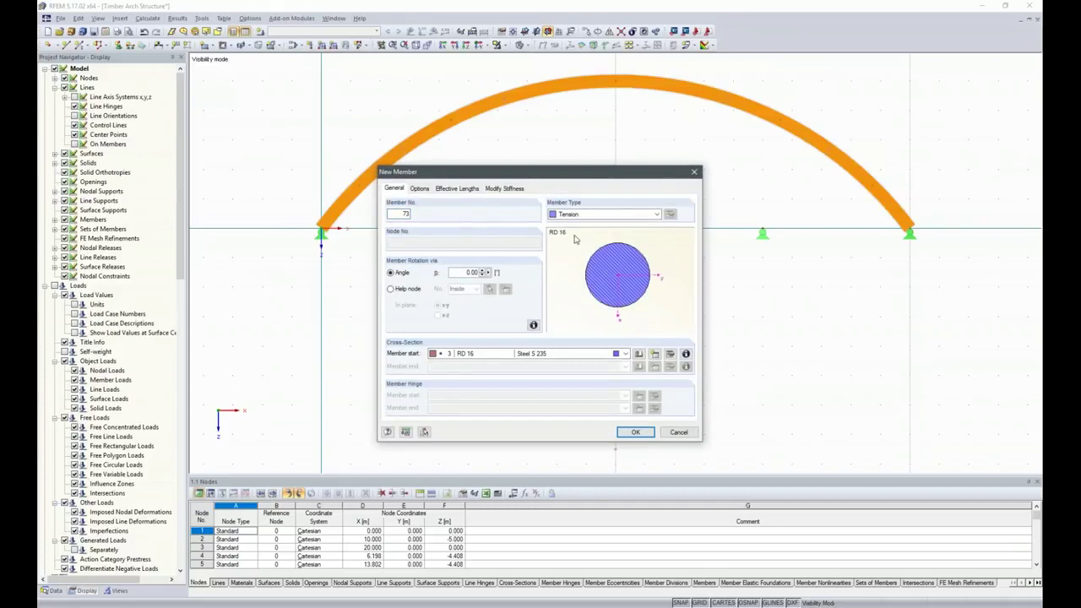
click(656, 214)
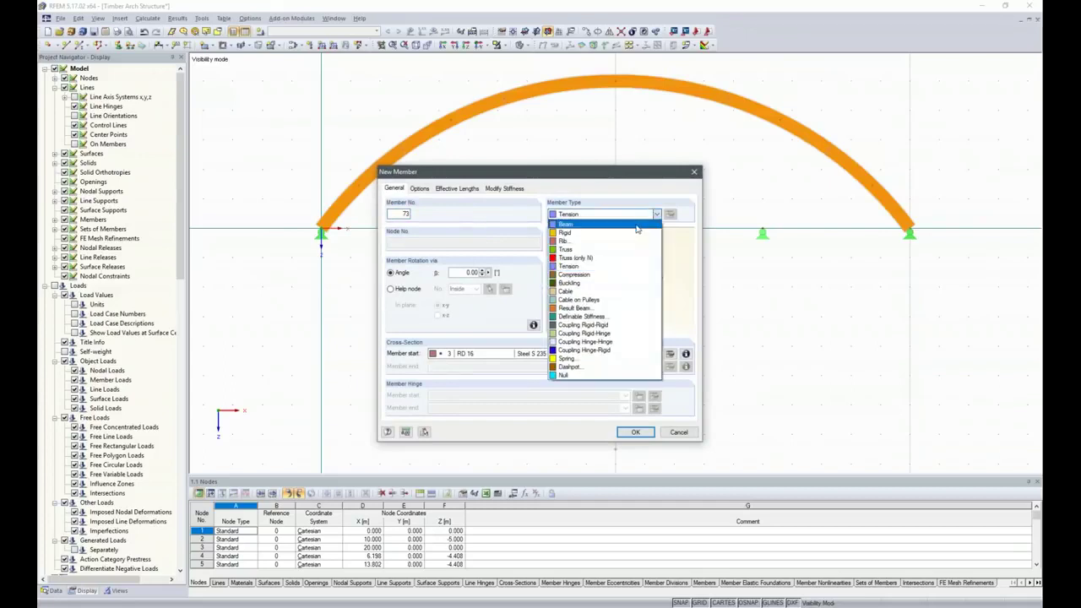
click(601, 225)
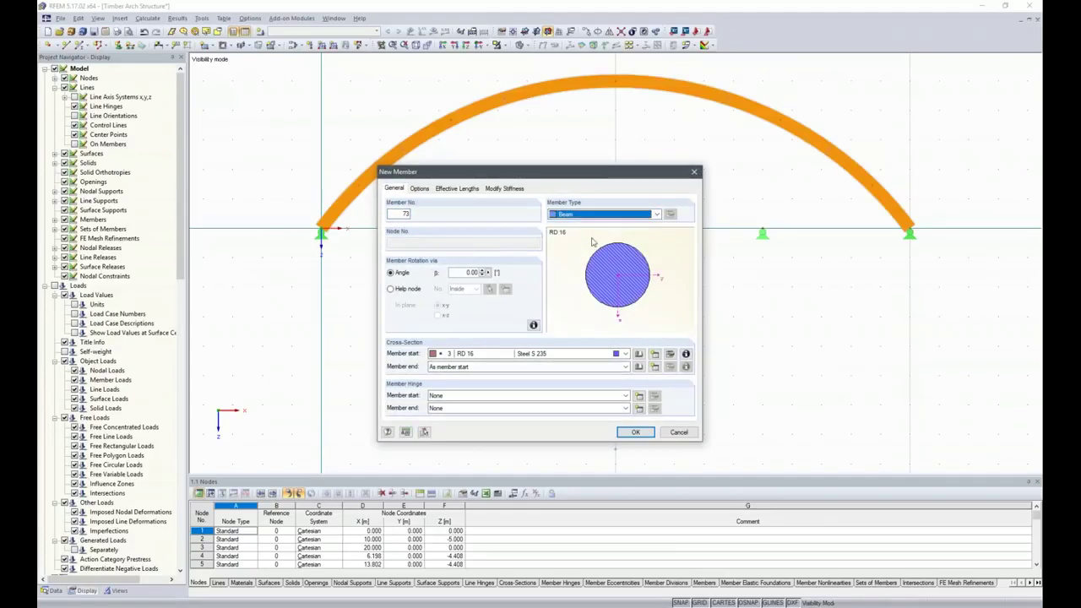
click(639, 354)
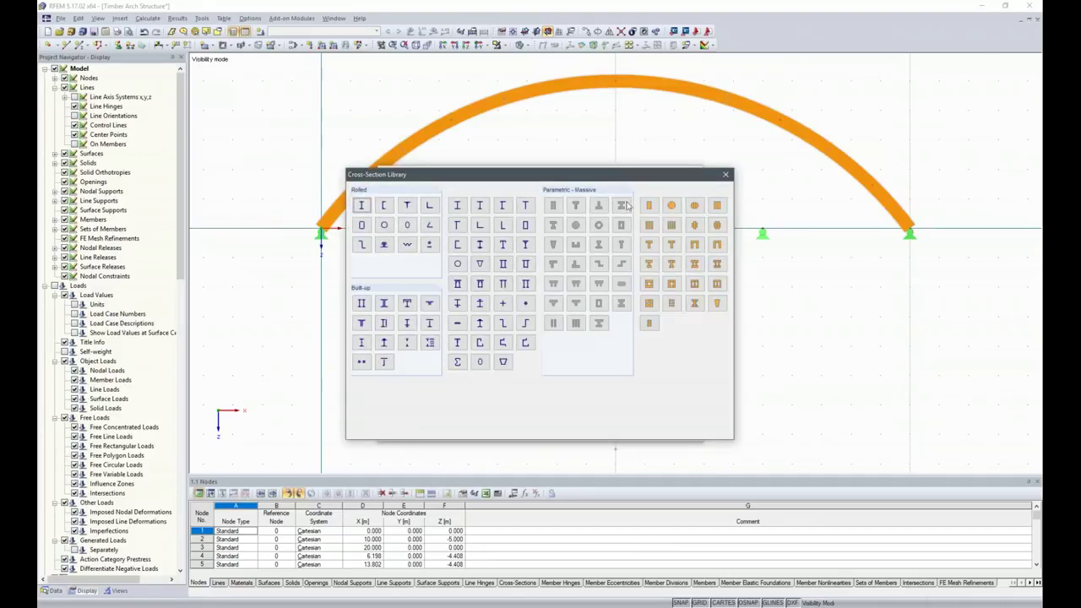
click(648, 205)
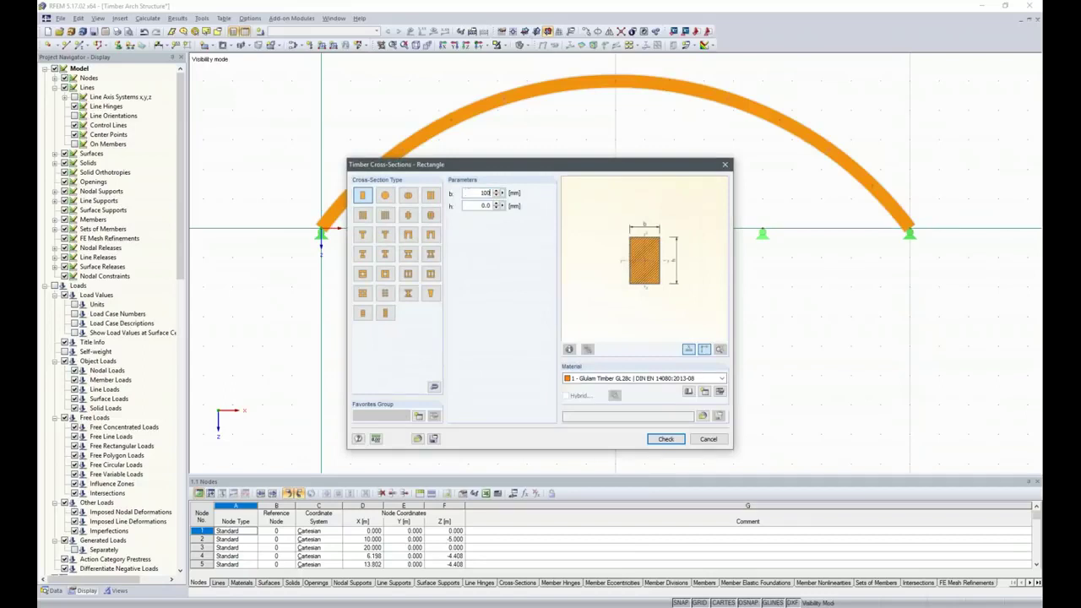
text(1)
key(BackSpace)
key(BackSpace)
text(20)
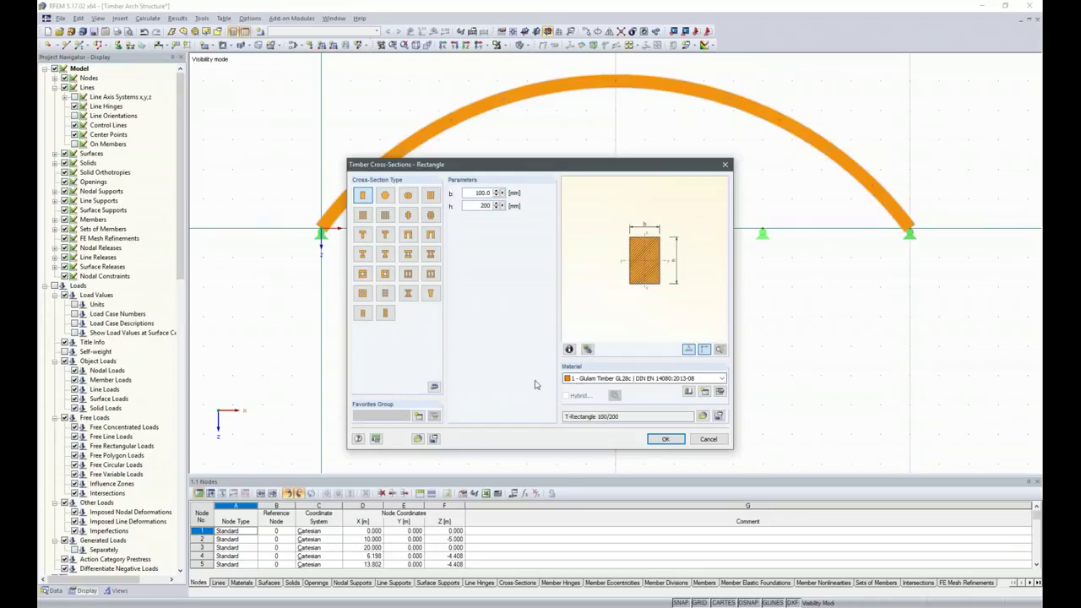
click(665, 439)
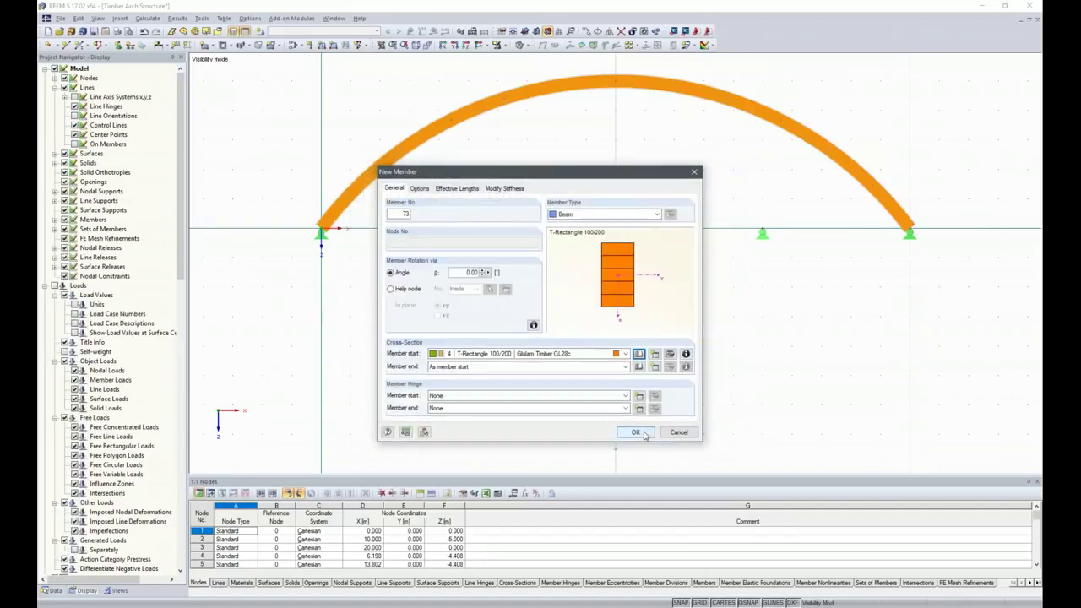
- Set the member rotation to 90° and place a vertical column 1 m high on the support at X 5 m
click(453, 273)
text(90)
click(635, 431)
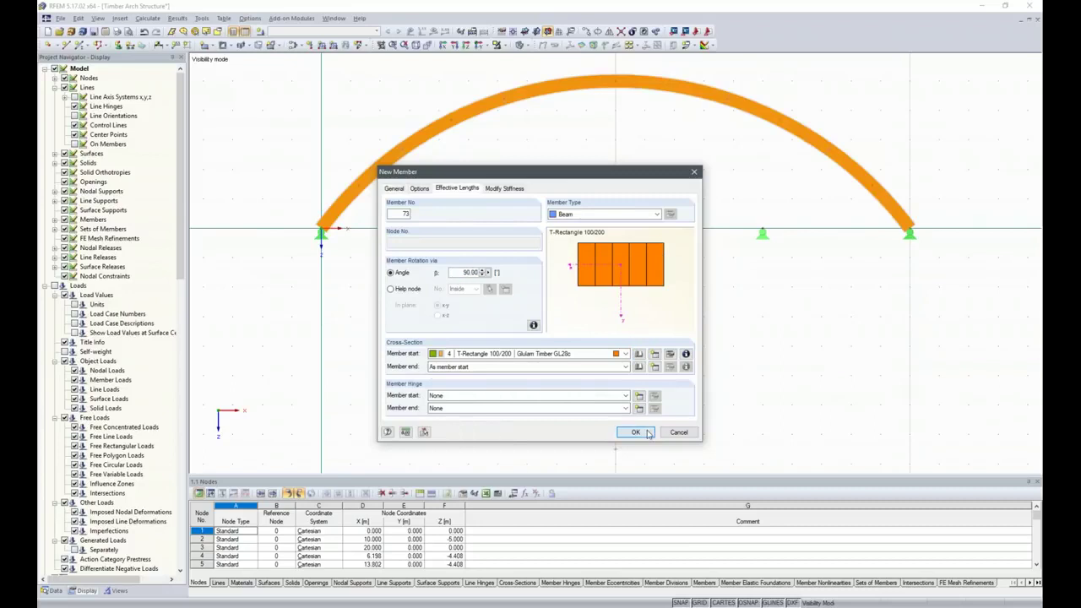
click(468, 229)
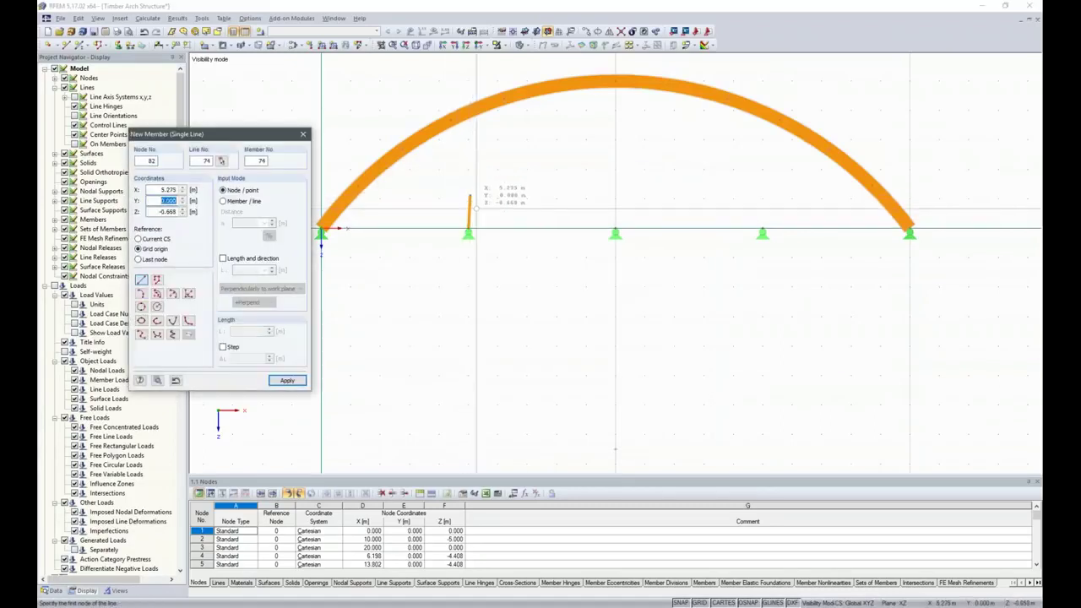
click(470, 196)
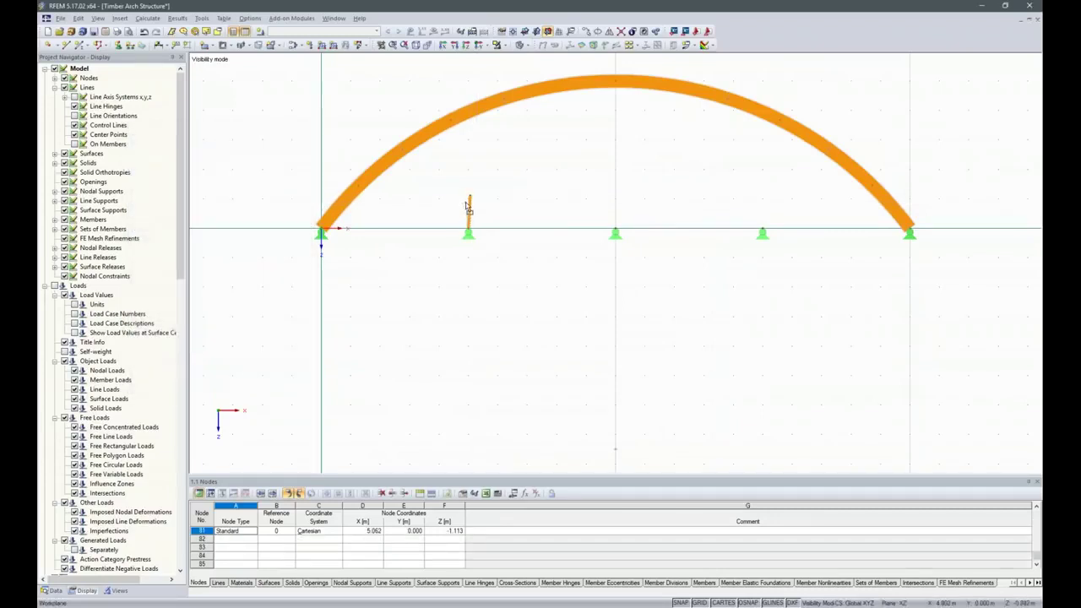
scroll(470, 197, up, 4)
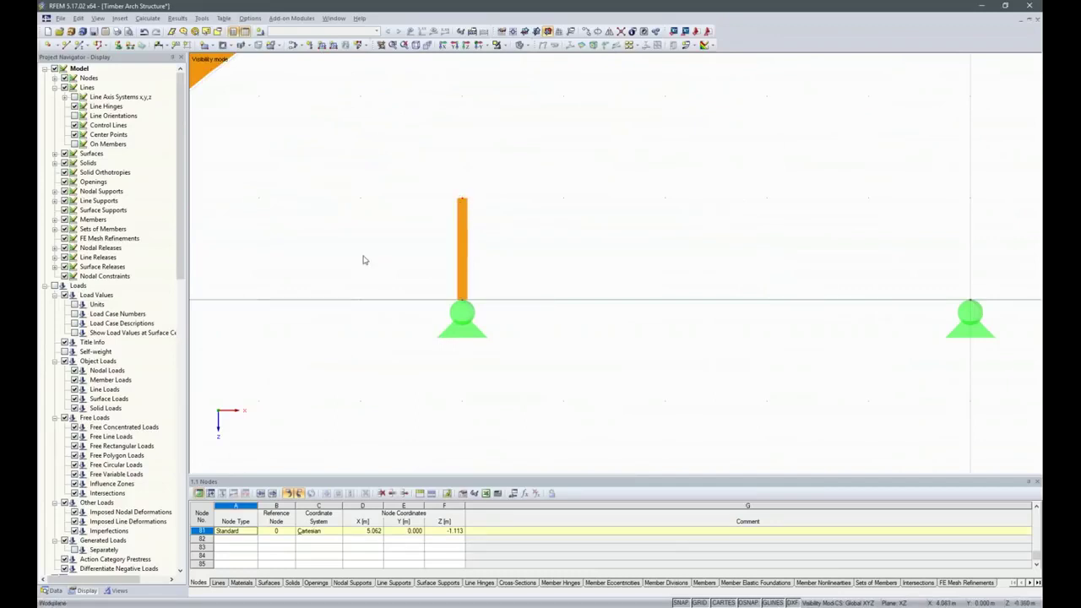
scroll(326, 304, down, 2)
- Draw two more 100/200 glulam columns, each 1 m high, on the supports at X 10 m and X 15 m
click(82, 45)
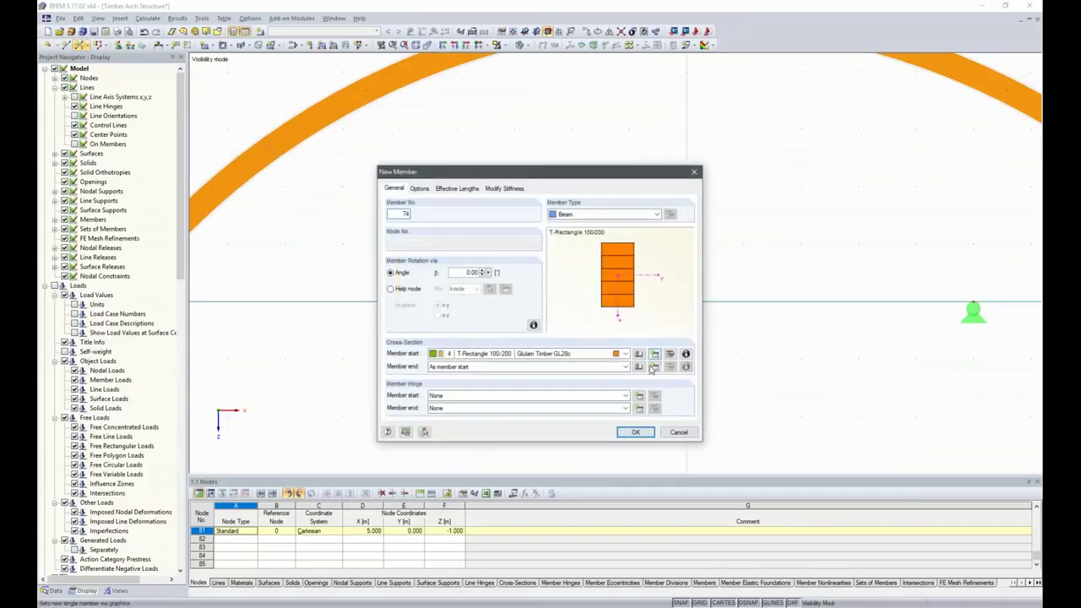
click(640, 434)
click(685, 323)
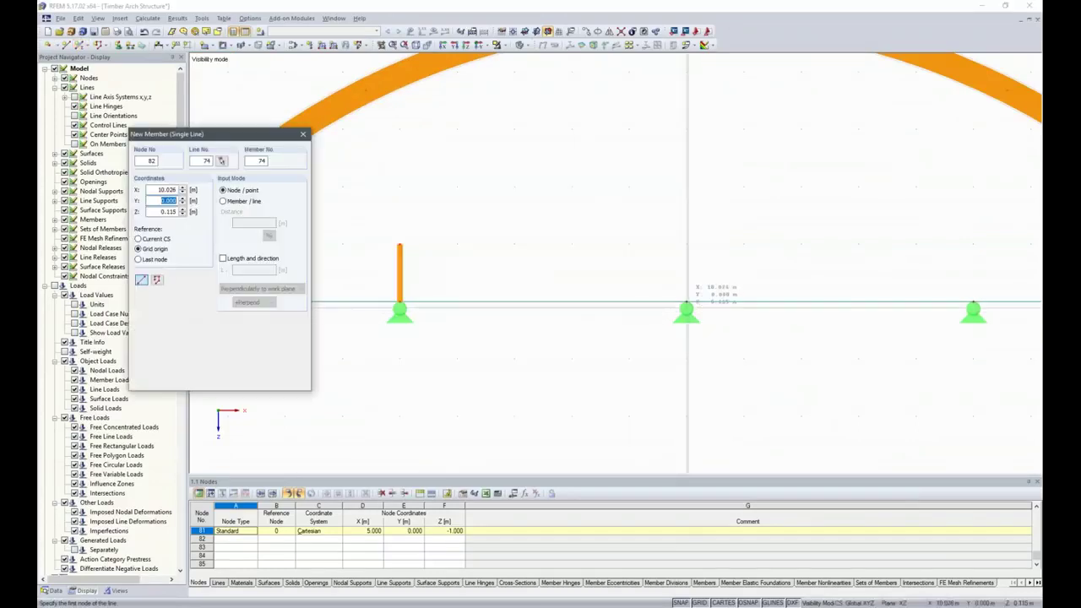
click(690, 242)
click(974, 304)
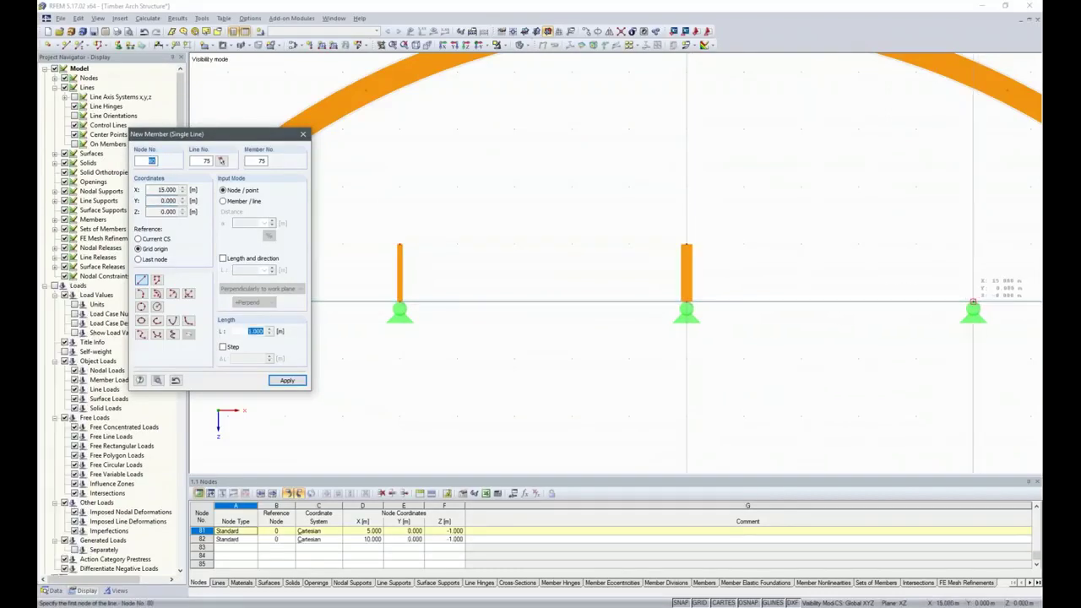
click(973, 245)
key(Escape)
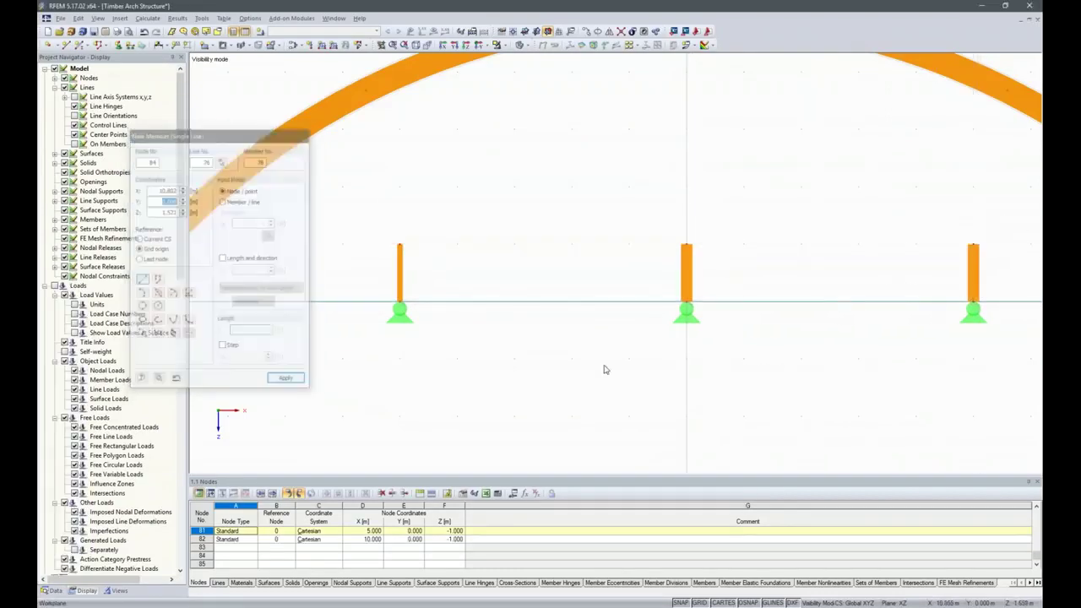
scroll(595, 363, down, 5)
scroll(657, 310, up, 2)
scroll(482, 418, up, 1)
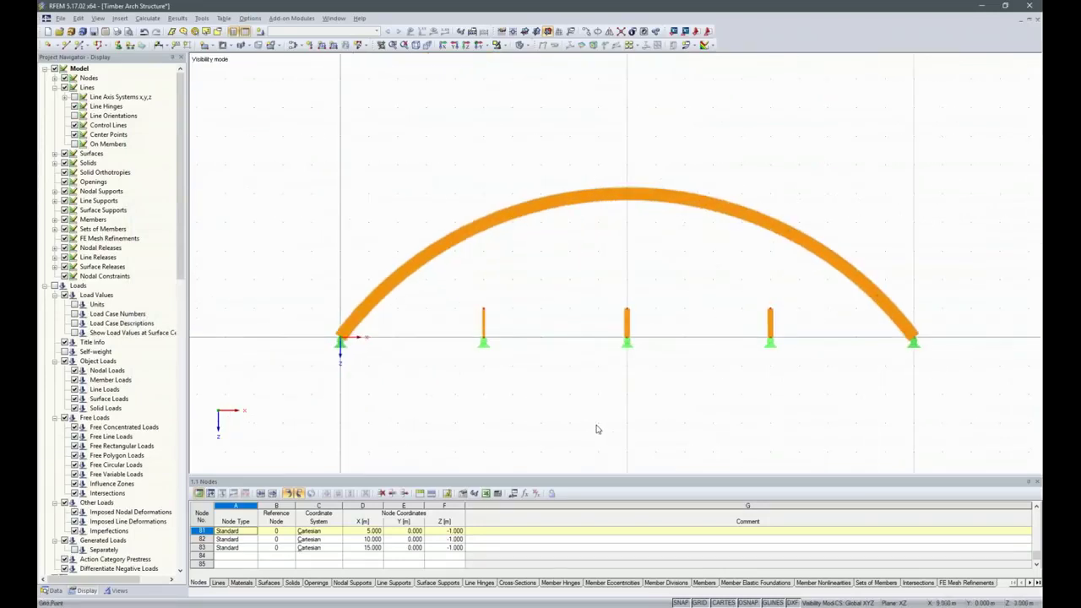
- Set the rotation angle of the columns at X 10 m and X 15 m to 90°
drag(791, 322, 618, 307)
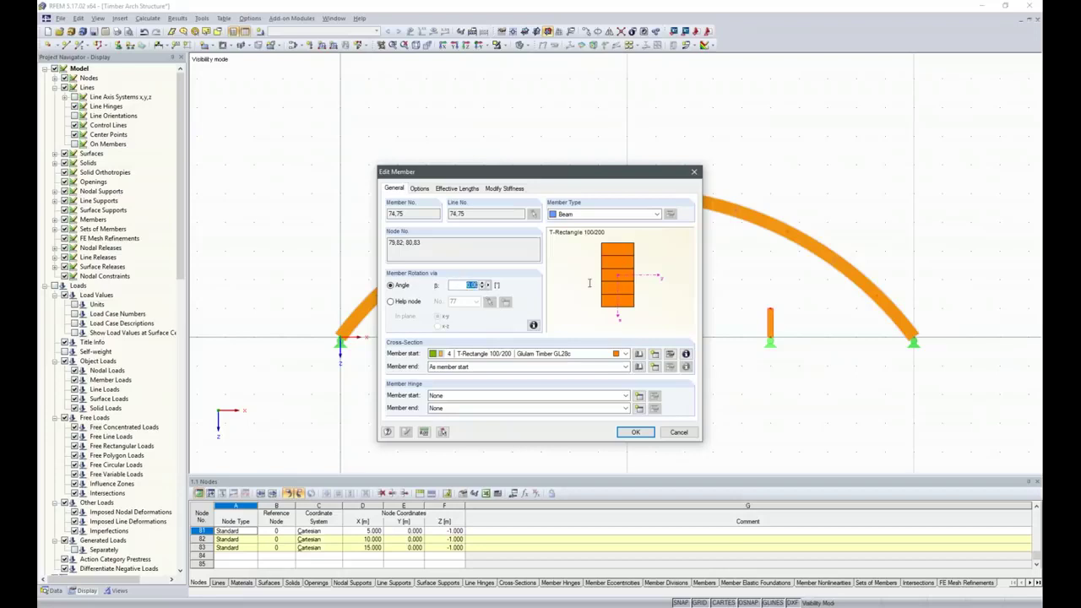
text(90)
key(Return)
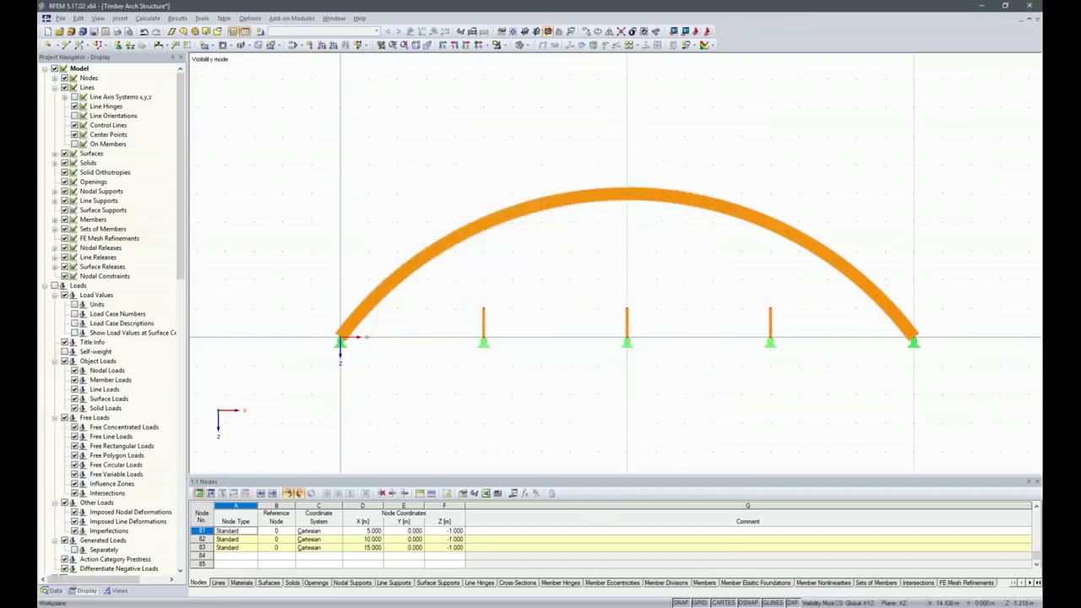
- Extend the three gable columns at member end j to the next member, dividing the target arch member
drag(795, 317, 434, 299)
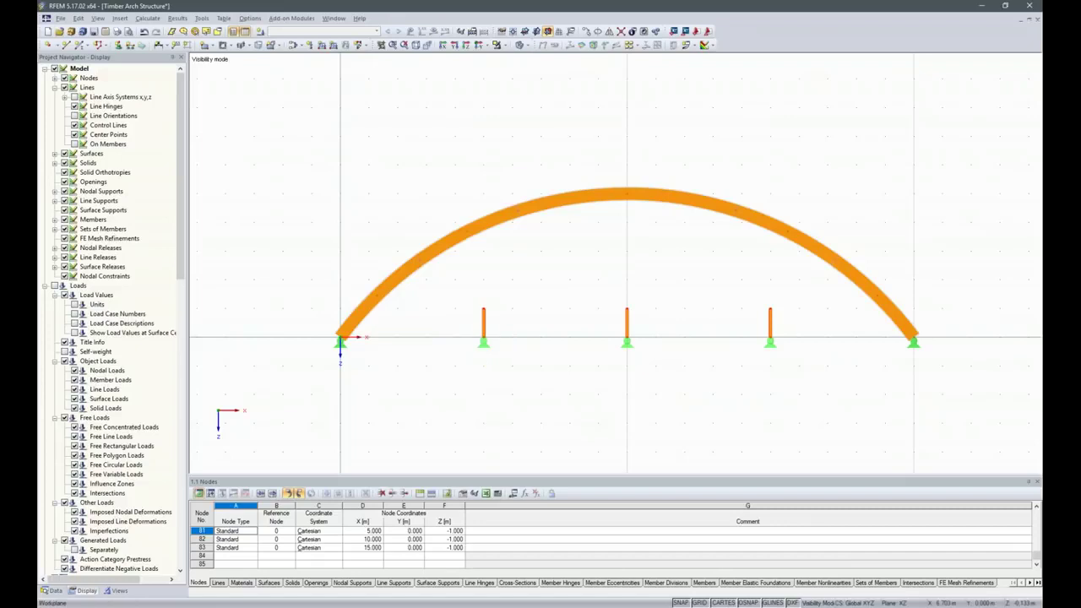
right_click(484, 318)
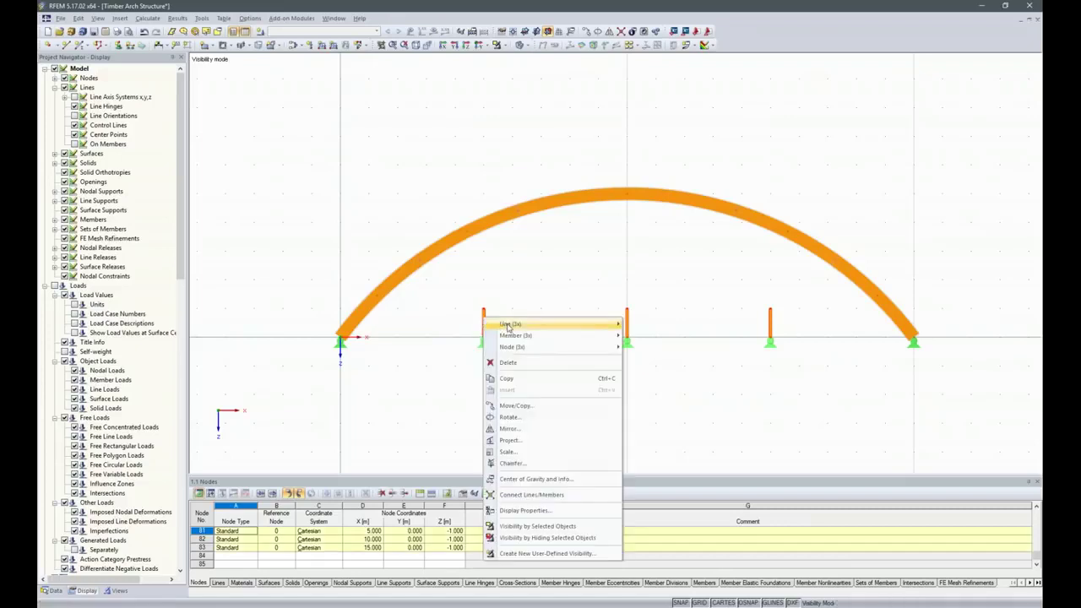
mouse_move(519, 336)
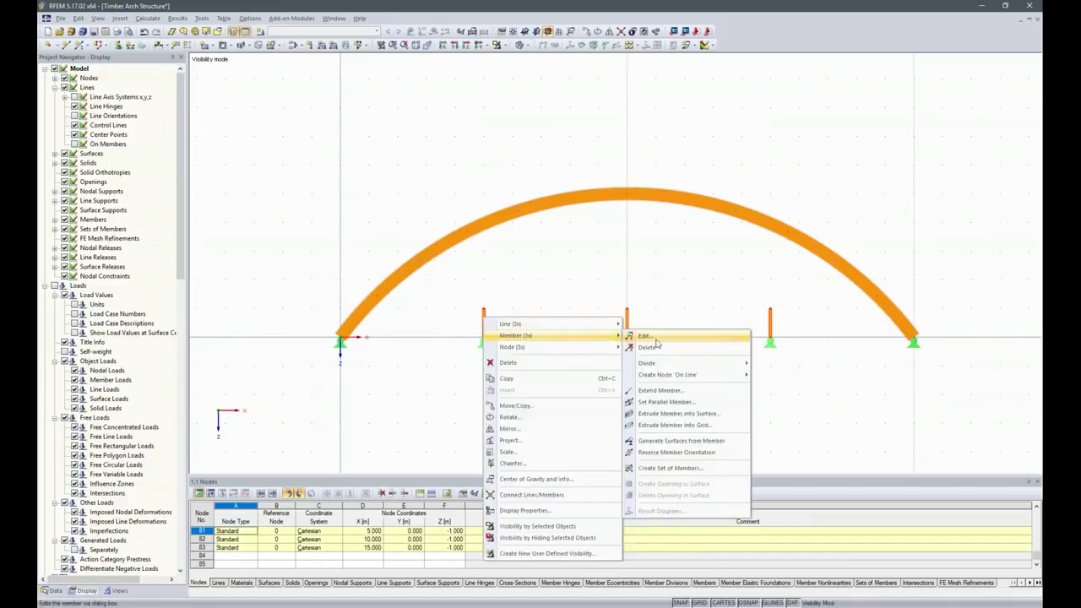
click(661, 390)
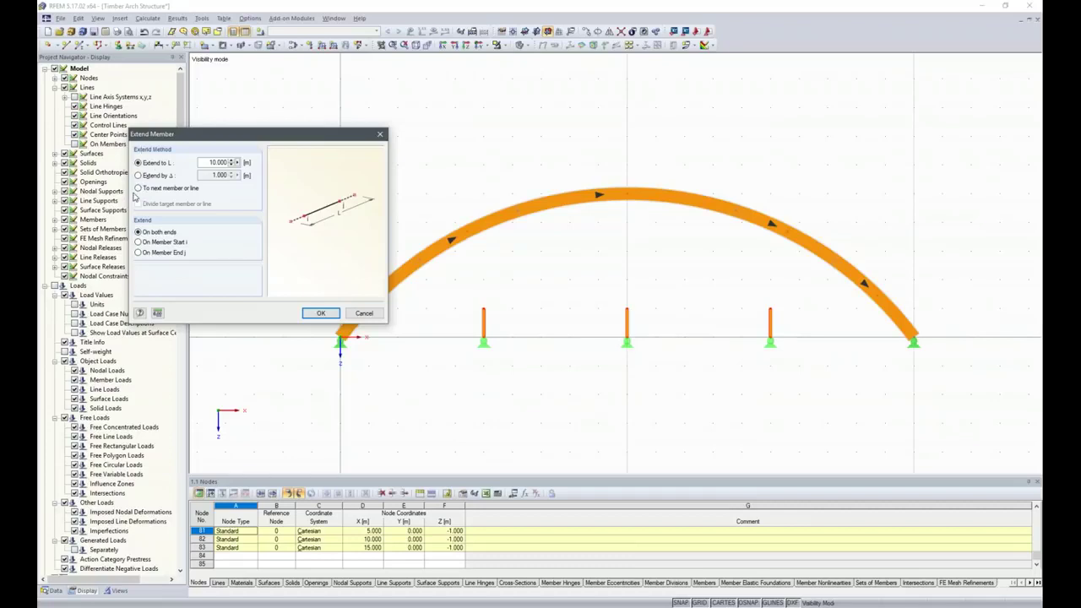
click(138, 188)
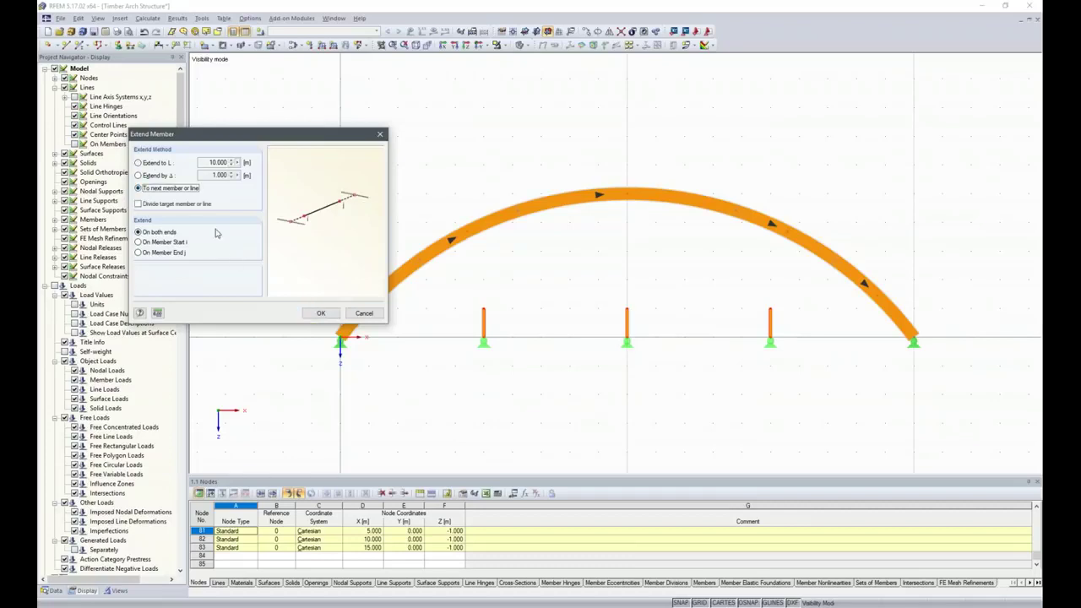
click(138, 204)
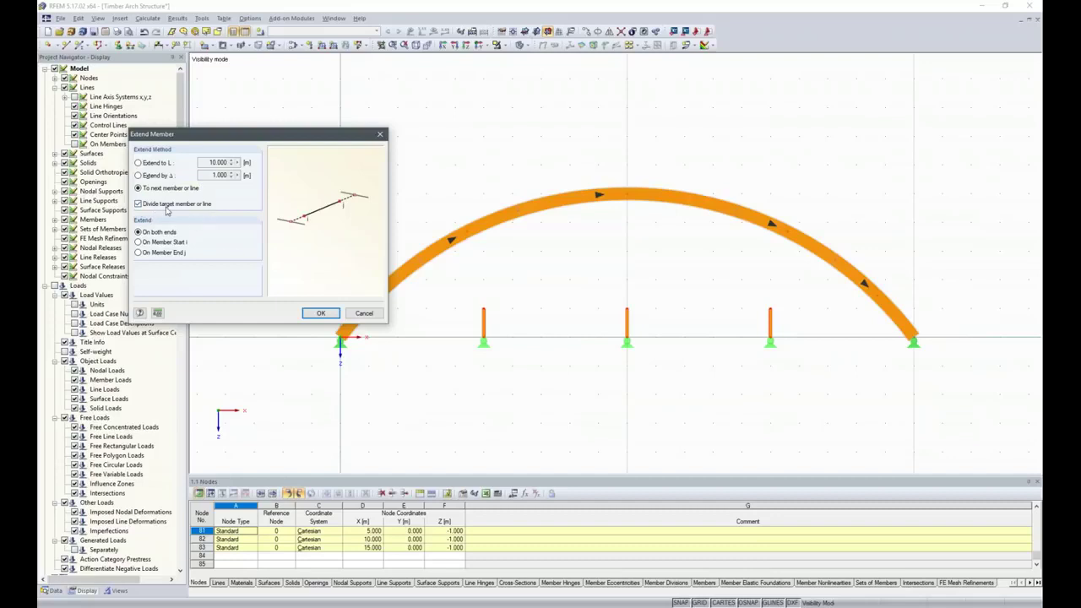
click(138, 253)
click(320, 314)
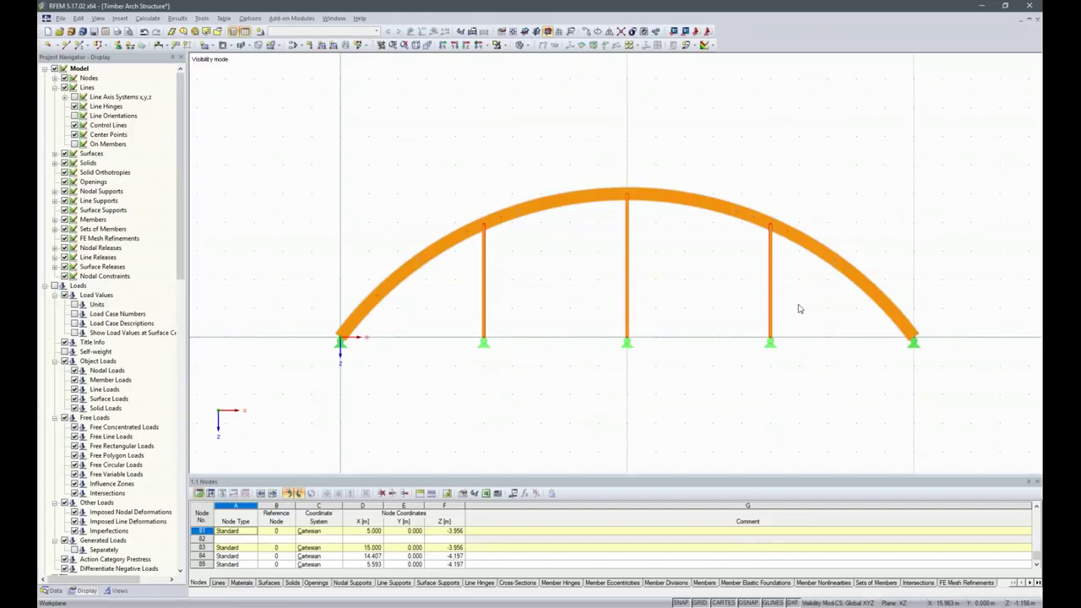
- Assign a new member hinge releasing ux, φy and φz at the member end of the three gable columns
drag(800, 308, 473, 284)
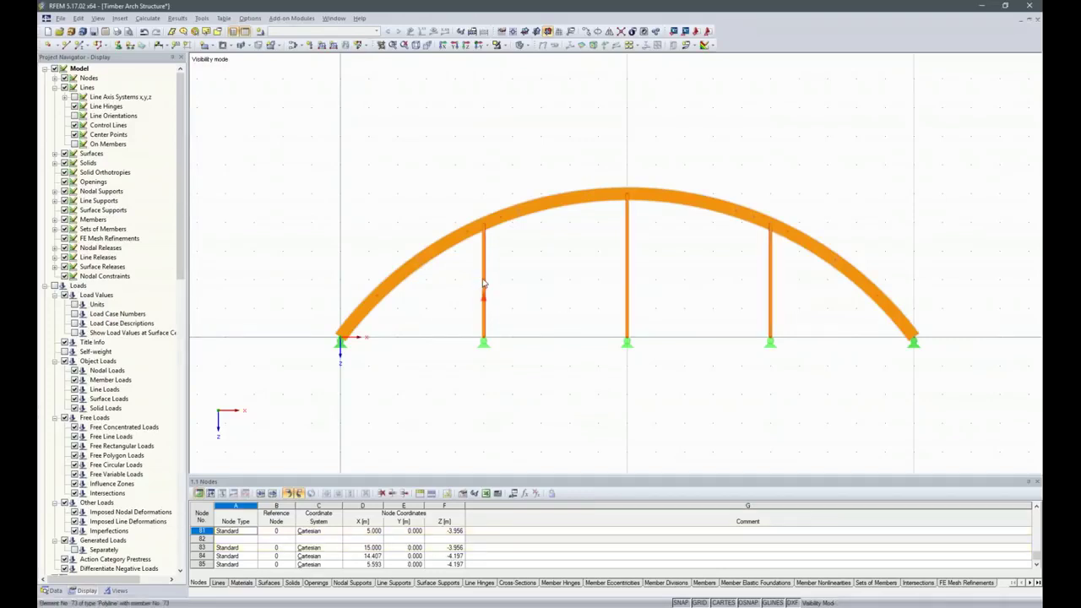
right_click(486, 276)
mouse_move(533, 291)
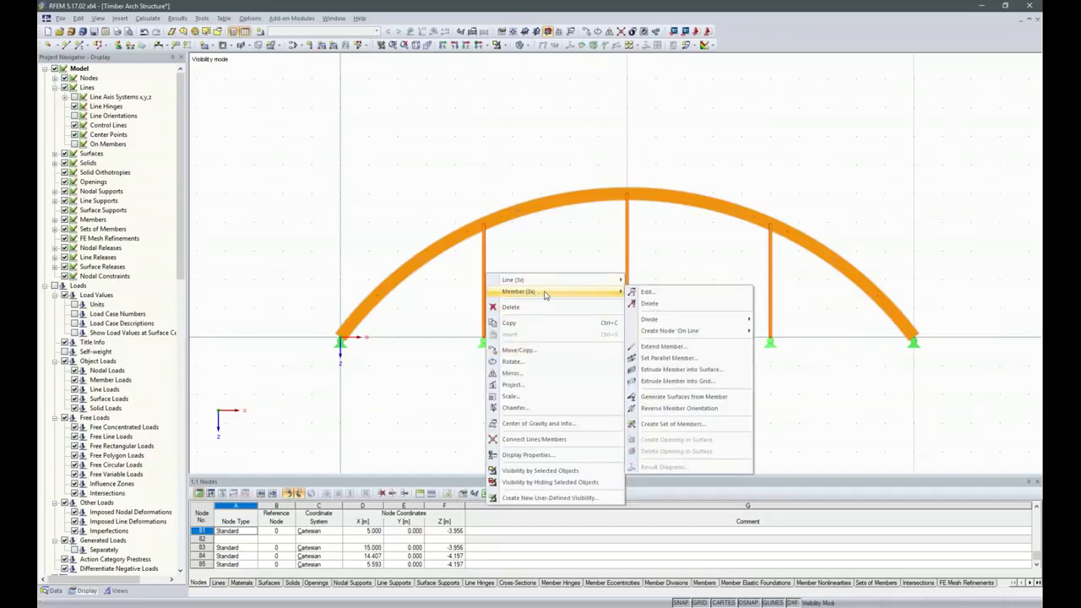
click(667, 291)
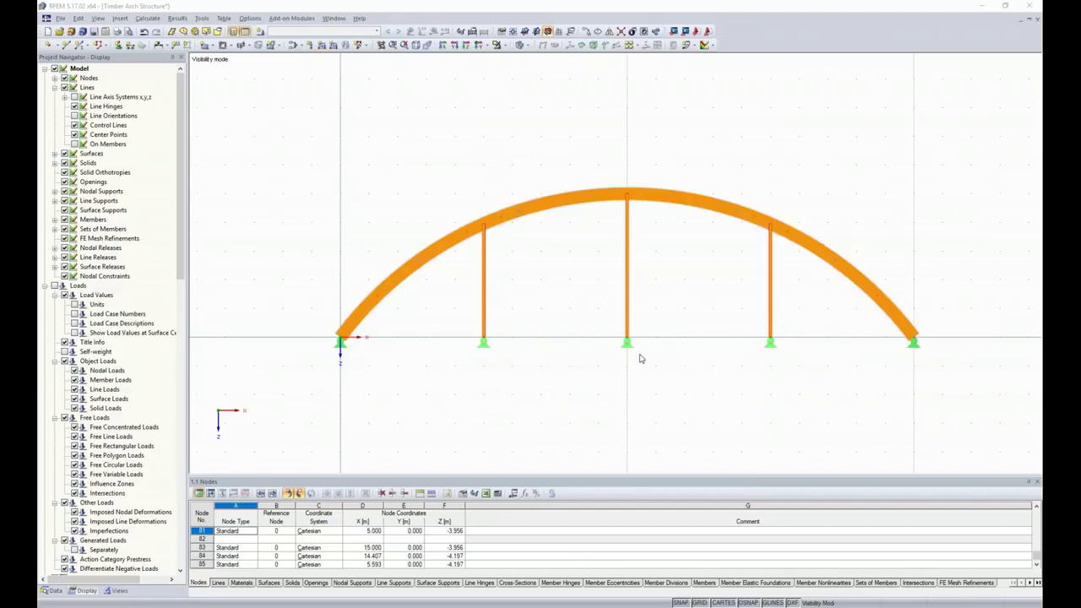
click(469, 408)
click(640, 412)
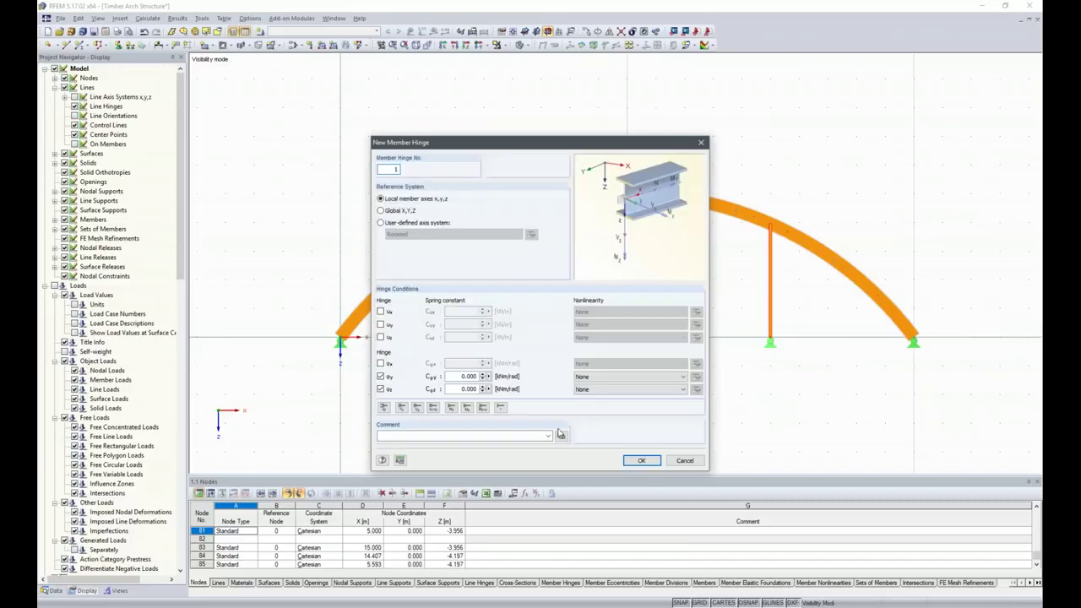
click(380, 311)
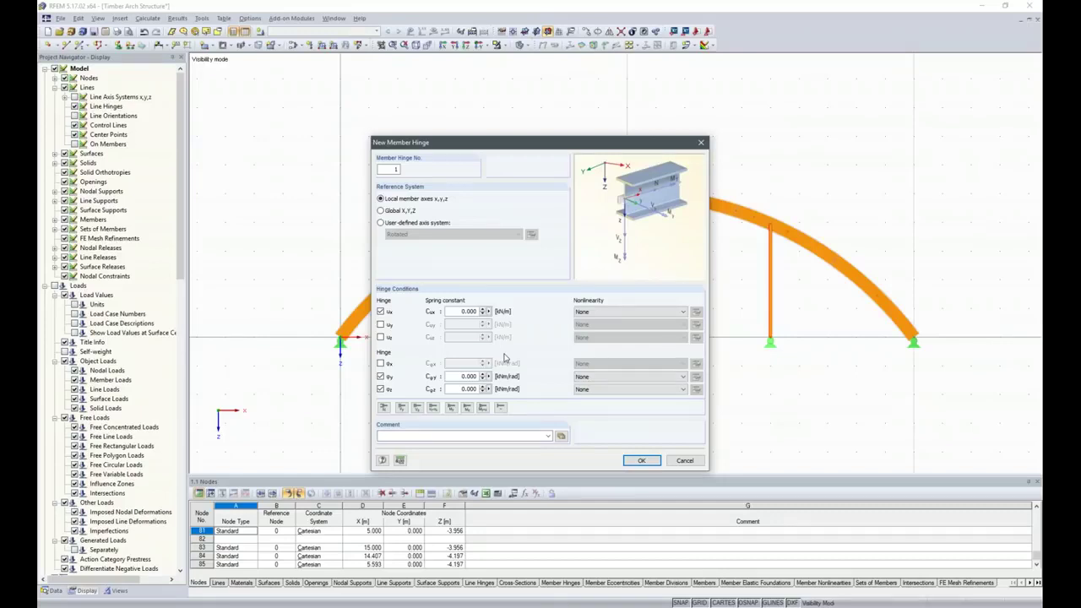
click(642, 461)
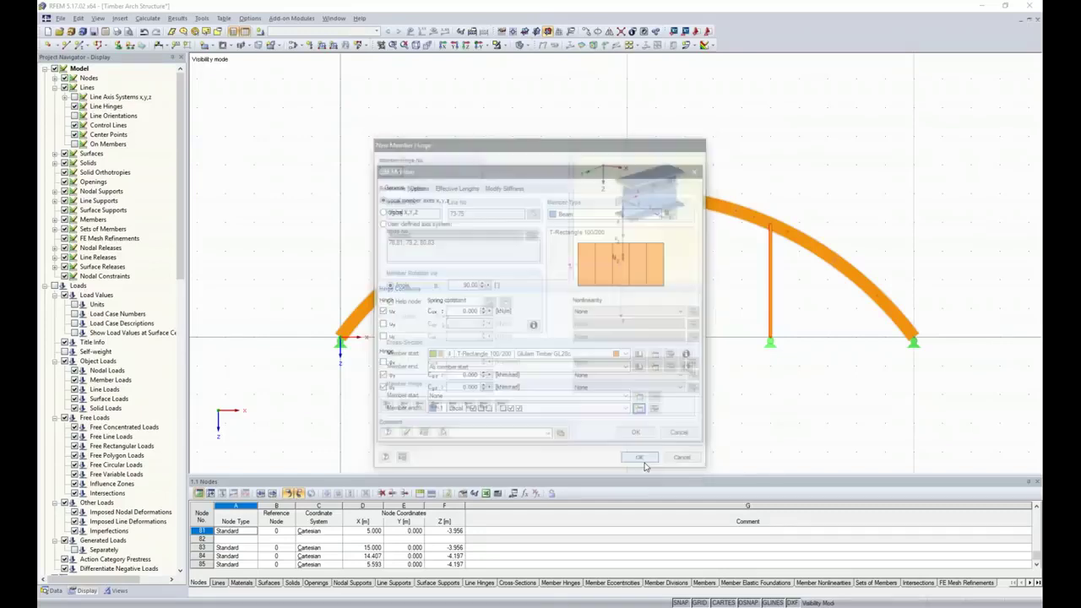
click(637, 433)
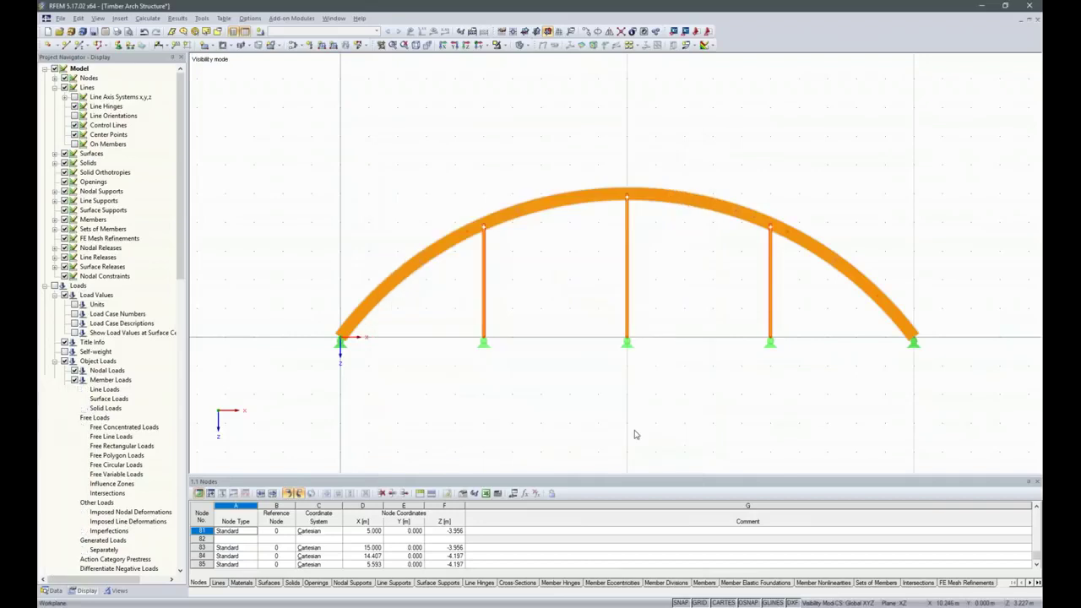
- Cancel the visibility mode to display the whole arch structure
ctrl+middle_drag(874, 420, 706, 437)
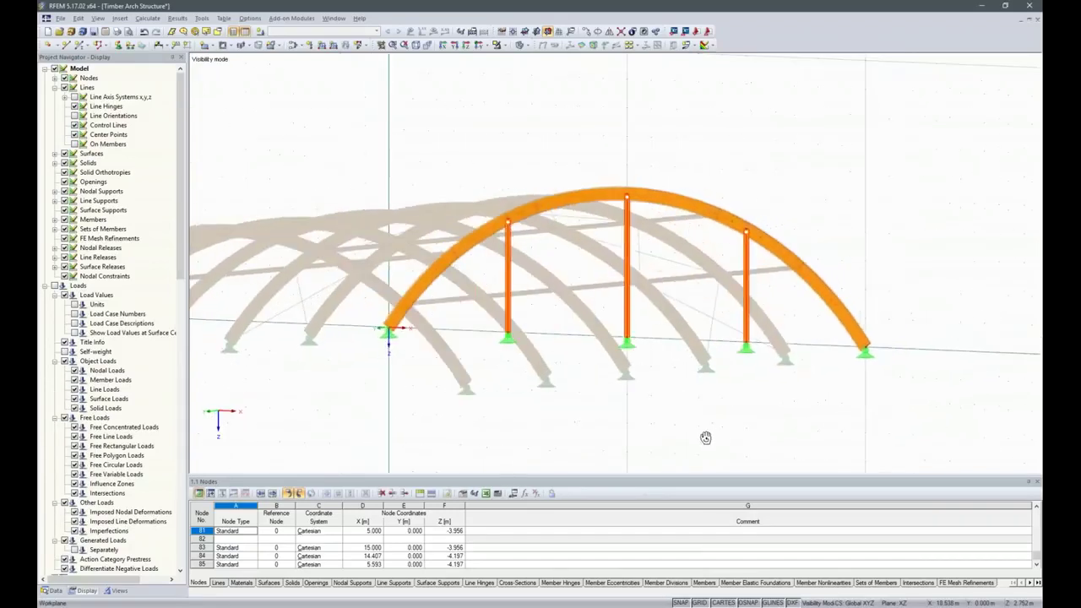
scroll(706, 437, down, 5)
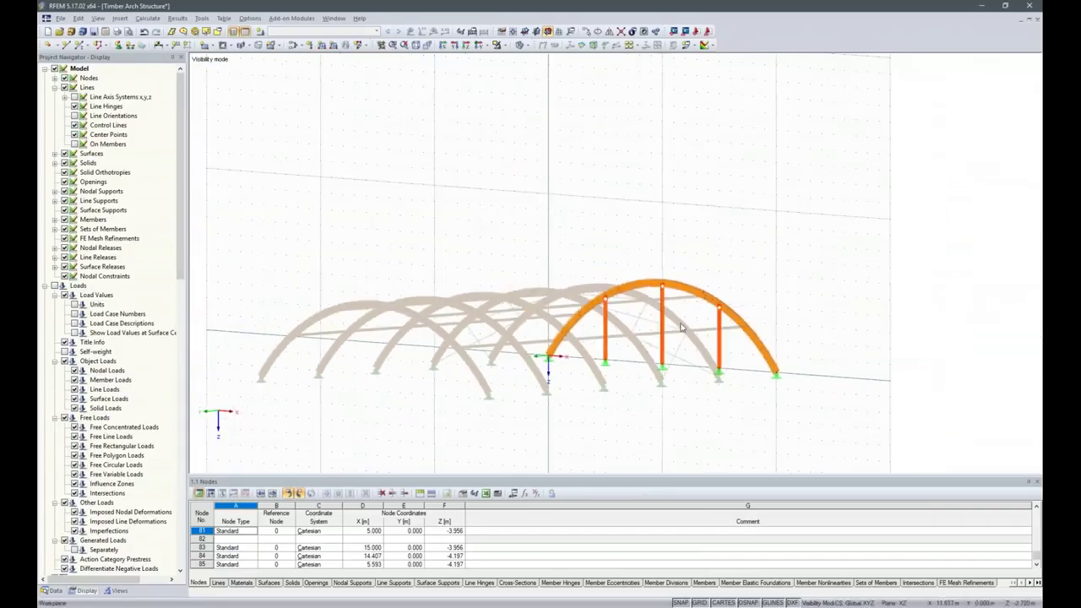
ctrl+middle_drag(635, 444, 795, 426)
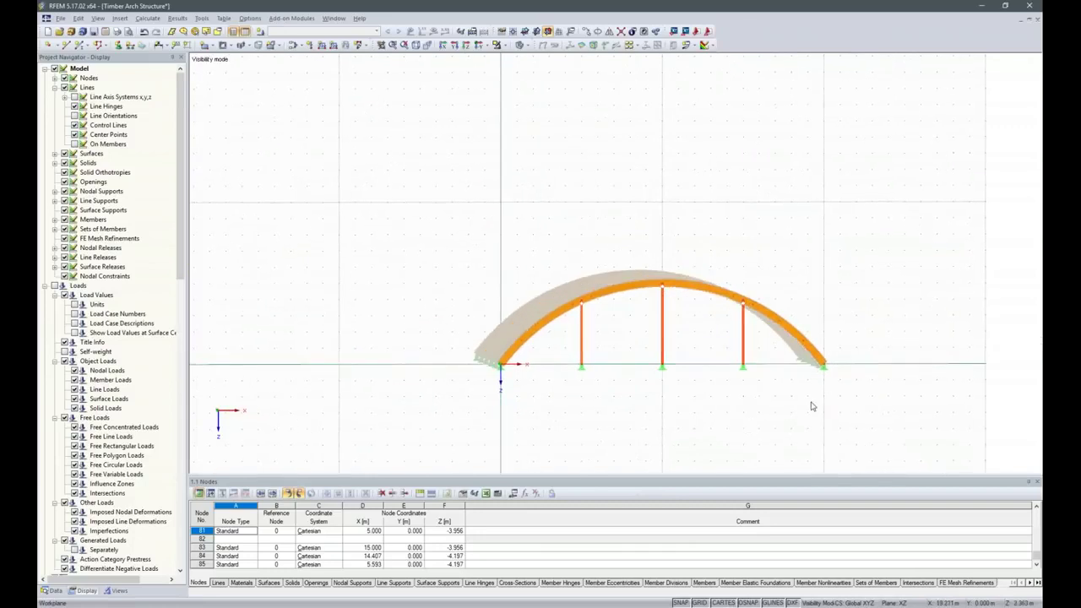
ctrl+middle_drag(952, 302, 625, 406)
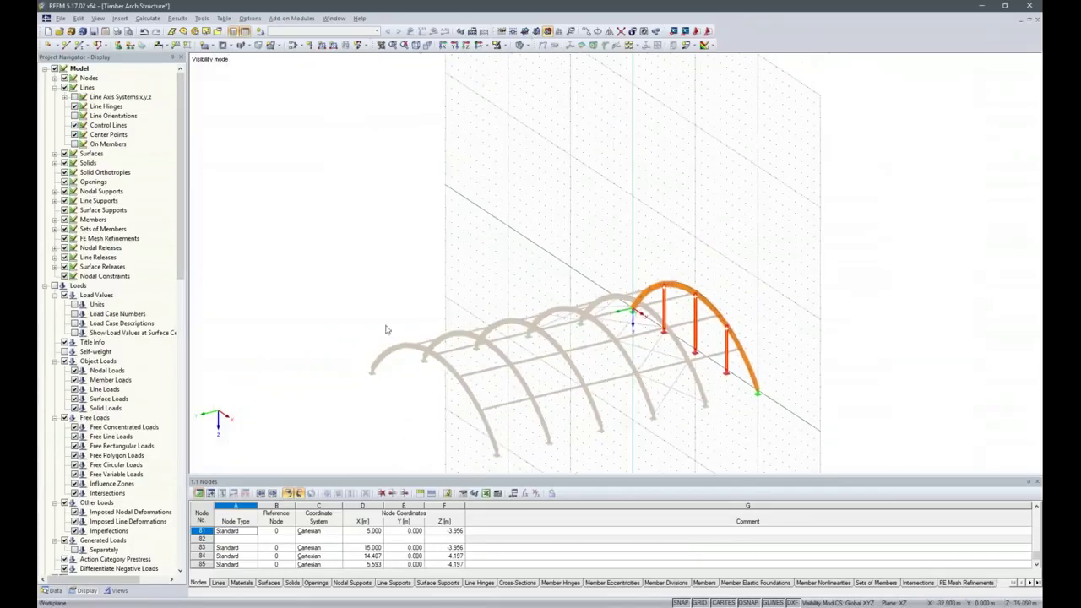
click(505, 45)
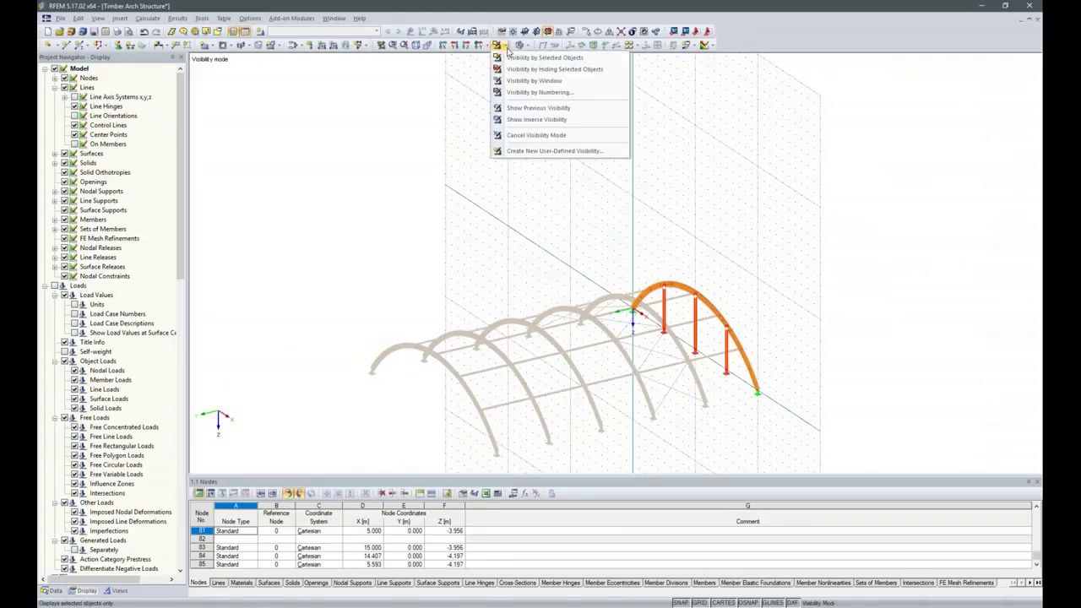
click(537, 135)
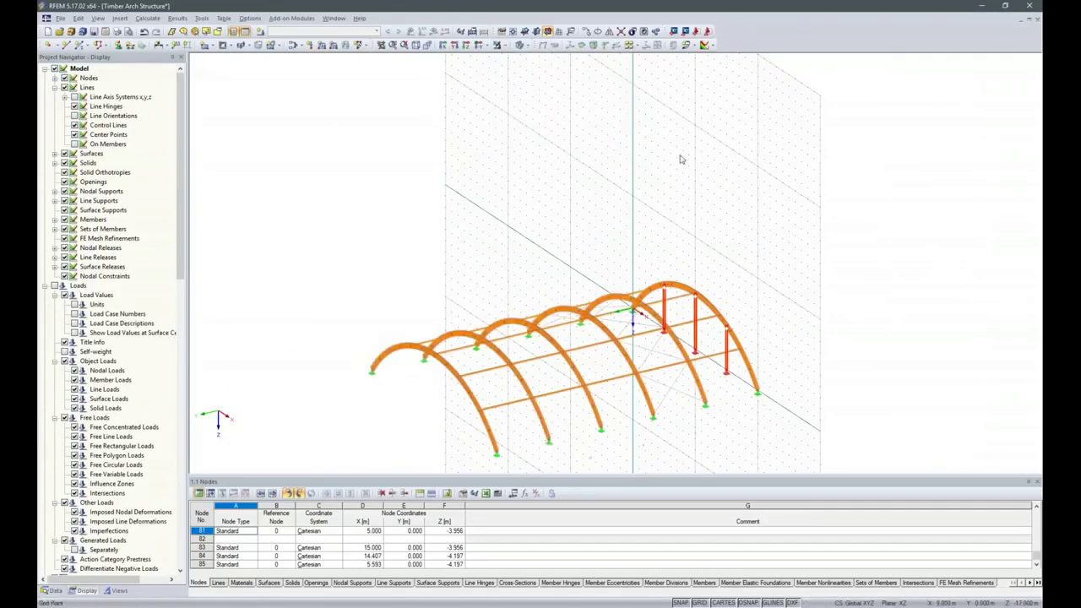
- Copy the three gable columns once to the opposite end arch, with a displacement of 25 m in Y picked between the arch supports
click(586, 31)
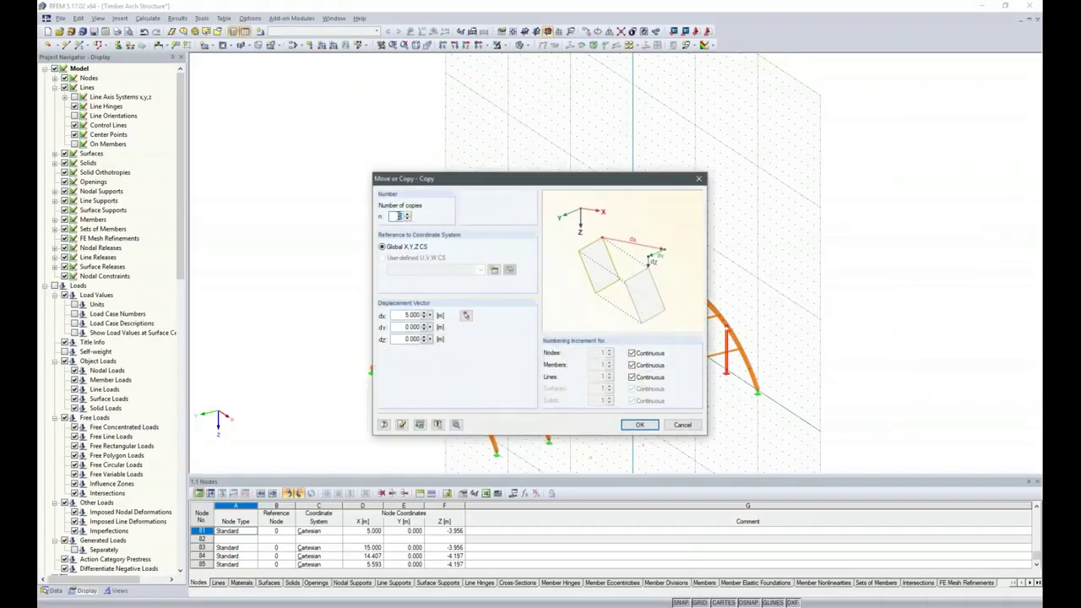
click(466, 316)
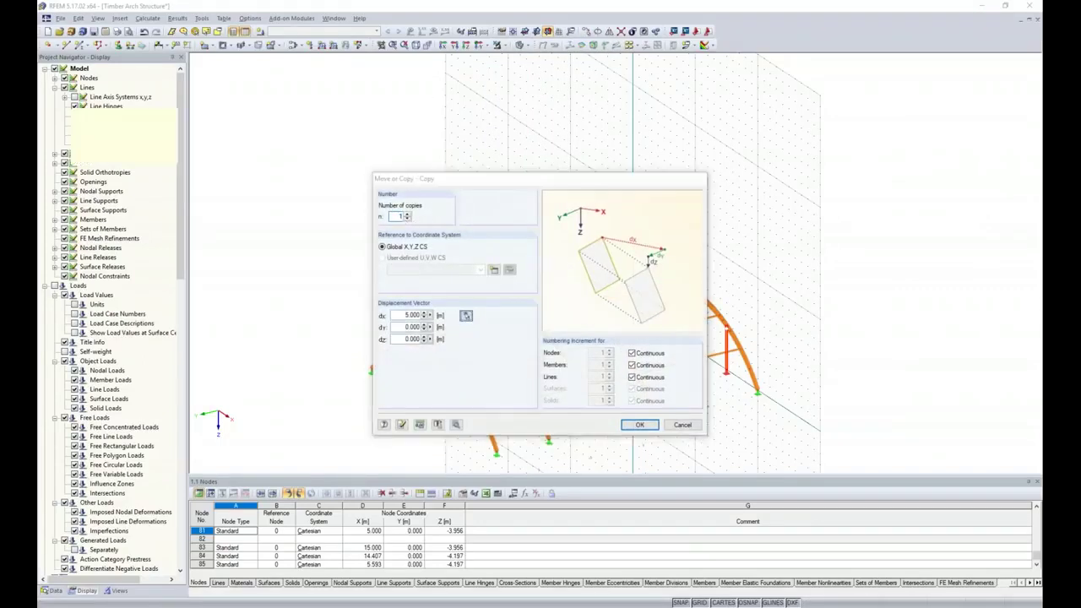
click(758, 386)
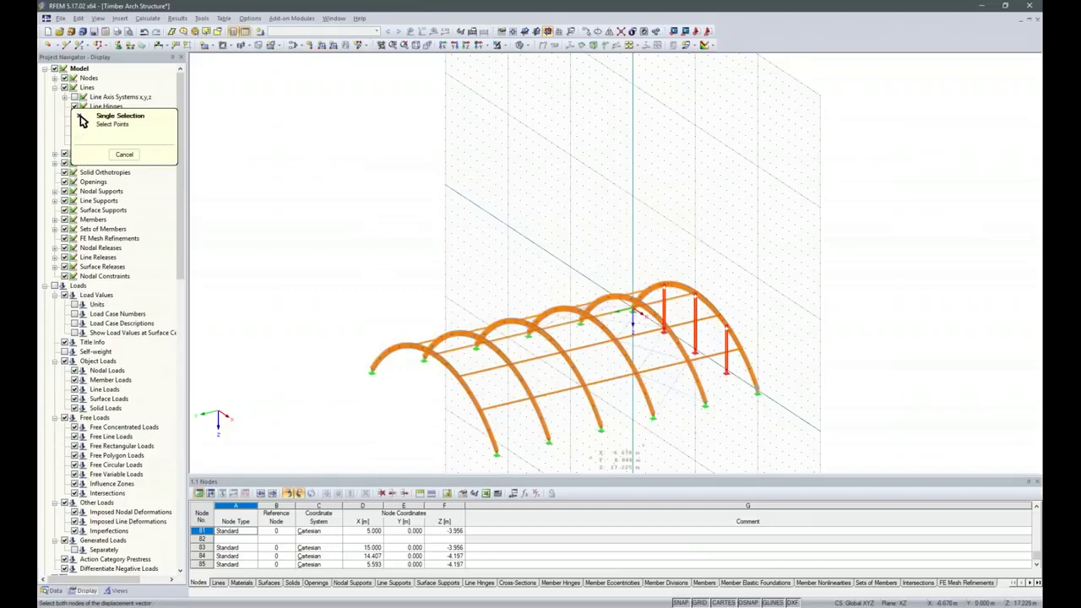
click(497, 454)
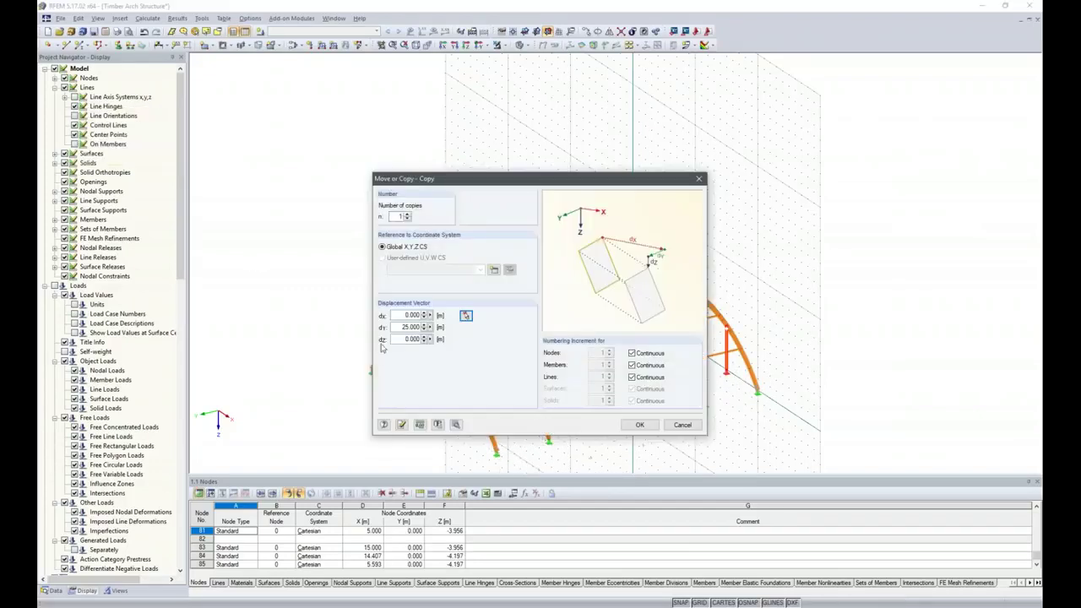
click(640, 424)
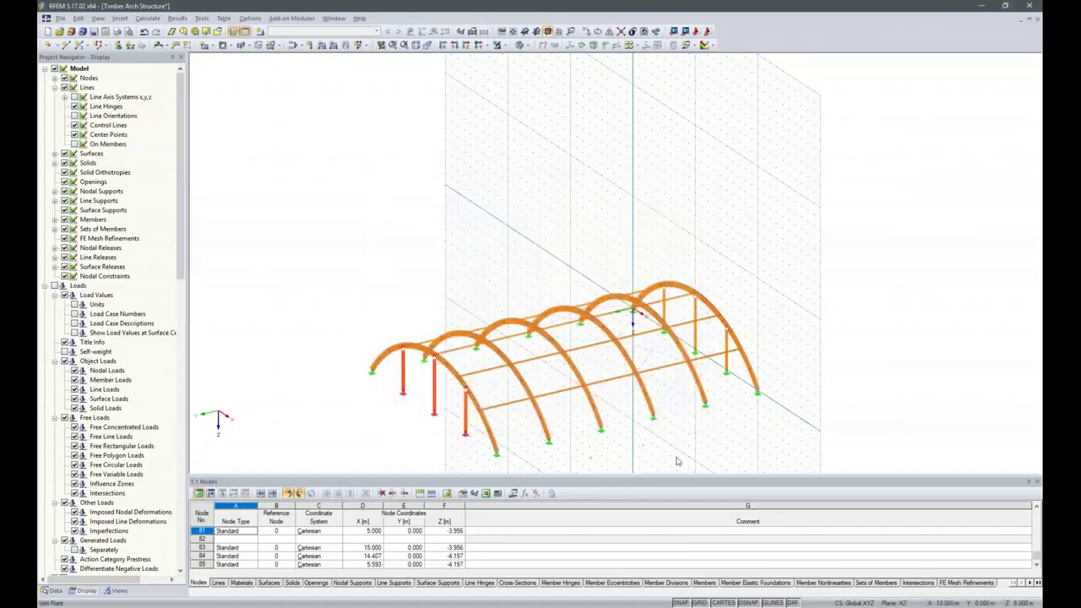
- Turn on the numbering display for the model objects and clear the selection of the copied columns
scroll(358, 430, down, 2)
ctrl+middle_drag(369, 380, 507, 395)
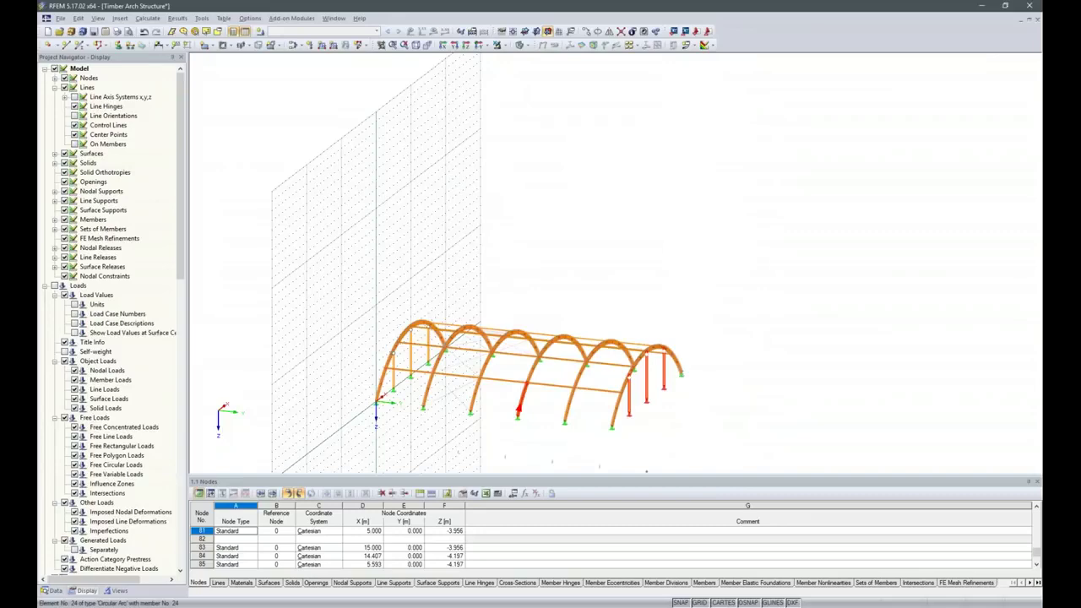
ctrl+middle_drag(580, 404, 583, 448)
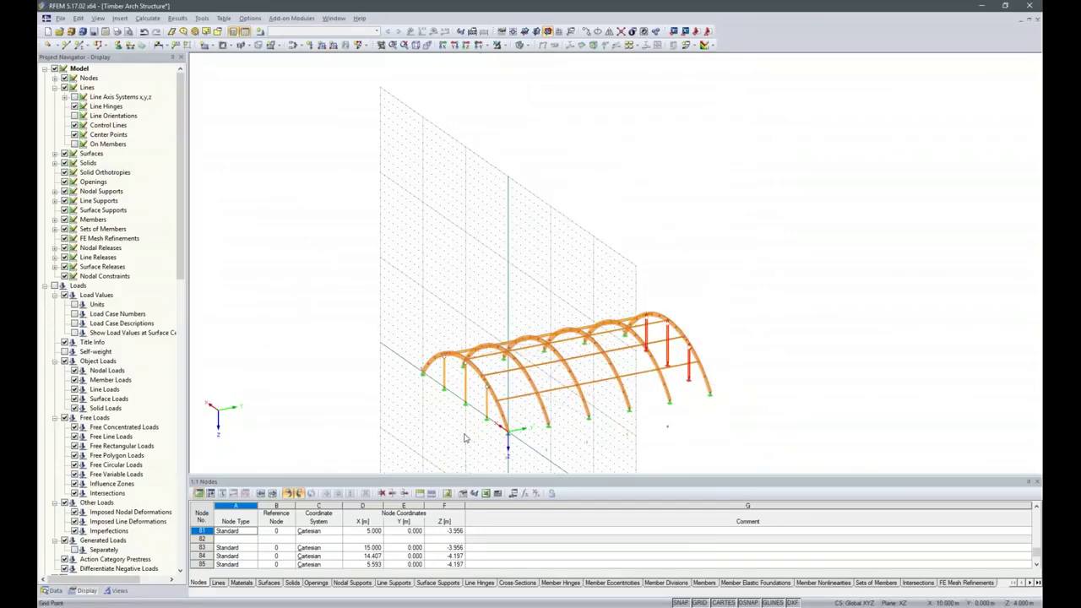
scroll(464, 437, up, 5)
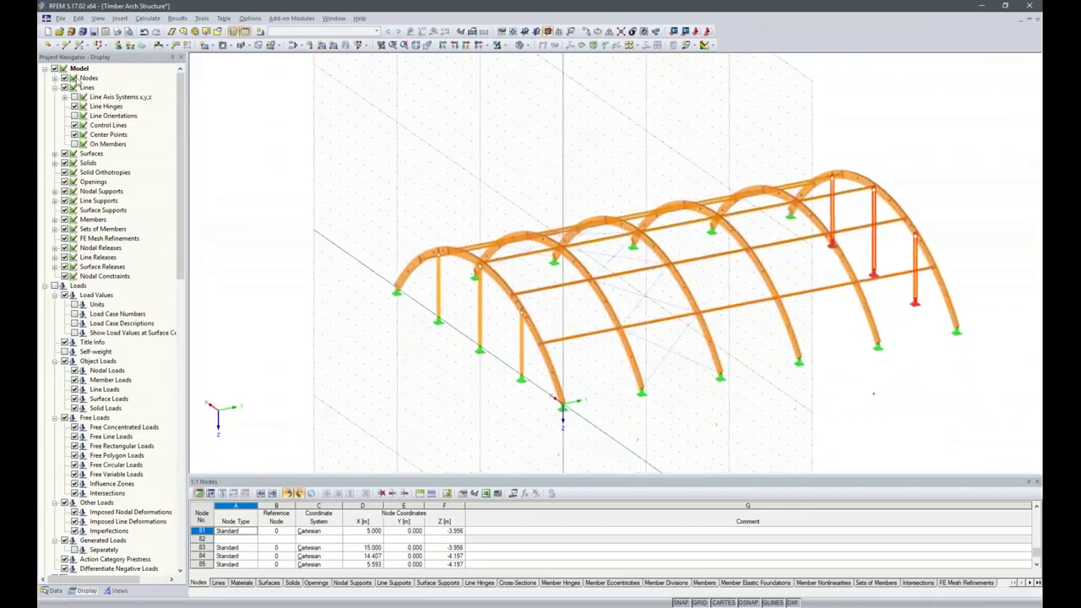
right_click(358, 228)
click(410, 282)
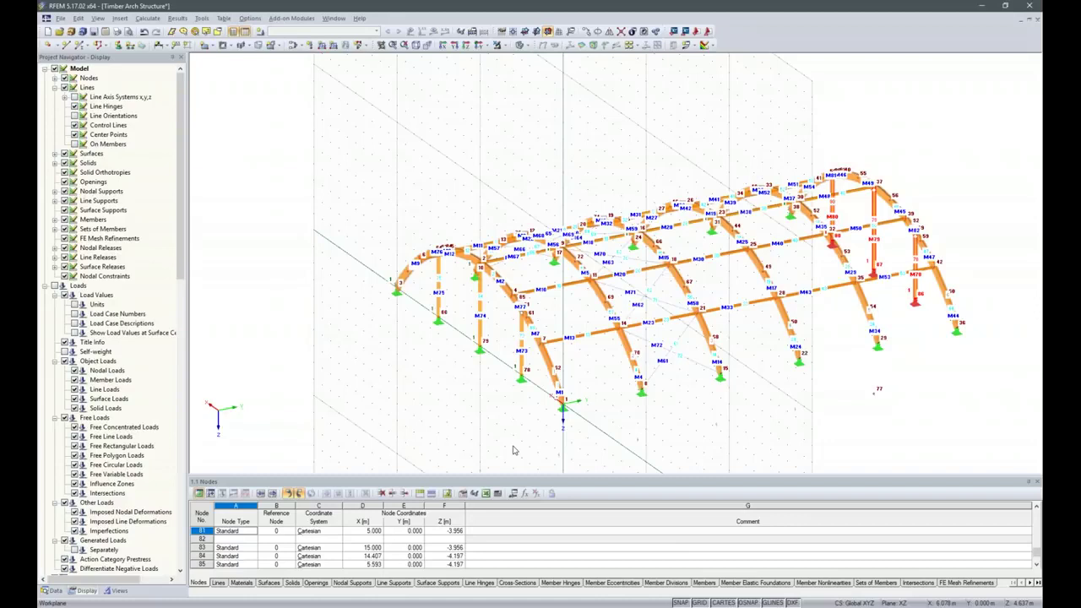
click(609, 452)
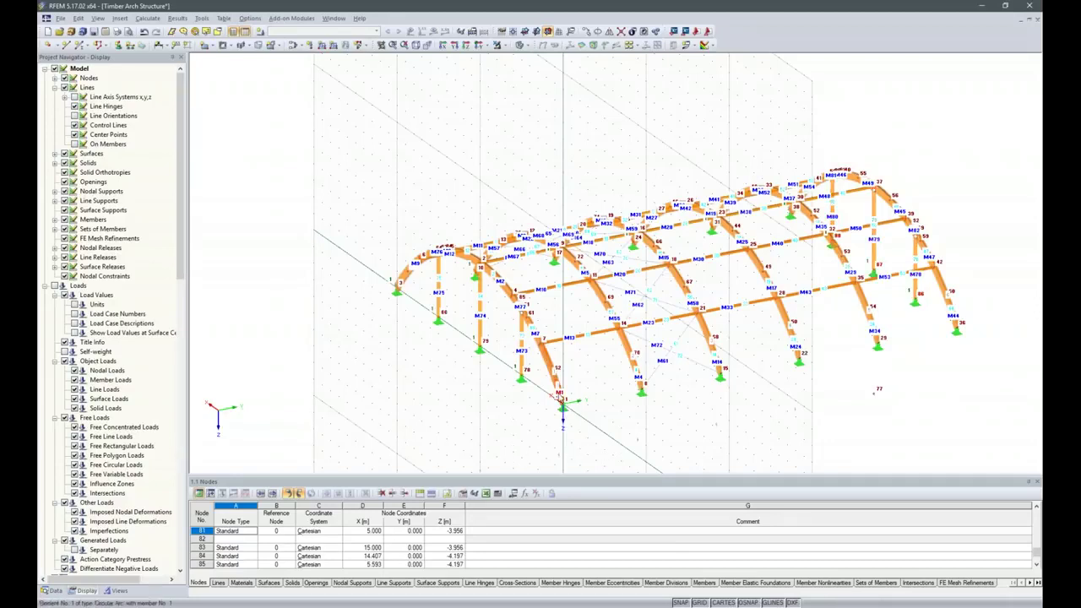
- Renumber the whole selected model automatically from 1 with increment 1, in positive directions with priority Y, then X, then Z
scroll(560, 397, up, 3)
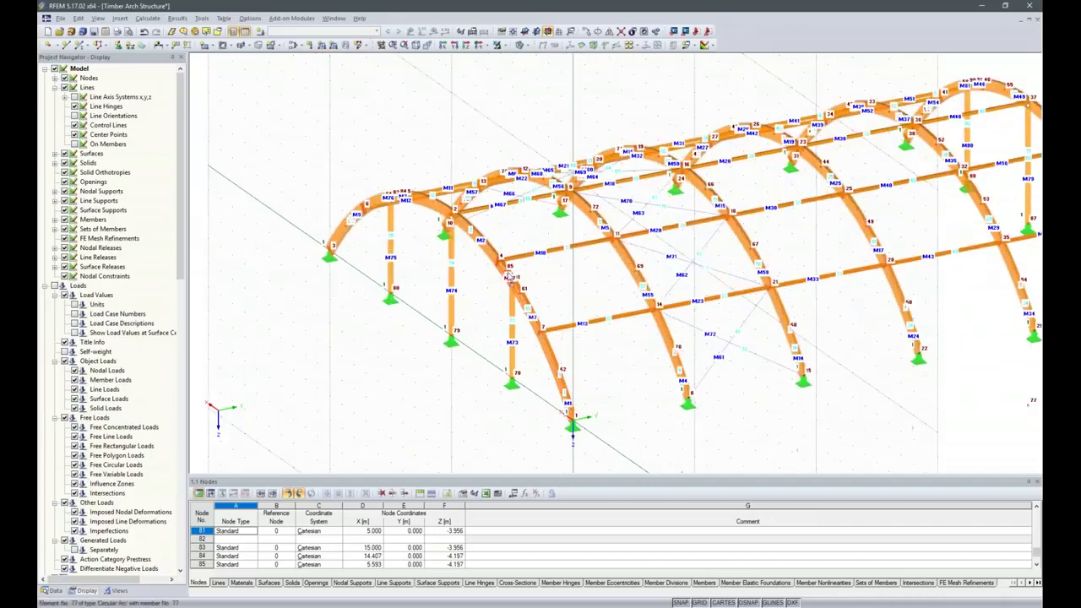
scroll(510, 279, down, 2)
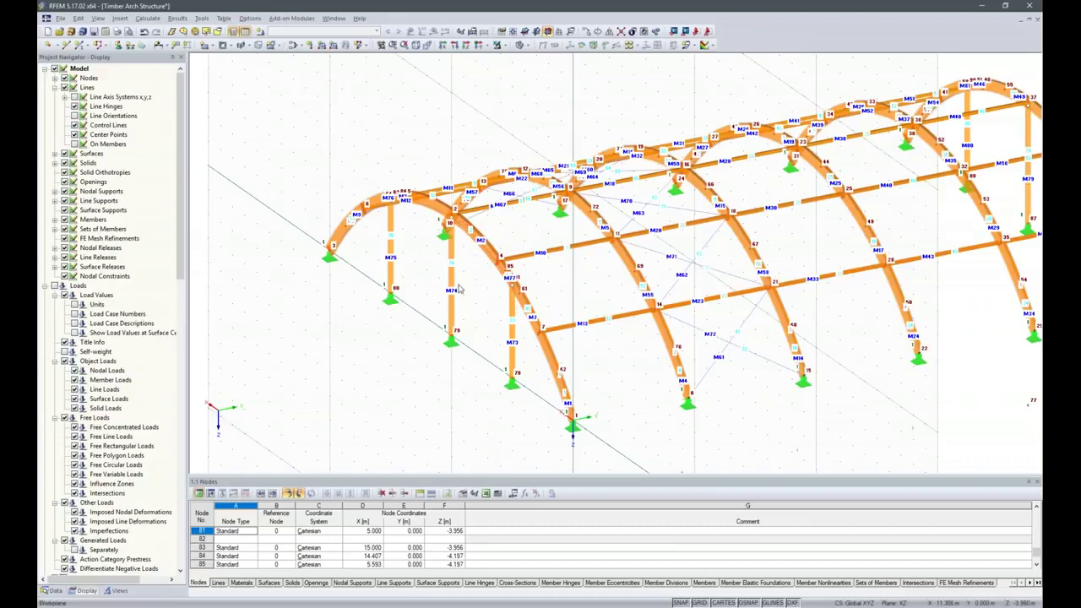
scroll(457, 294, down, 2)
drag(323, 144, 856, 417)
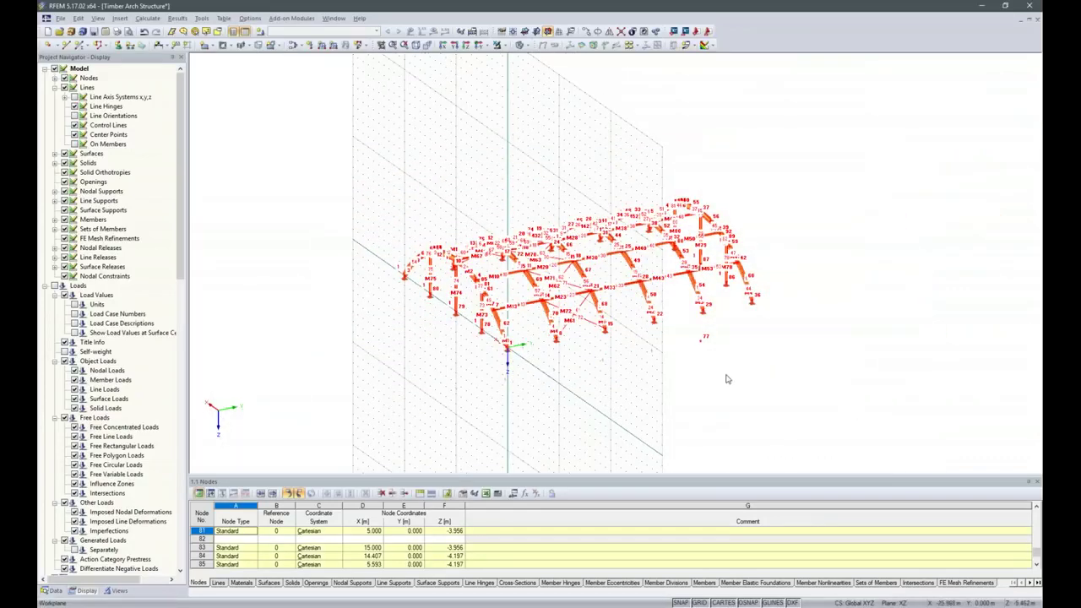
click(203, 19)
mouse_move(258, 419)
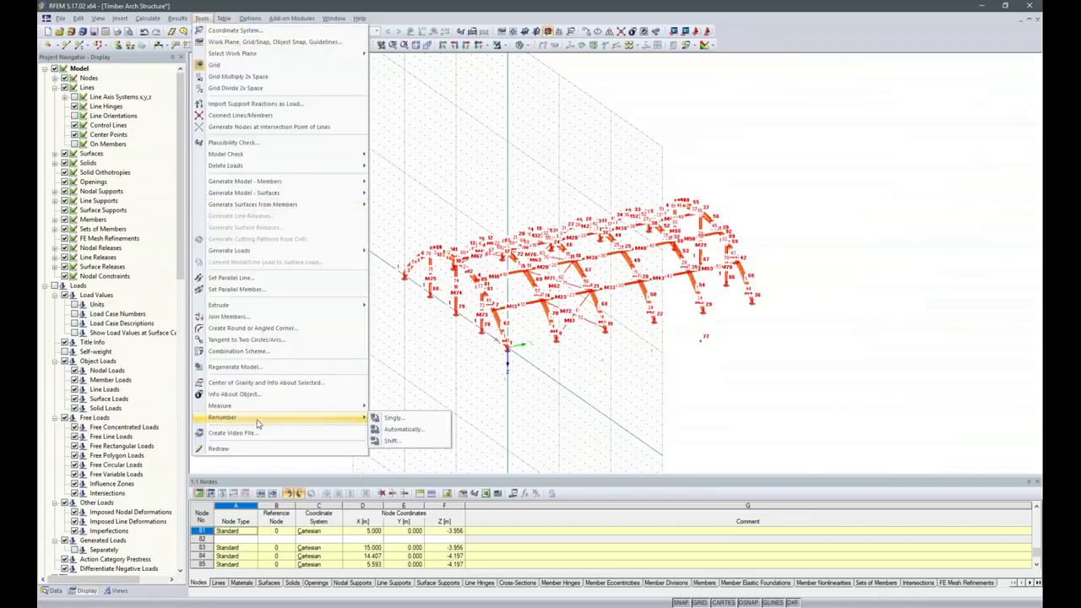
click(397, 426)
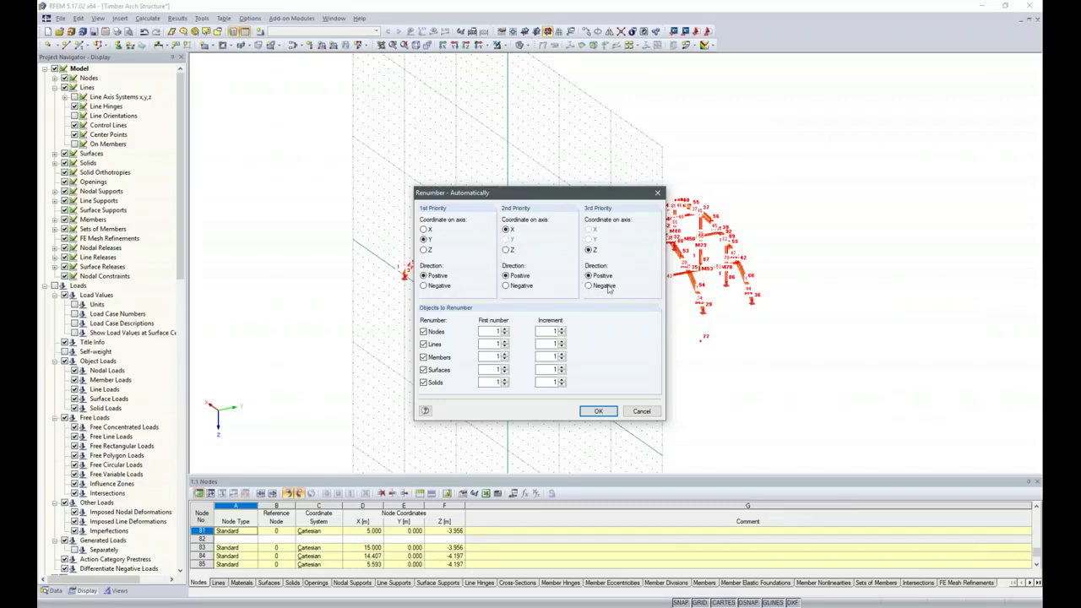
click(598, 411)
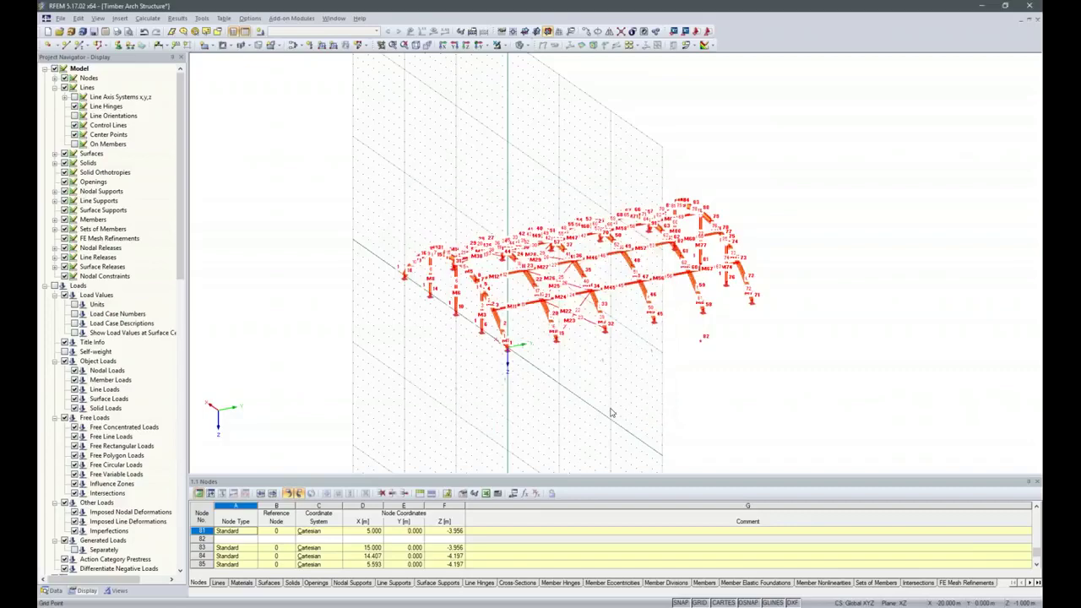
- Check the new numbering on the arches and columns, and turn off the numbering display
scroll(588, 405, up, 5)
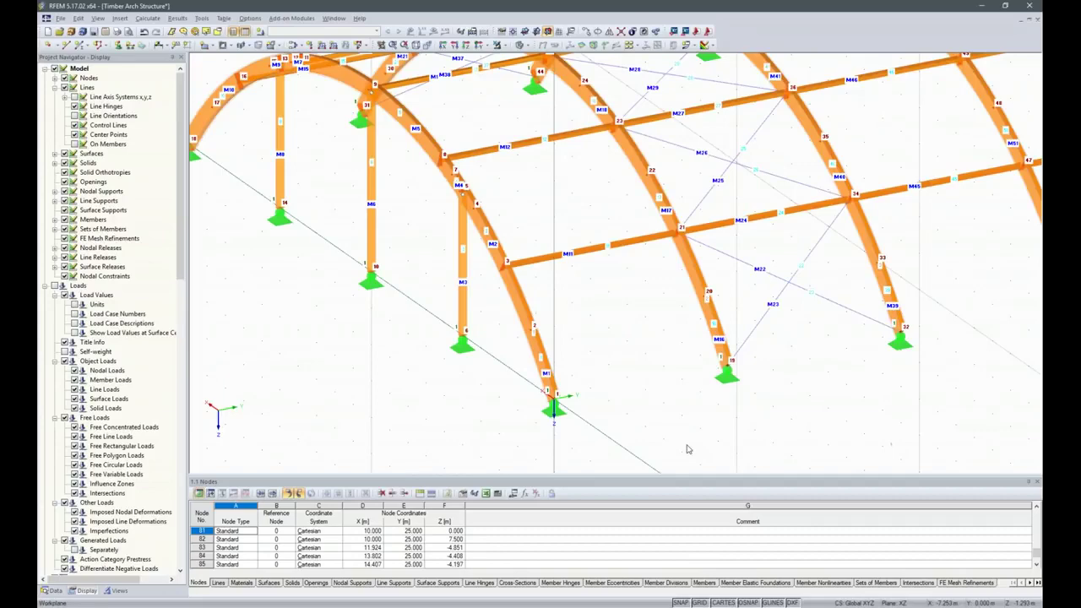
scroll(689, 448, down, 5)
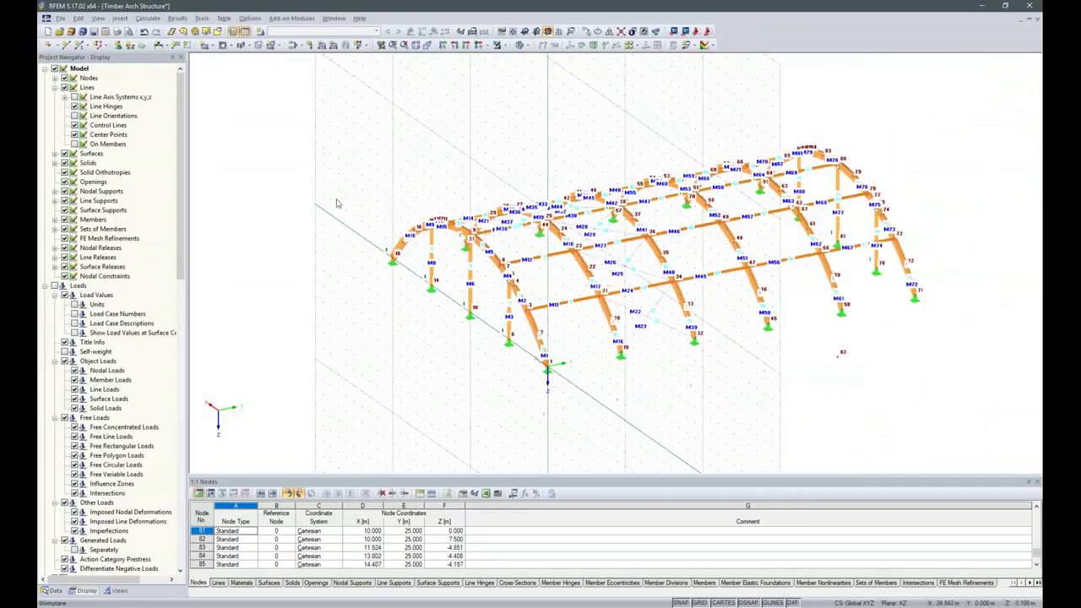
right_click(338, 349)
click(388, 127)
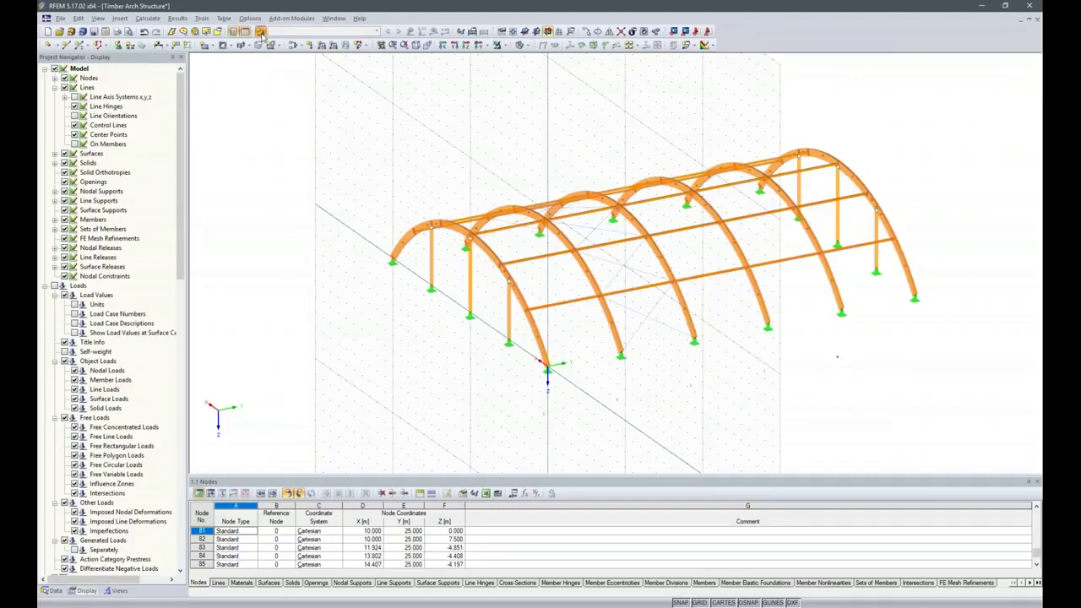
- Create load case LC1 described as "Self-weight + Roof System" in the Permanent category with self-weight active in Z
click(261, 31)
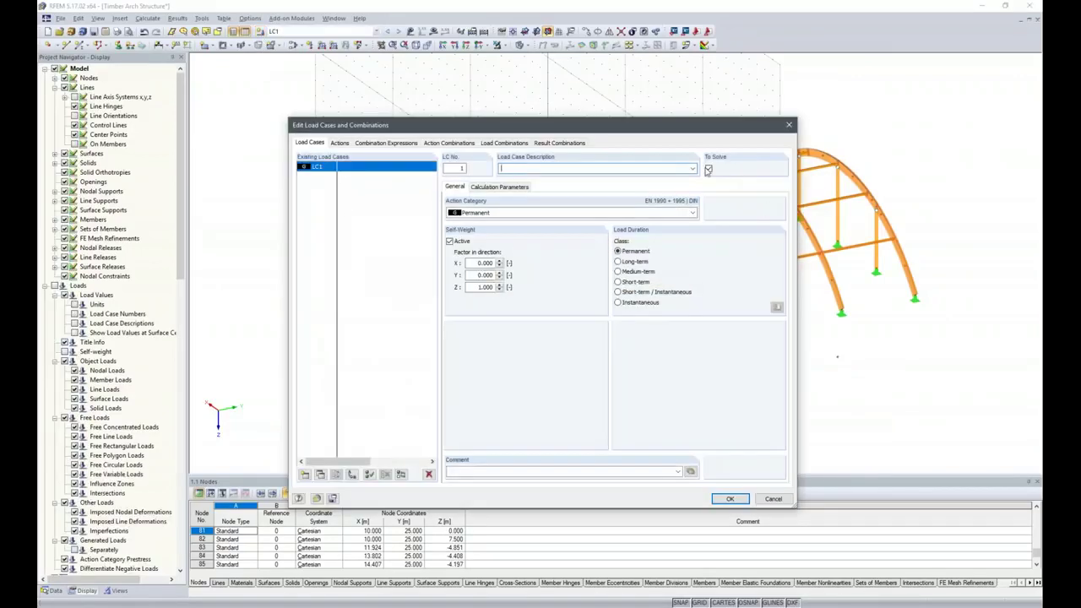
click(693, 168)
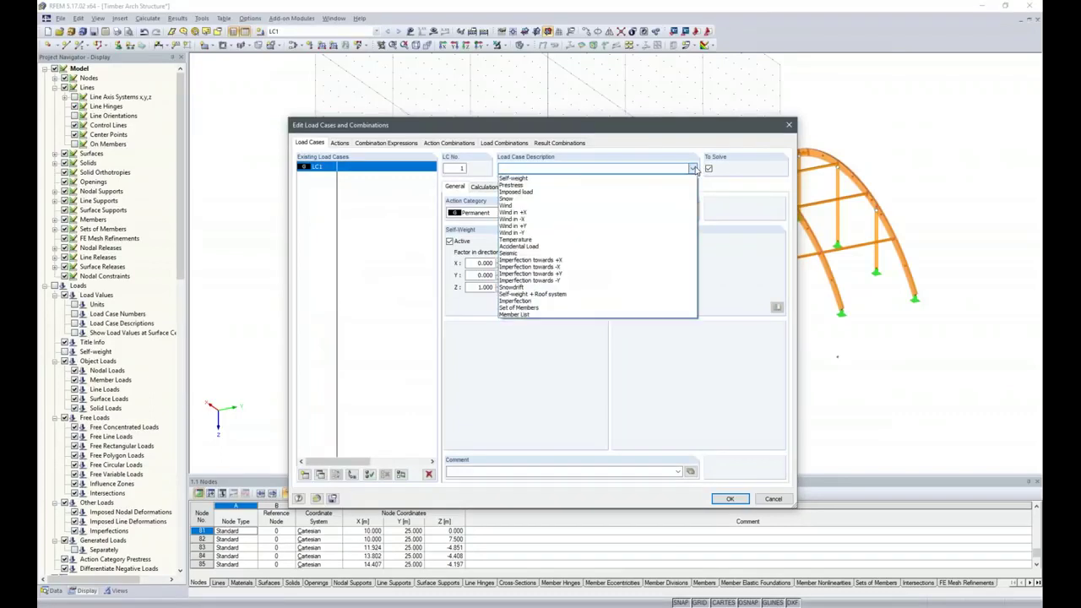
click(558, 179)
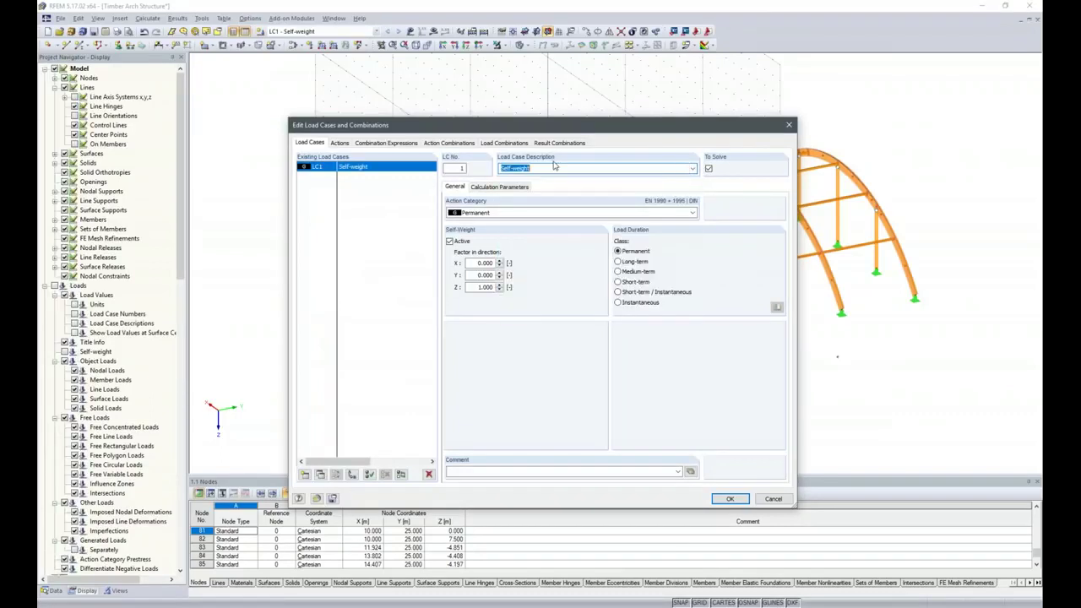
click(553, 168)
click(731, 500)
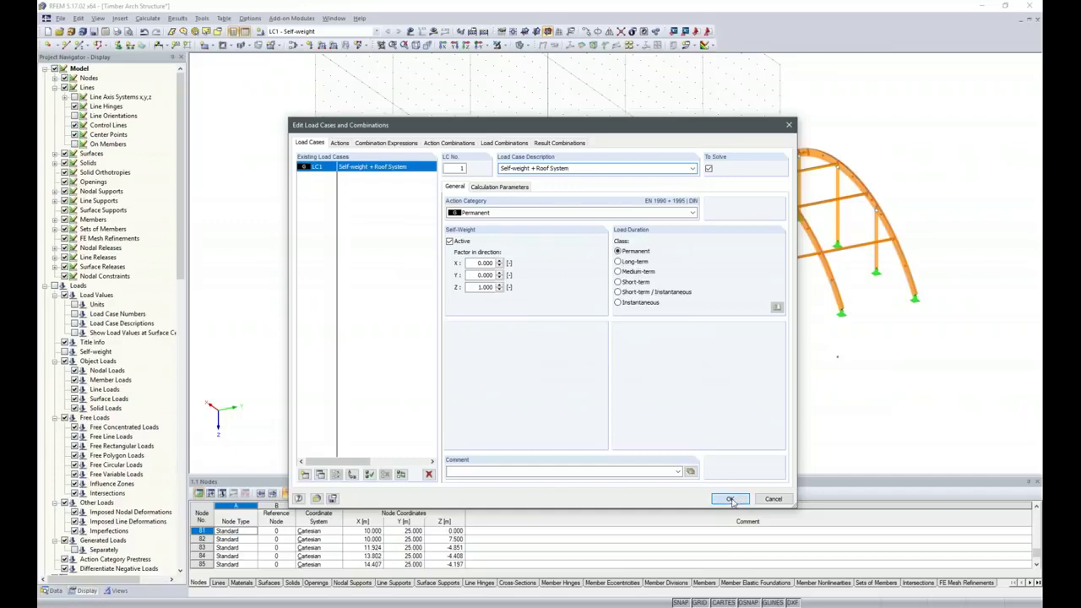
- Apply a uniform load of 1.5 kN/m in global ZL to the member sets of the four inner arches
ctrl+middle_drag(871, 415, 702, 406)
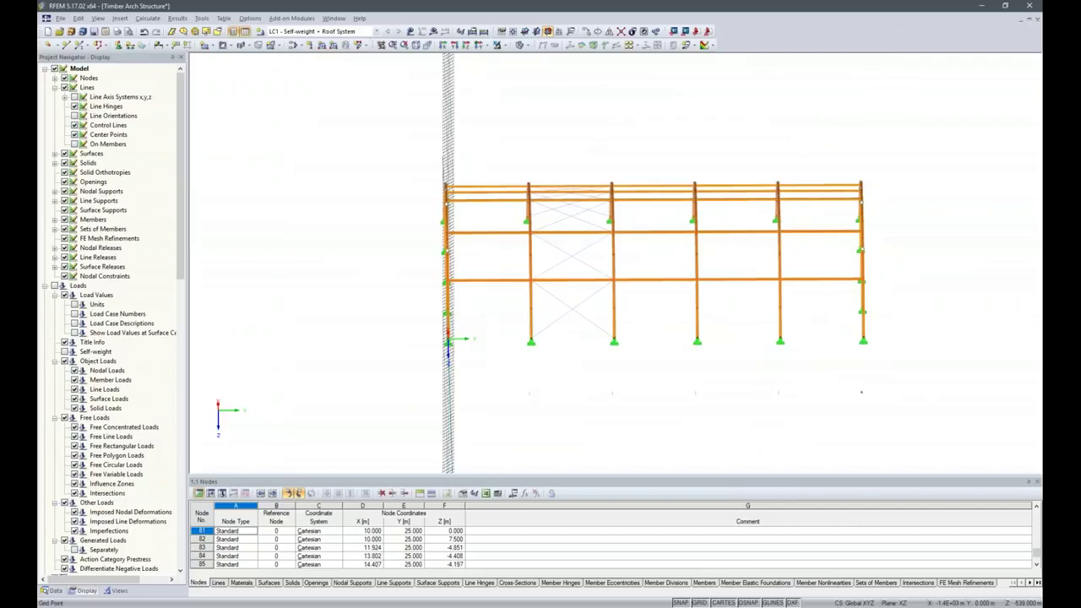
click(326, 45)
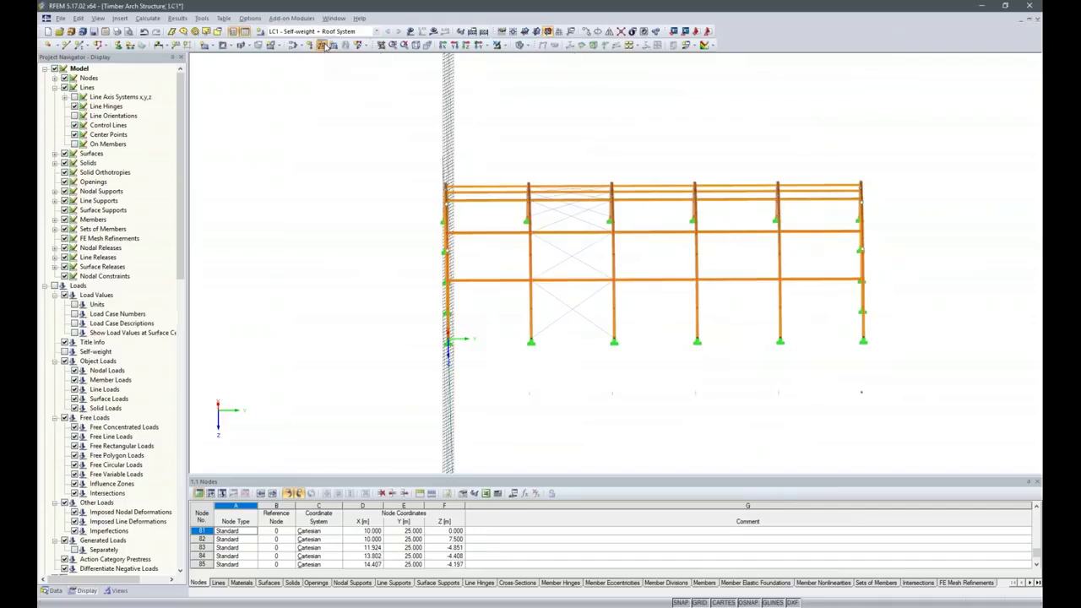
click(389, 185)
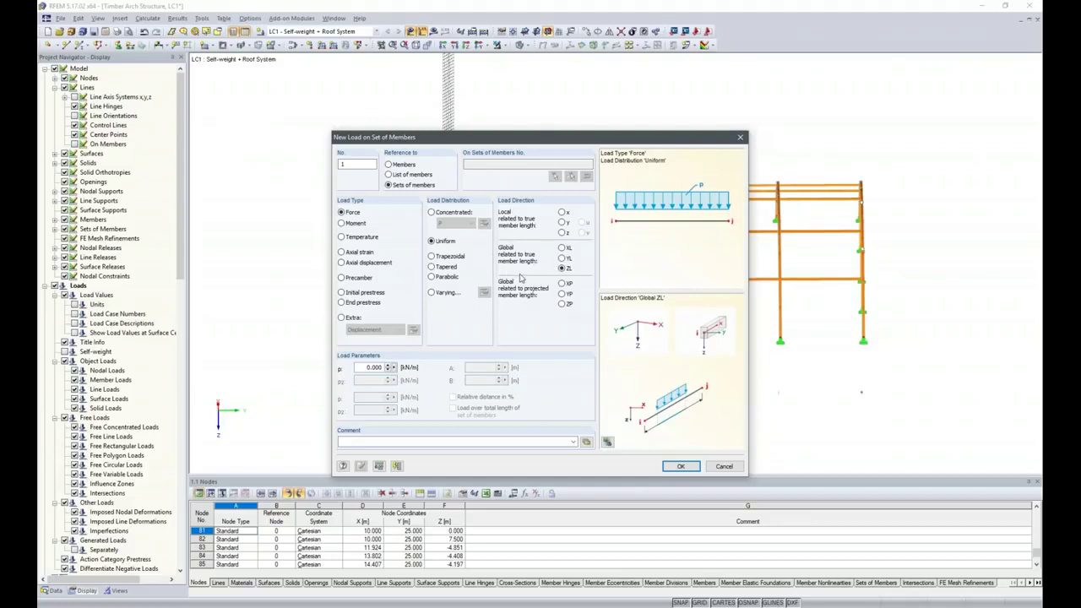
click(363, 364)
text(1,5)
click(681, 466)
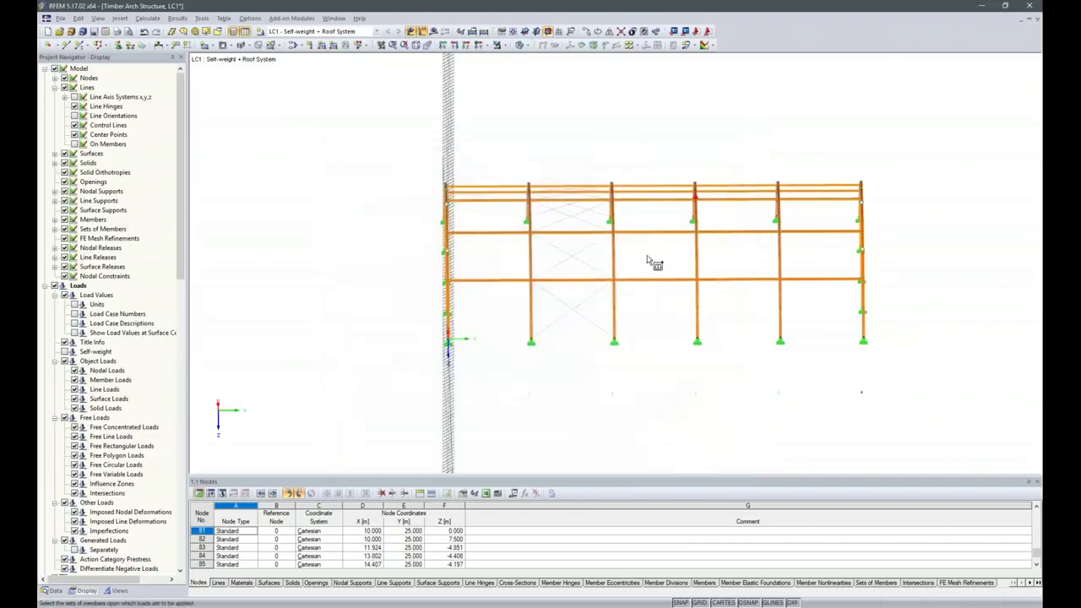
drag(500, 154, 816, 439)
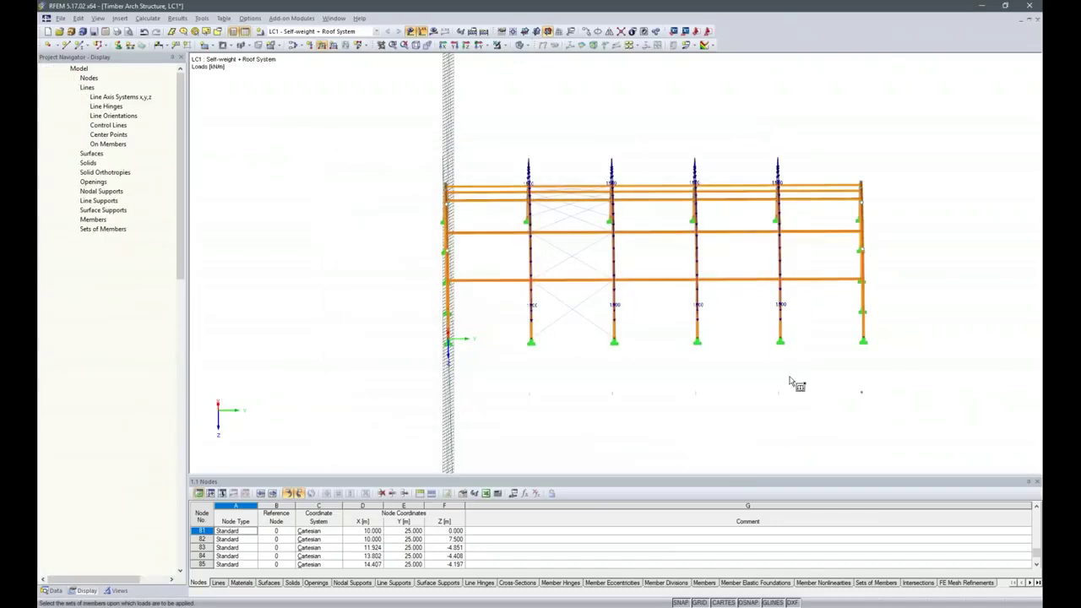
key(Escape)
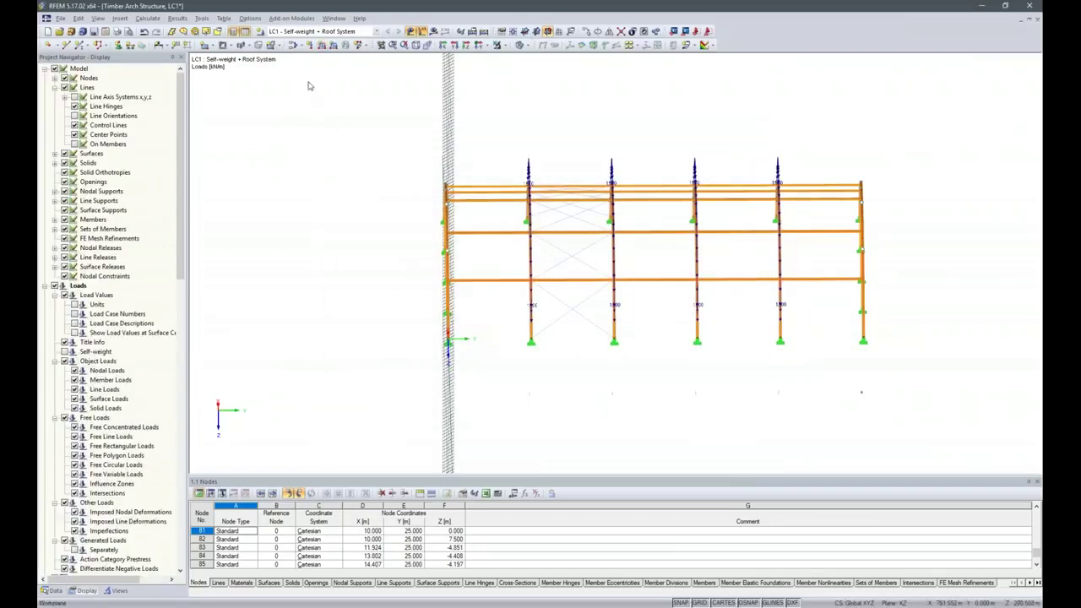
- Apply a uniform load of 0.75 kN/m in global ZL to the member sets of the two end arches
click(323, 45)
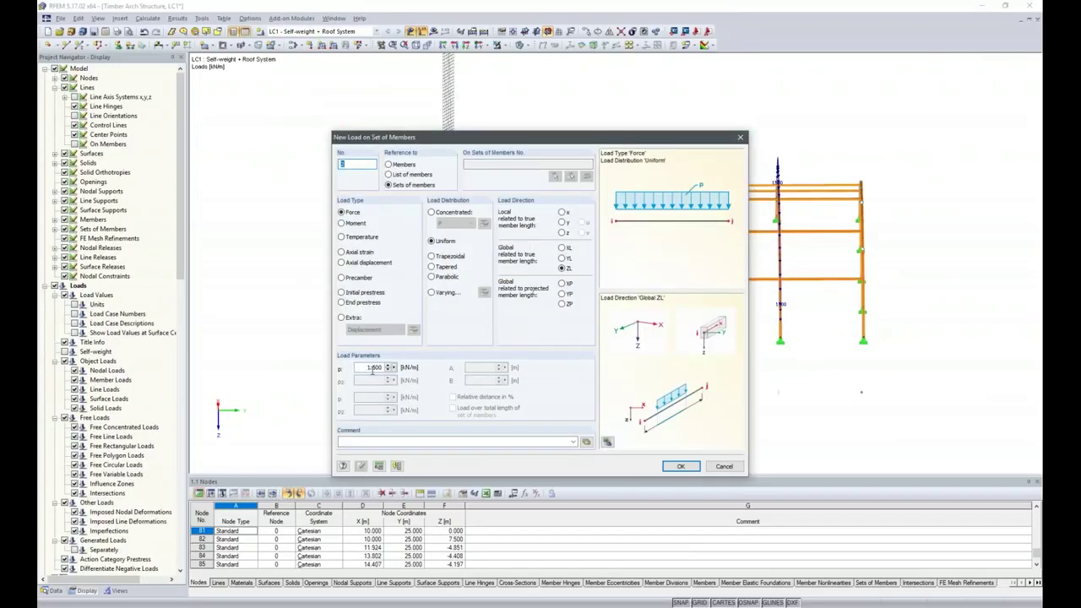
text(0,75)
click(681, 466)
drag(408, 145, 474, 375)
drag(857, 148, 901, 385)
ctrl+middle_drag(687, 416, 800, 391)
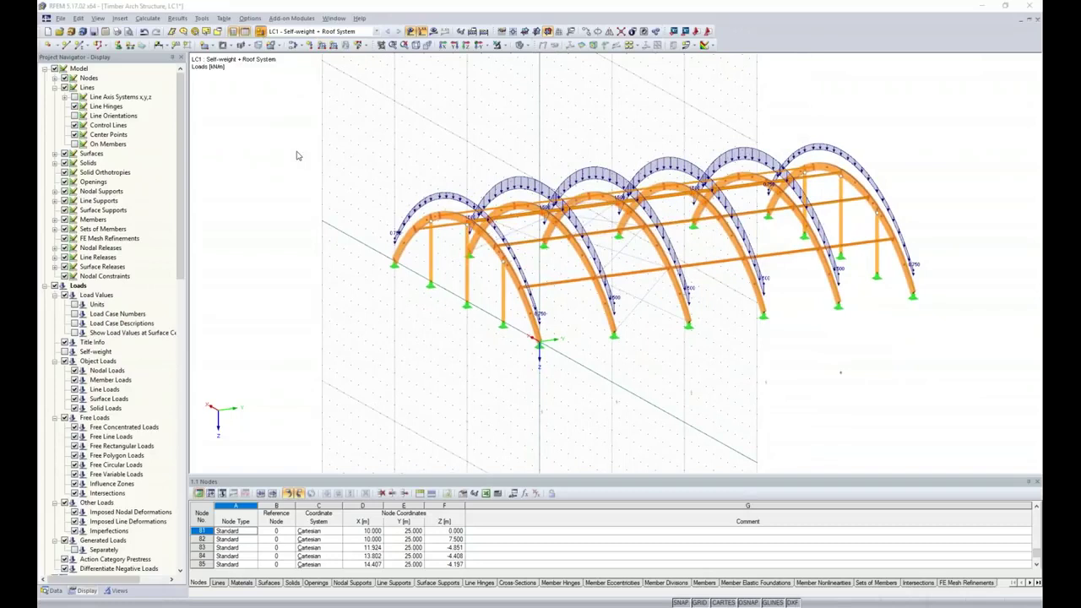
- Create load case LC2 described as "Snow" with the action category Snow (H ≤ 1000 m a.s.l.)
click(693, 168)
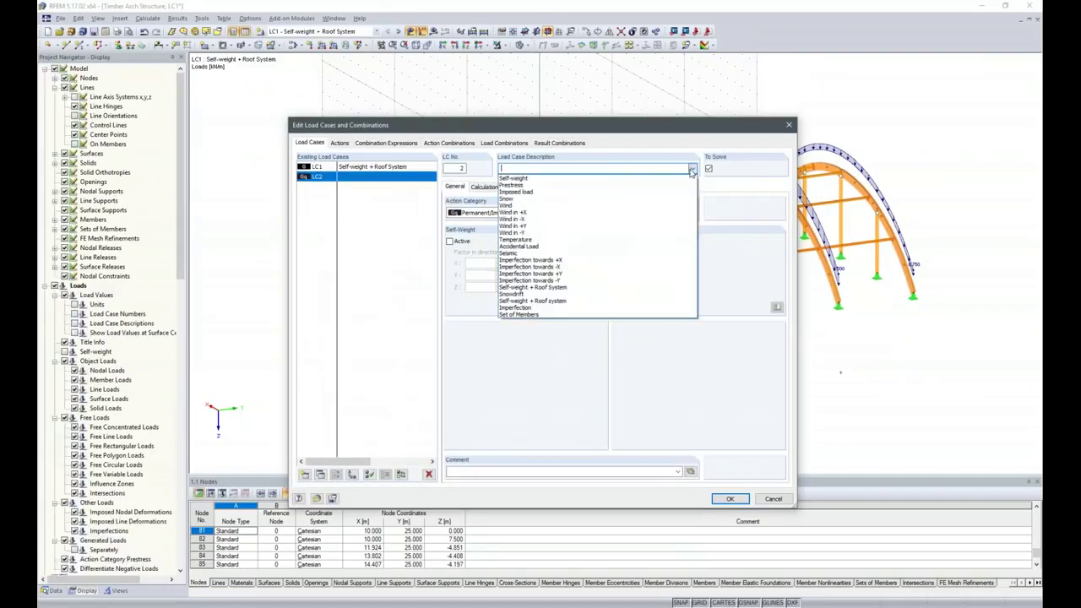
click(566, 200)
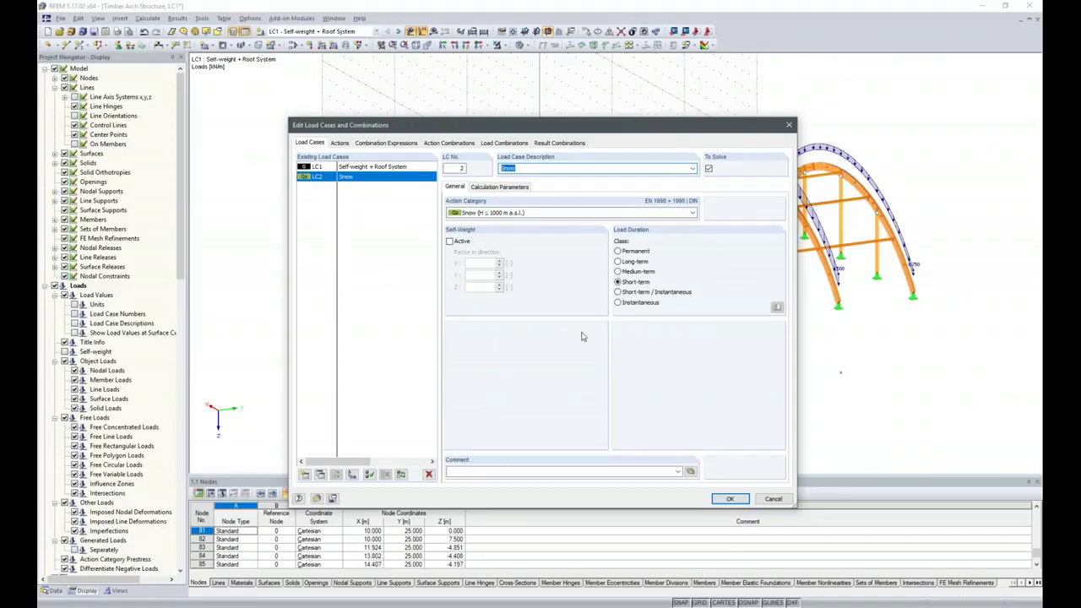
click(730, 498)
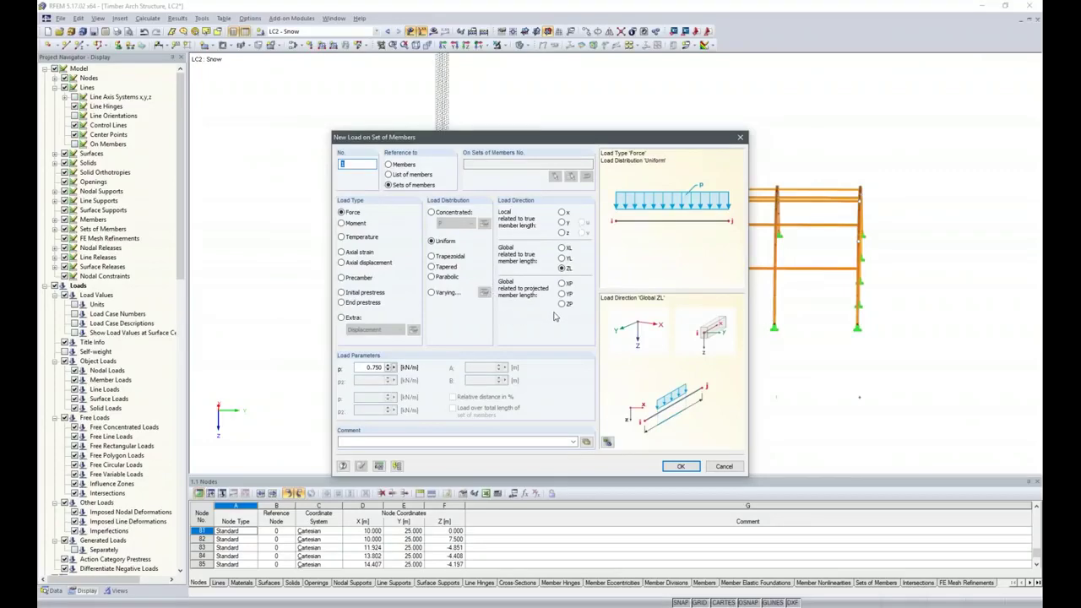
- Apply a uniform snow load of 3.4 kN/m in projected direction ZP to the member sets of the four inner arches
click(562, 303)
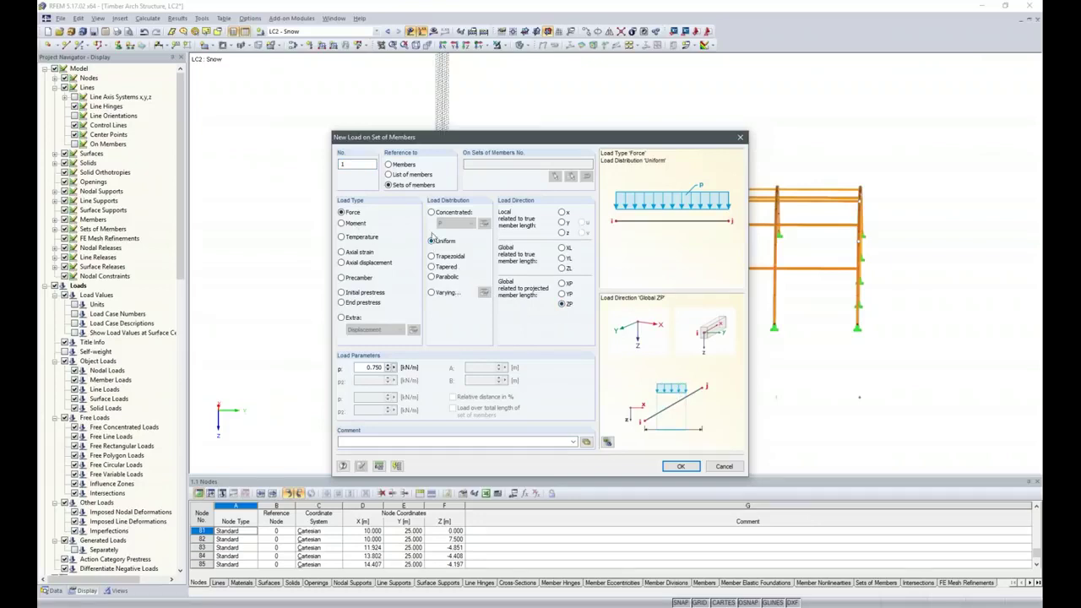
double_click(365, 368)
text(3.400)
click(845, 562)
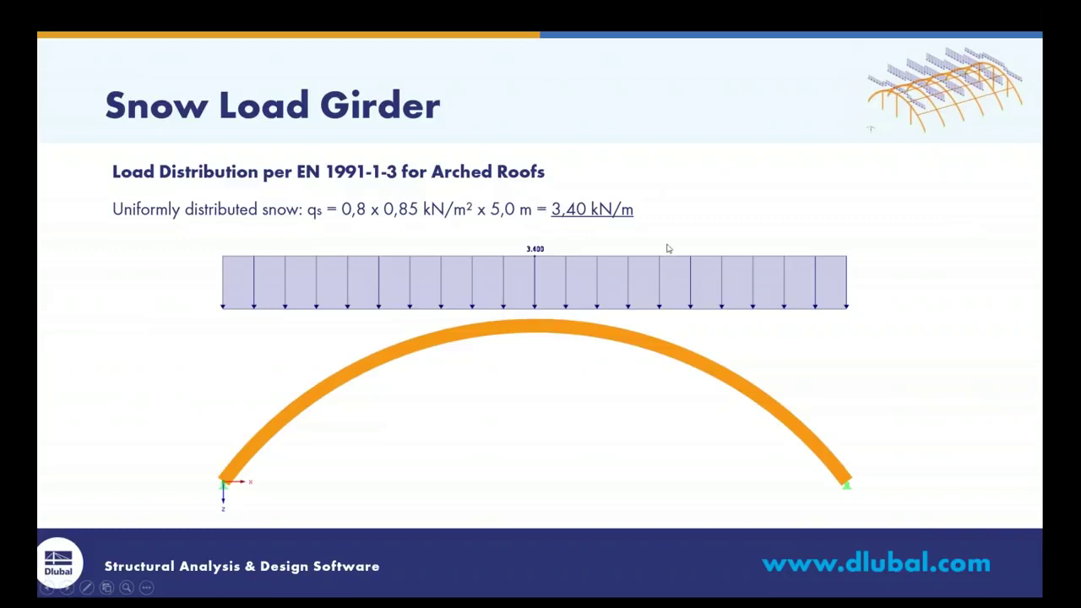
key(alt+Tab)
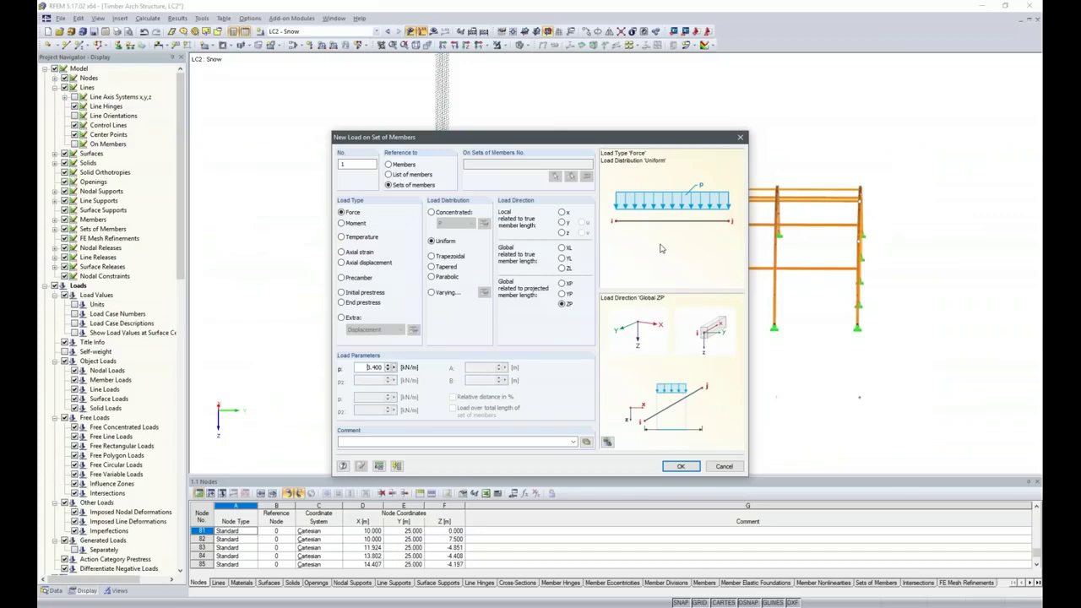
click(681, 466)
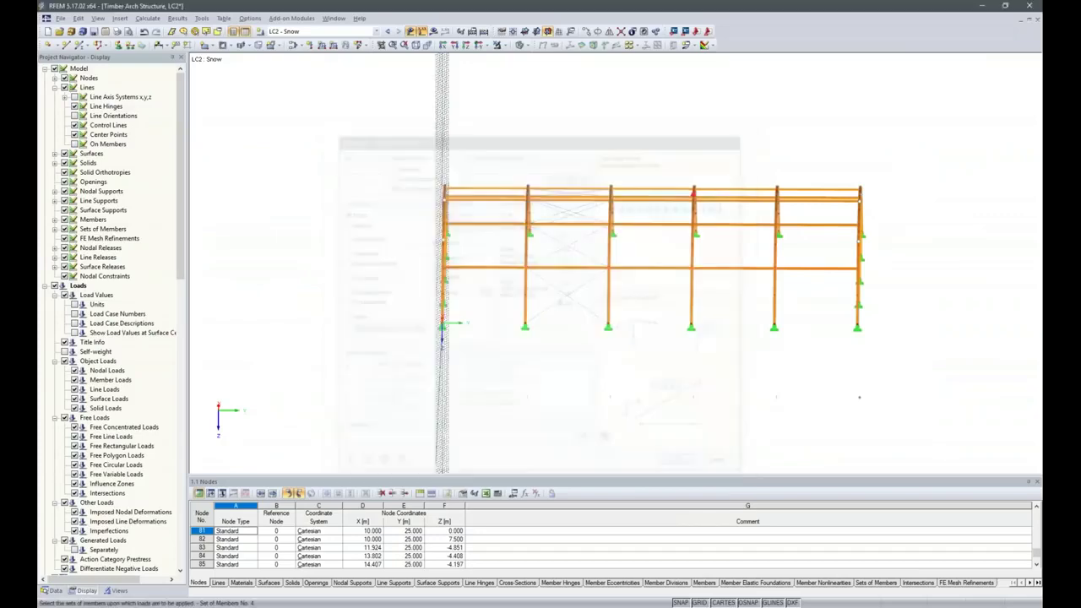
drag(466, 154, 785, 451)
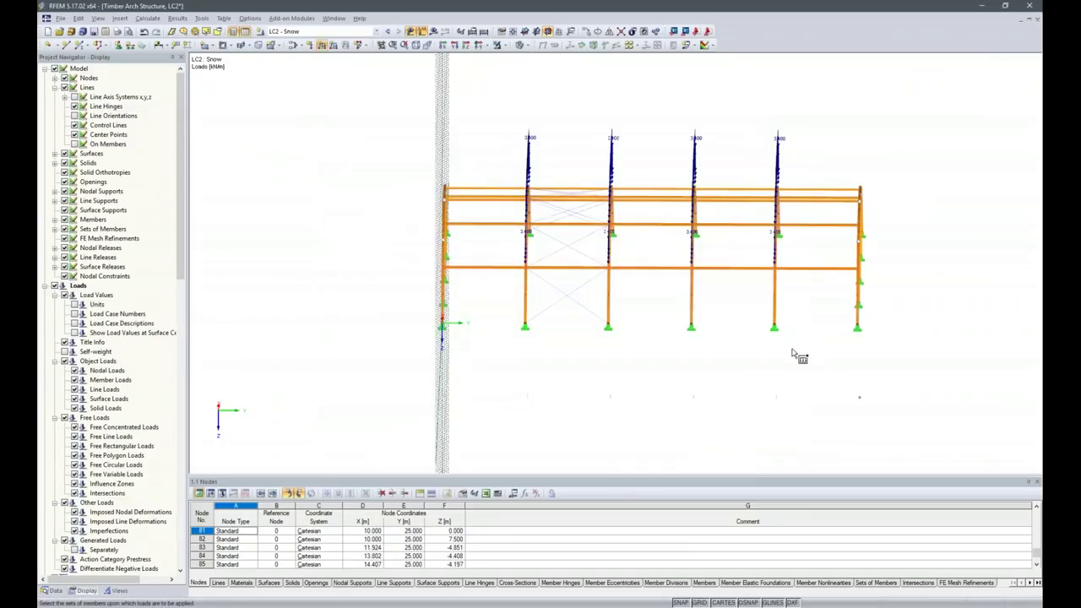
- Apply a uniform snow load of 1.7 kN/m in projected direction ZP to the member sets of the two end arches
ctrl+middle_drag(548, 378, 802, 374)
ctrl+middle_drag(548, 421, 670, 329)
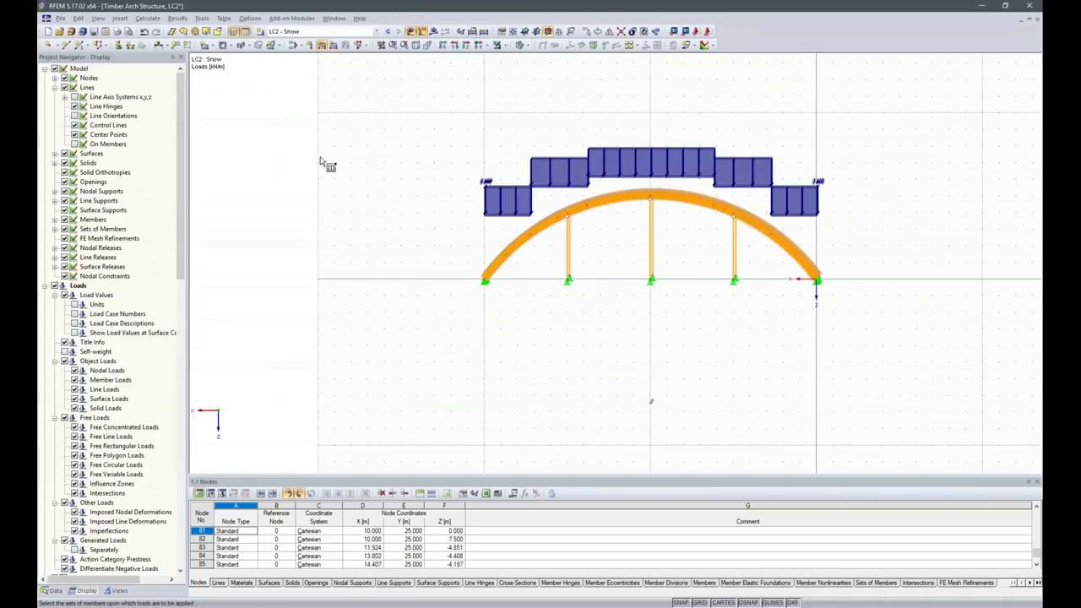
ctrl+middle_drag(912, 292, 581, 384)
click(321, 46)
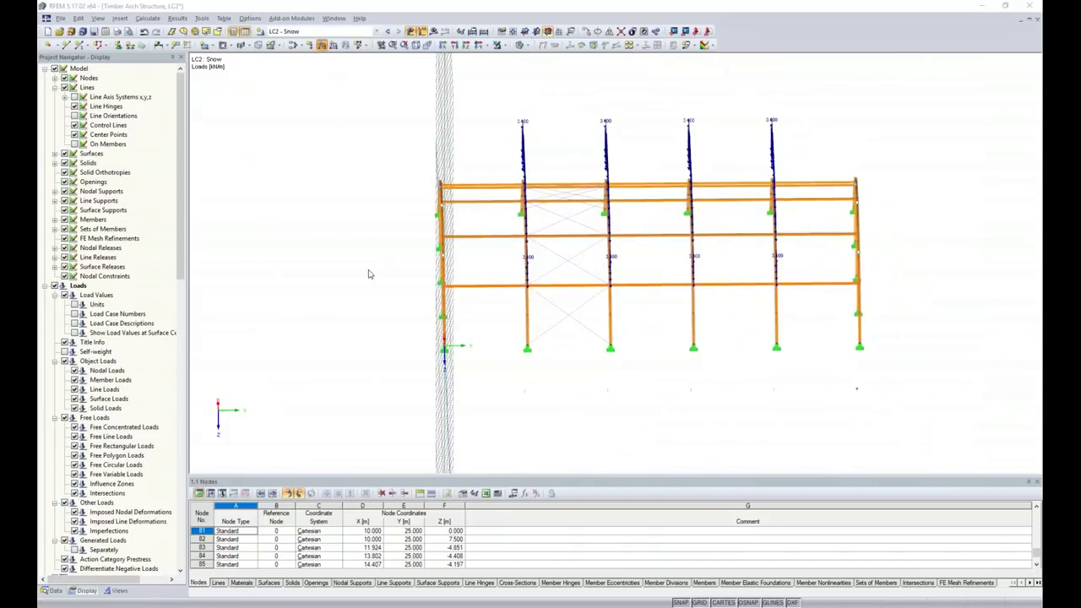
double_click(362, 366)
text(1,7)
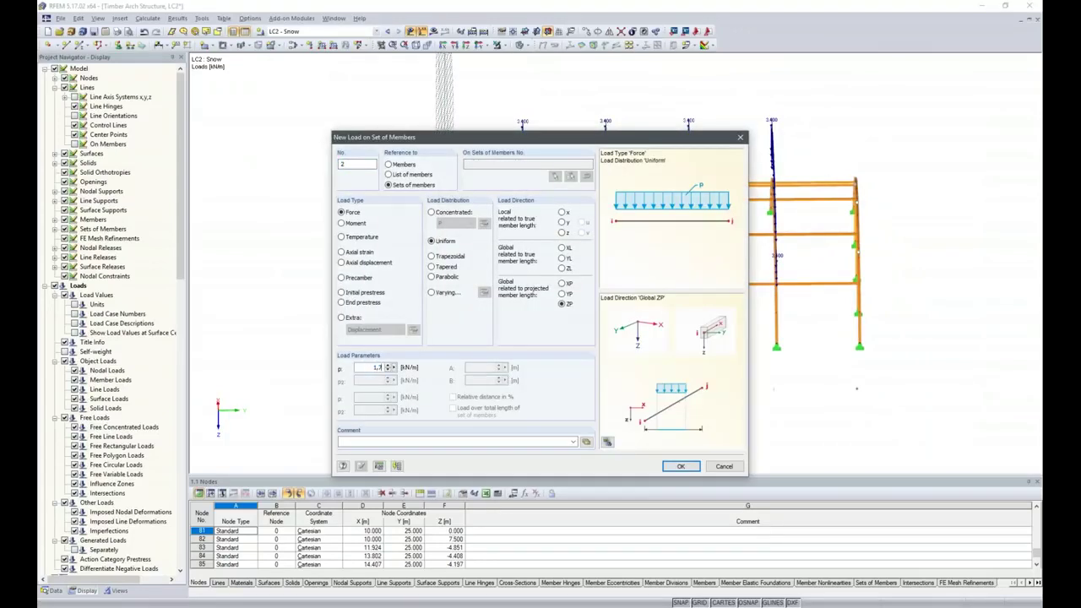
click(681, 467)
drag(380, 127, 473, 393)
drag(826, 129, 896, 390)
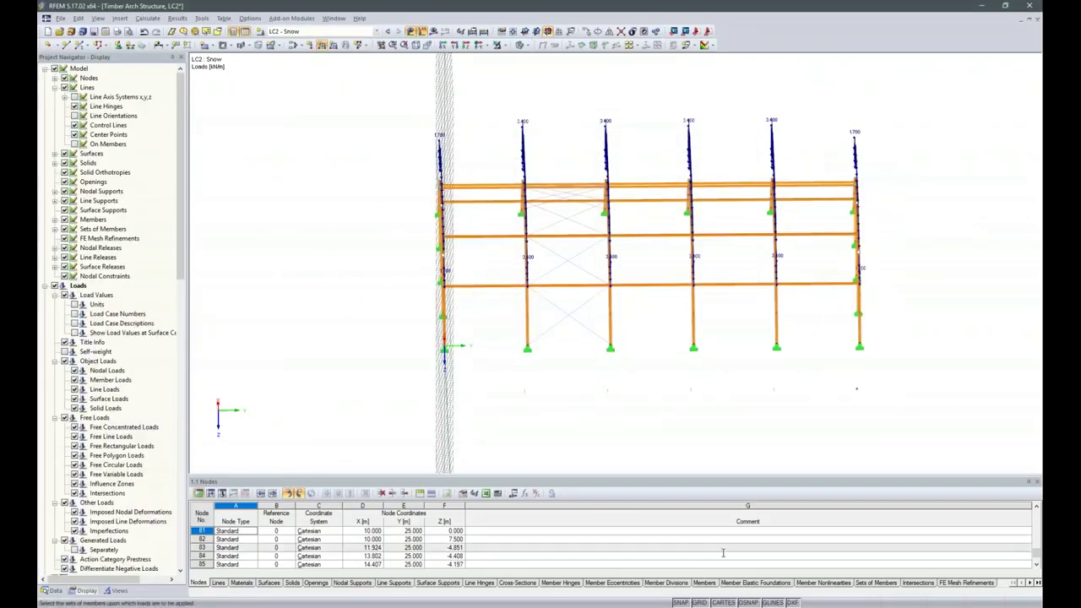
- Switch to the presentation to review the snow load distribution per EN 1991-1-3 for arched roofs, and return to RFEM
click(832, 607)
click(833, 588)
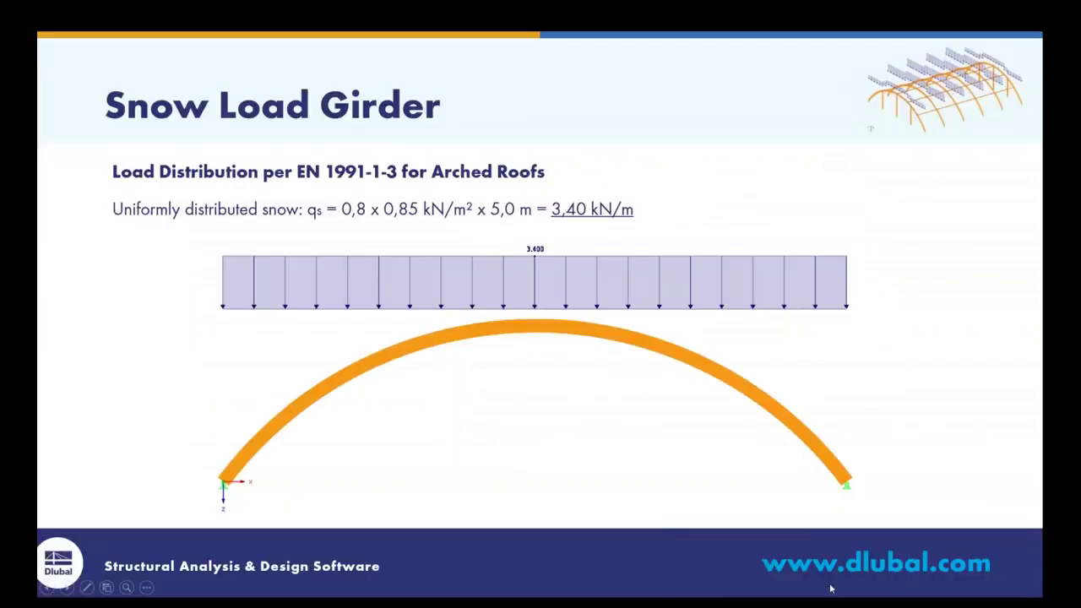
click(797, 516)
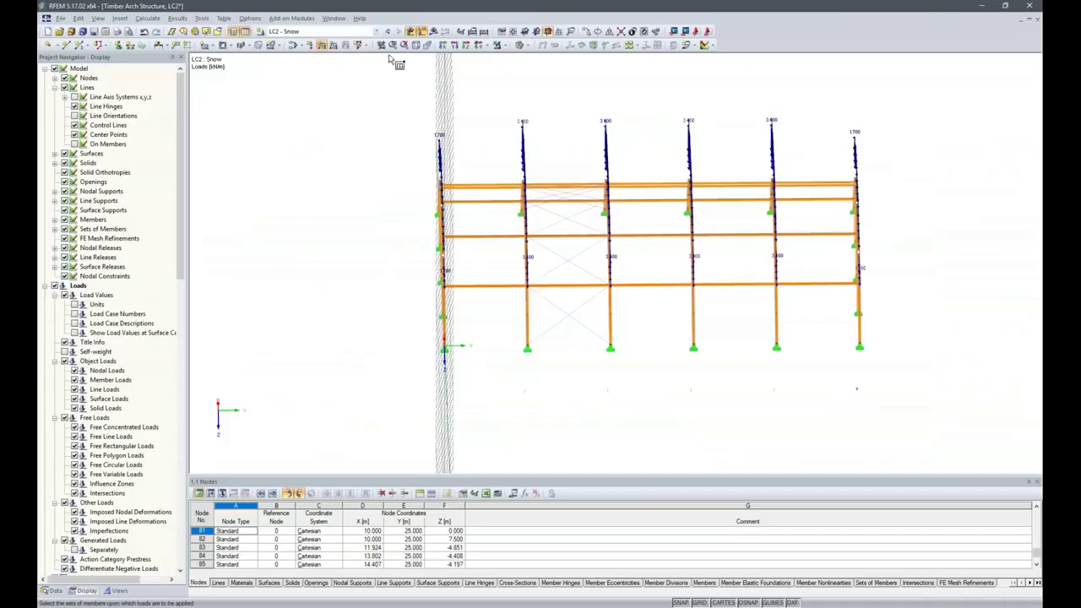
- Create load case LC3 described as "Snowdrift" with the action category Snow (H ≤ 1000 m a.s.l.)
click(260, 31)
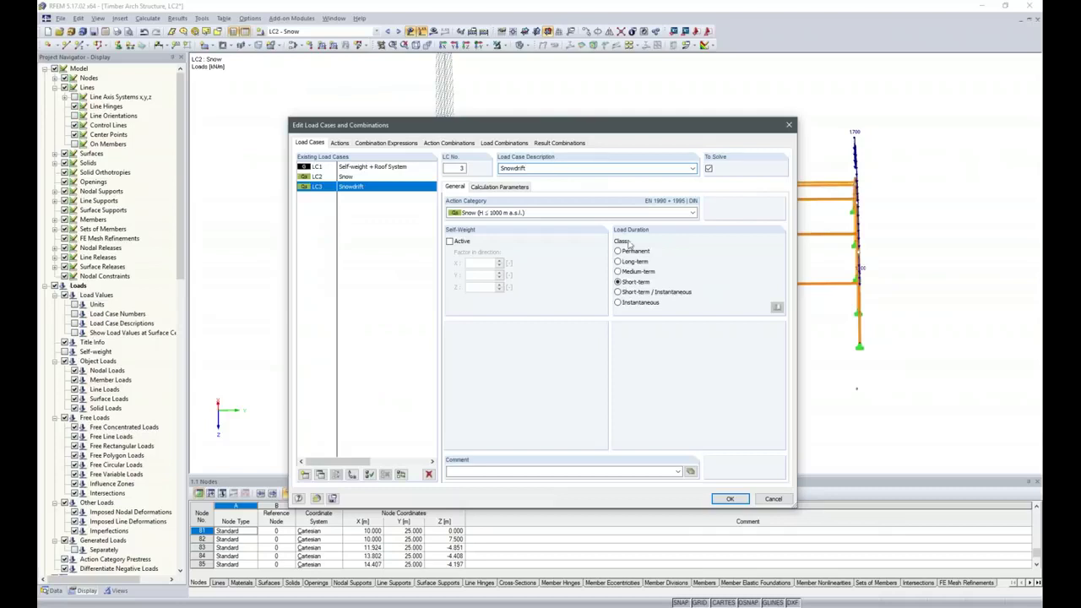
click(731, 499)
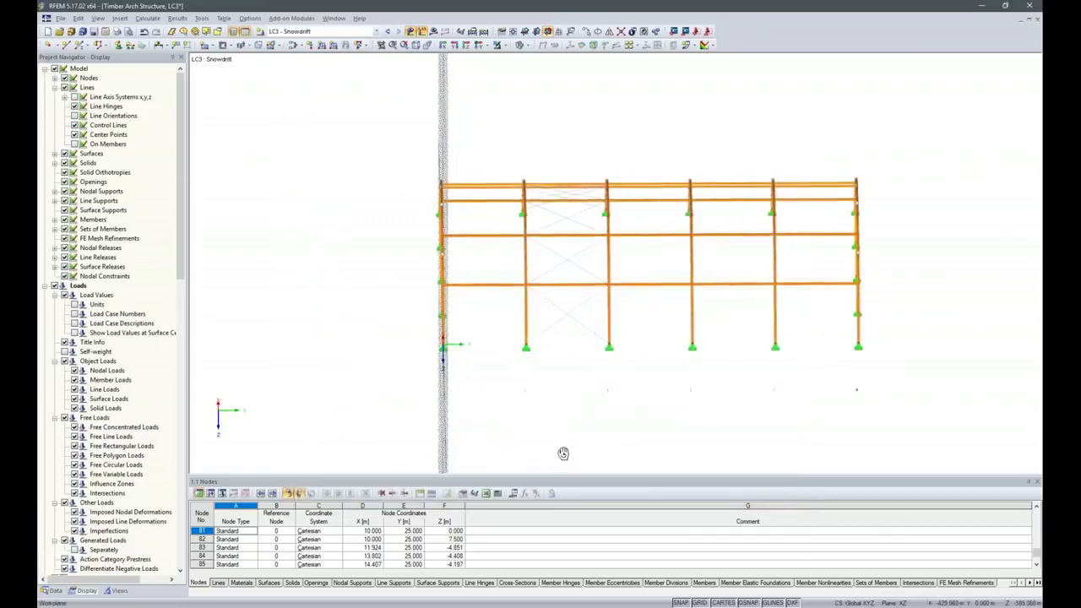
- Start a varying force load on sets of members in projected direction ZP, with 0 kN/m at 0 m and 8.5 kN/m at 5 m
click(323, 46)
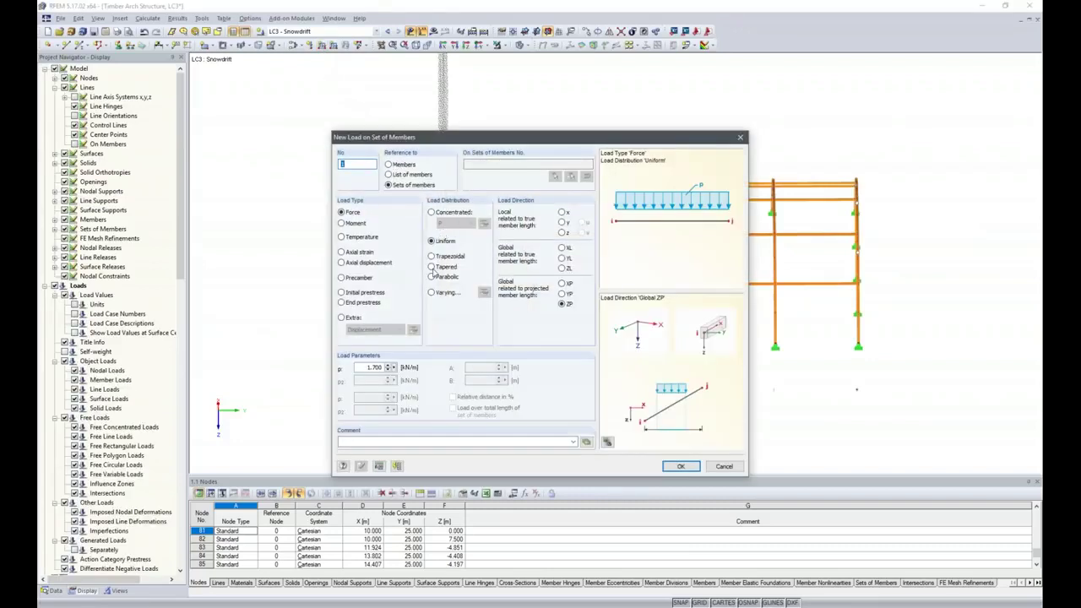
click(432, 294)
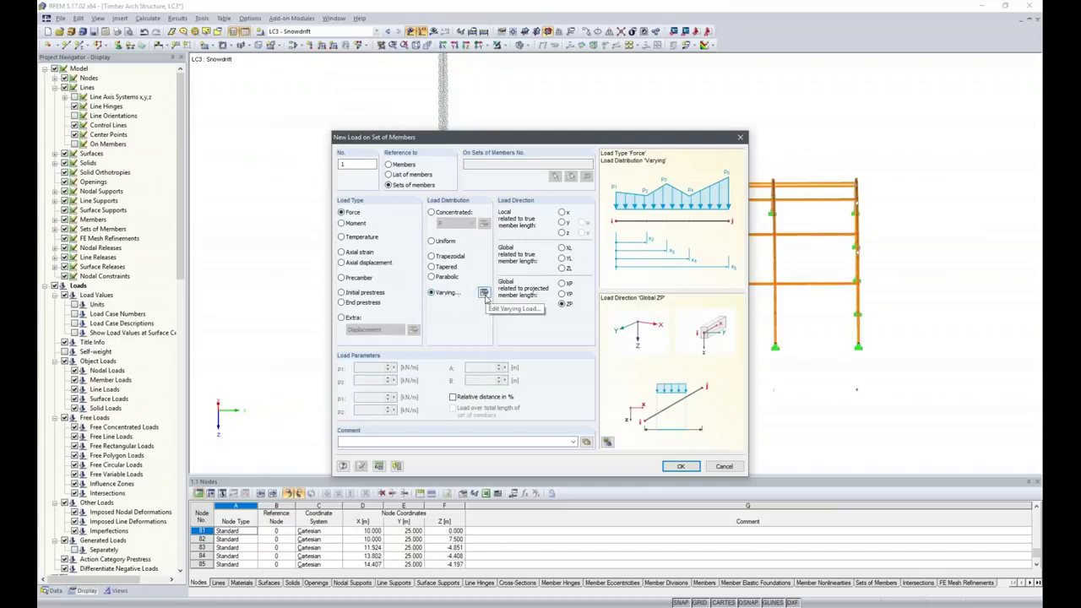
click(484, 293)
click(407, 215)
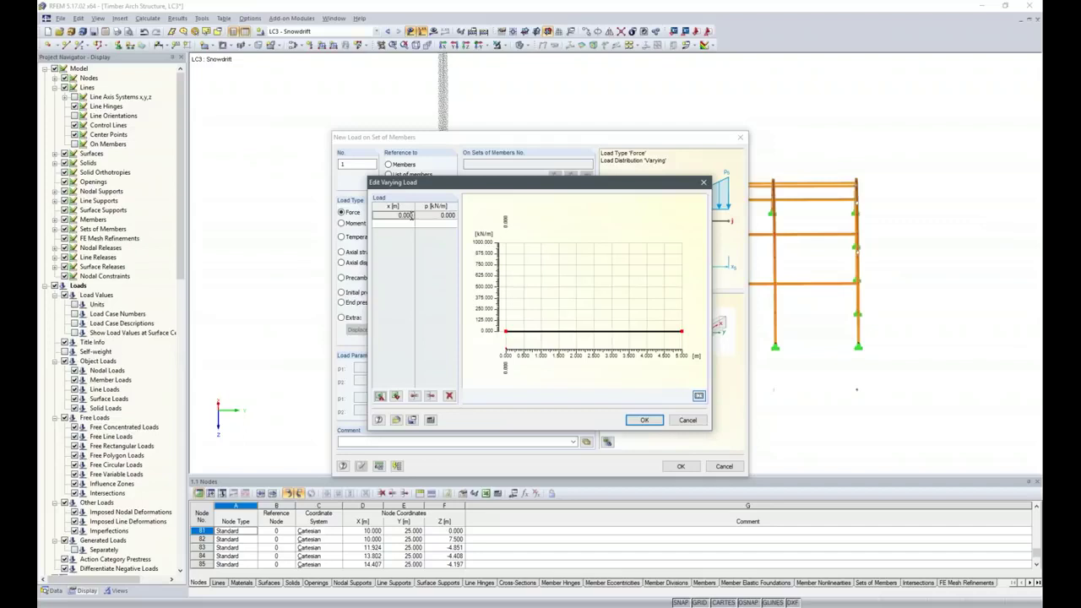
click(434, 217)
key(Tab)
text(5)
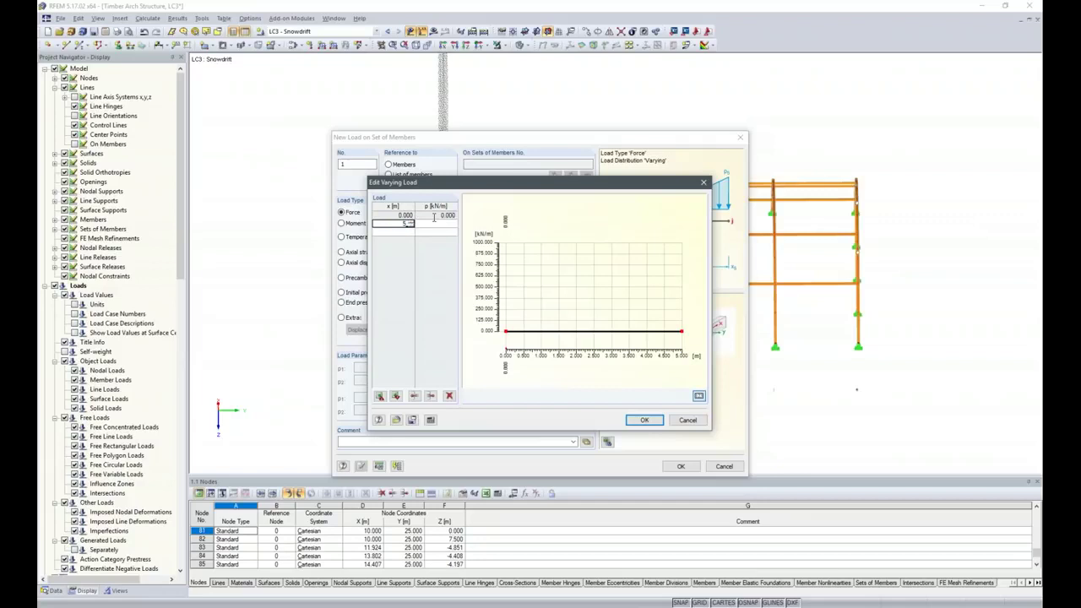
key(Tab)
text(8)
key(Tab)
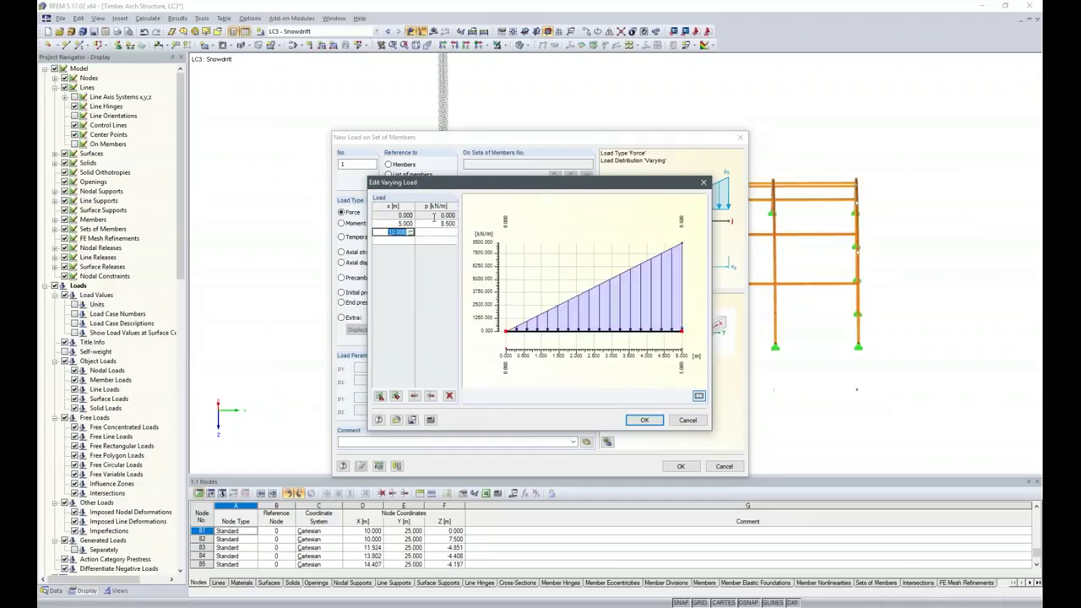
- Complete the varying load with 0 kN/m at 10 m, 4.25 kN/m at 15 m and 0 kN/m at 20 m
key(Tab)
text(0)
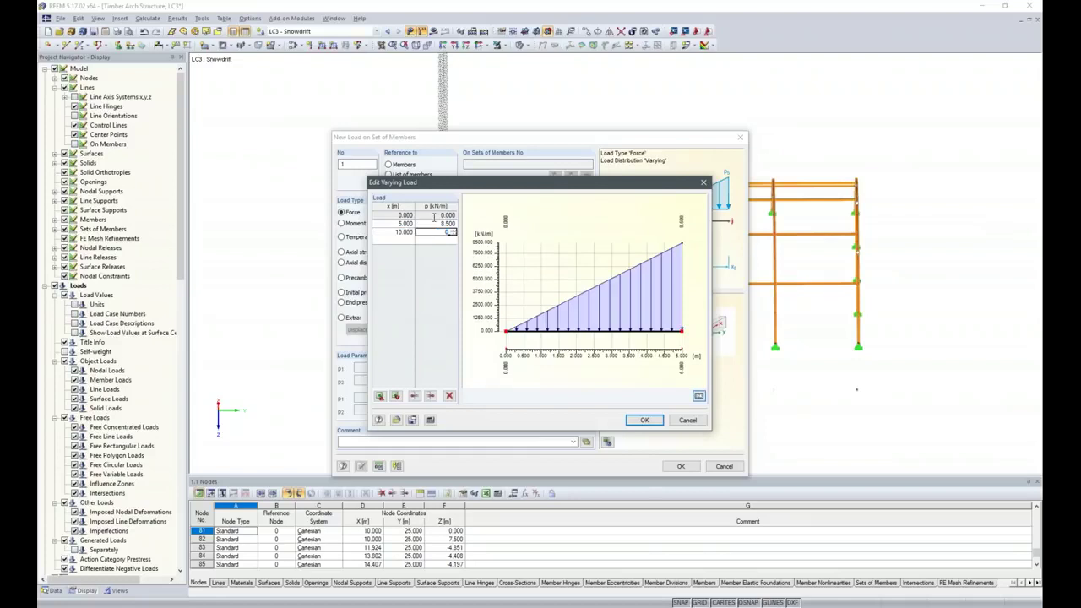
key(Tab)
text(4.)
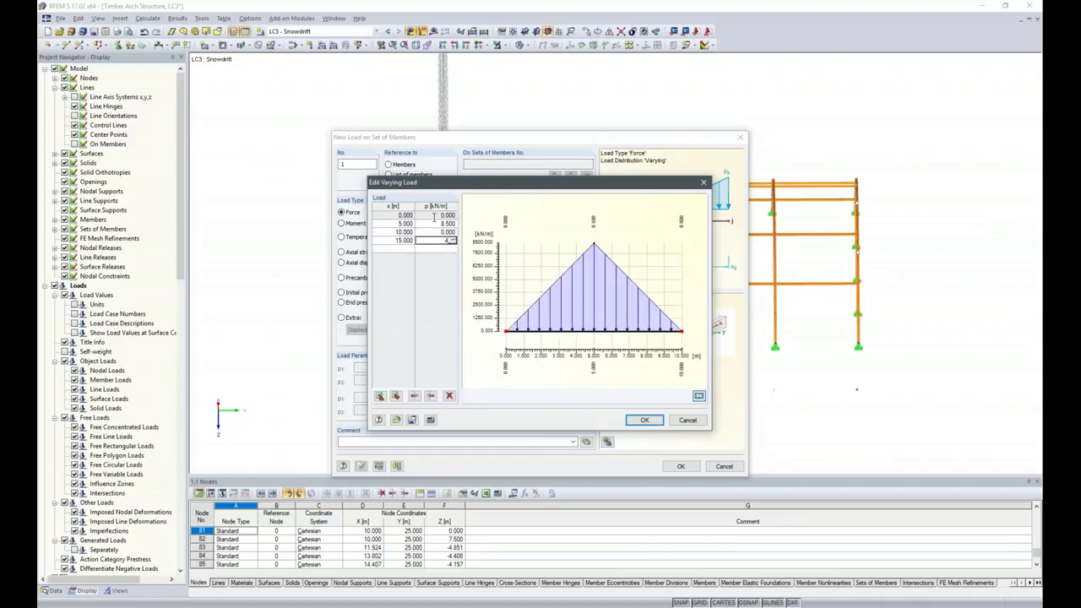
key(Return)
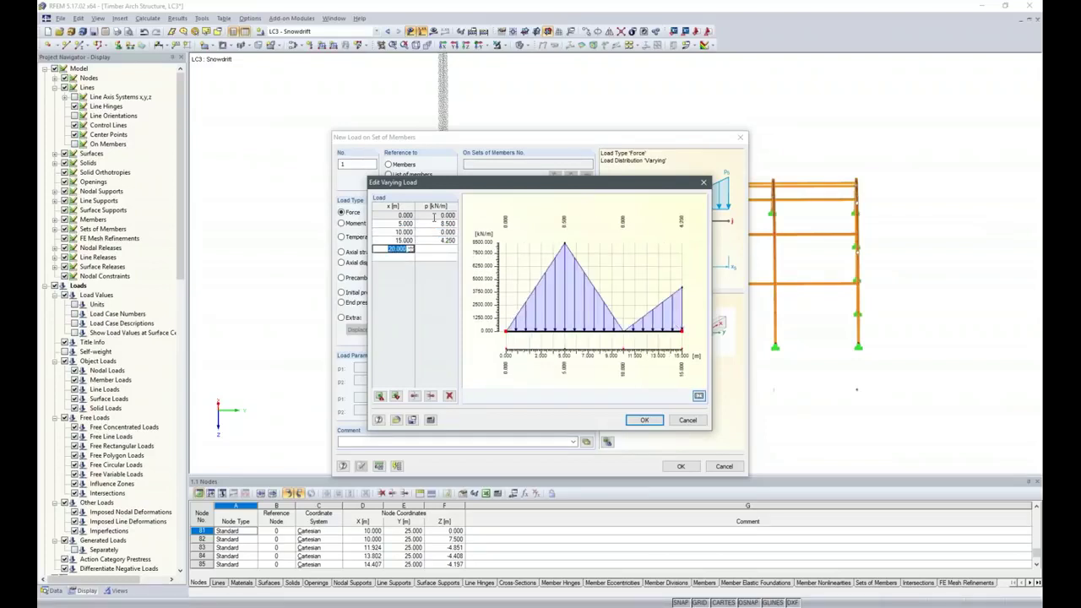
key(Return)
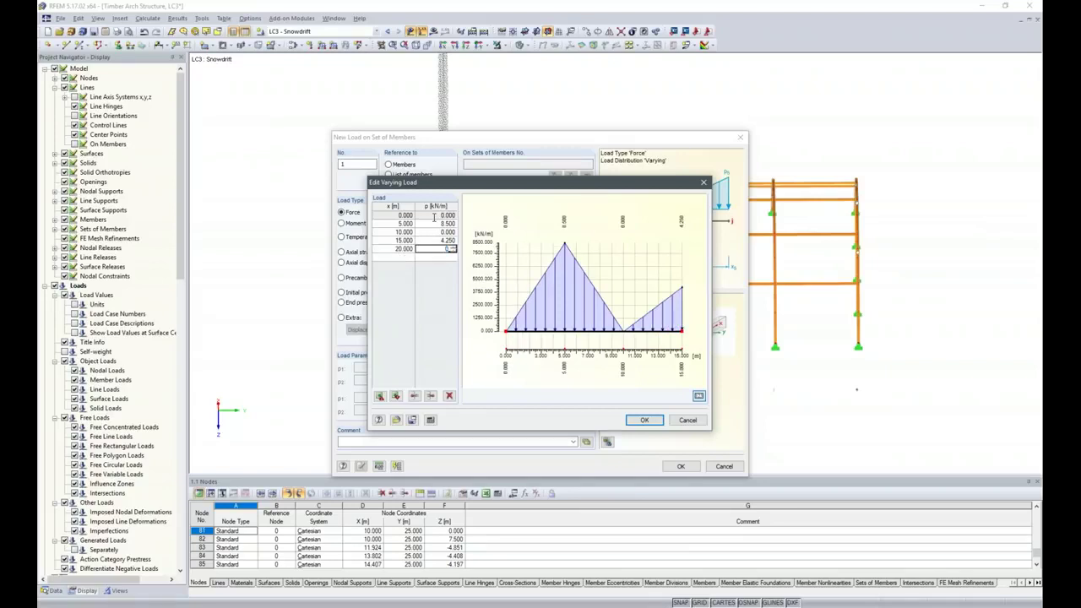
key(Return)
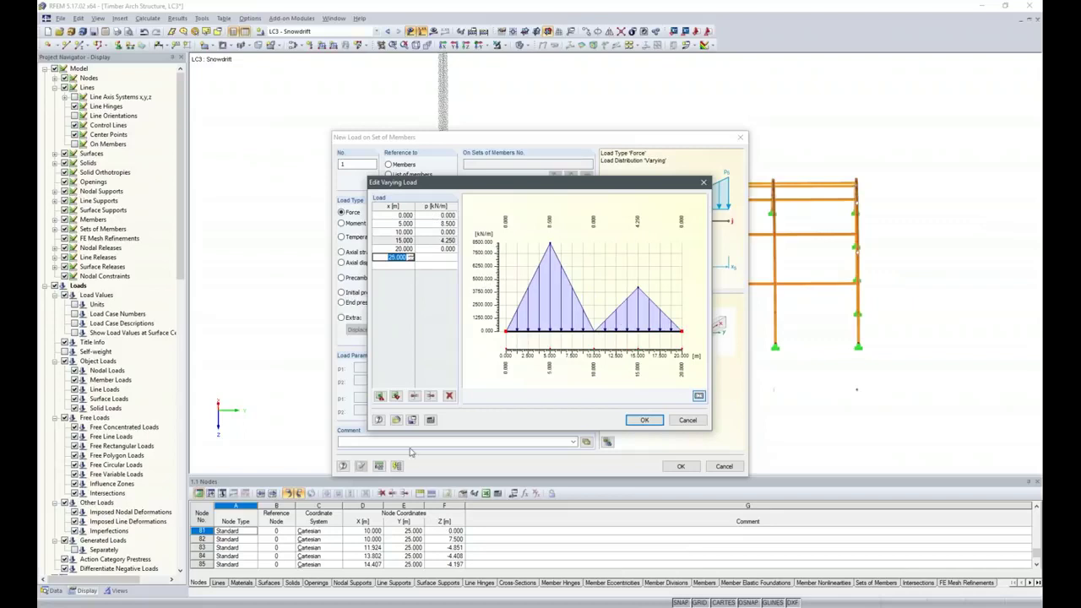
click(642, 420)
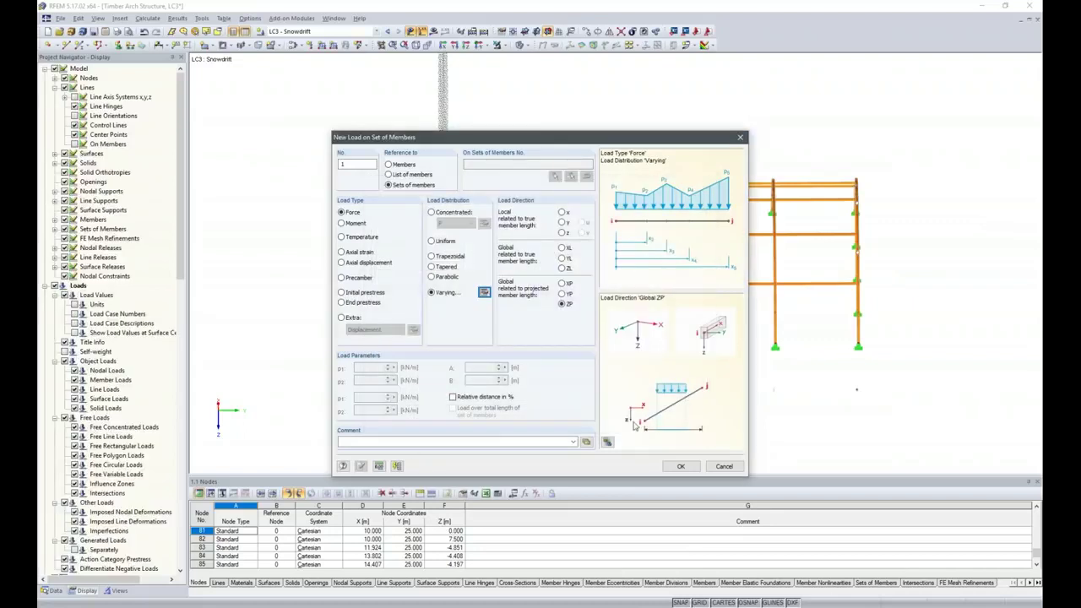
- Apply the varying snowdrift load to the member sets of the four inner arches
click(683, 467)
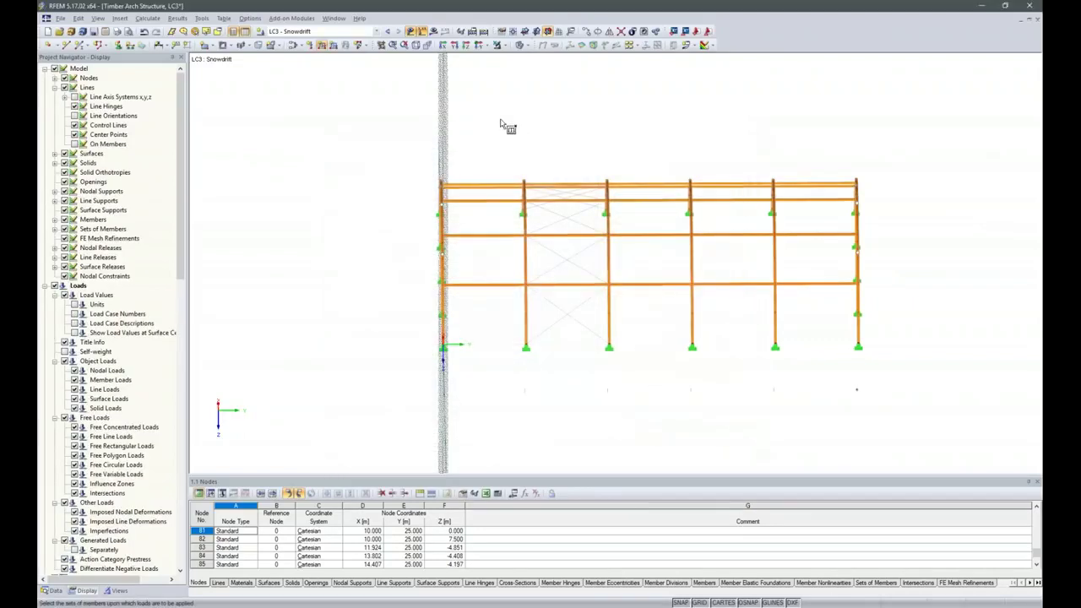
ctrl+middle_drag(604, 399, 687, 426)
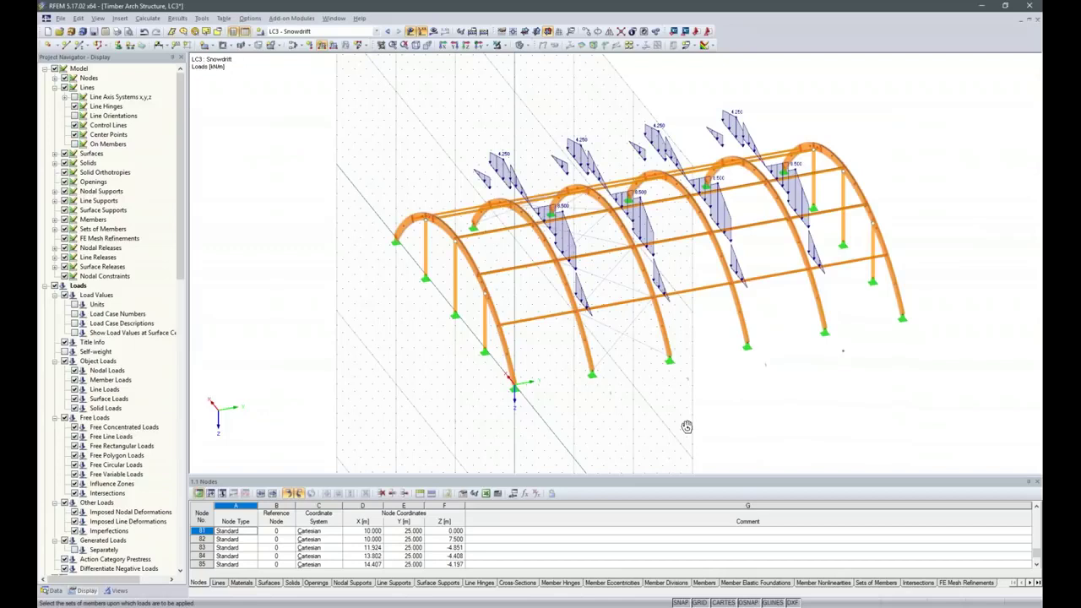
mouse_move(538, 605)
- Define a second varying load on sets of members with 4.25 kN/m at 5 m and 2.125 kN/m at 15 m
ctrl+middle_drag(774, 435, 658, 403)
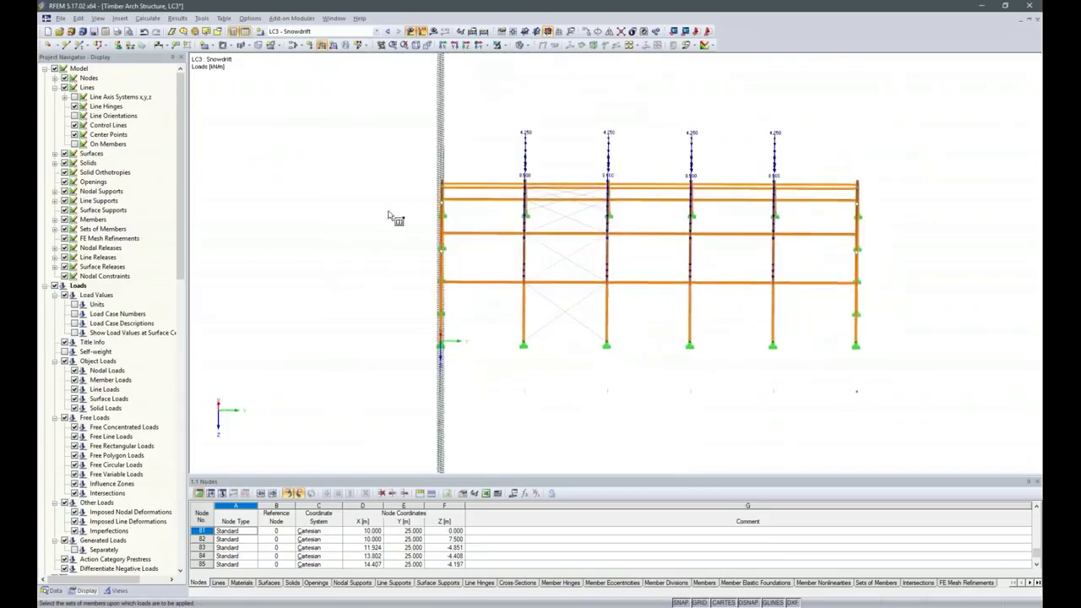
click(321, 47)
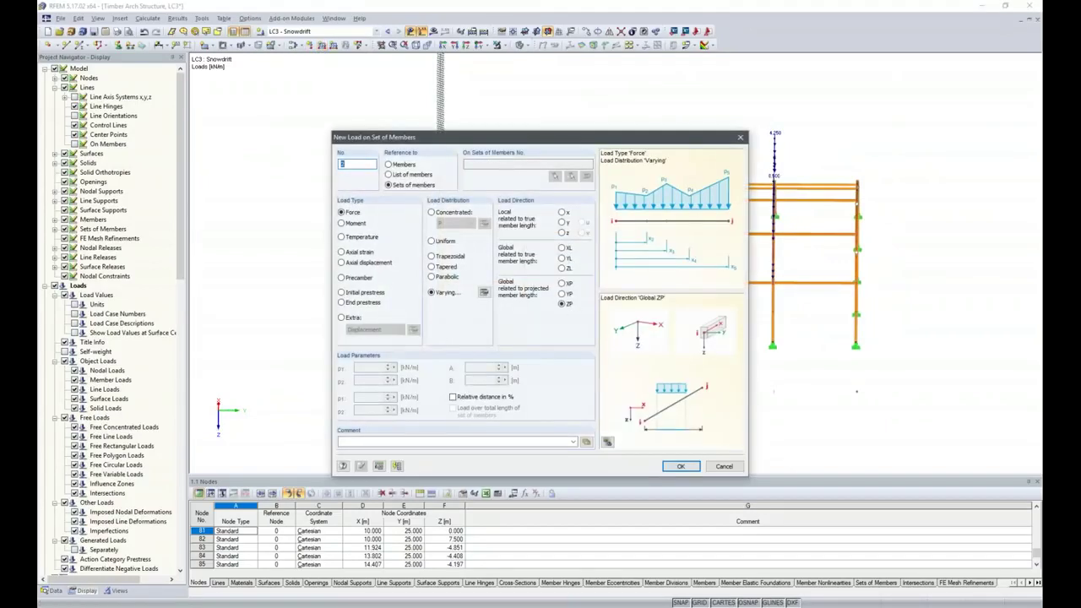
click(484, 292)
click(436, 223)
click(436, 223)
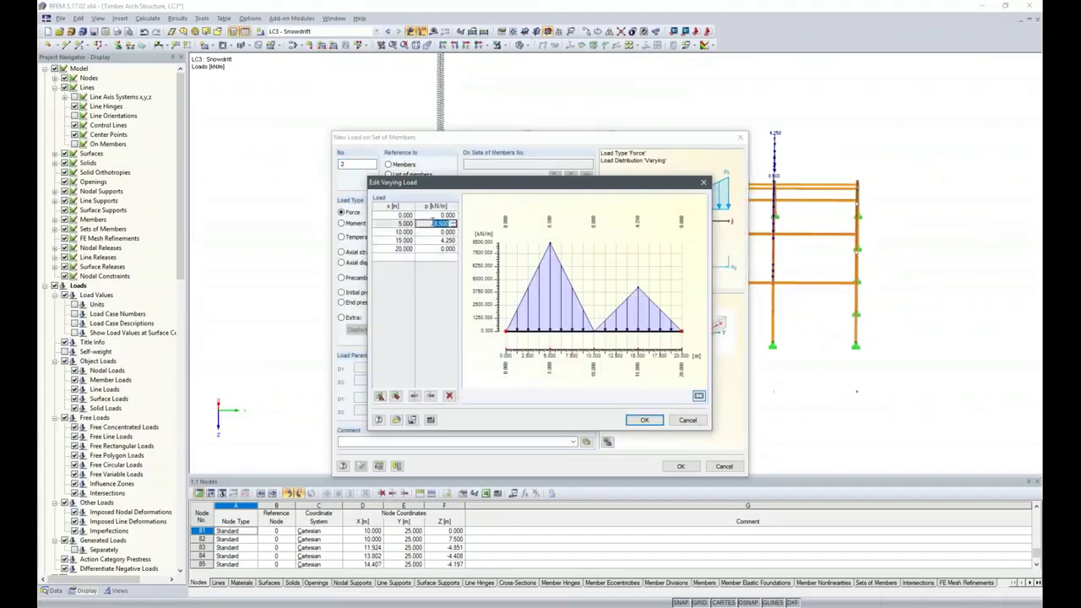
text(4.25)
click(436, 240)
click(436, 241)
text(2.)
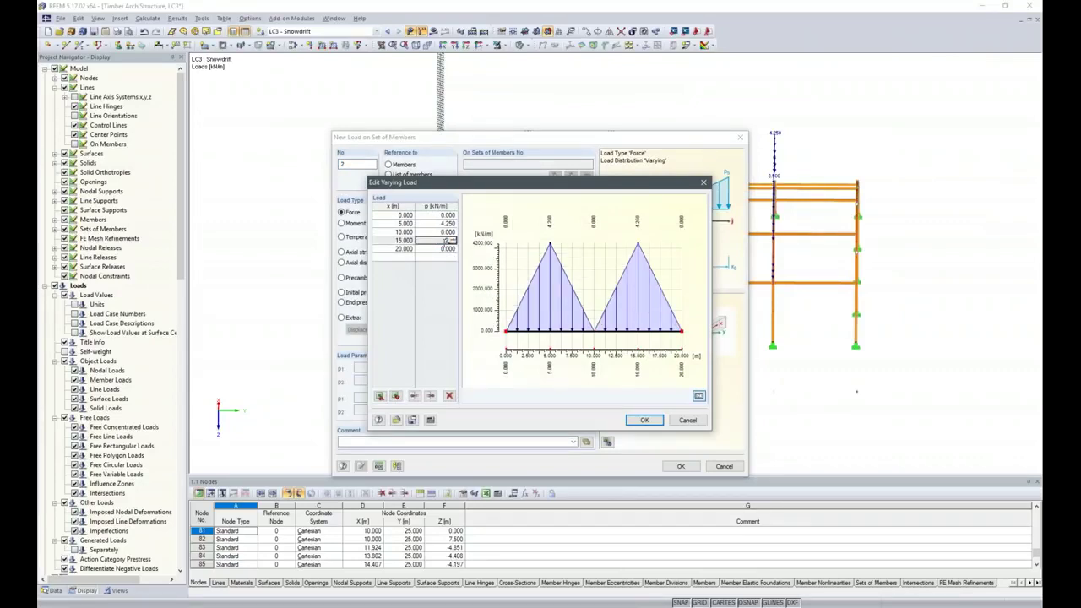
text(125)
key(Tab)
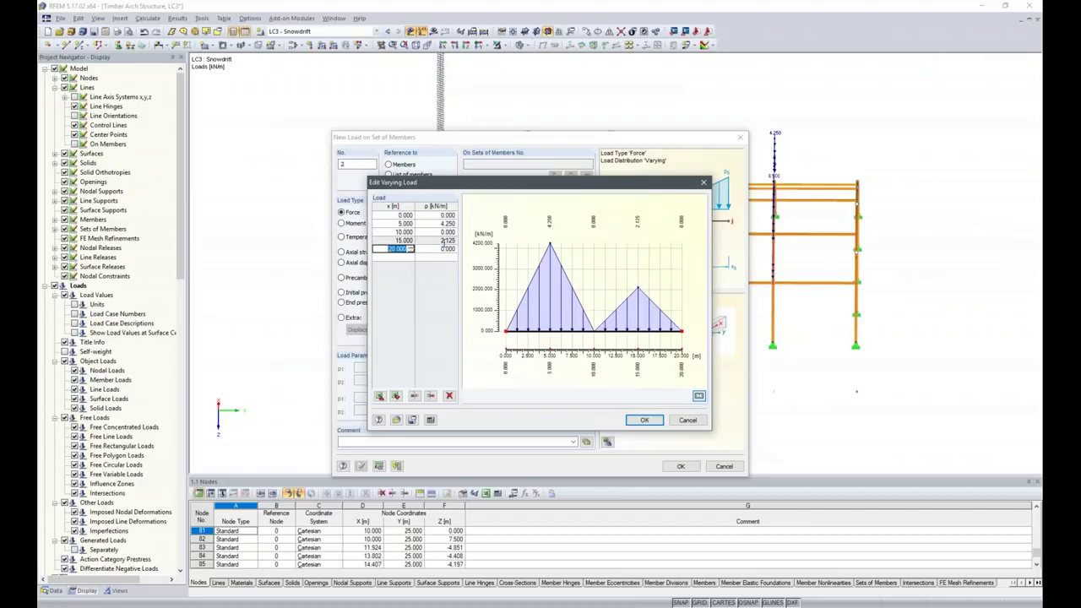
click(644, 420)
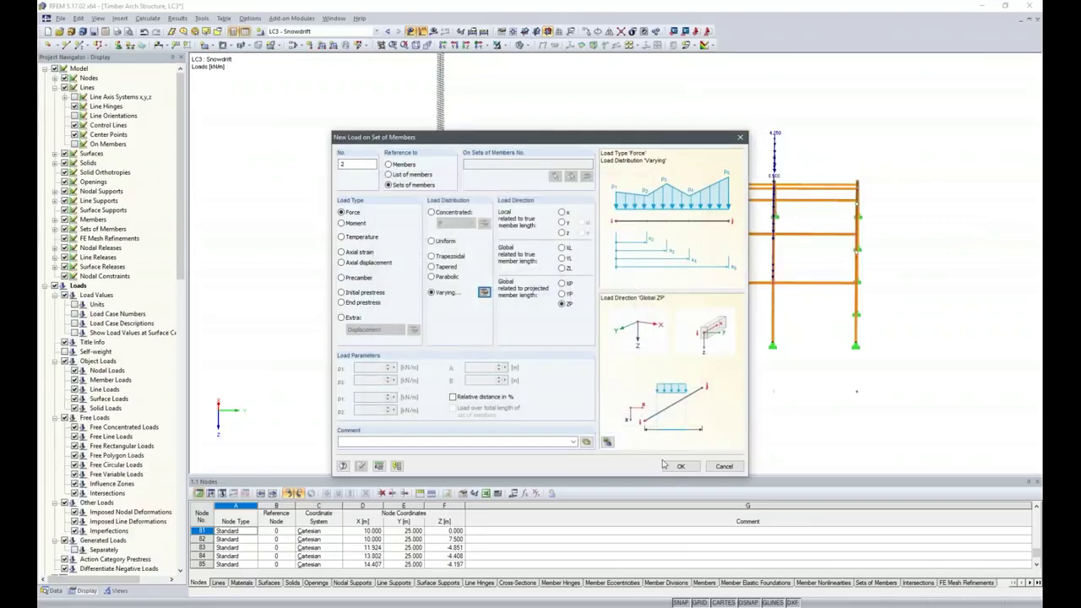
- Apply the reduced varying snowdrift load to the member sets of the two end arches
click(679, 467)
drag(401, 133, 463, 333)
drag(832, 139, 892, 409)
ctrl+middle_drag(700, 445, 879, 386)
ctrl+middle_drag(526, 398, 629, 399)
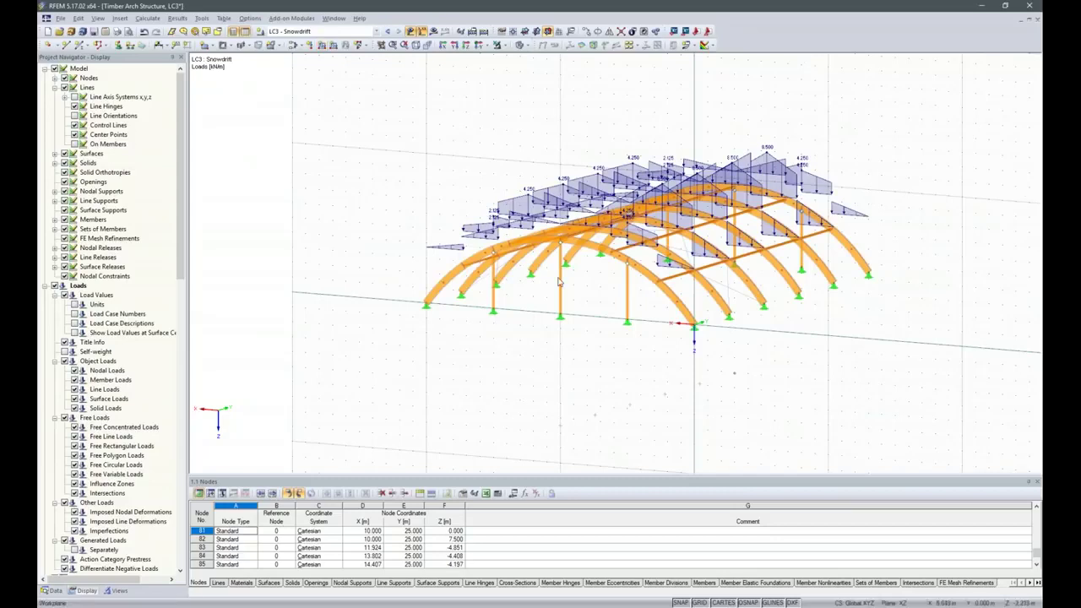
- Create load case LC4 described as "Wind in +X" with the action category Wind
click(260, 36)
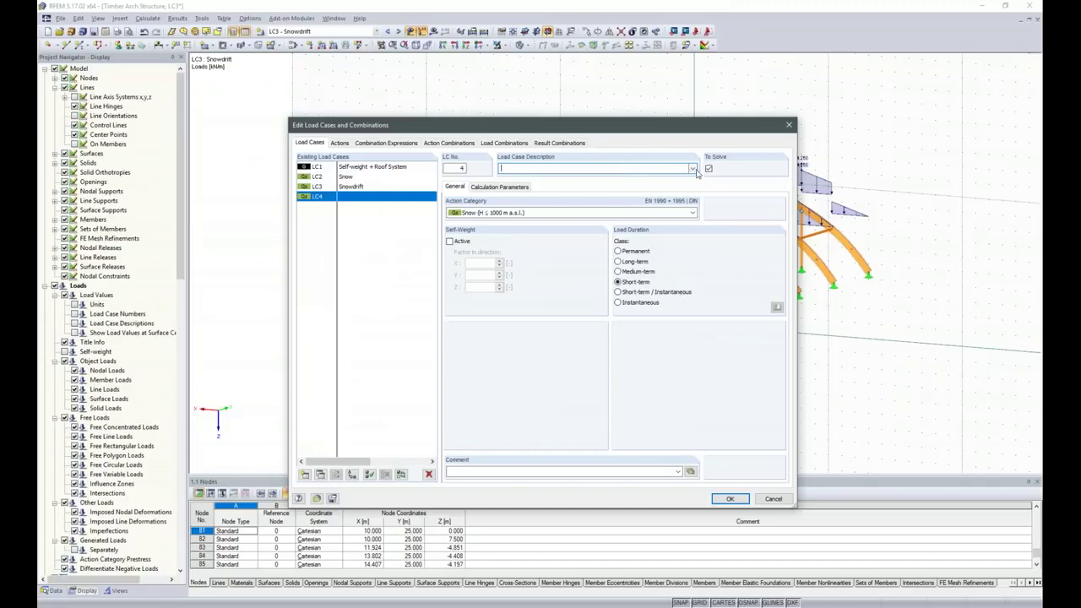
drag(664, 127, 1080, 304)
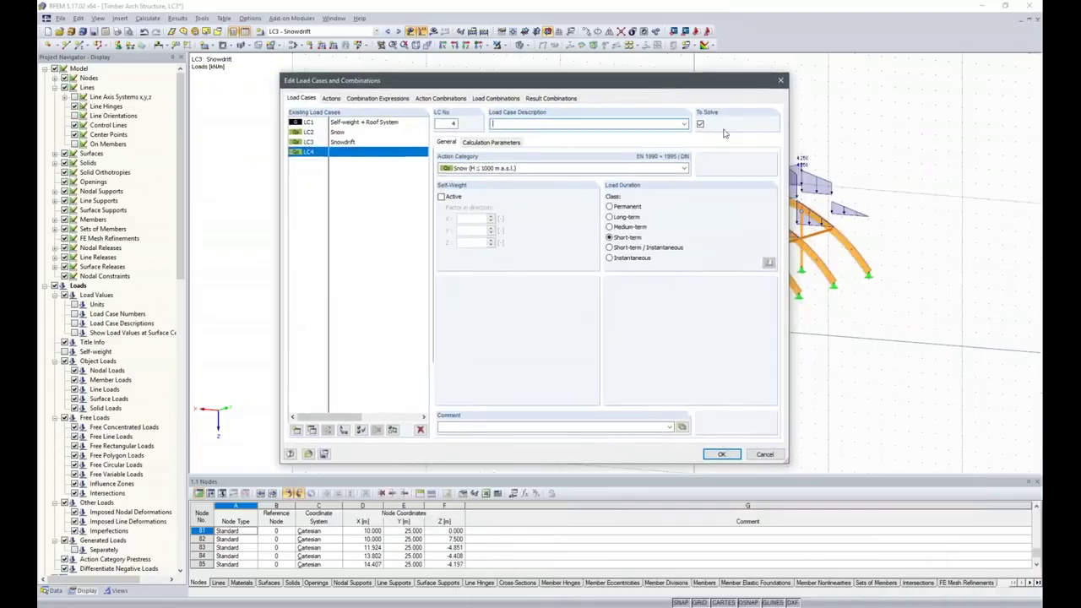
click(684, 125)
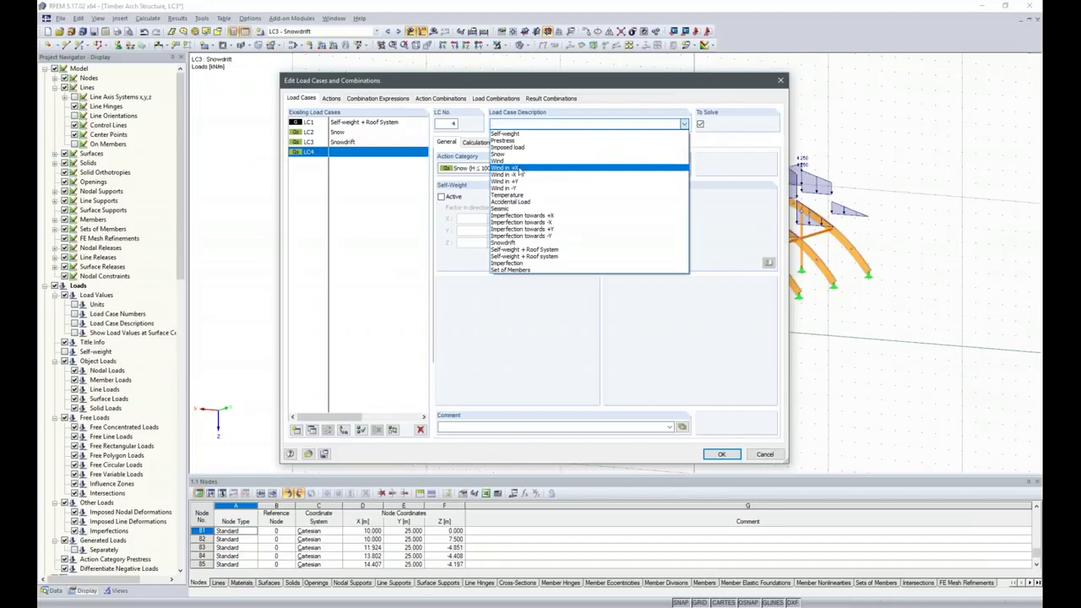
click(521, 173)
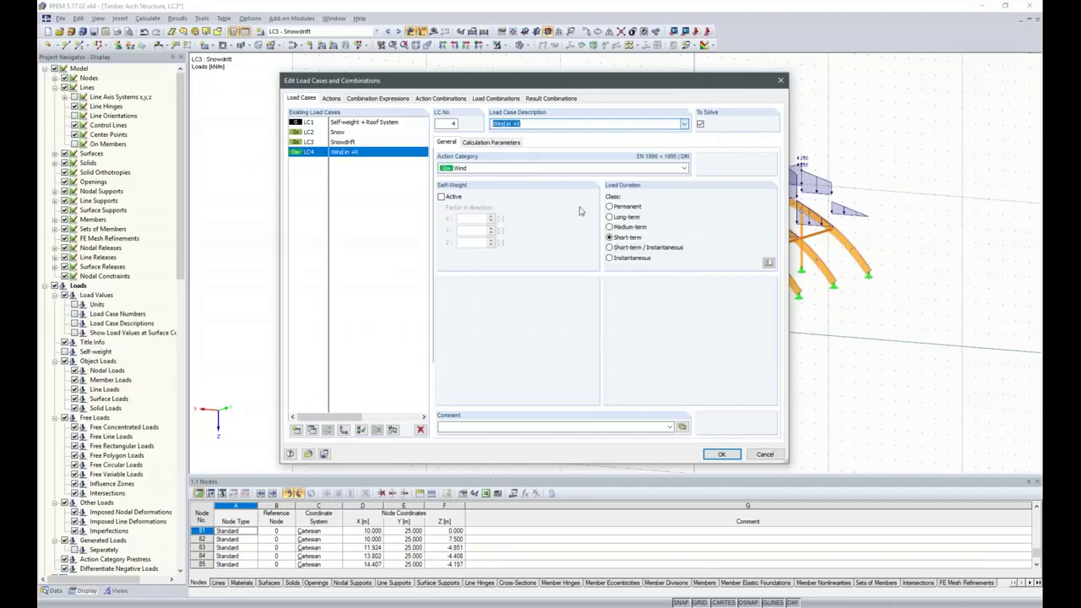
click(721, 455)
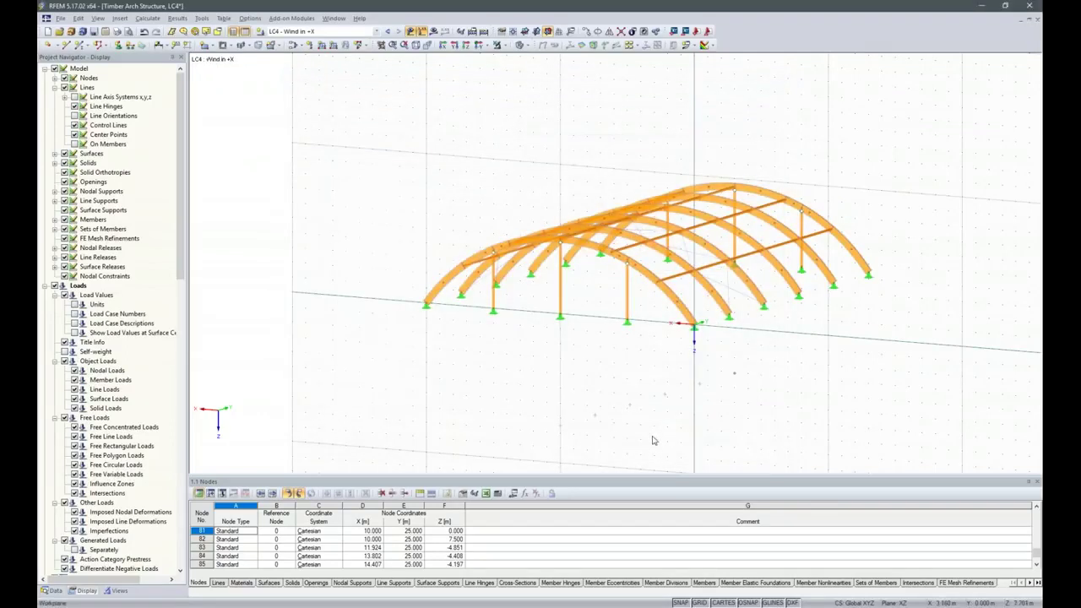
- Switch to the presentation to review the lateral wind load zones per EN 1991-1-4 for vaulted roofs, and return to RFEM
mouse_move(848, 606)
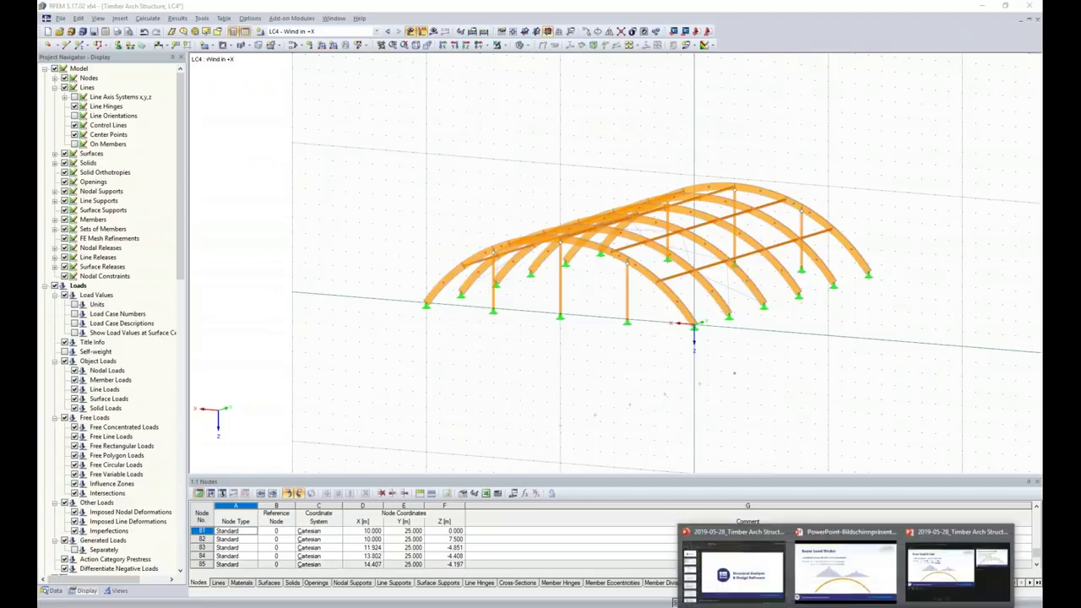
click(850, 587)
click(584, 292)
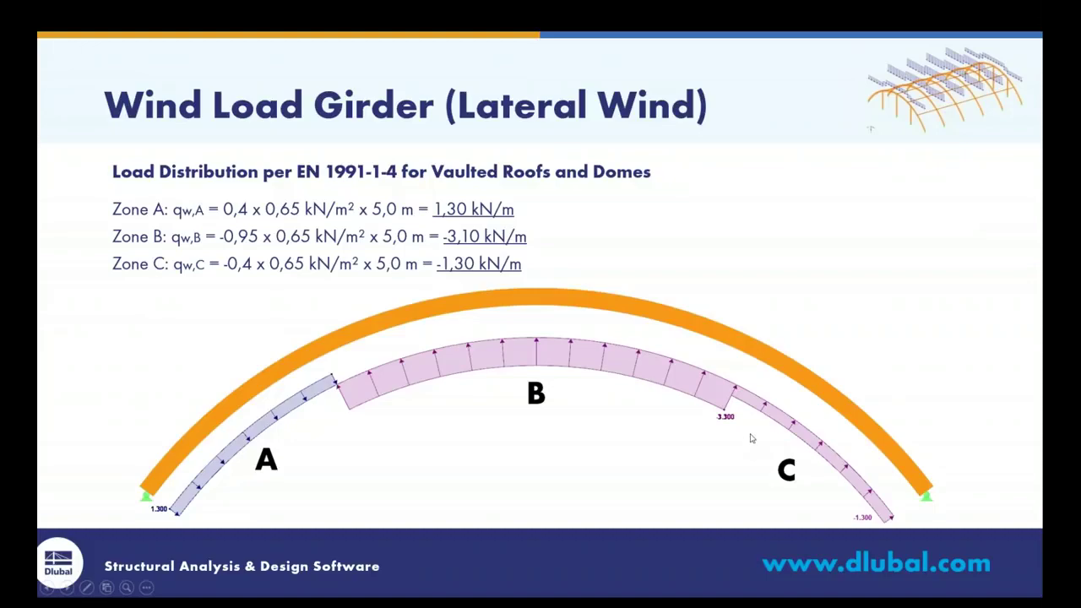
key(alt+Tab)
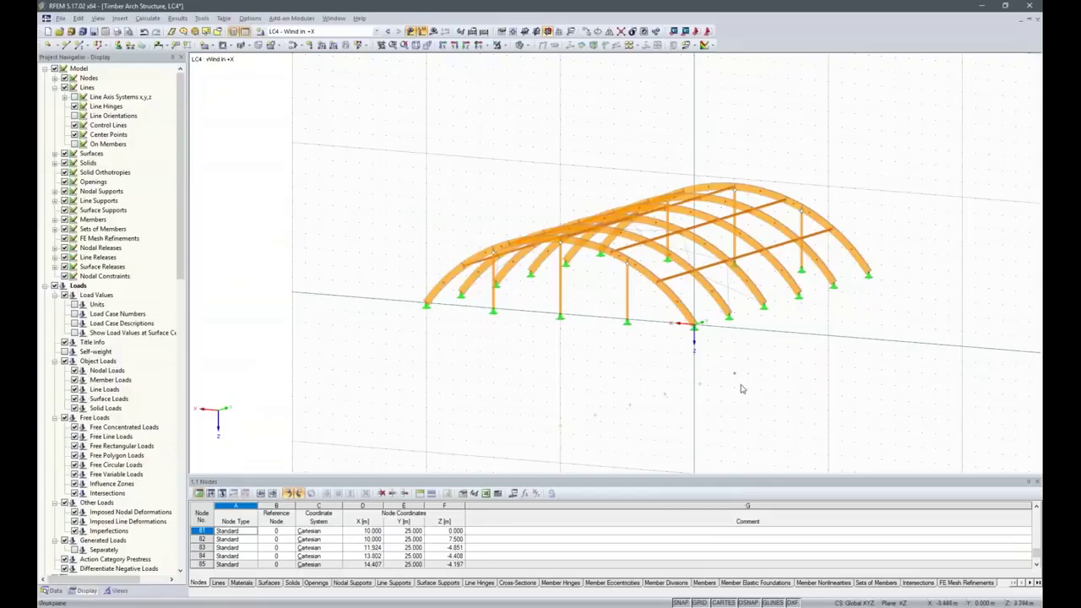
- Start a new load on sets of members in the wind load case LC4
ctrl+middle_drag(828, 399, 532, 443)
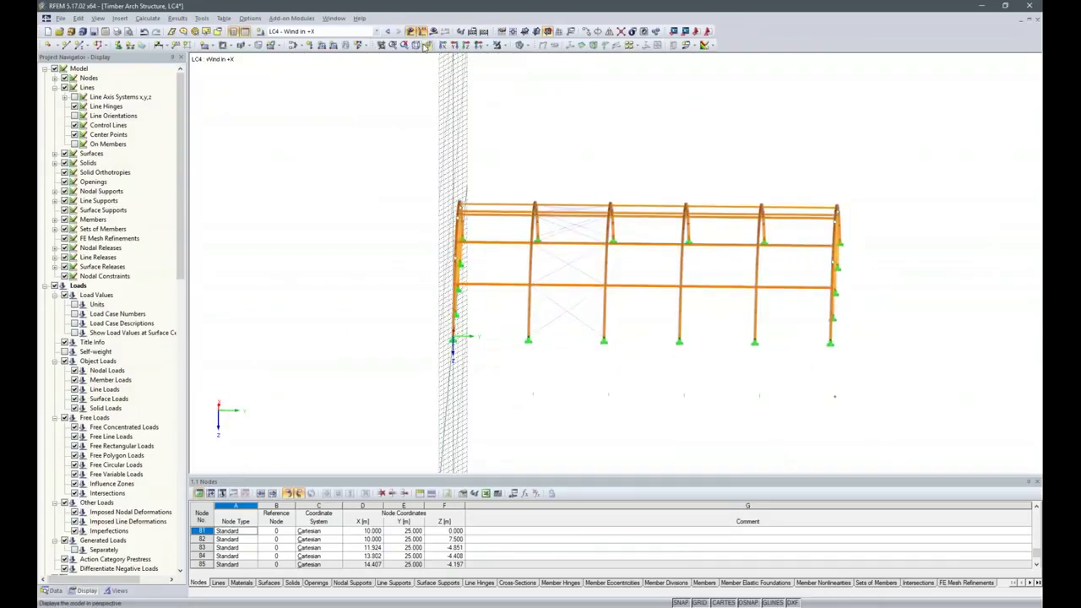
click(318, 46)
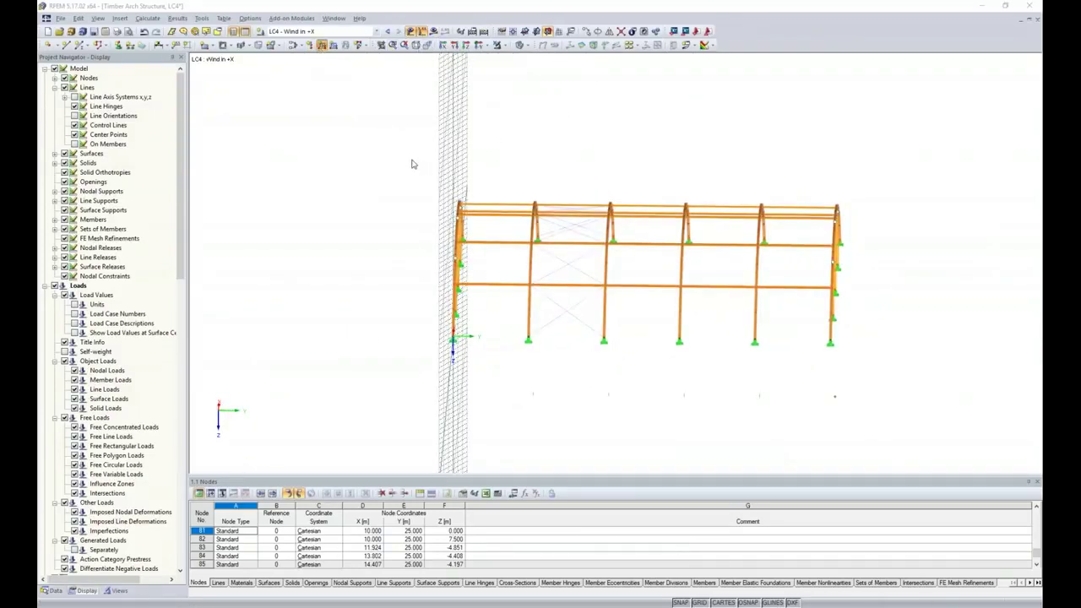
- Start a new varying force load on sets of members and enable relative distances in %
click(402, 188)
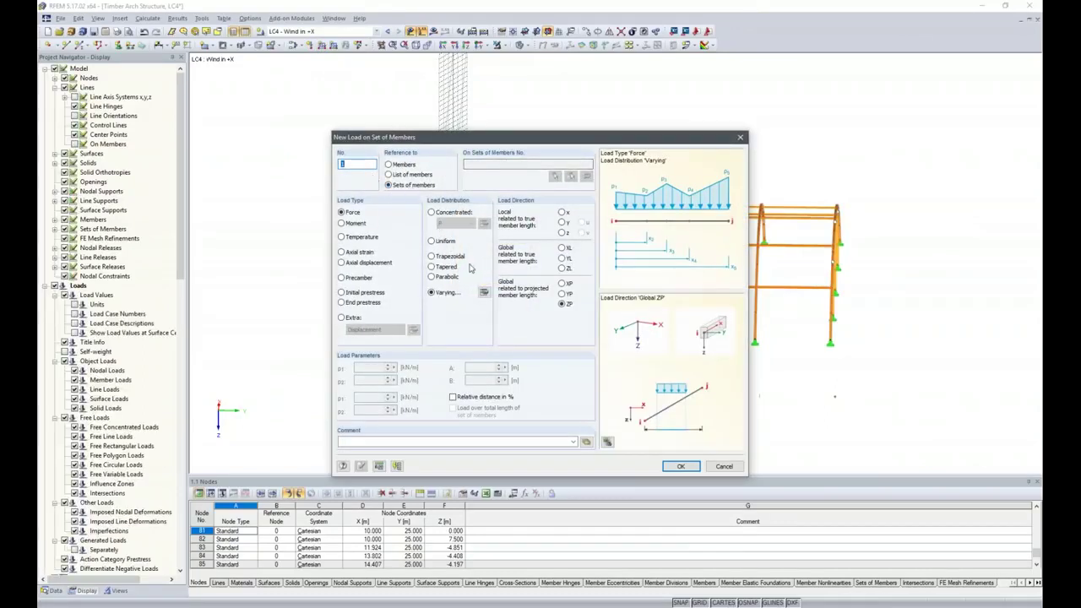
click(484, 292)
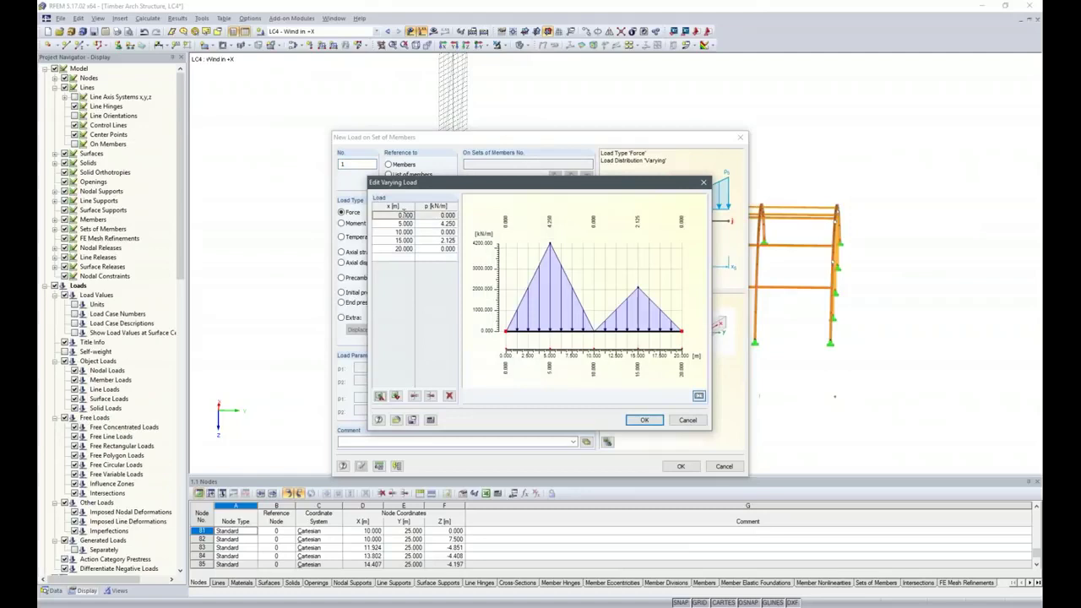
click(688, 420)
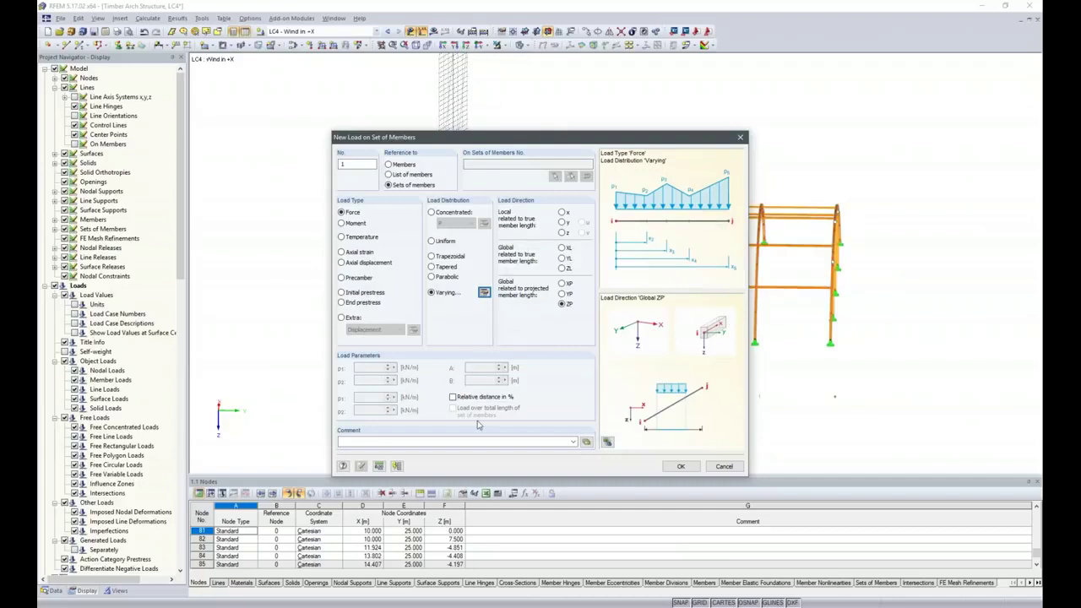
click(452, 397)
- In the varying load table, set the x positions of the second and third points to 25 %
click(485, 293)
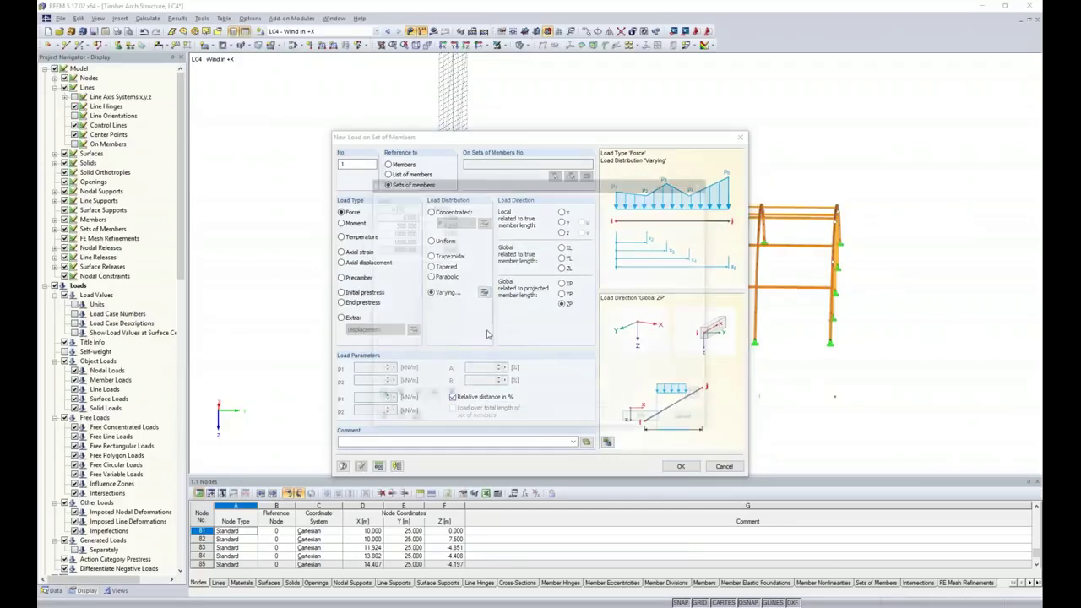
click(395, 223)
click(395, 223)
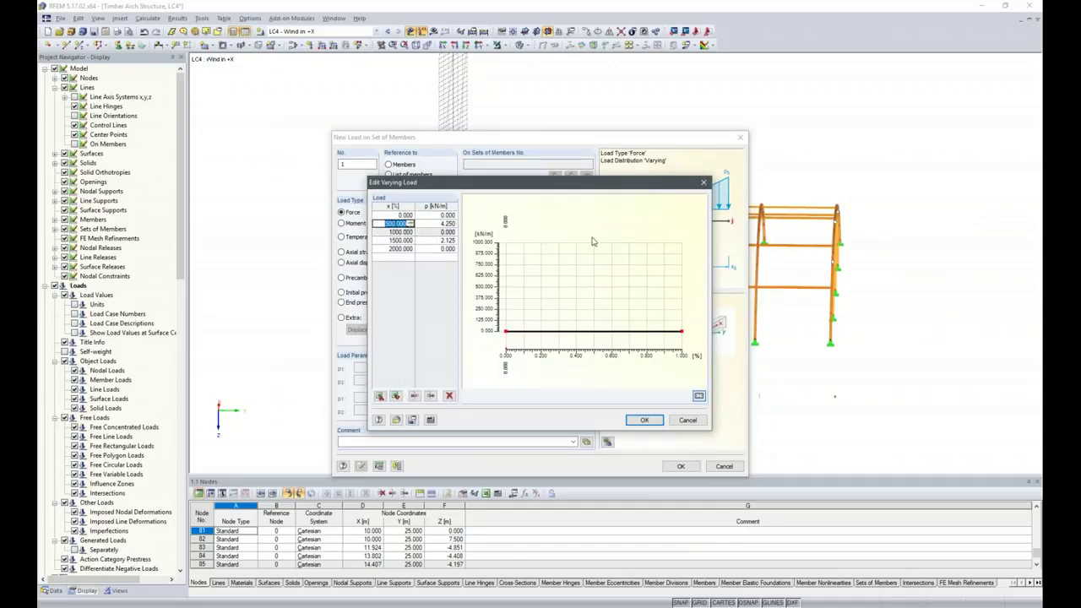
text(25)
key(Tab)
key(Tab)
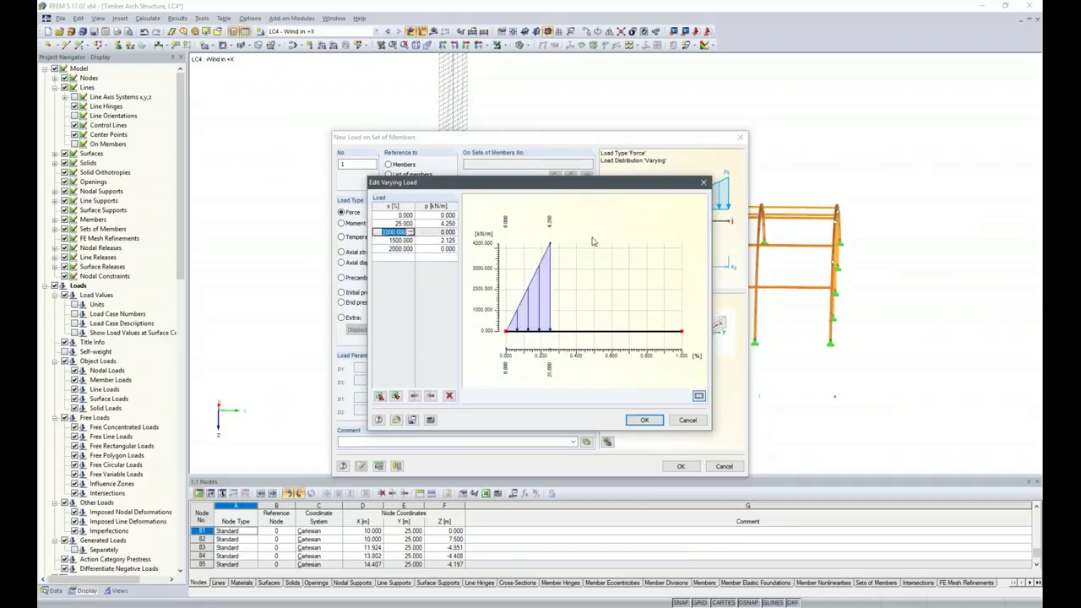
text(25)
key(Tab)
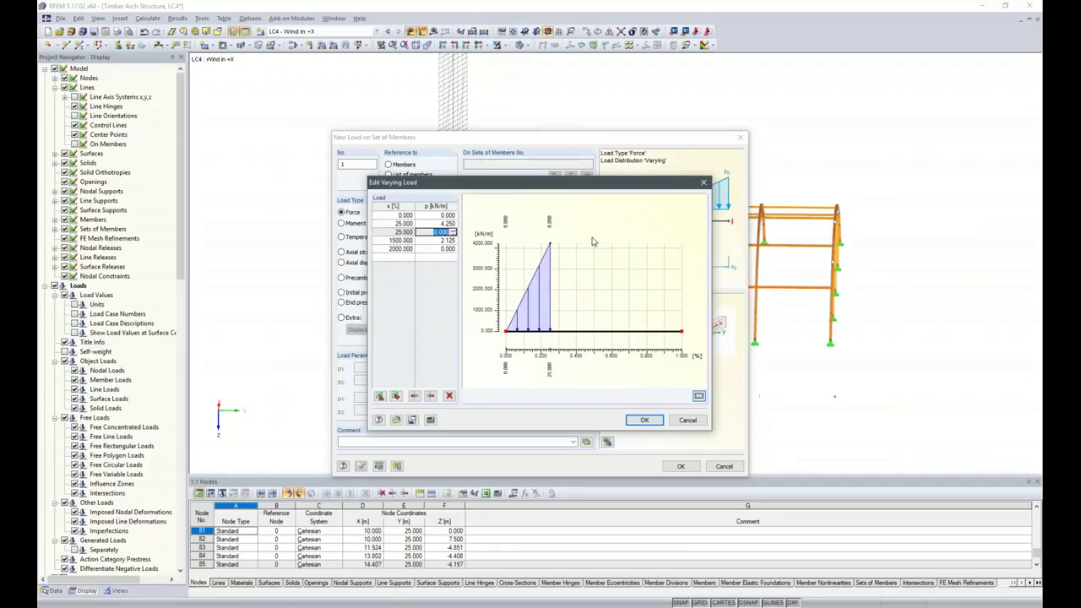
- Set the x positions of the fourth and fifth load points to 75 % and add a sixth point at 100 %
key(Tab)
text(75)
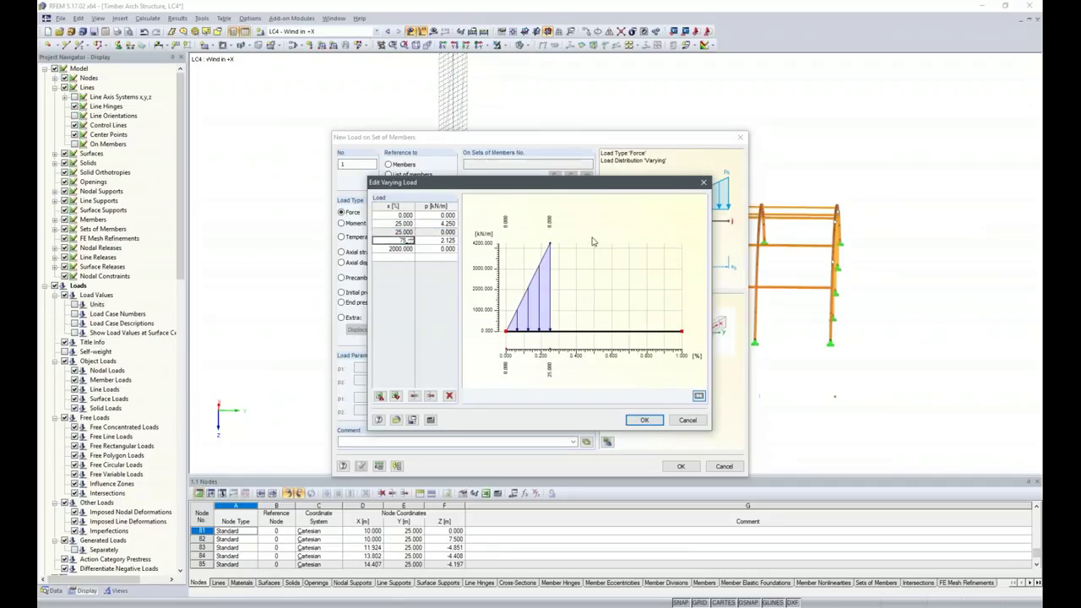
key(Tab)
key(Tab)
text(75)
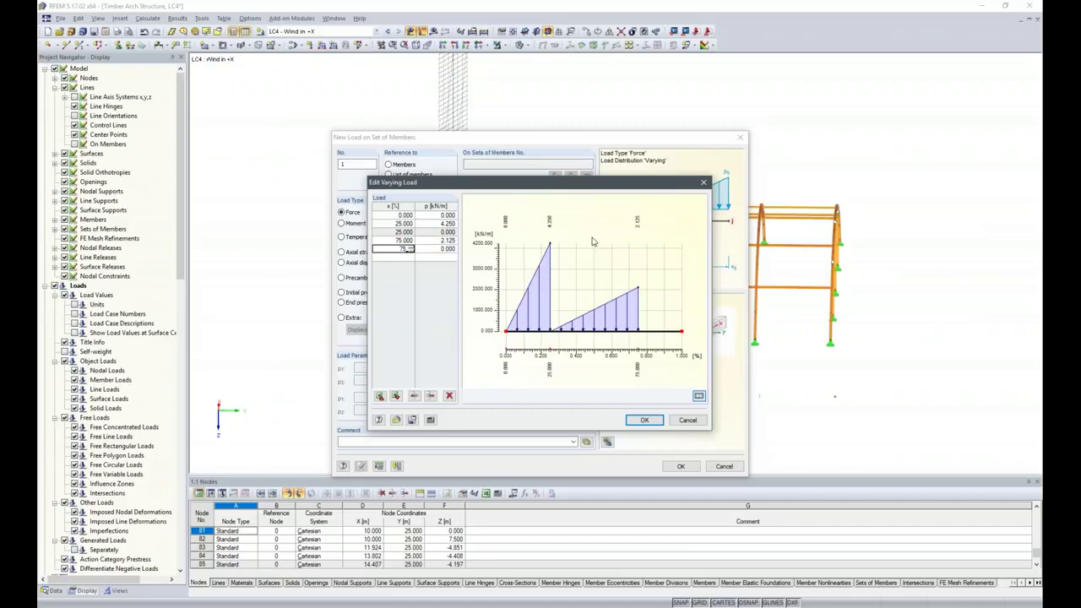
key(Tab)
key(Tab)
text(1)
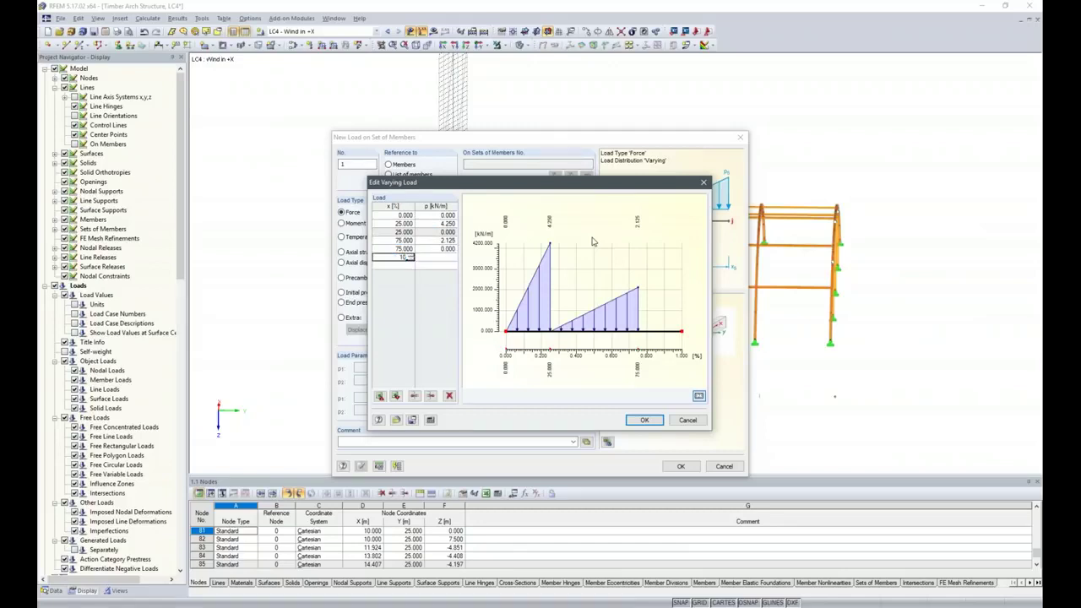
text(00)
key(Tab)
- Set the load at the 0 % point and the first 25 % point to 1.3 kN/m
key(Up)
key(Up)
key(Up)
key(Up)
key(Up)
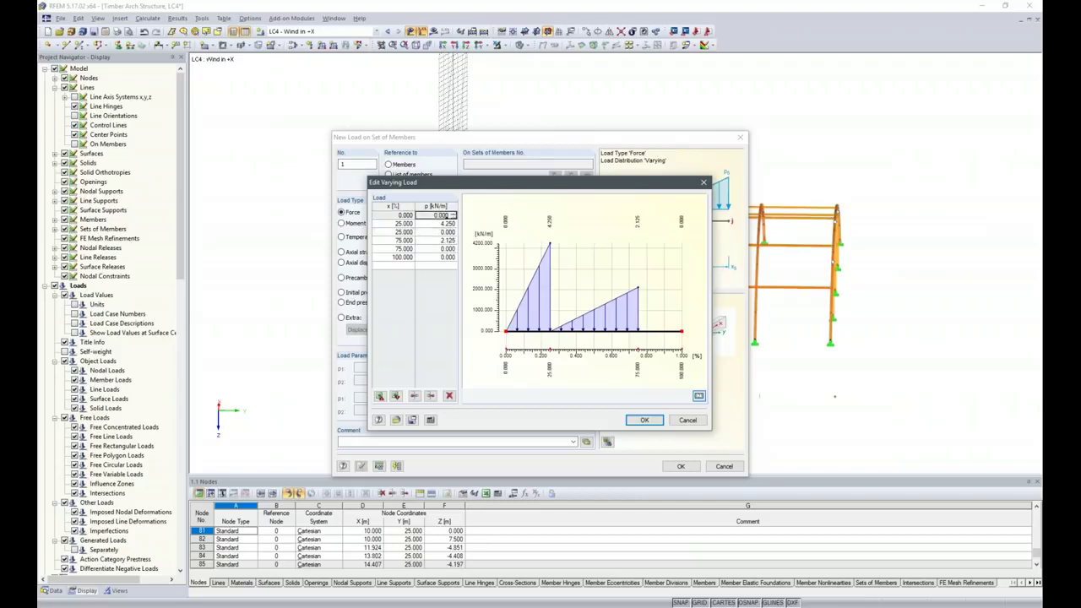
double_click(442, 217)
text(1.3)
key(Down)
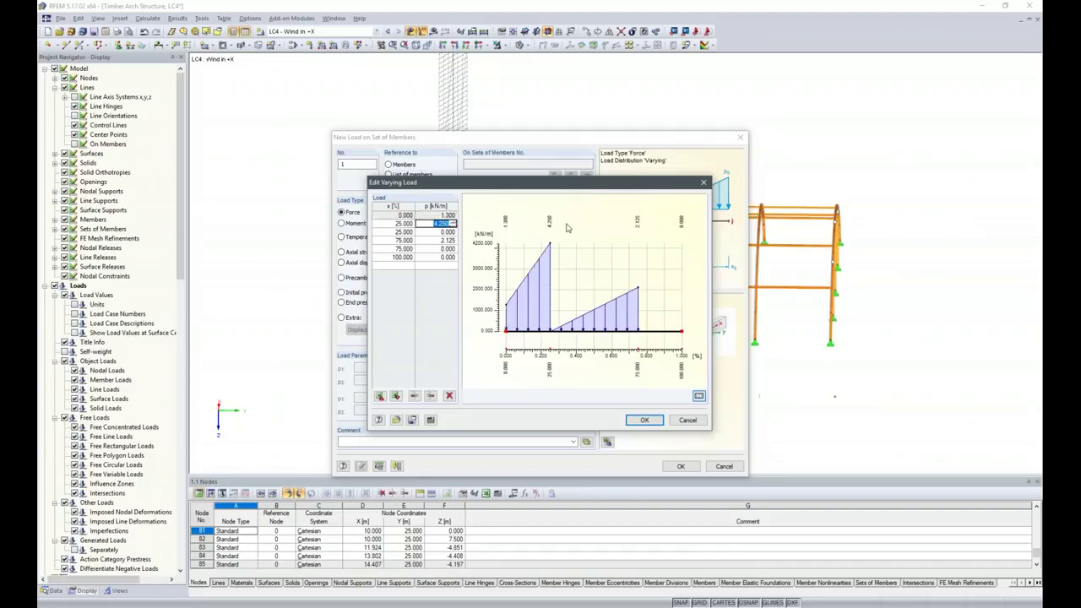
text(1.3)
key(Down)
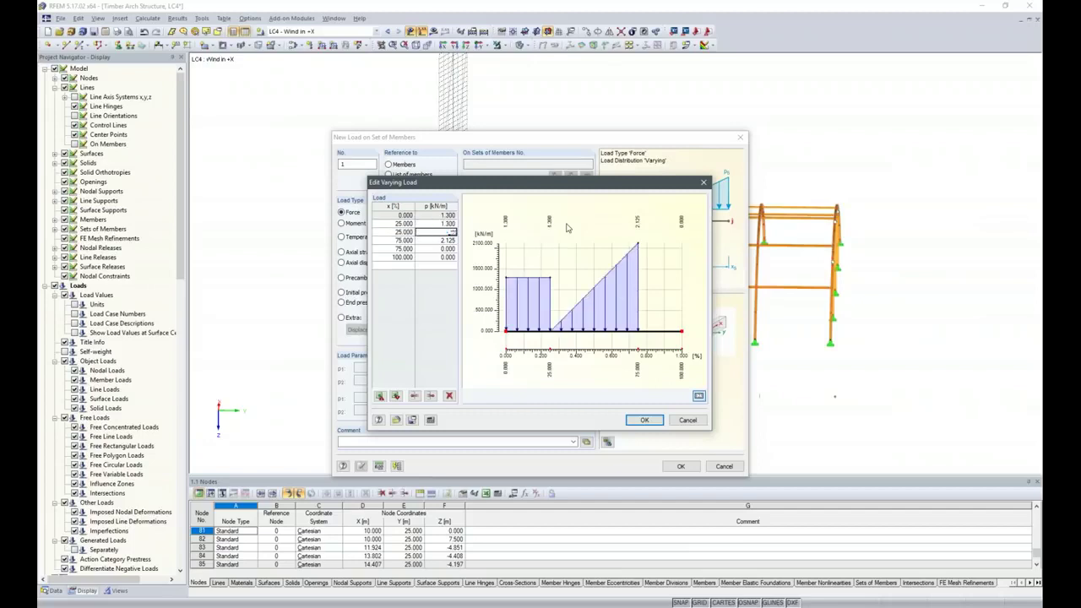
- Set the load to -3.1 kN/m from 25 to 75 % and -1.3 kN/m from 75 to 100 %, and accept the table
key(Down)
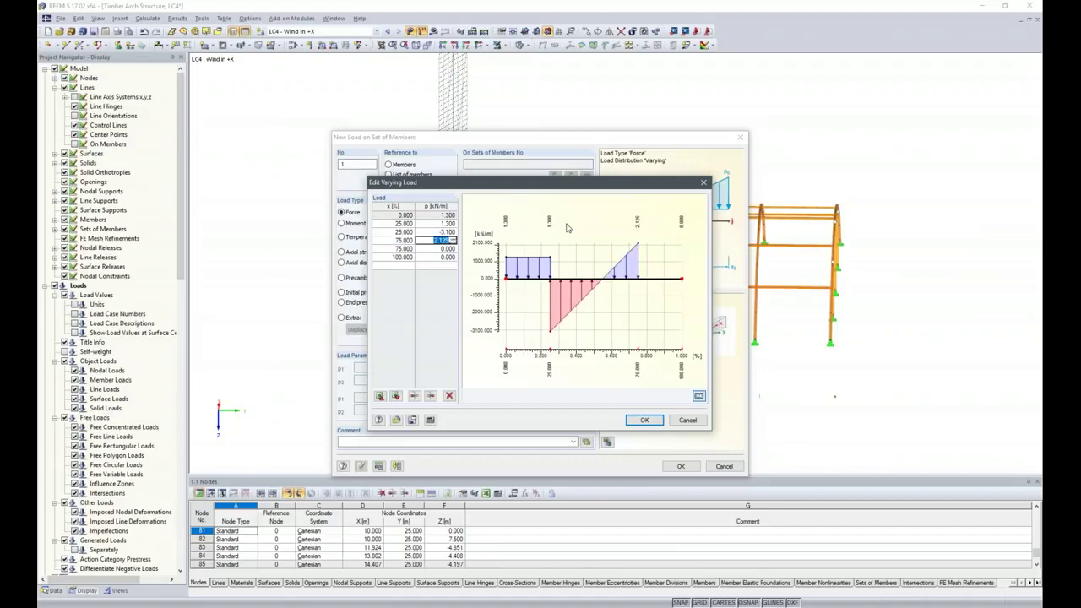
key(Tab)
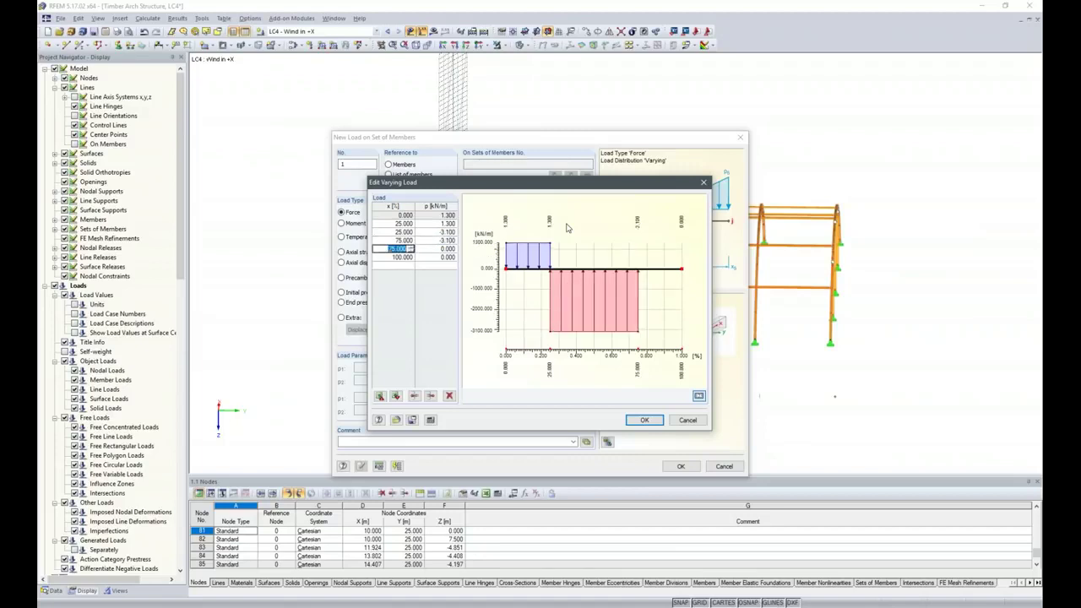
key(Tab)
text(-1.3)
key(Tab)
key(Tab)
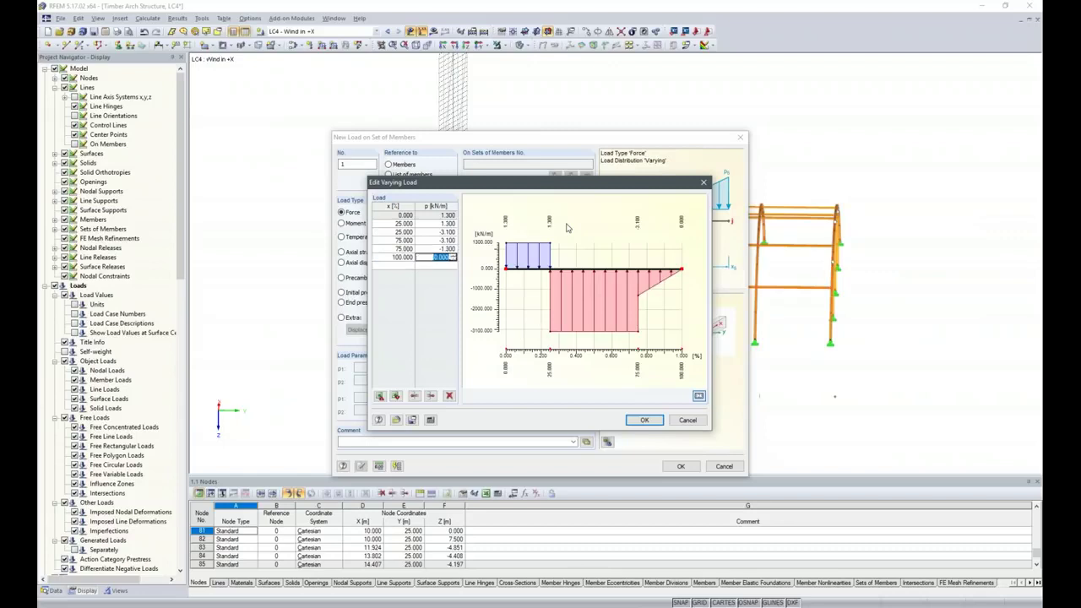
text(-1.3)
key(Tab)
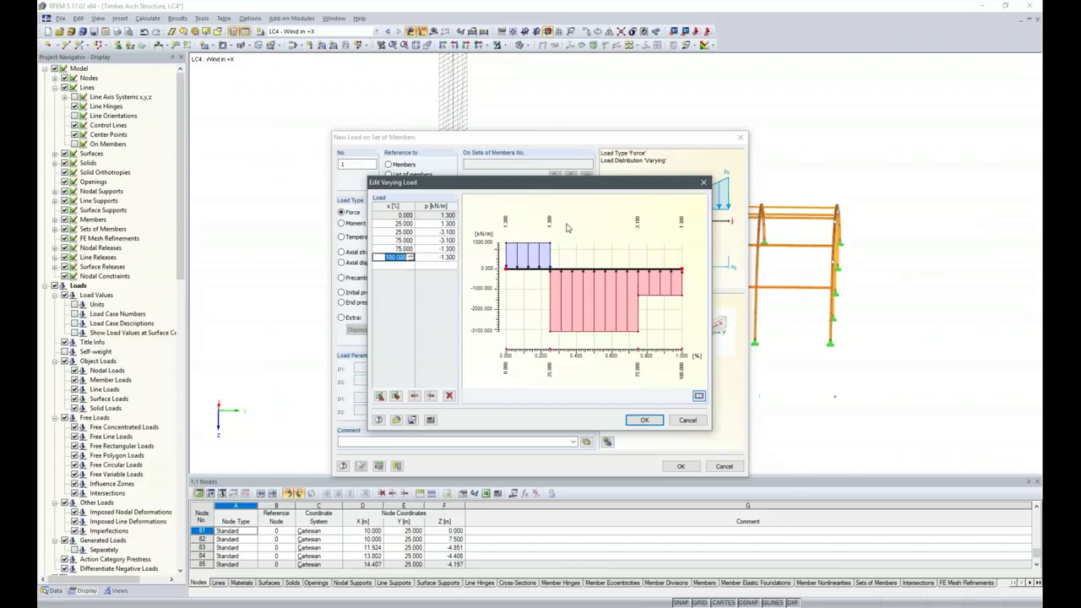
click(643, 424)
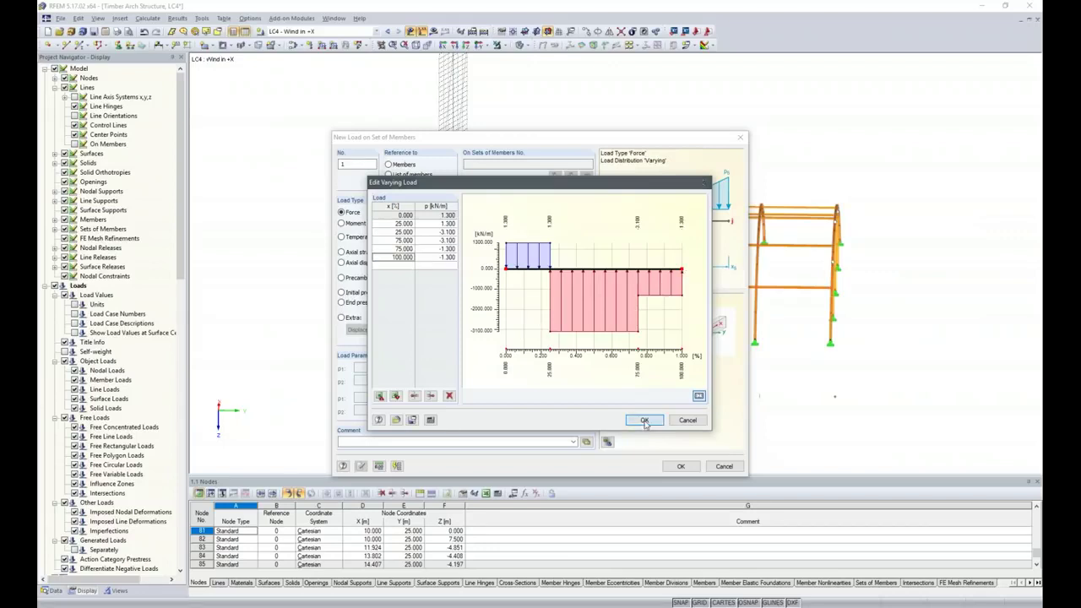
- Try to apply the varying load in the projected global ZP direction to the four inner arches
click(681, 467)
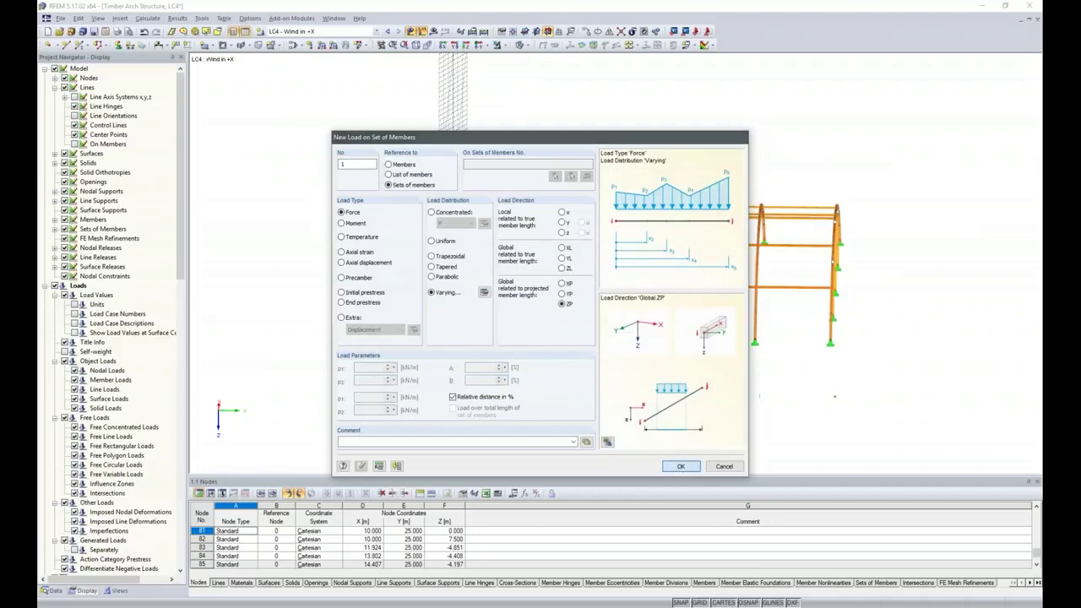
drag(494, 156, 750, 463)
ctrl+middle_drag(548, 409, 632, 425)
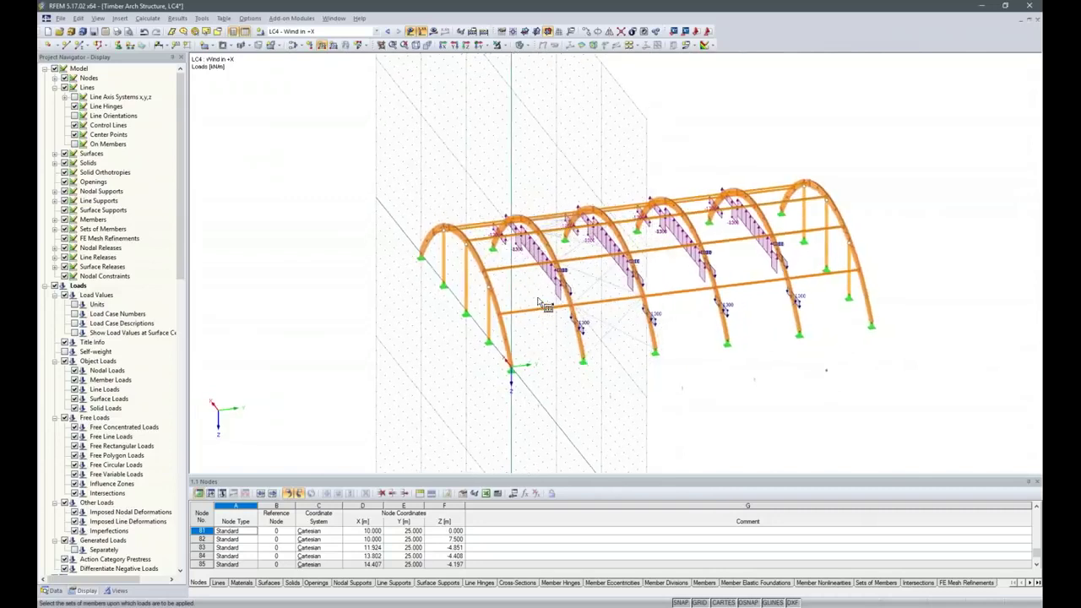
key(Escape)
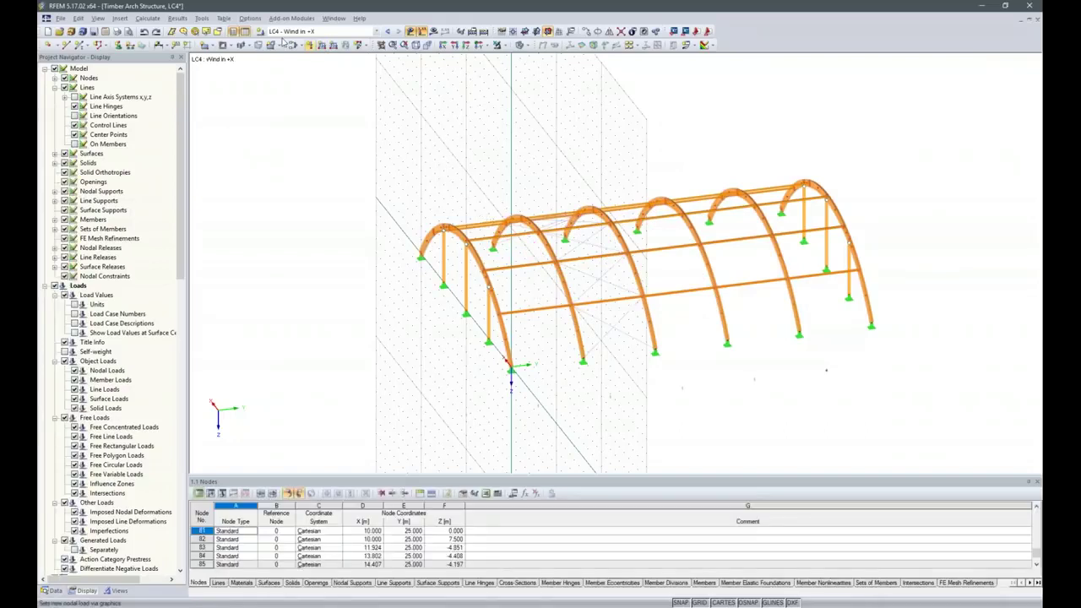
click(386, 32)
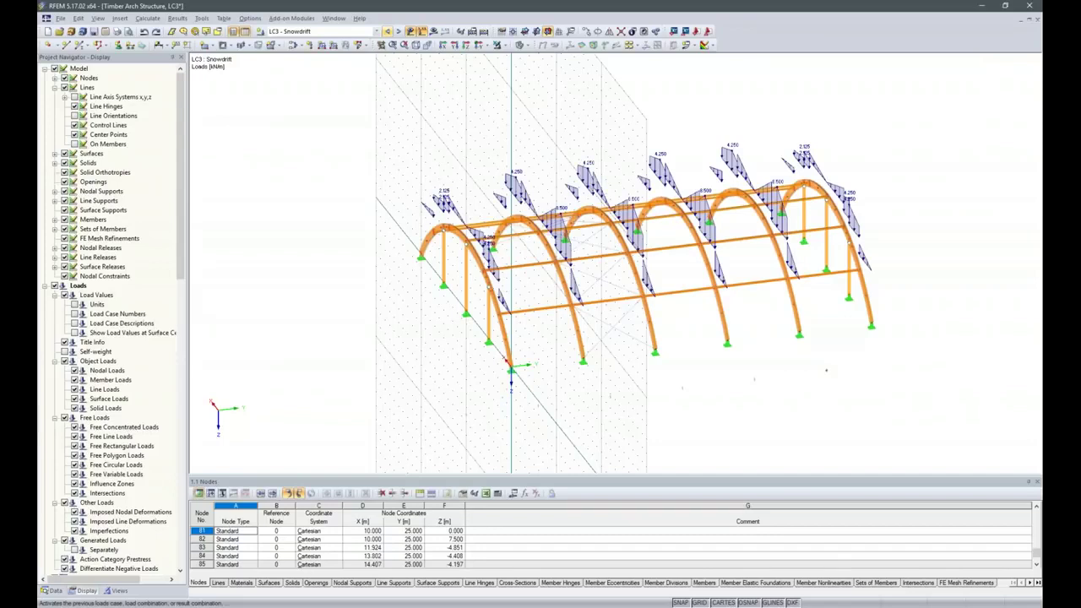
click(398, 31)
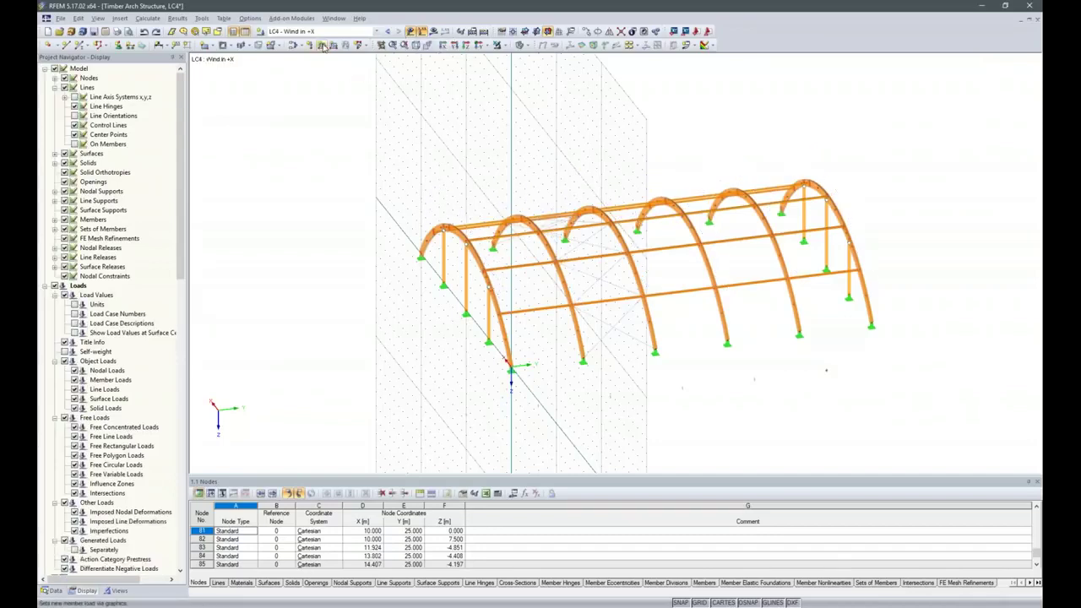
- Apply the varying load in the local z direction to the four inner arches in LC4 - Wind in +X
click(322, 45)
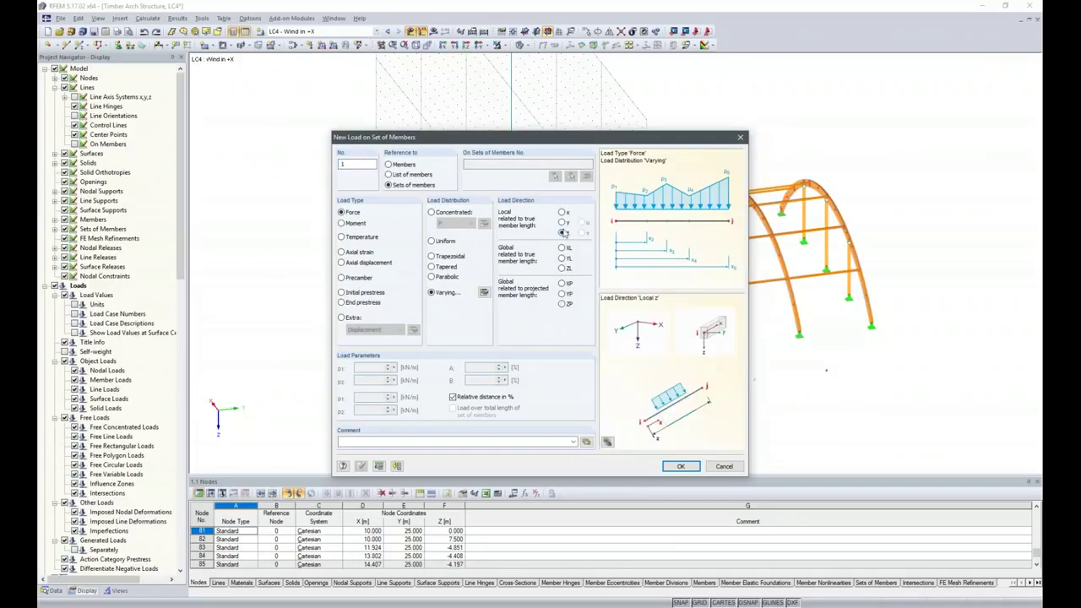
click(484, 292)
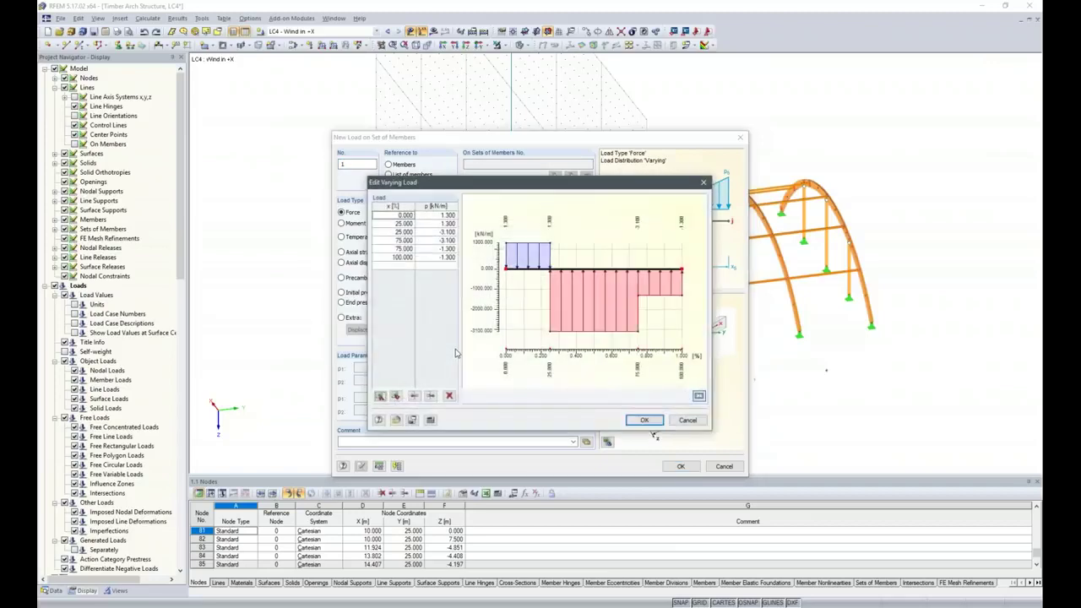
click(644, 420)
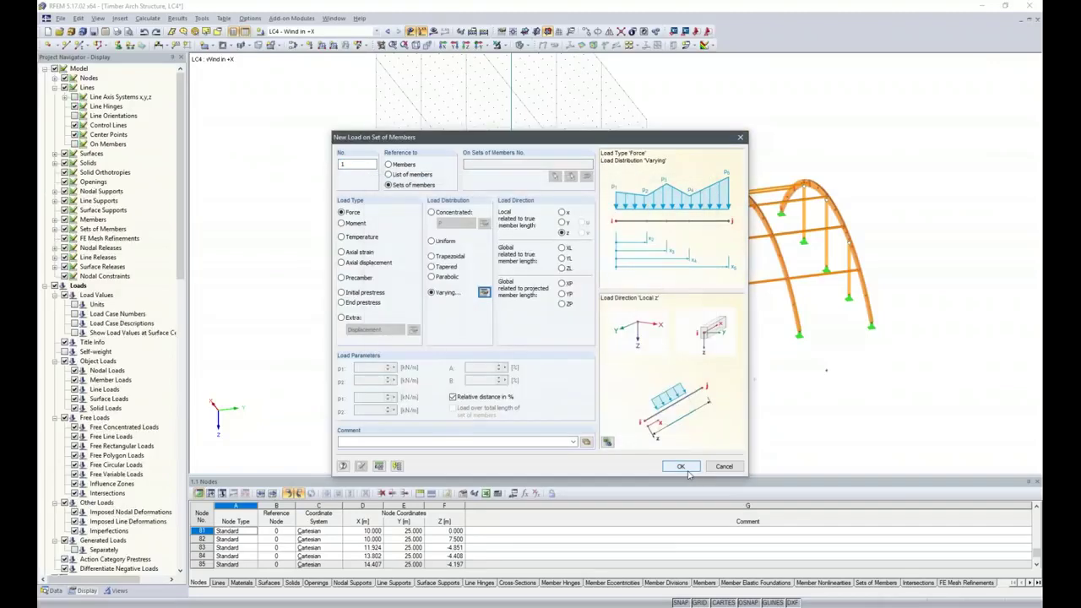
click(681, 467)
drag(490, 150, 805, 409)
- For a second varying load, set the value at 0 % and the first 25 % point to 0.65 kN/m
ctrl+middle_drag(708, 375, 508, 387)
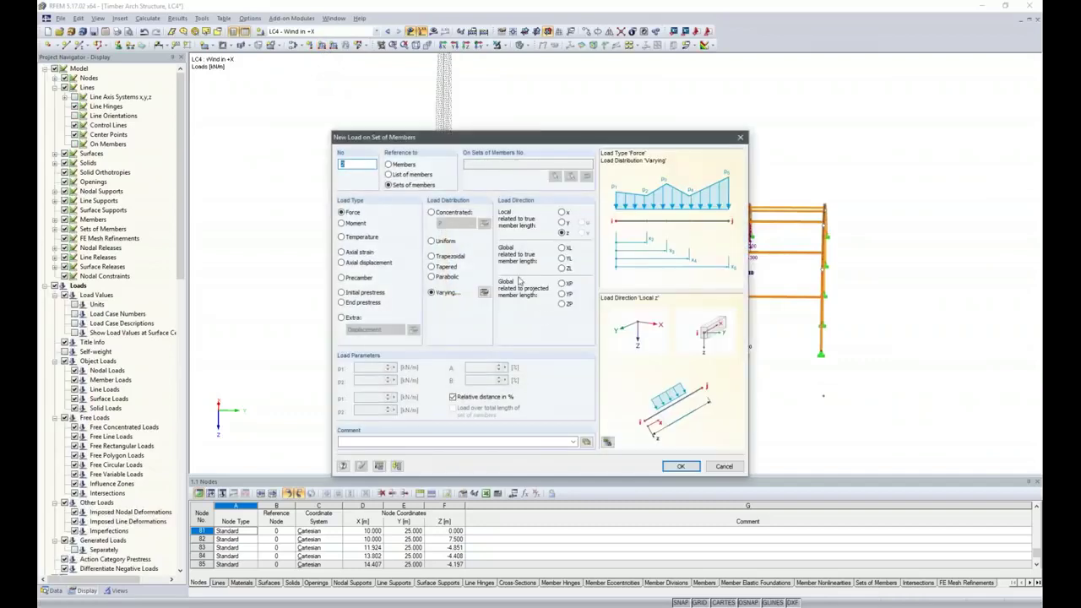
click(485, 292)
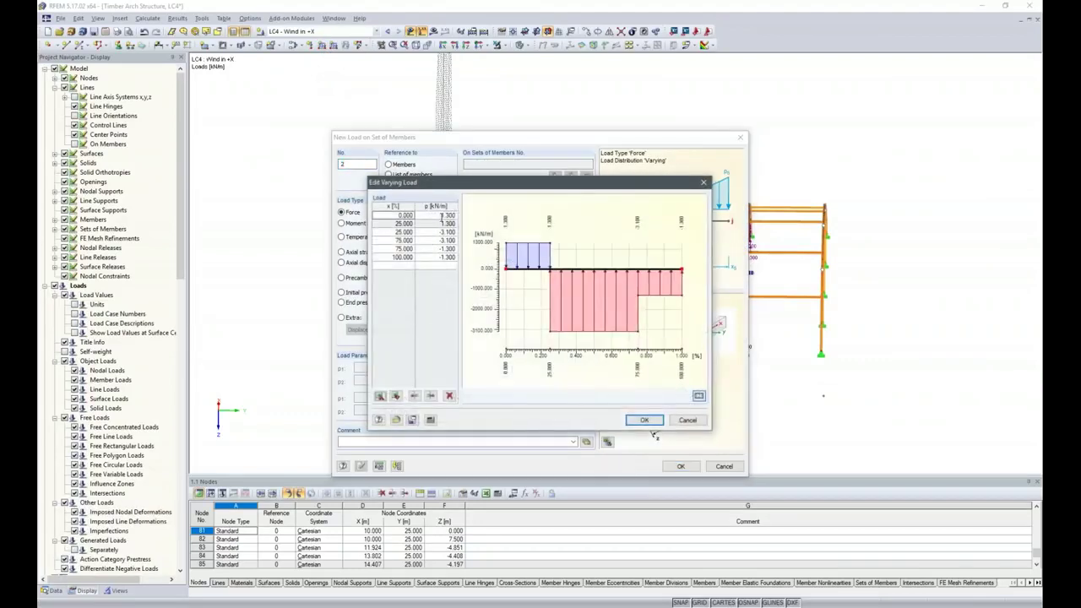
key(BackSpace)
text(.65)
key(Return)
text(0.)
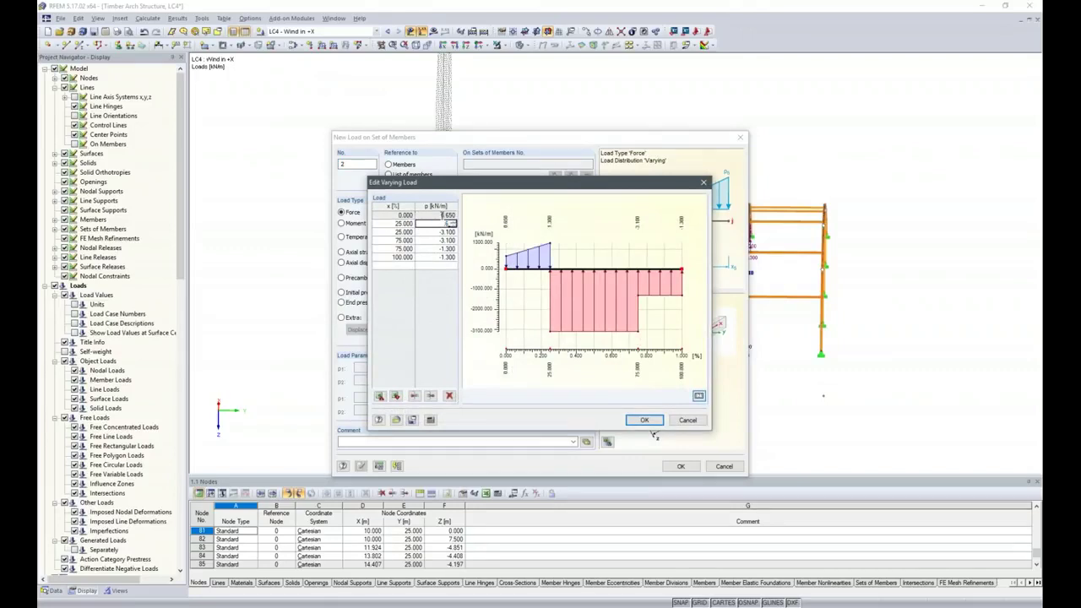
text(65)
key(Return)
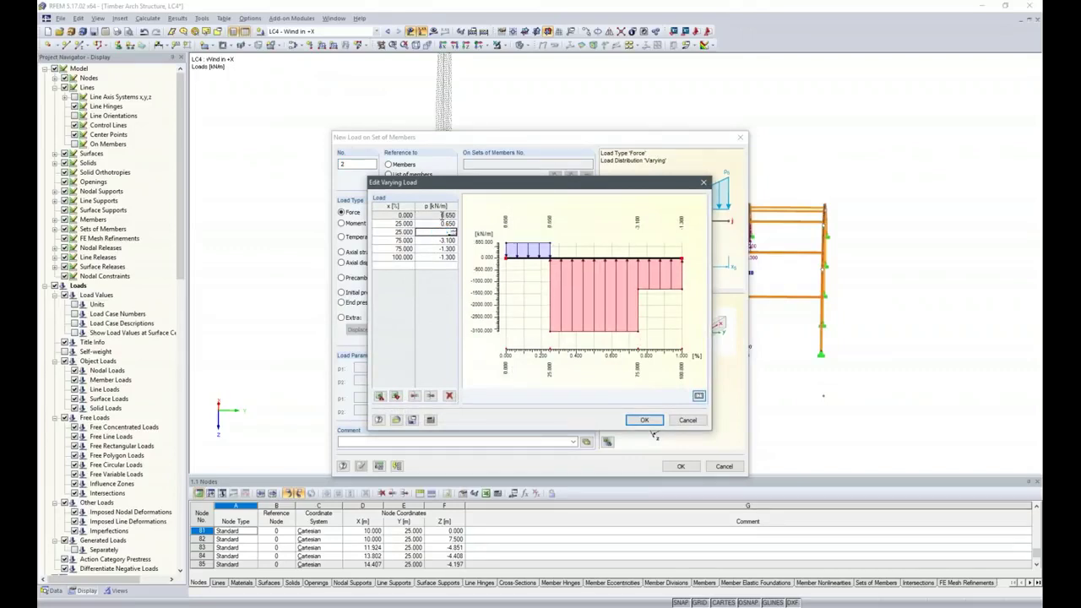
- Set the second load to -1.55 kN/m from 25 to 75 % and -0.65 kN/m from 75 to 100 %
text(-1.55)
key(Return)
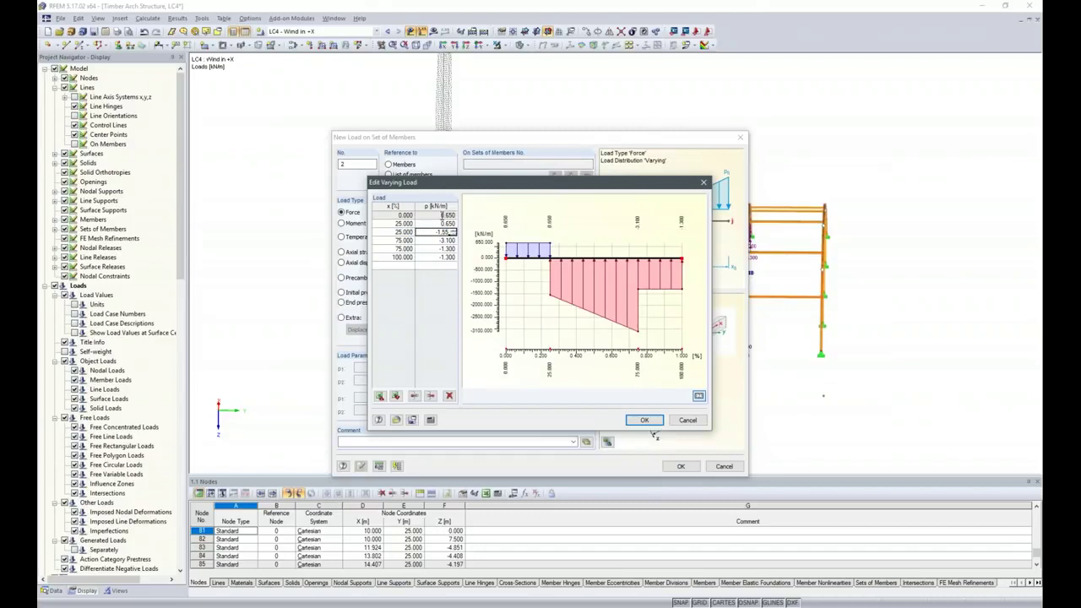
text(-1.55)
key(Return)
text(-0.65)
key(Return)
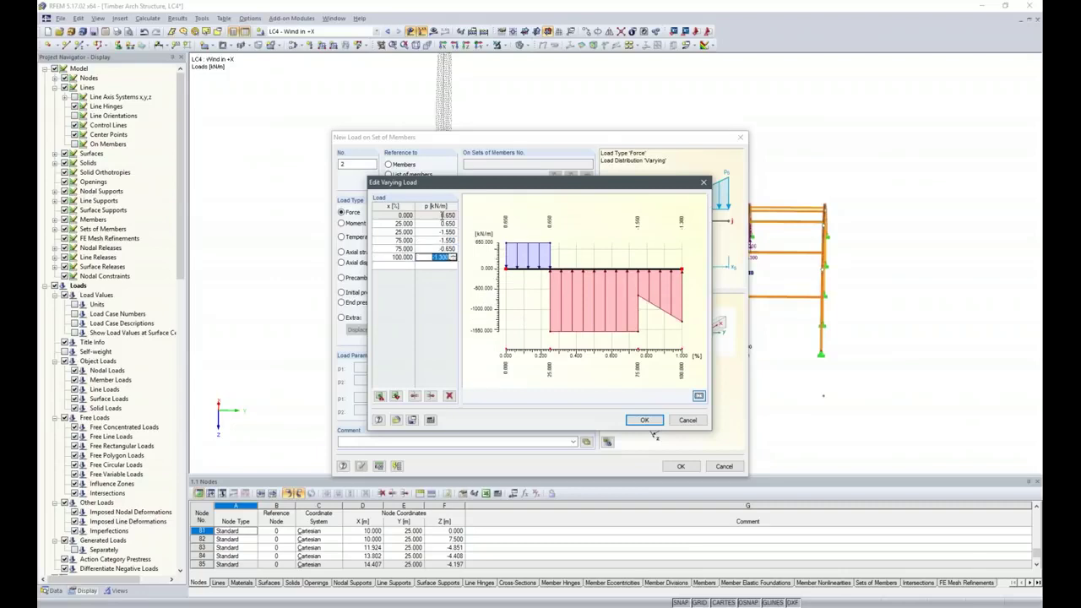
text(-0.65)
key(Return)
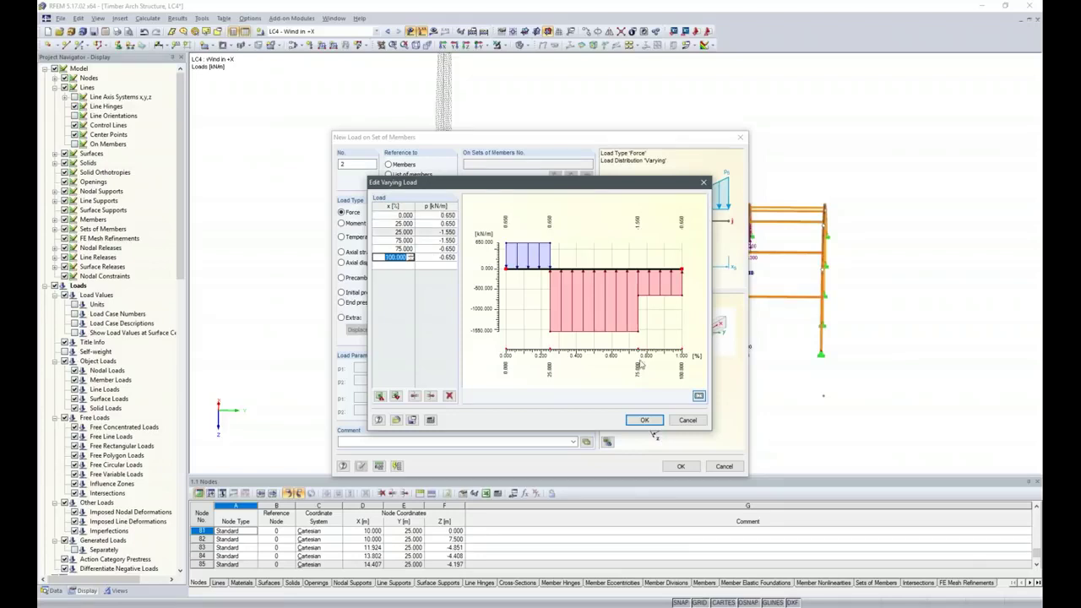
- Accept the halved varying load and apply it to the two end arches
click(646, 420)
click(680, 467)
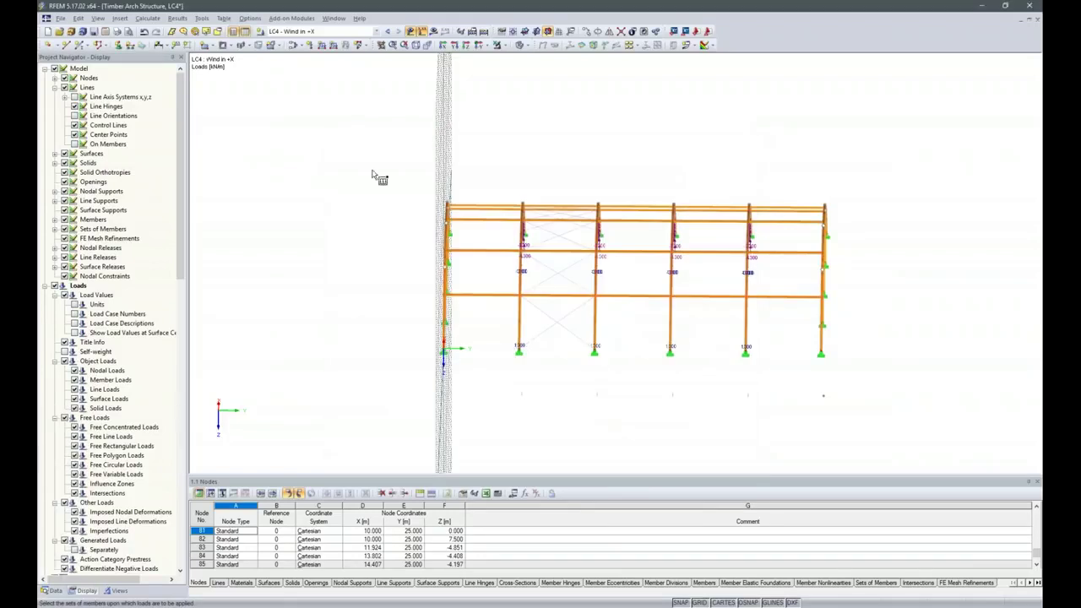
drag(780, 159, 908, 435)
mouse_move(560, 370)
ctrl+middle_down()
mouse_move(806, 335)
mouse_move(803, 354)
mouse_move(749, 387)
mouse_move(644, 408)
ctrl+middle_up()
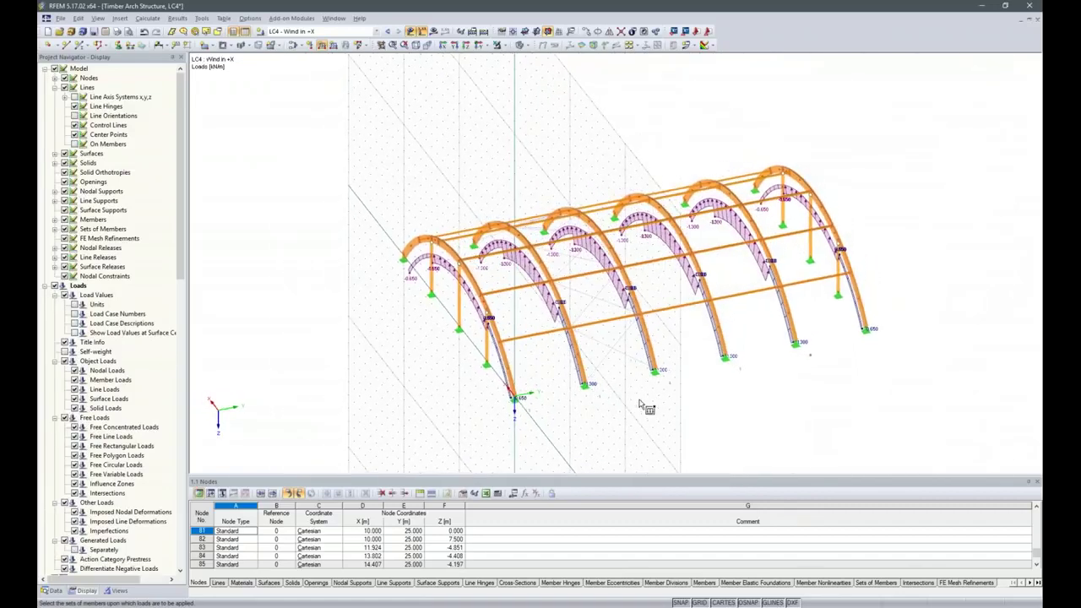
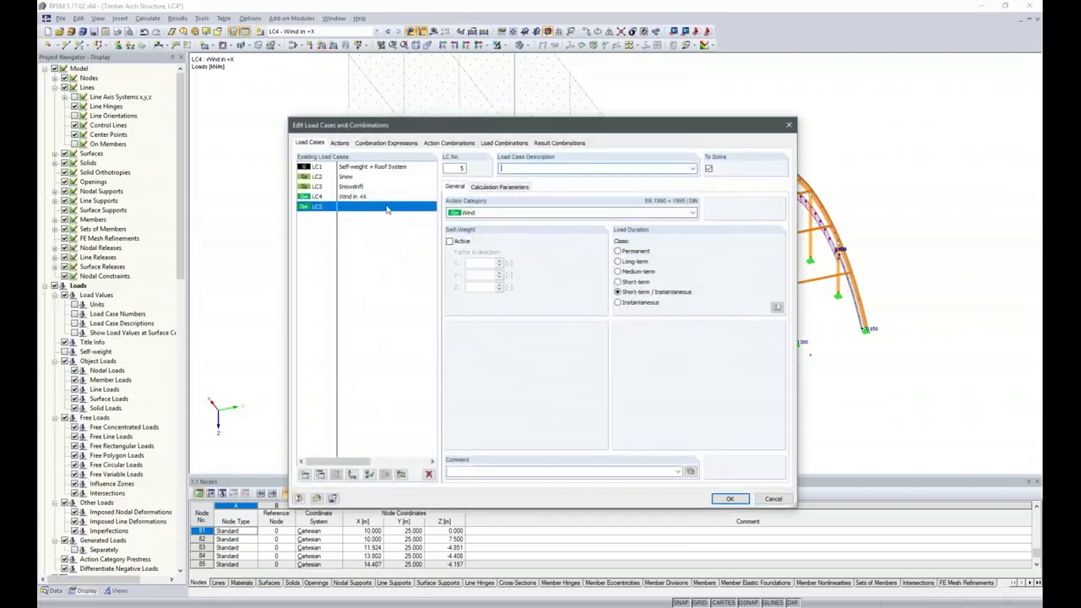
- Give the new load case LC5 the description Wind in +Y and accept it
click(691, 170)
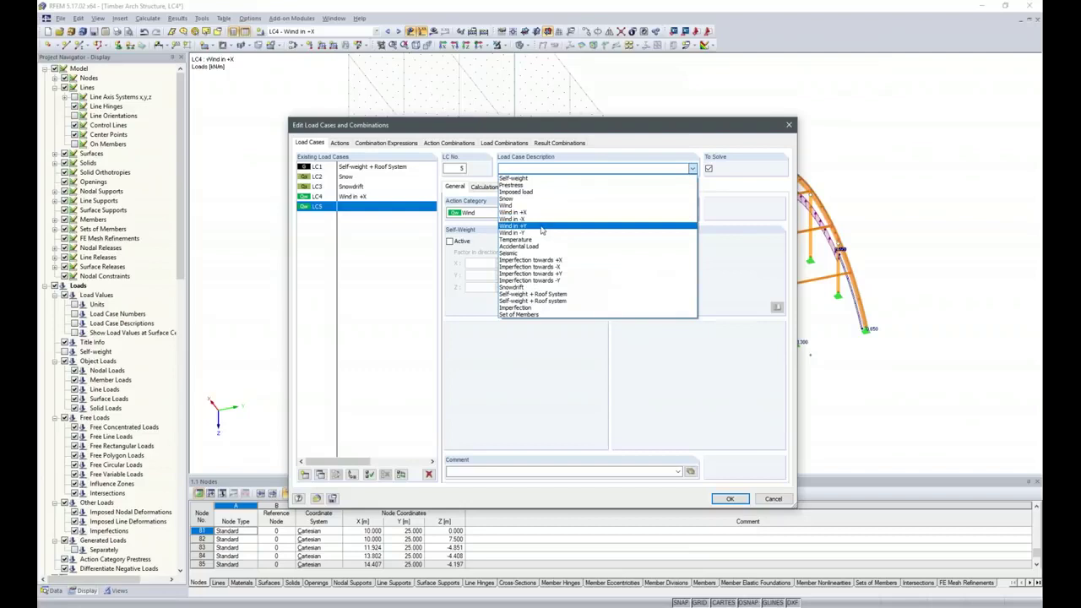
click(542, 226)
click(731, 499)
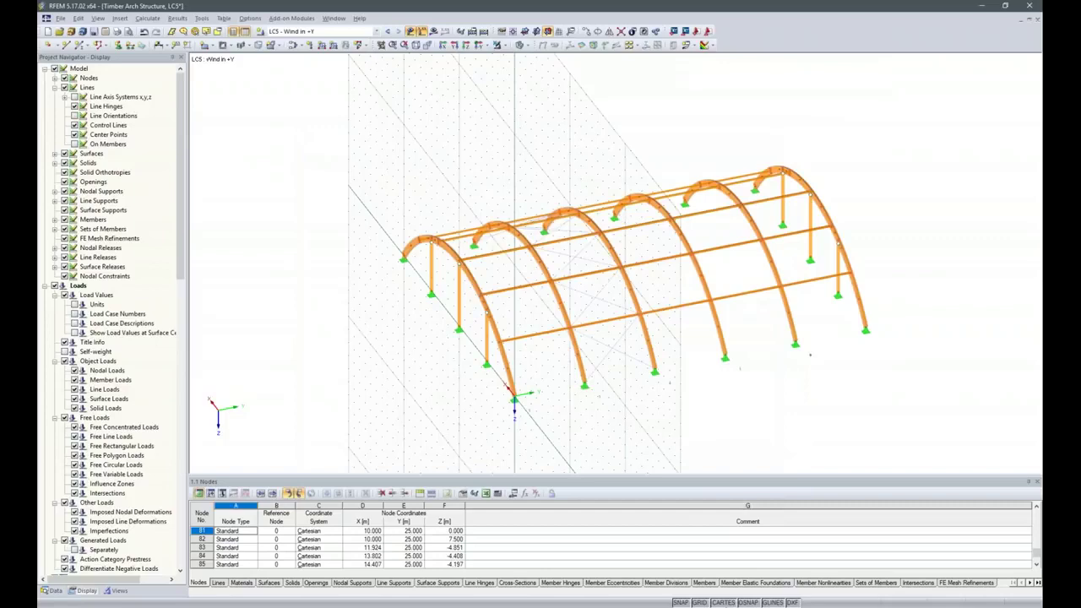
- Switch to the PowerPoint presentation, look up the girder load for longitudinal wind, and return to RFEM
click(846, 607)
click(846, 575)
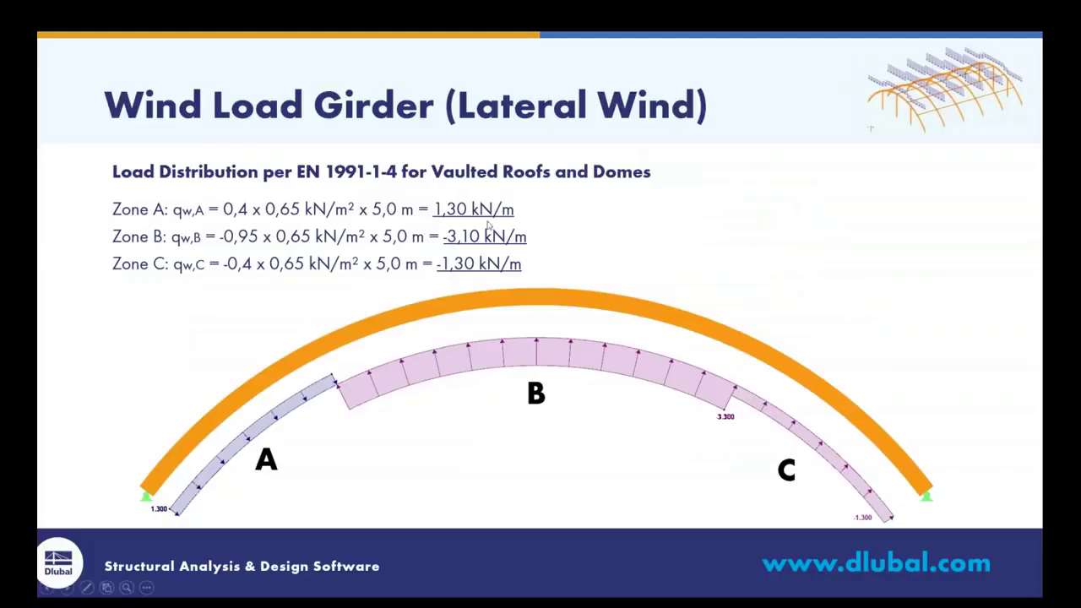
click(591, 293)
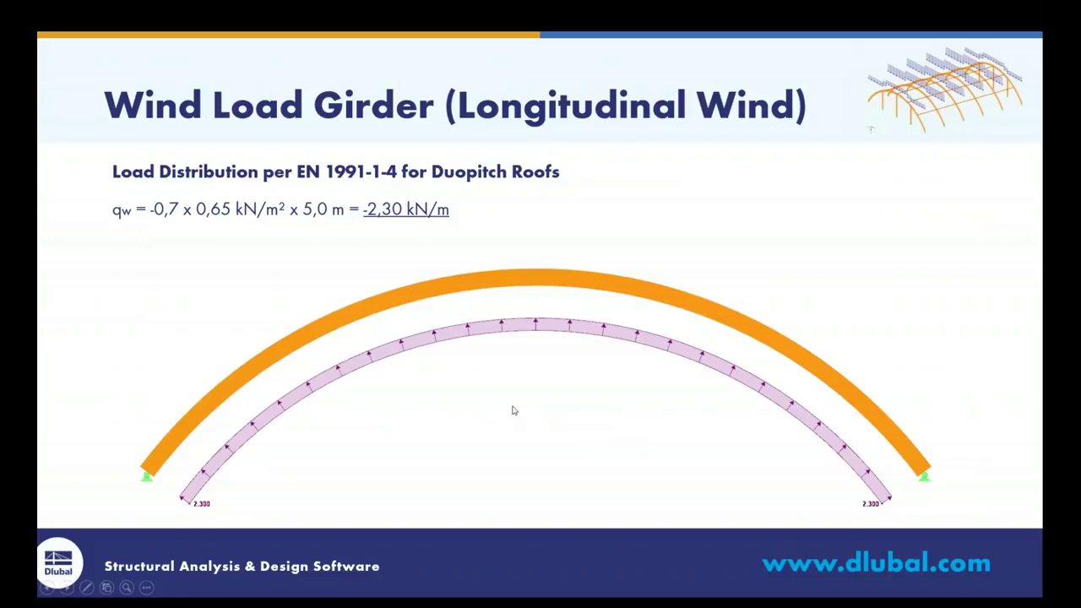
key(alt+Tab)
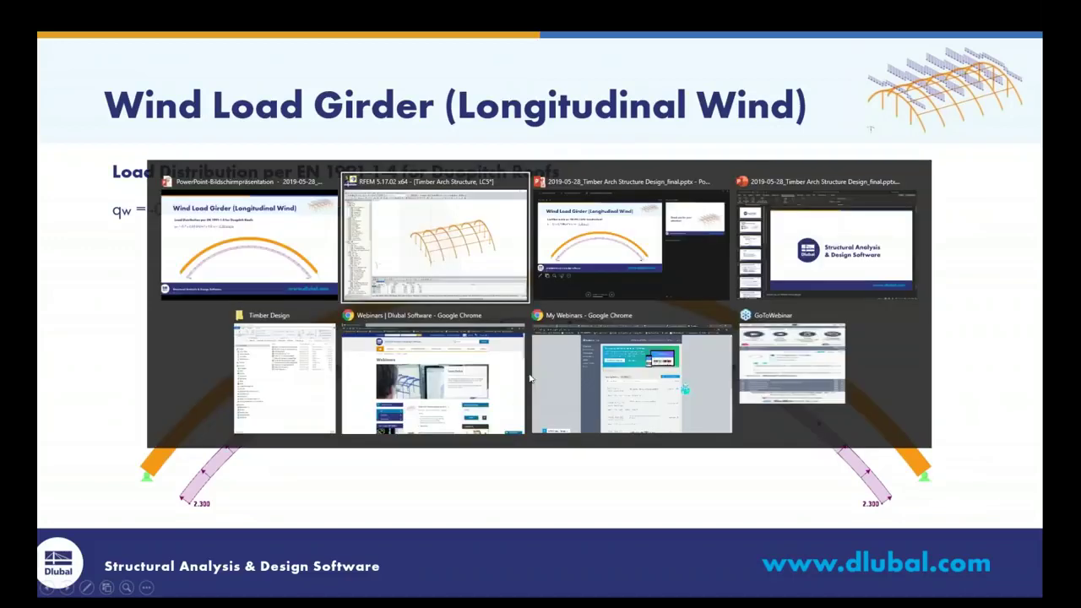
- Apply a uniform load of -2.3 kN/m in the local z direction to the sets of members of the four inner arches
ctrl+middle_drag(691, 431, 532, 425)
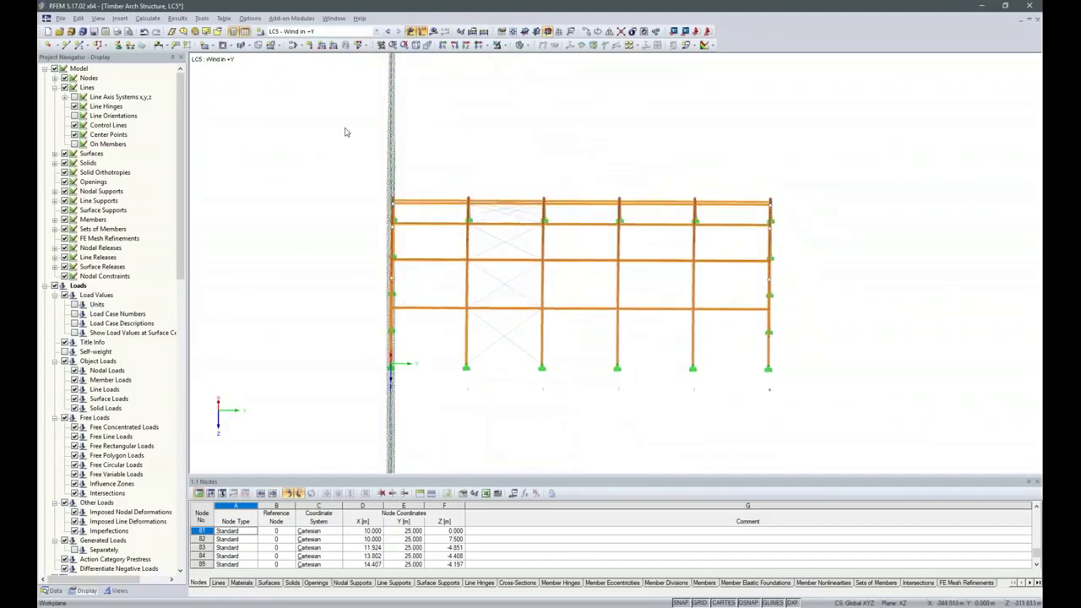
click(322, 45)
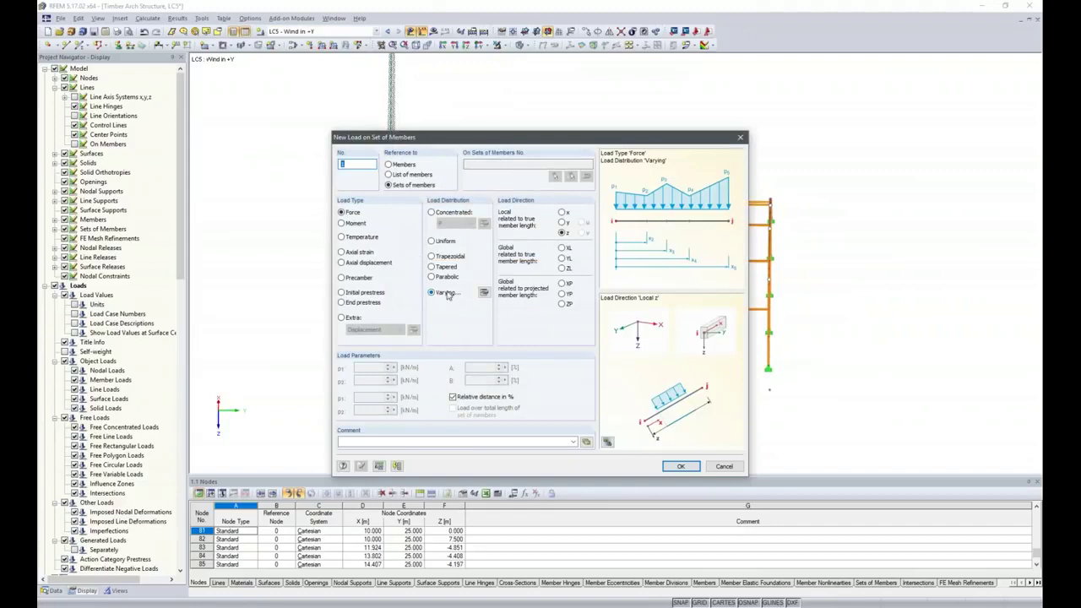
click(445, 242)
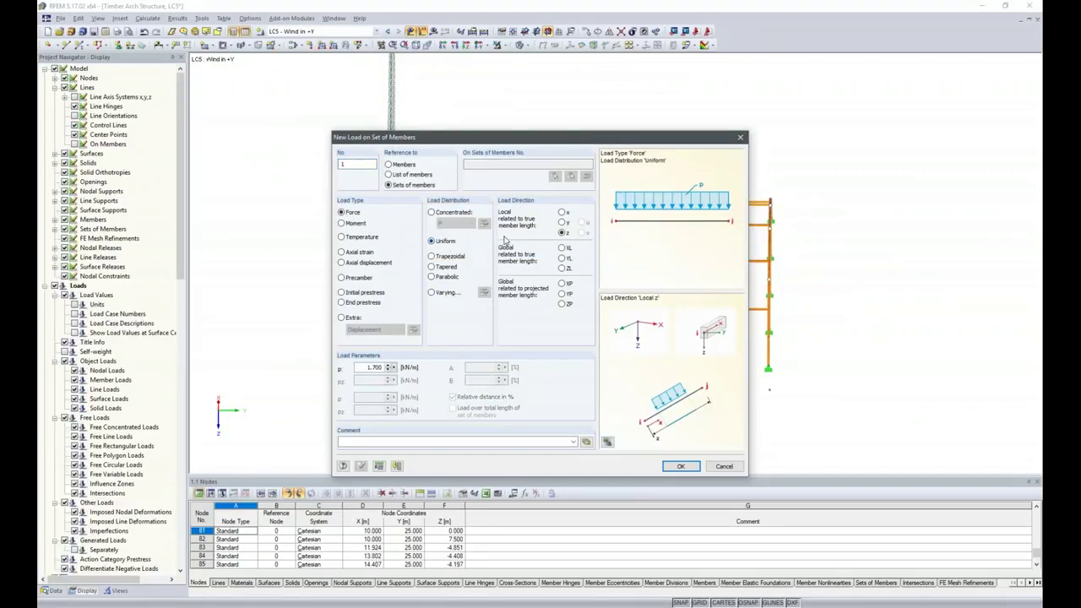
text(-2.3)
click(681, 466)
drag(439, 168, 725, 467)
ctrl+middle_drag(522, 424, 716, 381)
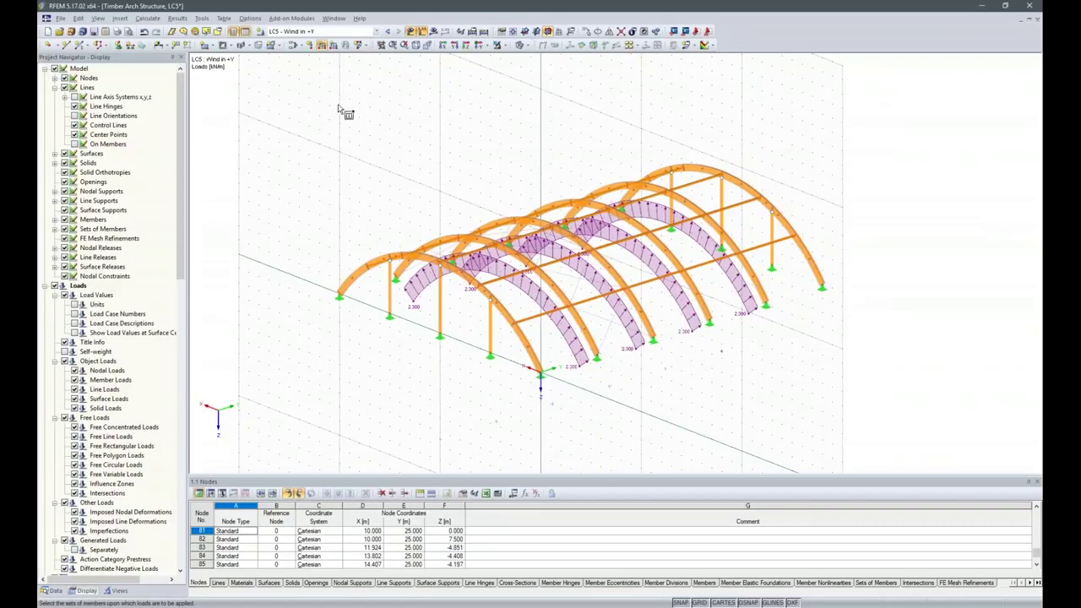
- Apply a uniform load of -1.15 kN/m in the local z direction to the two end arches in LC5
click(328, 46)
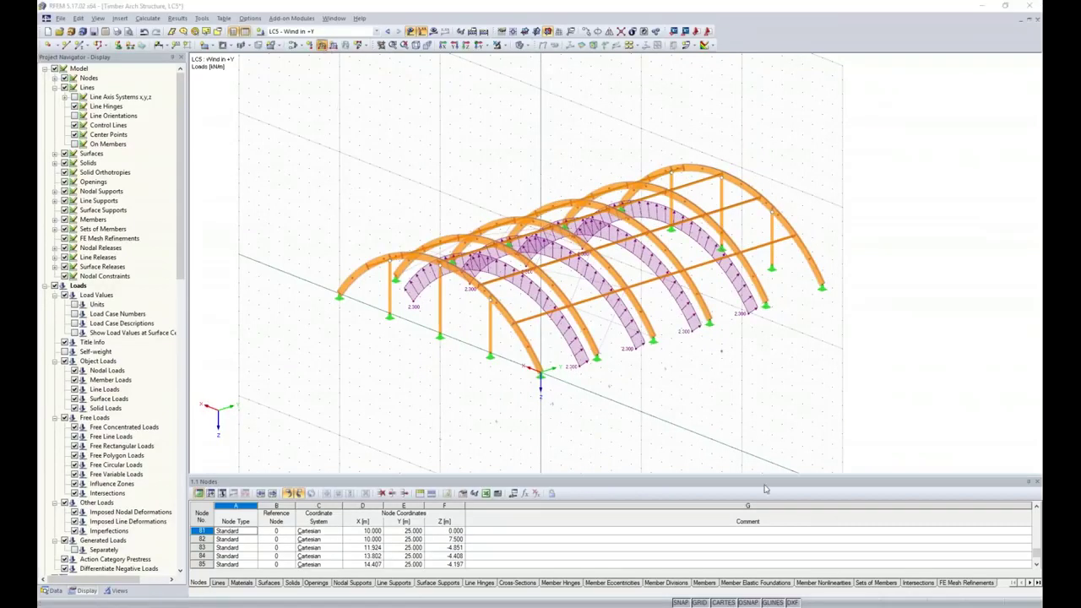
double_click(358, 365)
key(BackSpace)
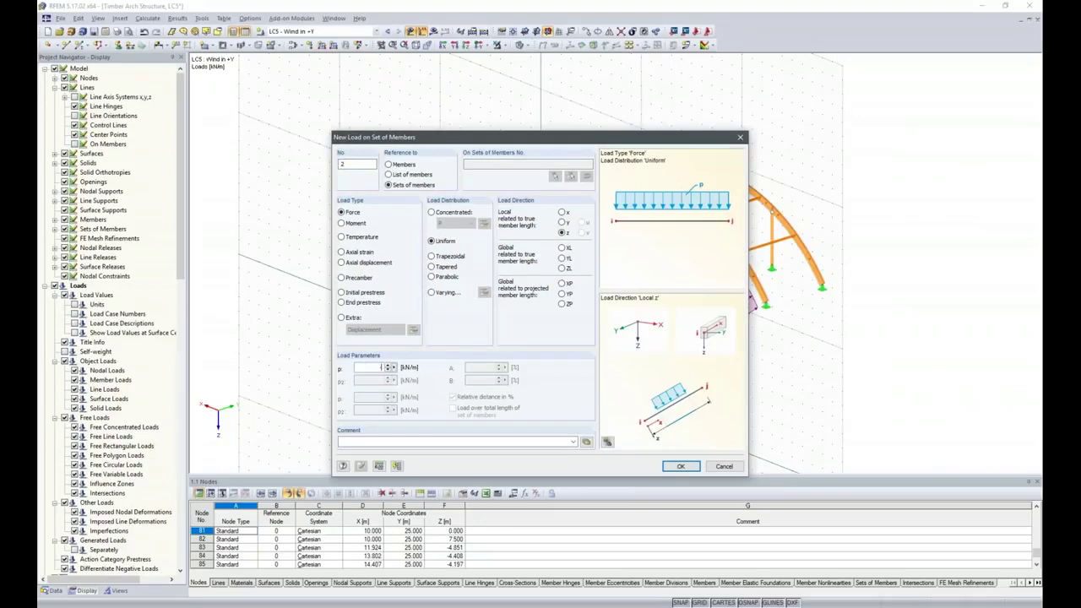
key(Return)
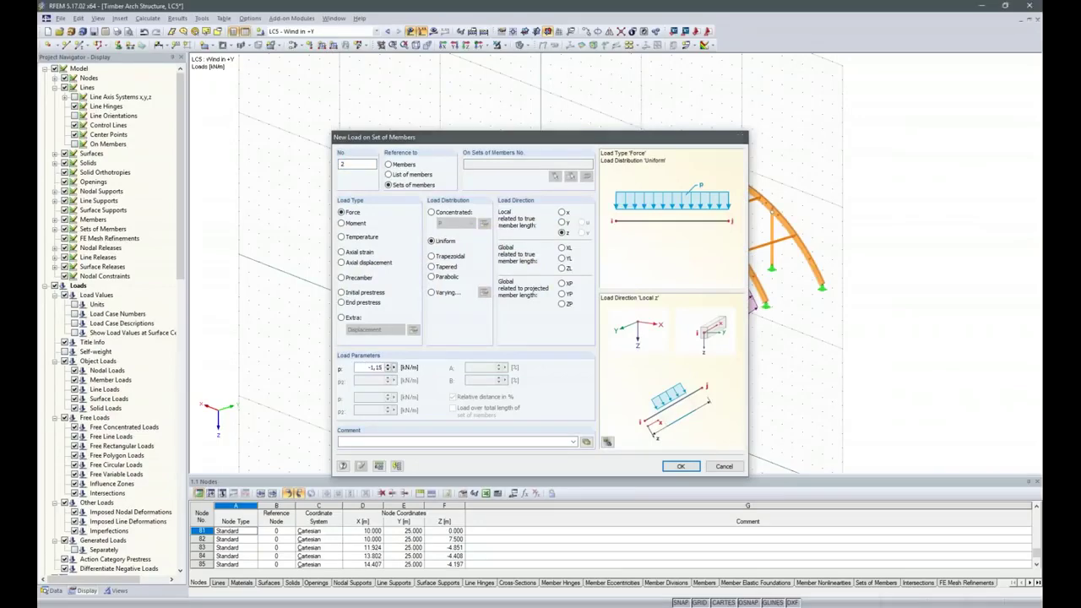
ctrl+middle_drag(898, 397, 579, 410)
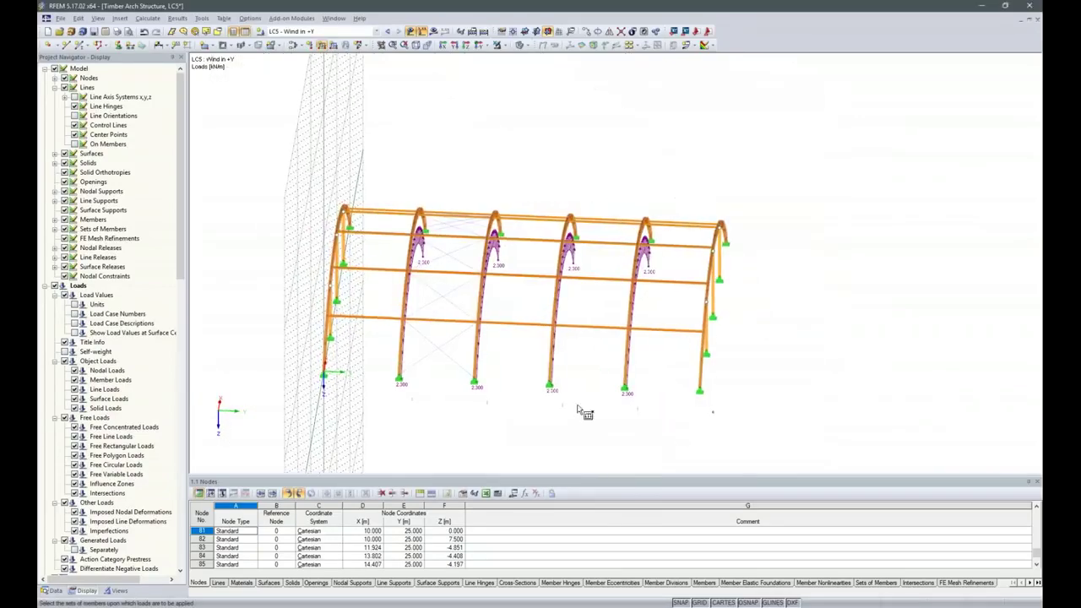
drag(262, 157, 371, 431)
drag(683, 195, 770, 434)
ctrl+middle_drag(725, 441, 760, 417)
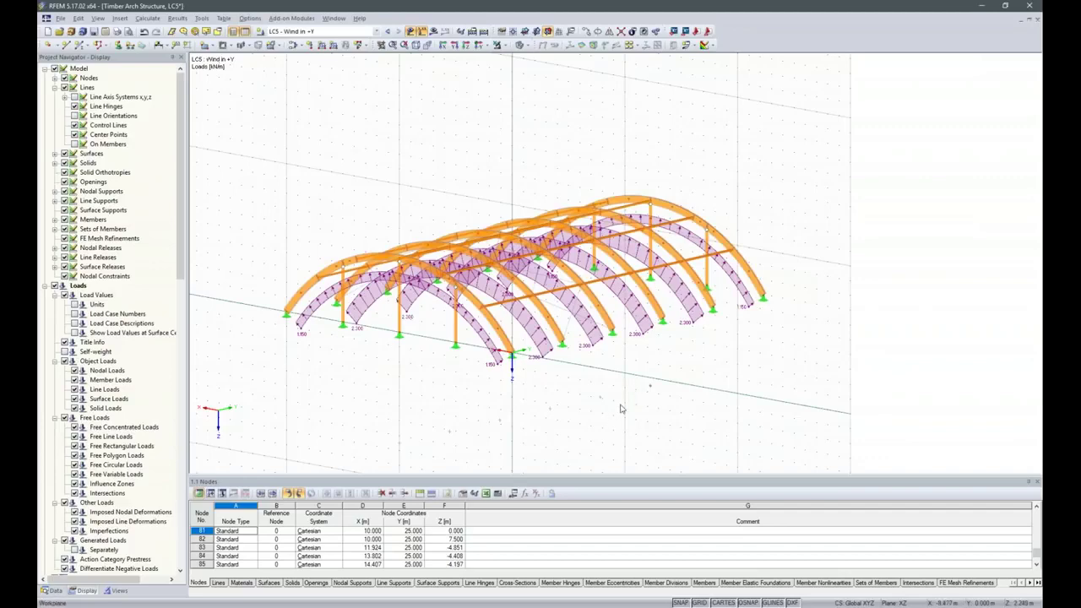
- Create load case LC6 with the description Imperfection towards +Y
ctrl+middle_drag(721, 403, 582, 424)
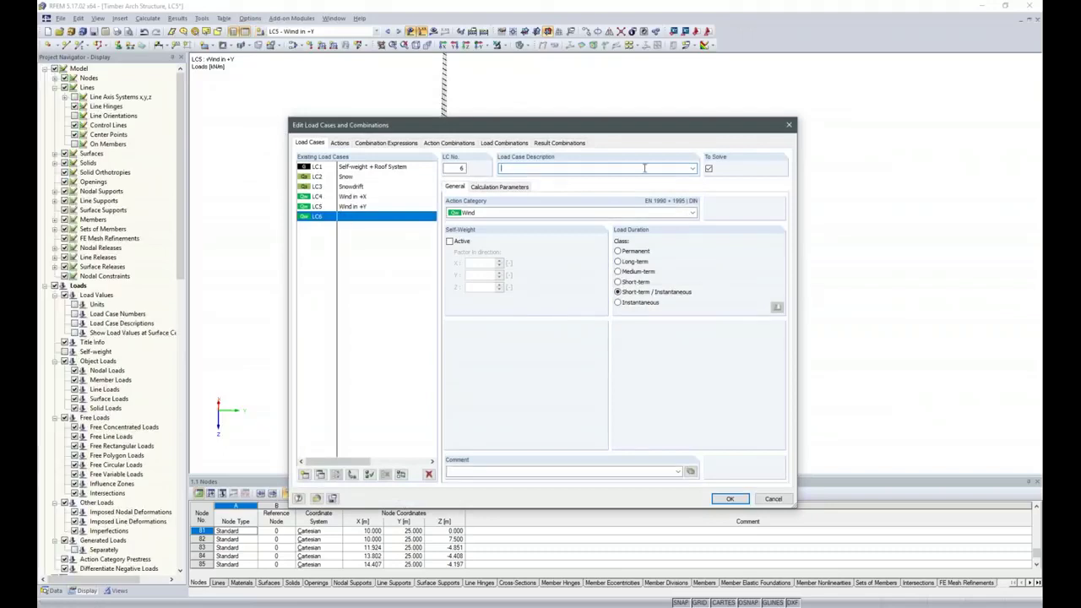
click(689, 169)
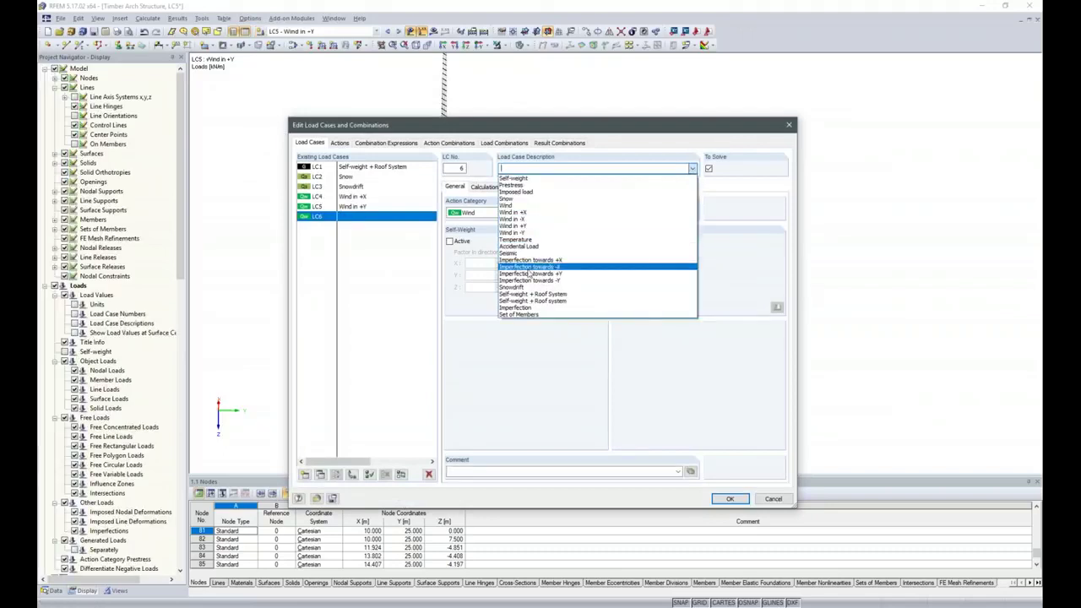
click(530, 274)
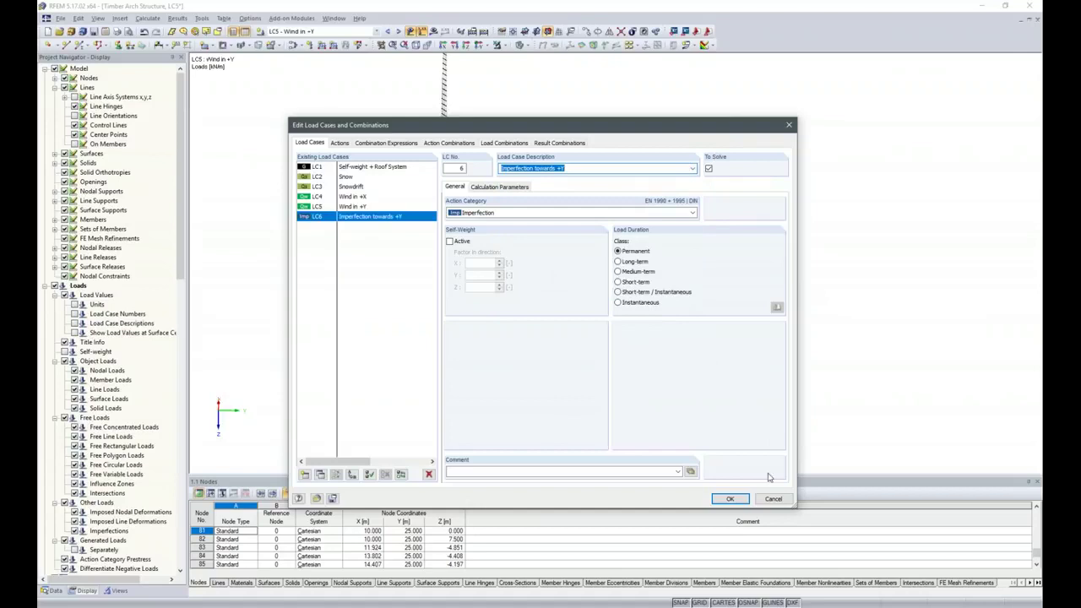
key(Return)
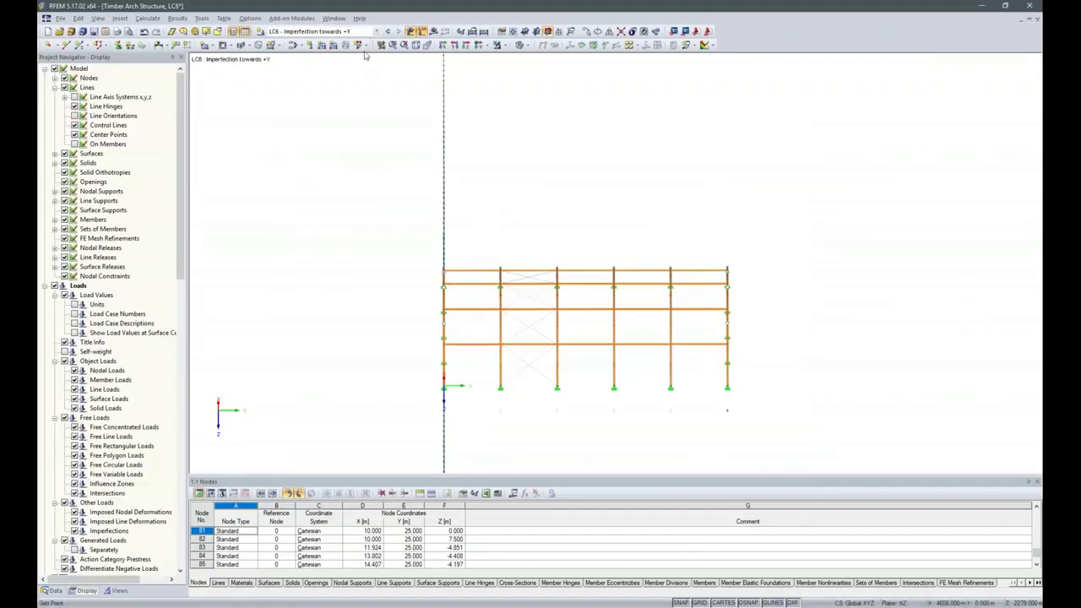
- Start a new imperfection along local axis y according to EN 1995-1-1: 2004-11 (Eurocode 5)
click(366, 46)
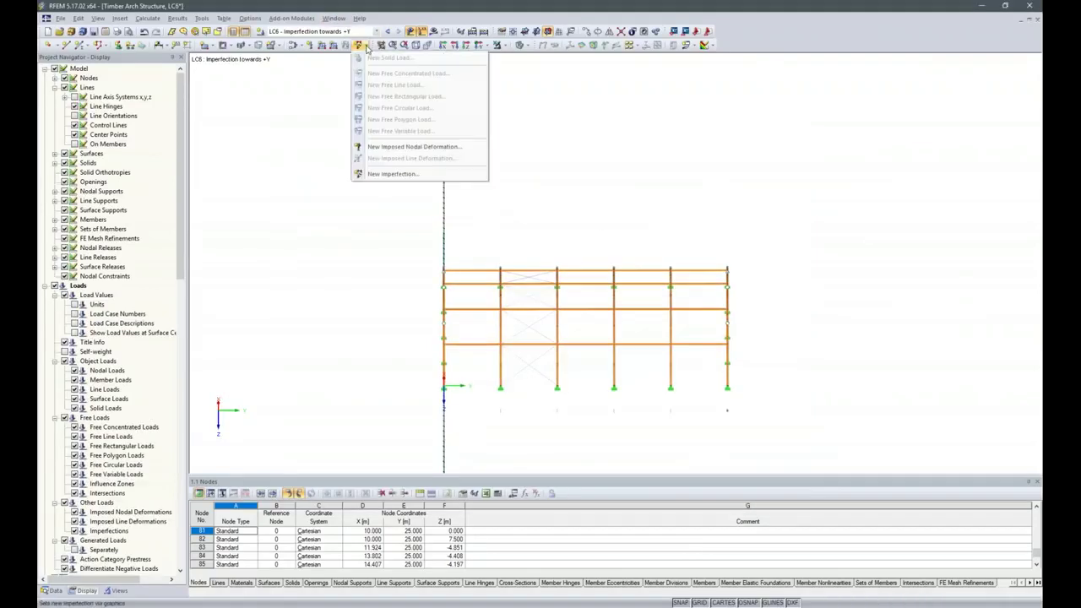
click(388, 175)
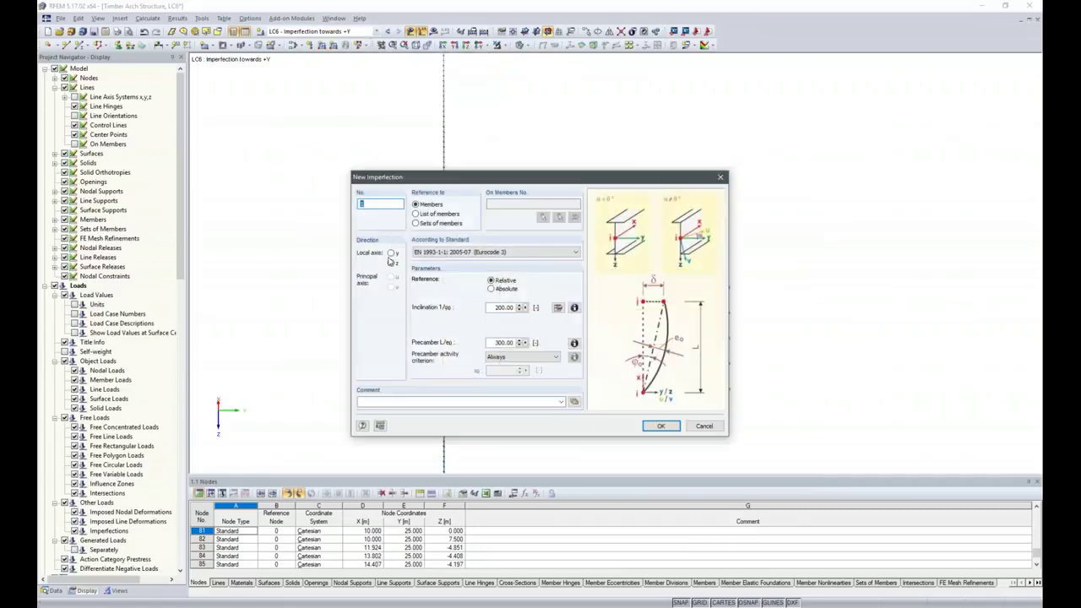
click(392, 255)
click(469, 253)
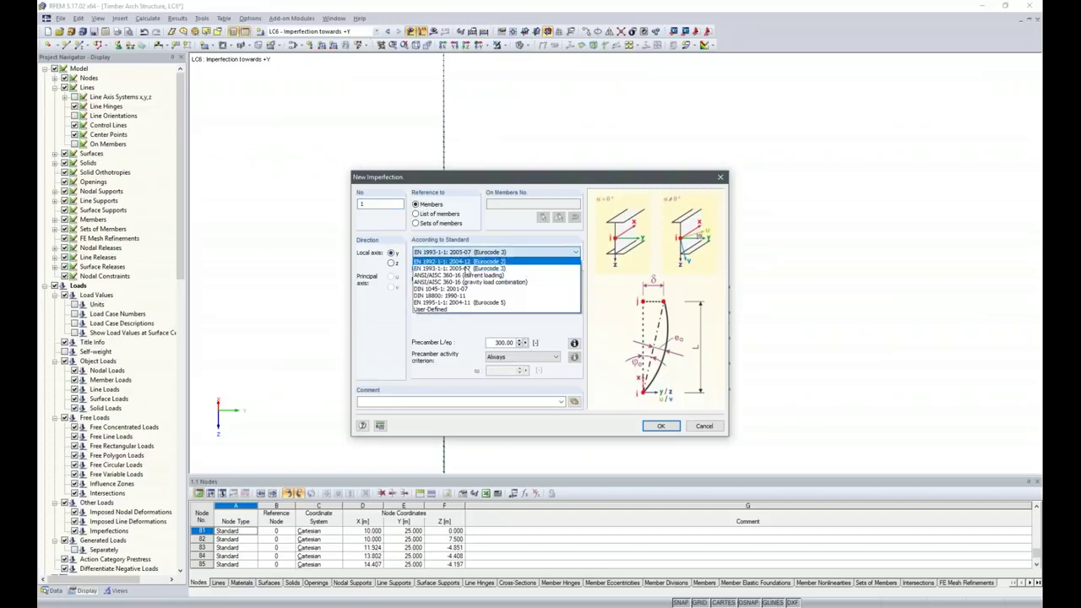
click(463, 302)
- Set the imperfection's inclination to 0 and its precamber L/e0 to 400, and accept the definition
click(503, 307)
text(0)
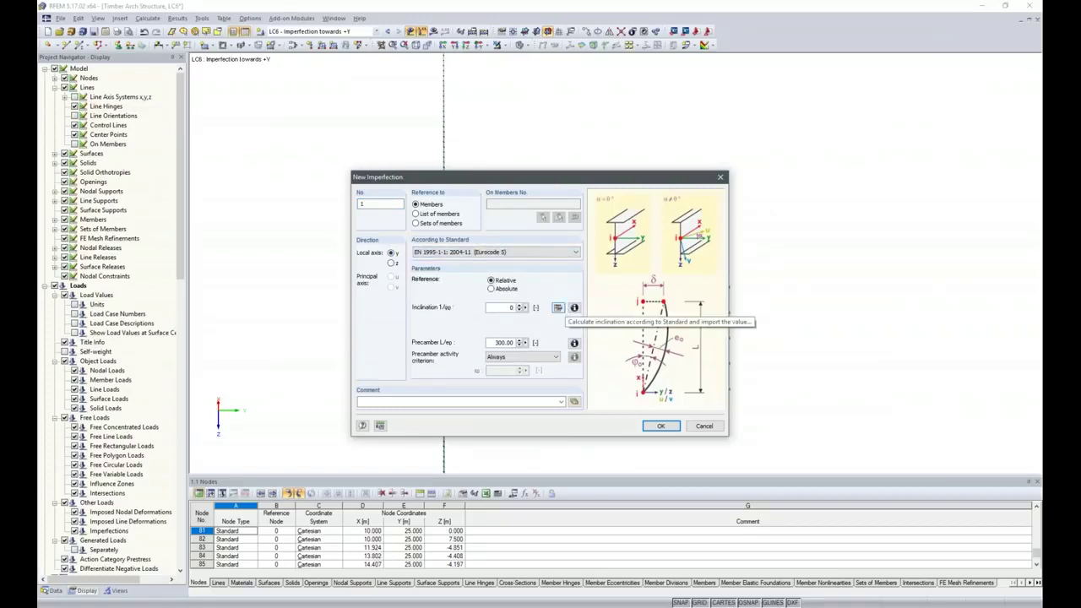
click(500, 342)
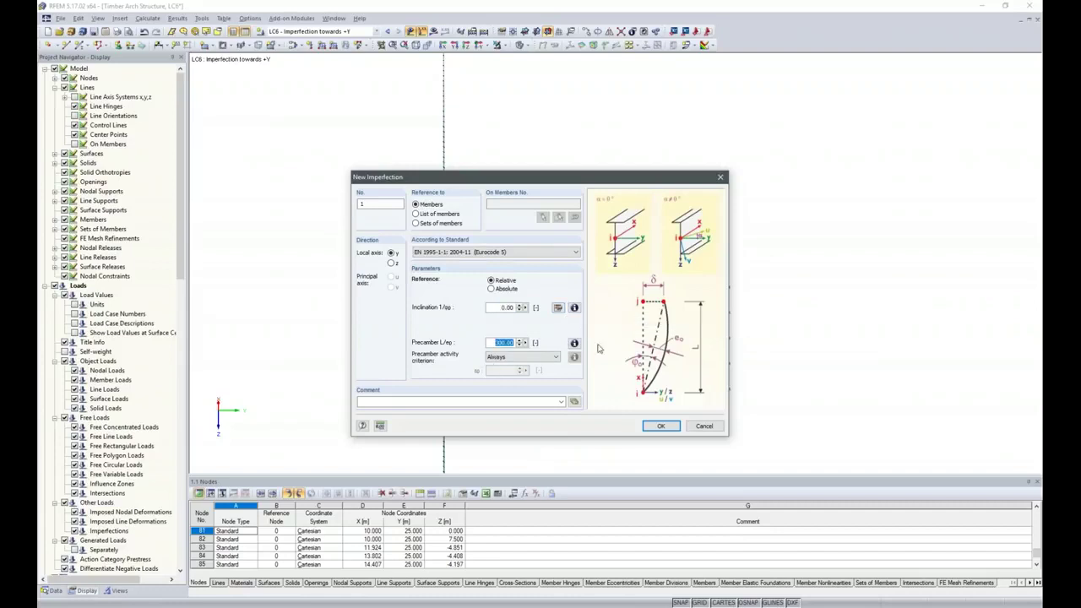
text(400)
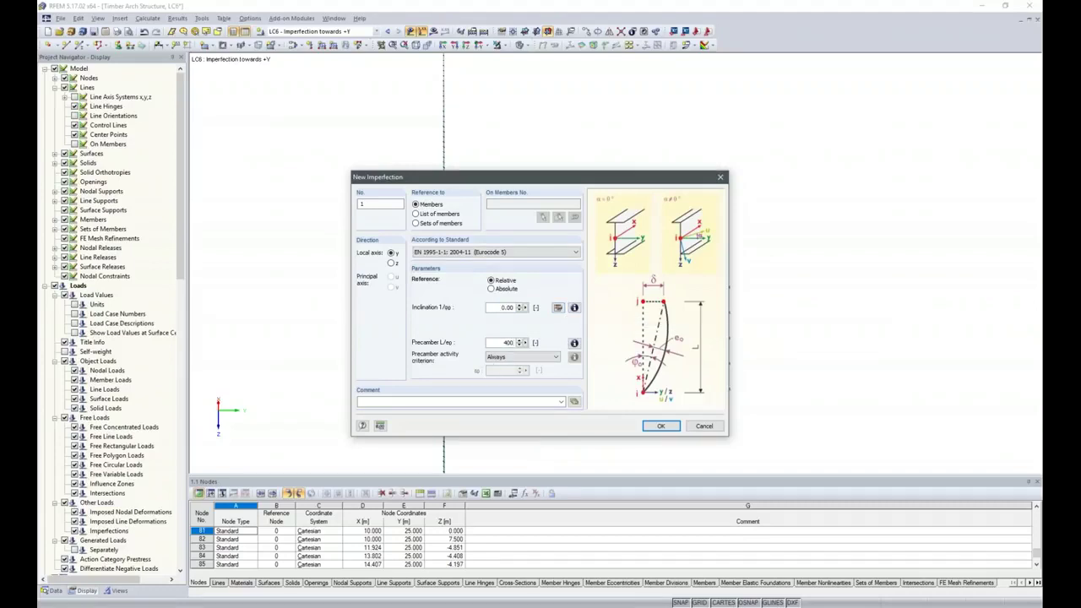
click(659, 426)
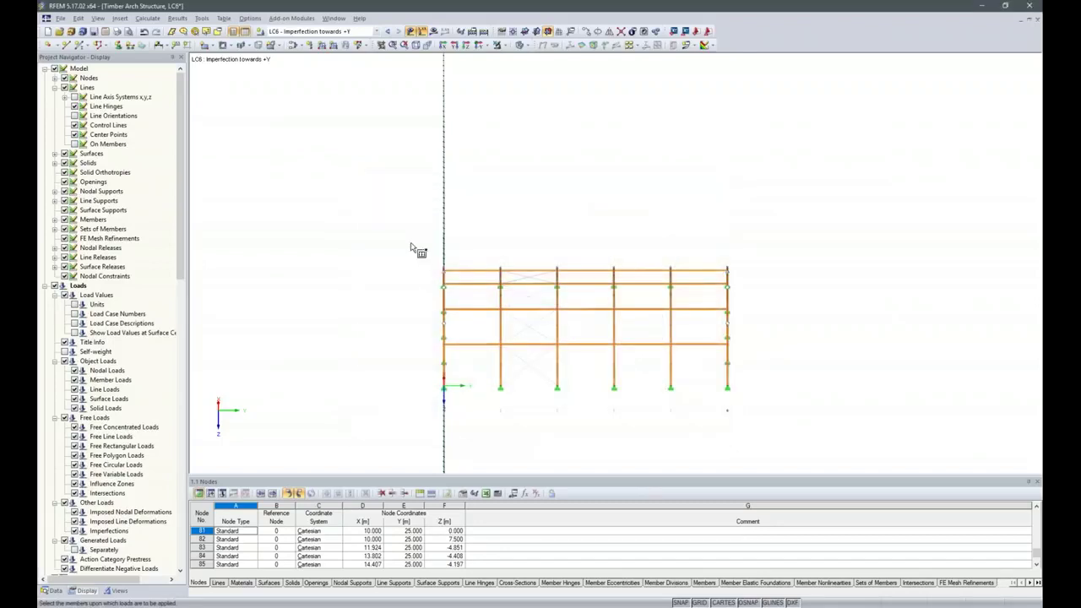
- Try to assign the precamber imperfection to the individual members across the whole structure
drag(365, 206, 505, 348)
drag(787, 431, 789, 434)
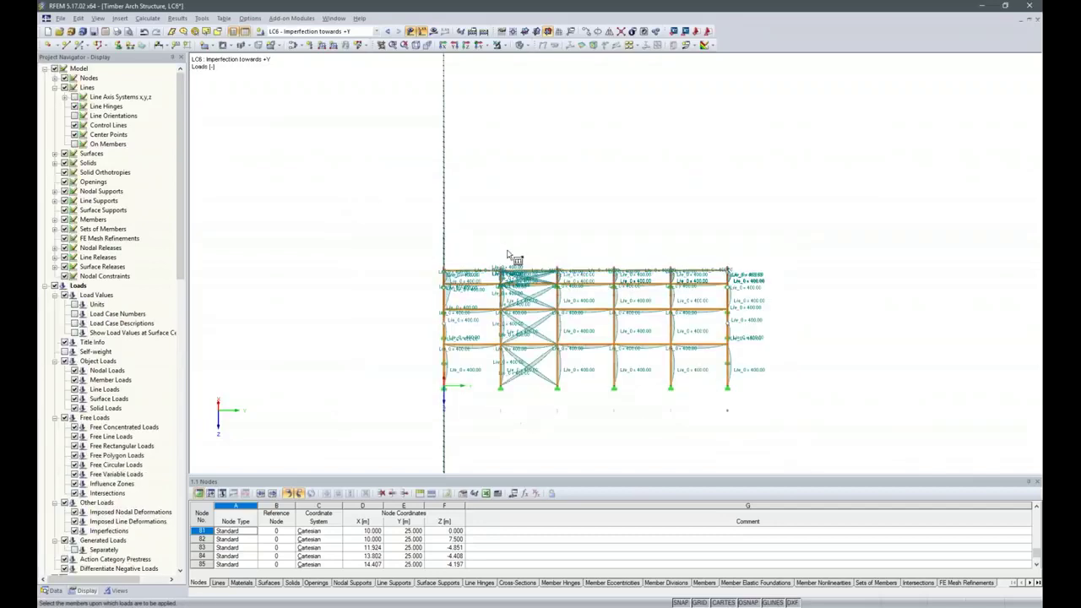
right_click(605, 423)
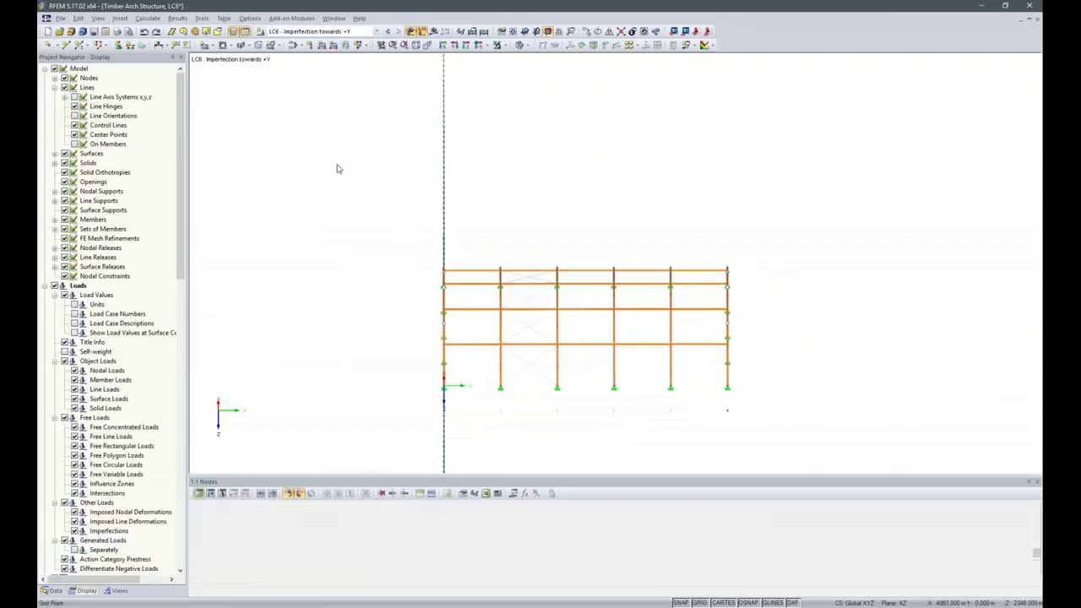
- Redefine the imperfection with reference to sets of members and assign it to all six arches
click(356, 46)
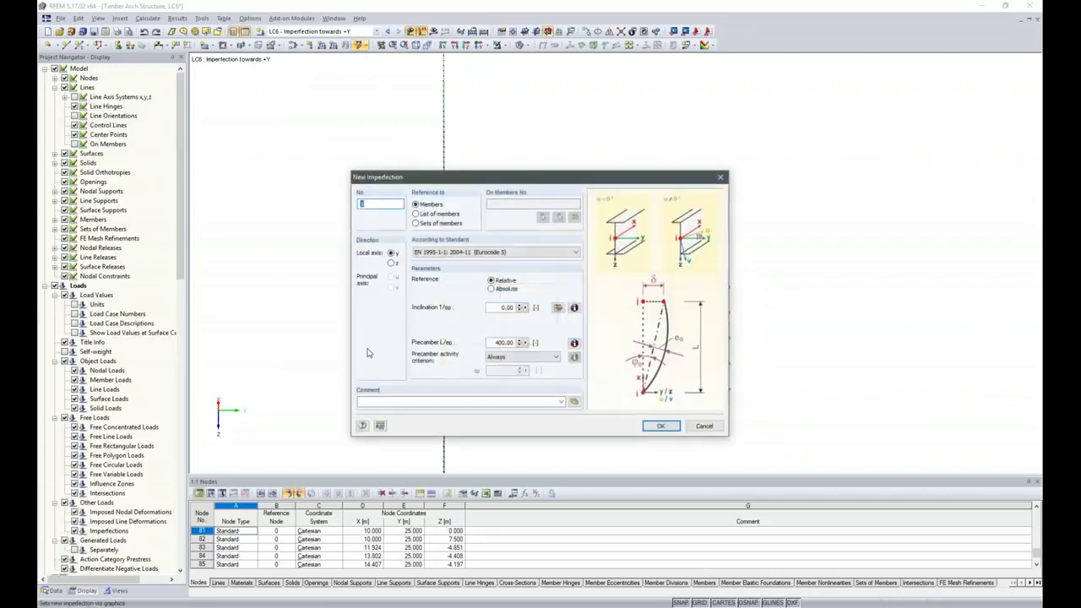
click(416, 224)
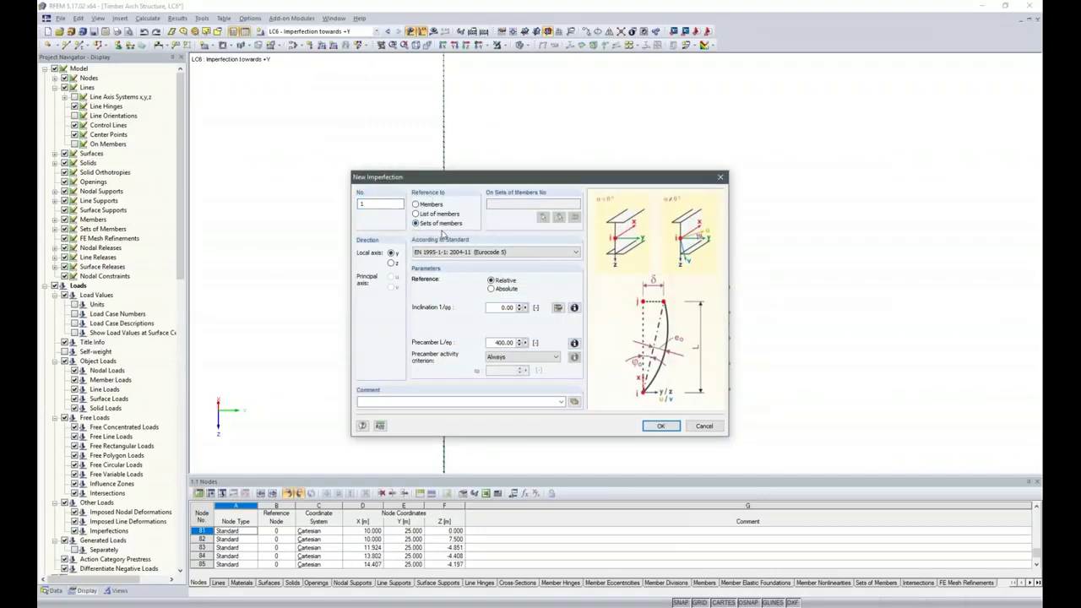
click(662, 426)
drag(389, 192, 460, 378)
drag(489, 230, 517, 394)
drag(538, 233, 590, 410)
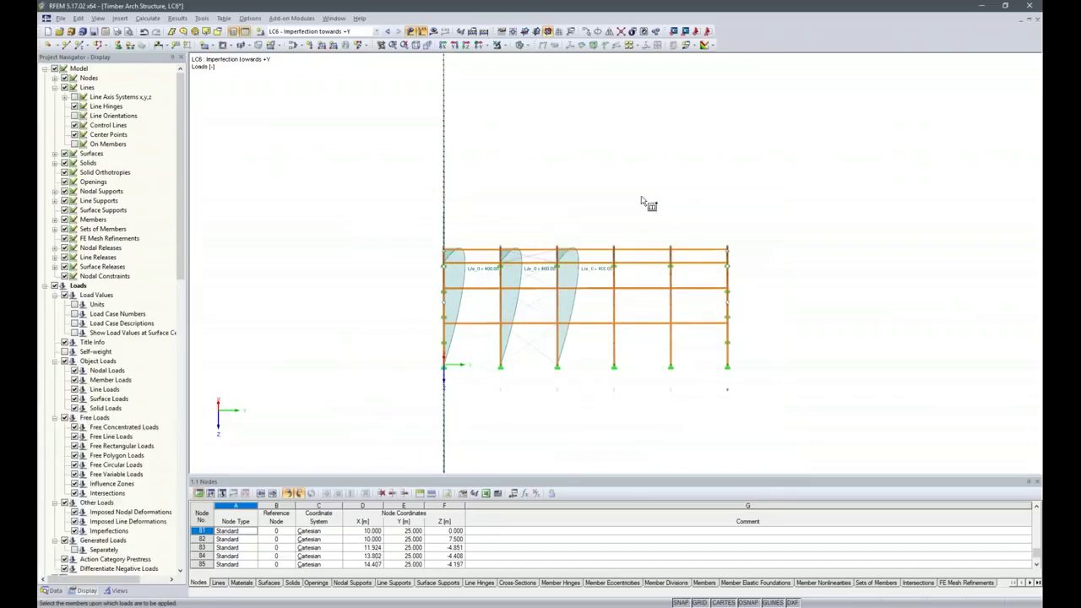
drag(621, 247, 665, 459)
drag(652, 209, 694, 399)
drag(719, 225, 749, 397)
ctrl+middle_drag(658, 426, 639, 389)
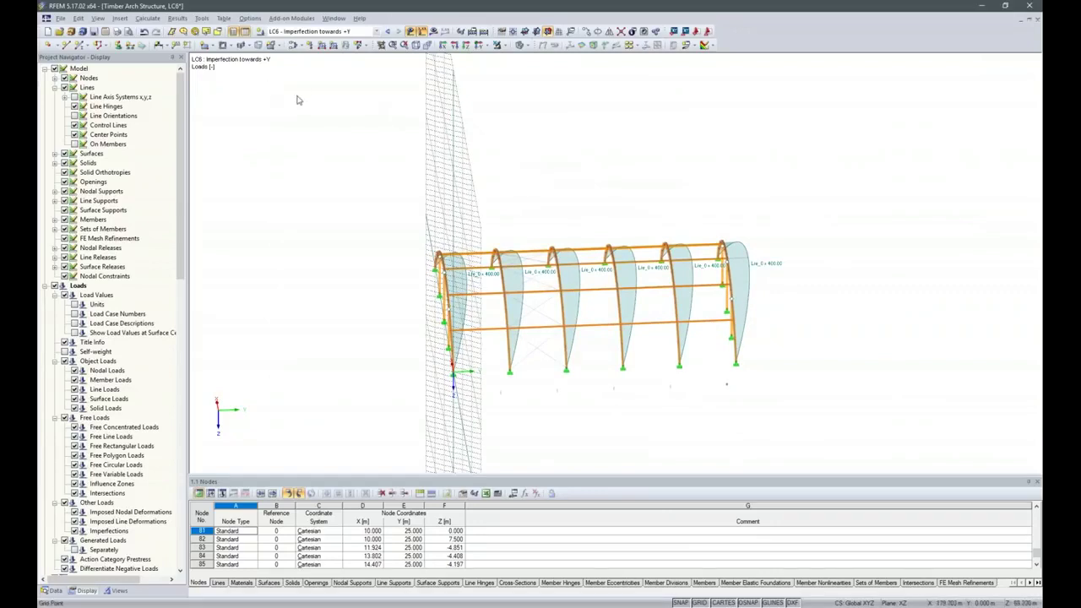
- Open the load cases and combinations and review the load cases assigned to the permanent, snow and wind actions
click(302, 45)
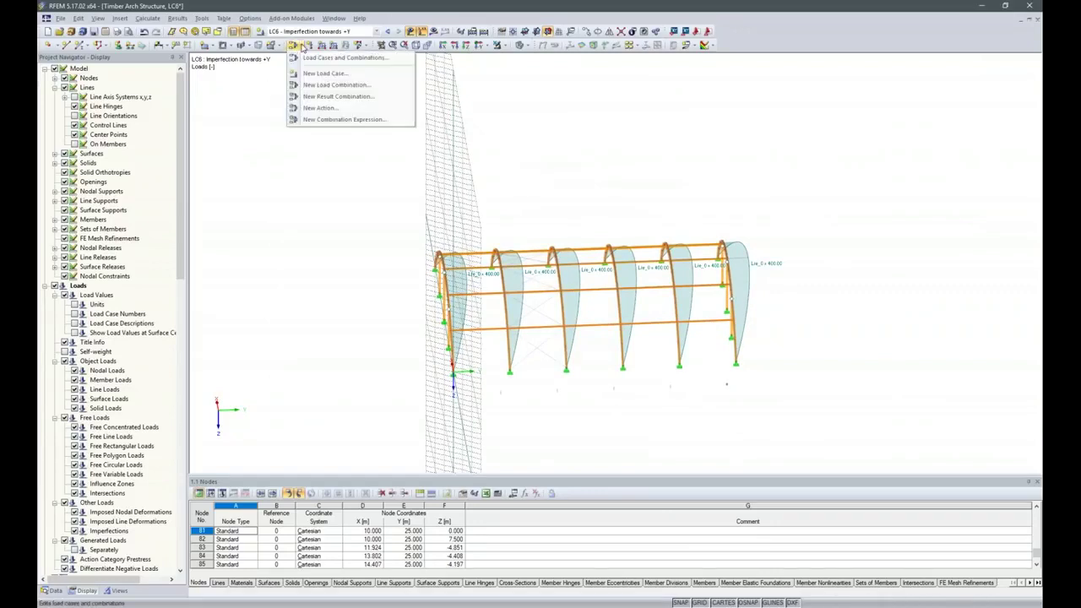
click(309, 59)
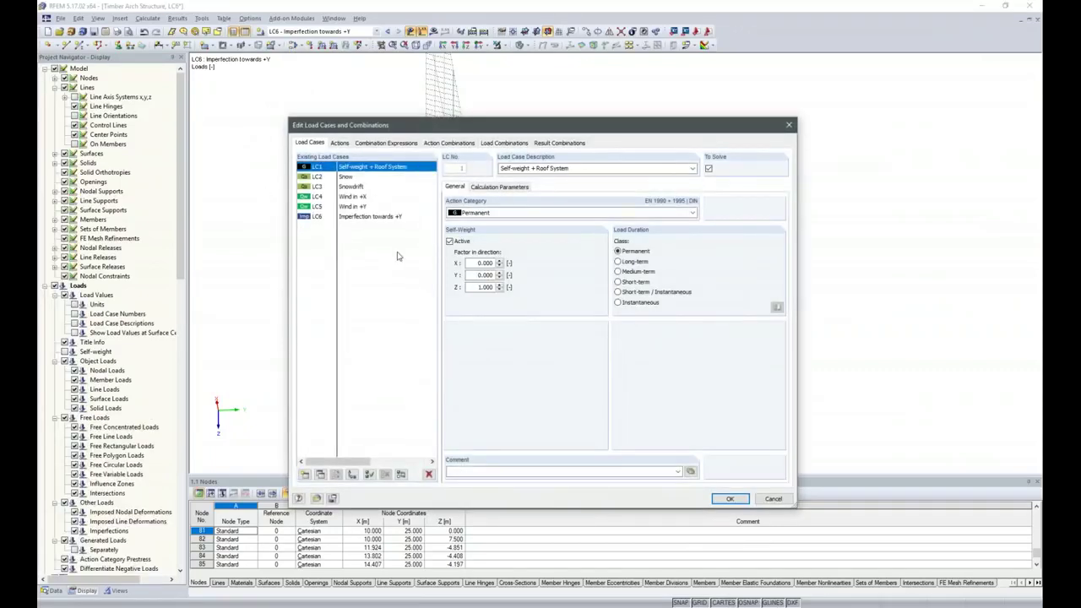
click(342, 143)
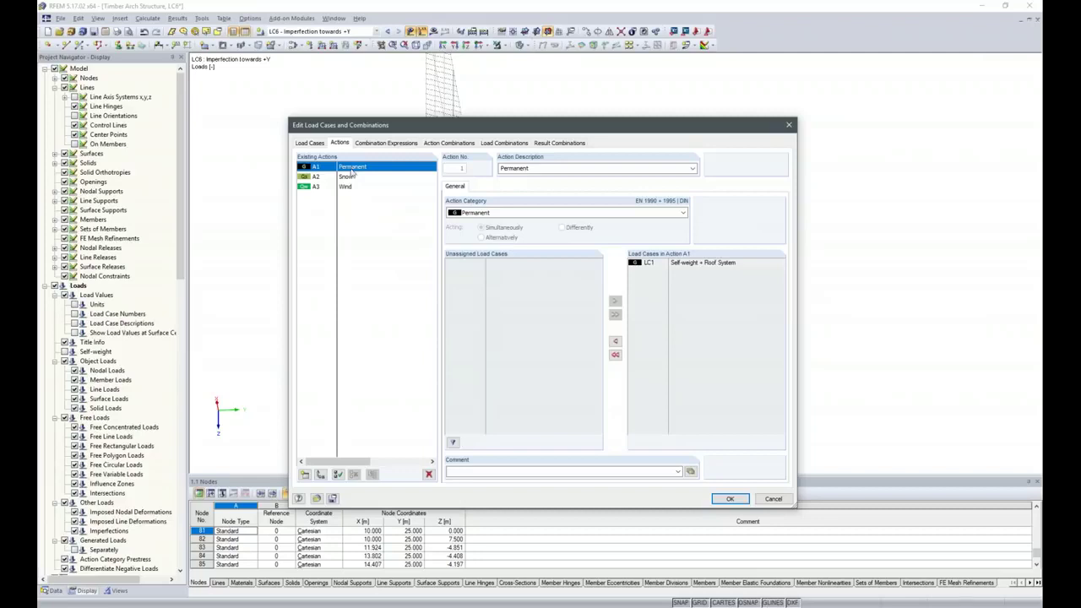
click(350, 178)
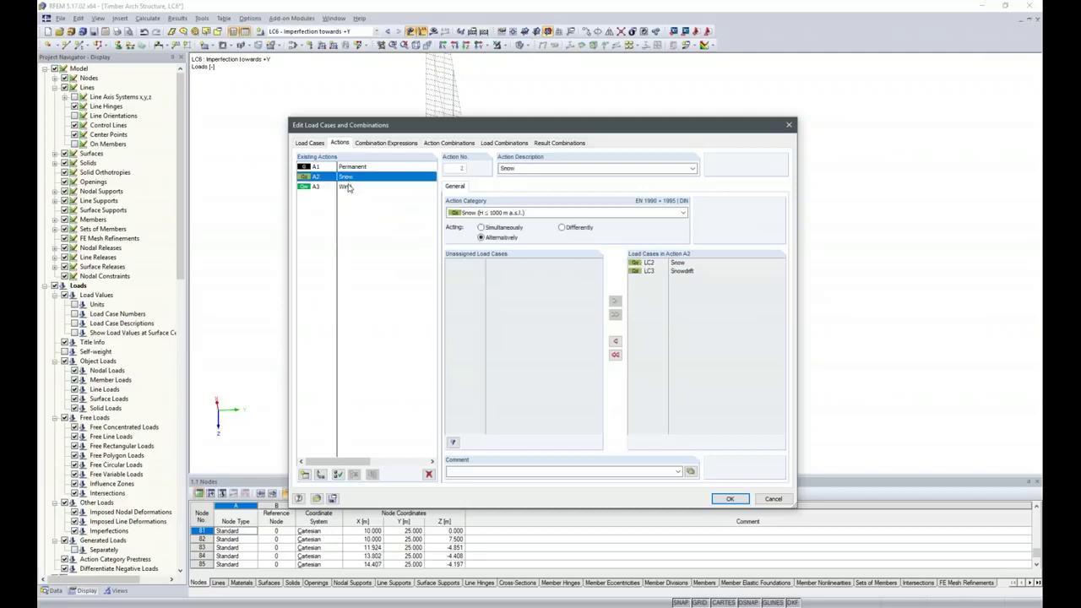
click(348, 187)
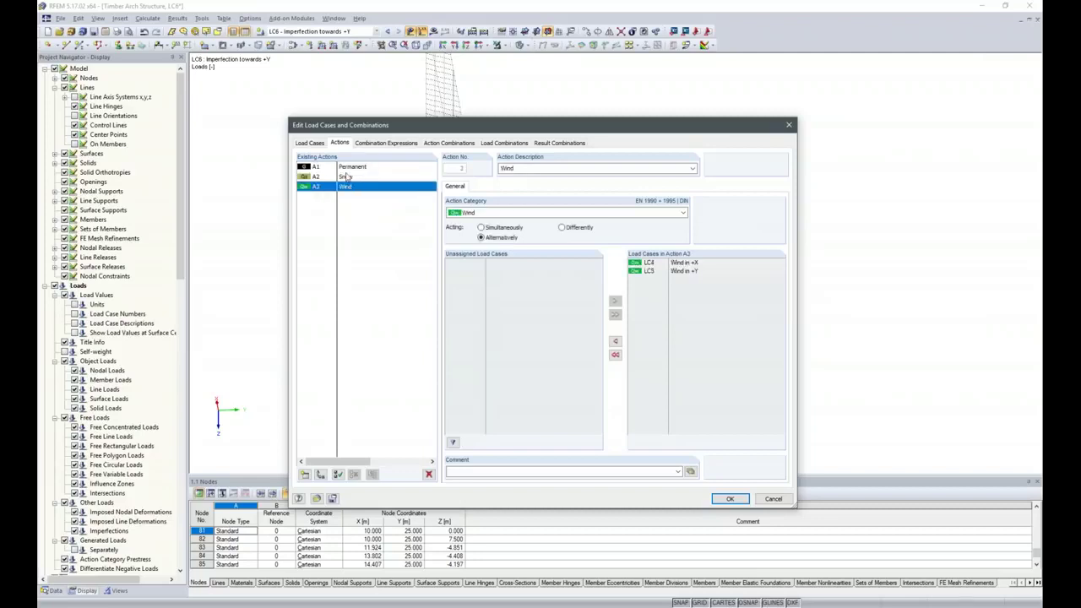
click(348, 178)
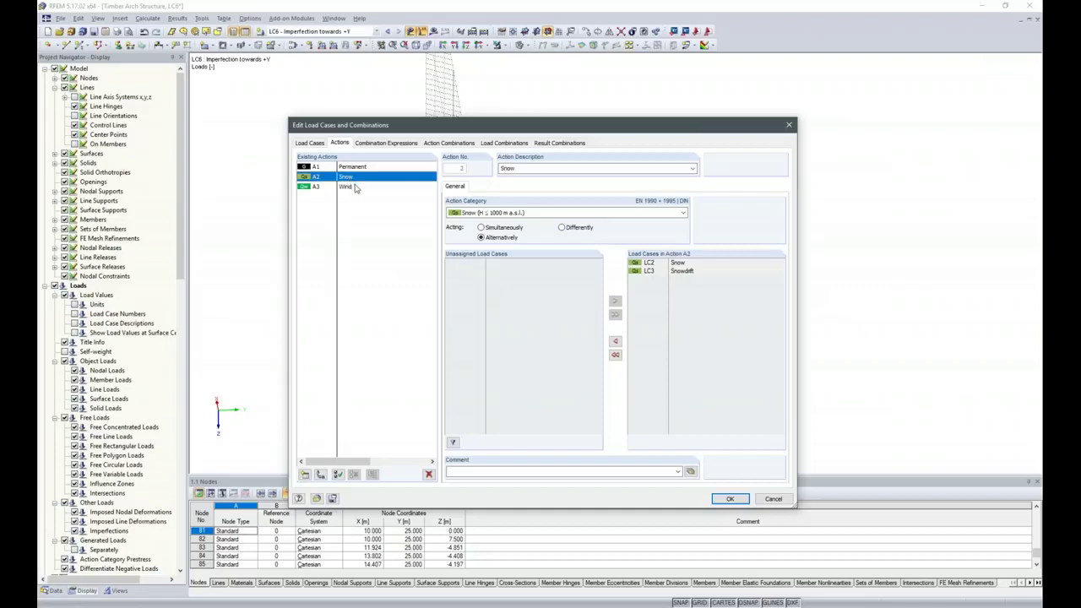
- Set the method of analysis for the three SLS combination expressions CE2 to CE4 to geometrically linear analysis
click(367, 144)
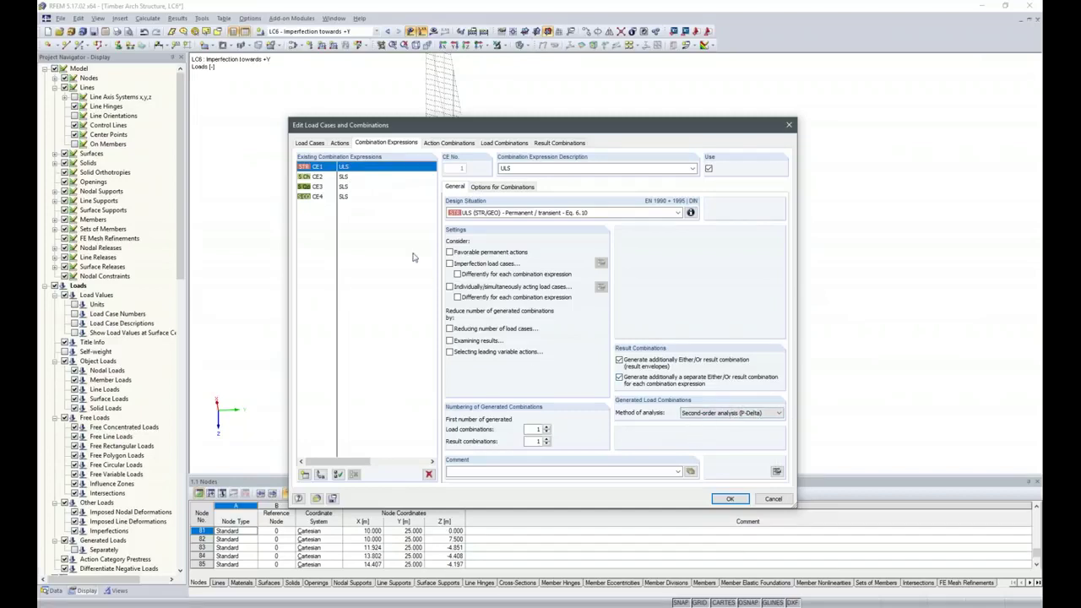
click(344, 178)
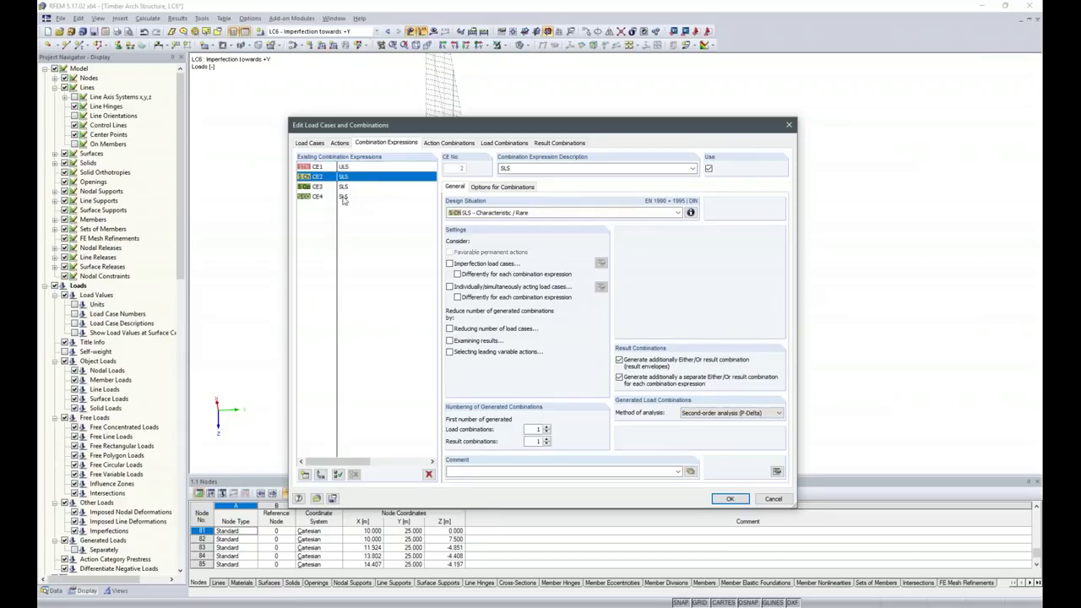
shift+click(344, 196)
click(768, 413)
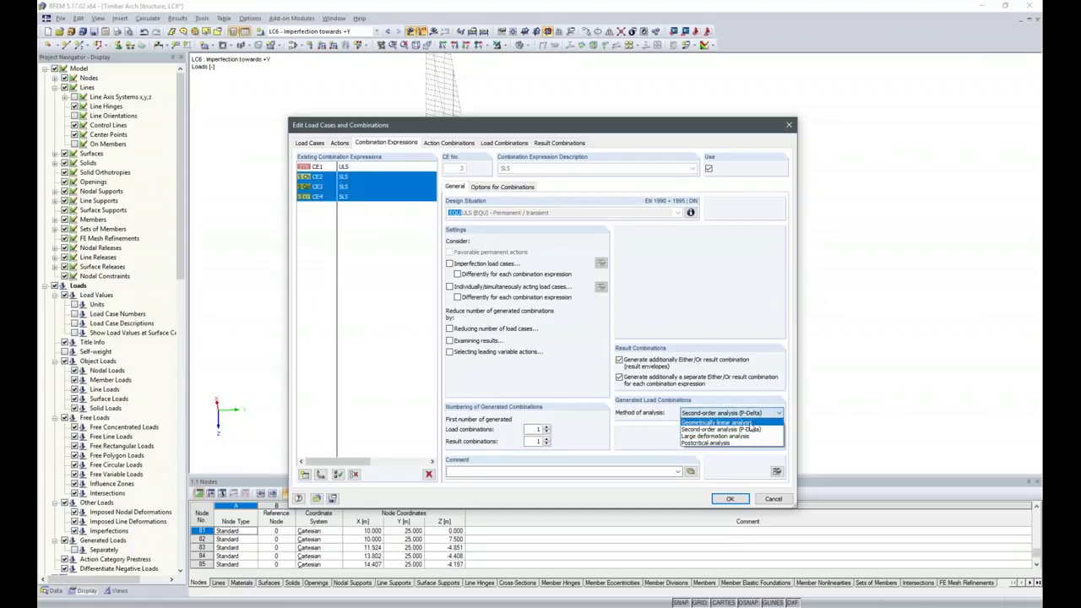
click(749, 423)
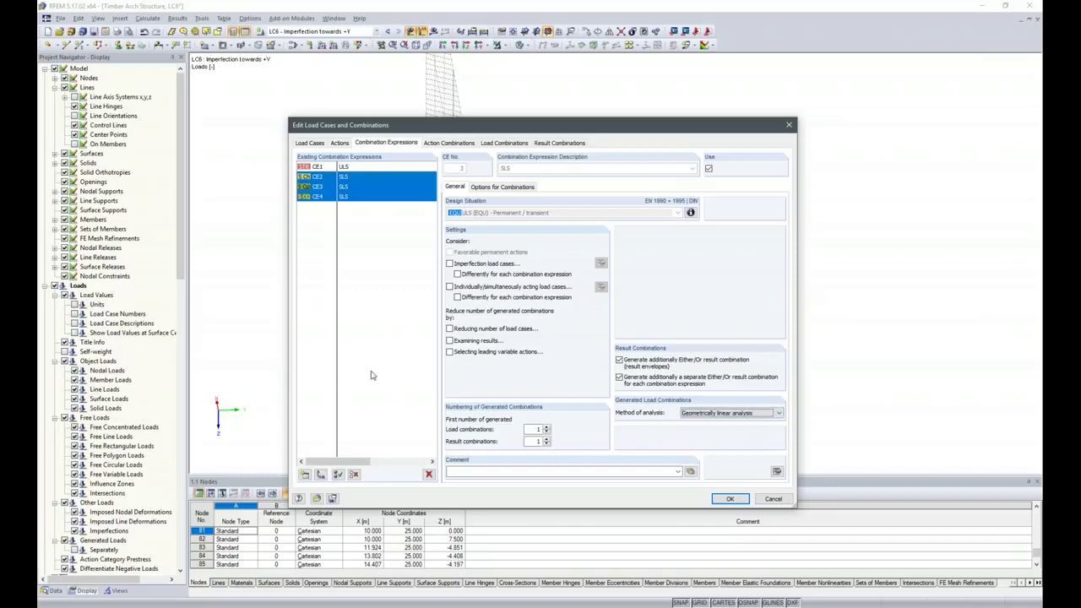
- Consider imperfection load case LC6 in the ULS expression CE1 only, differently for each combination expression, and check the SLS expressions
click(357, 167)
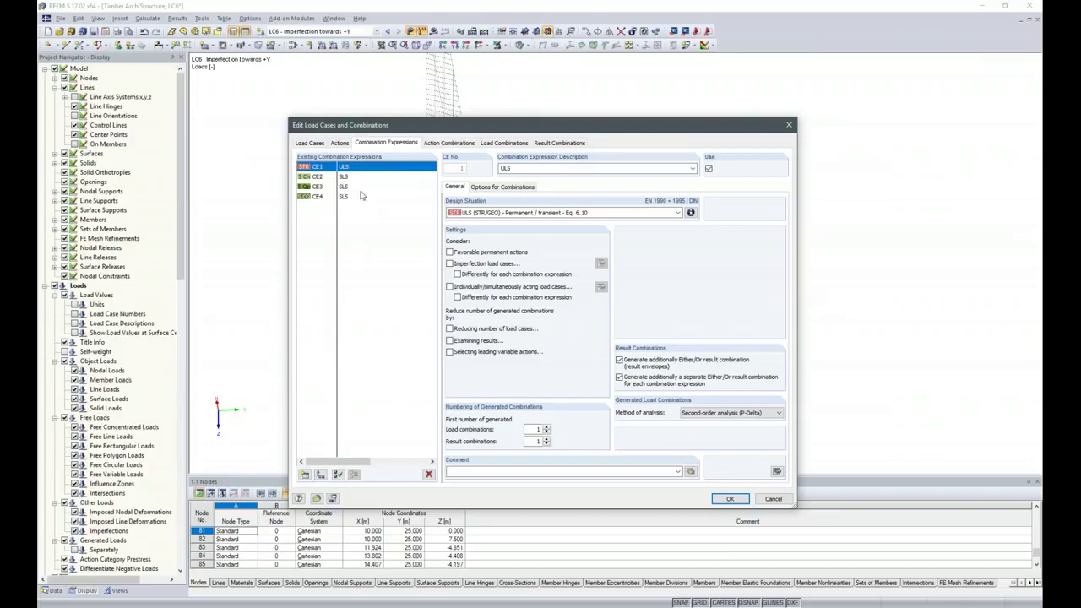
click(457, 276)
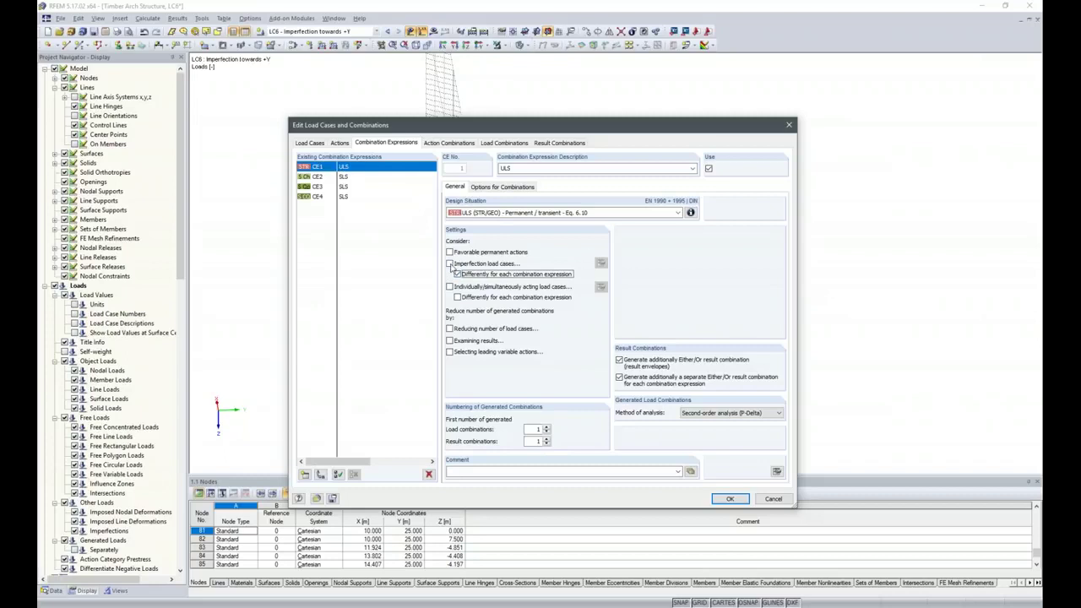
click(450, 264)
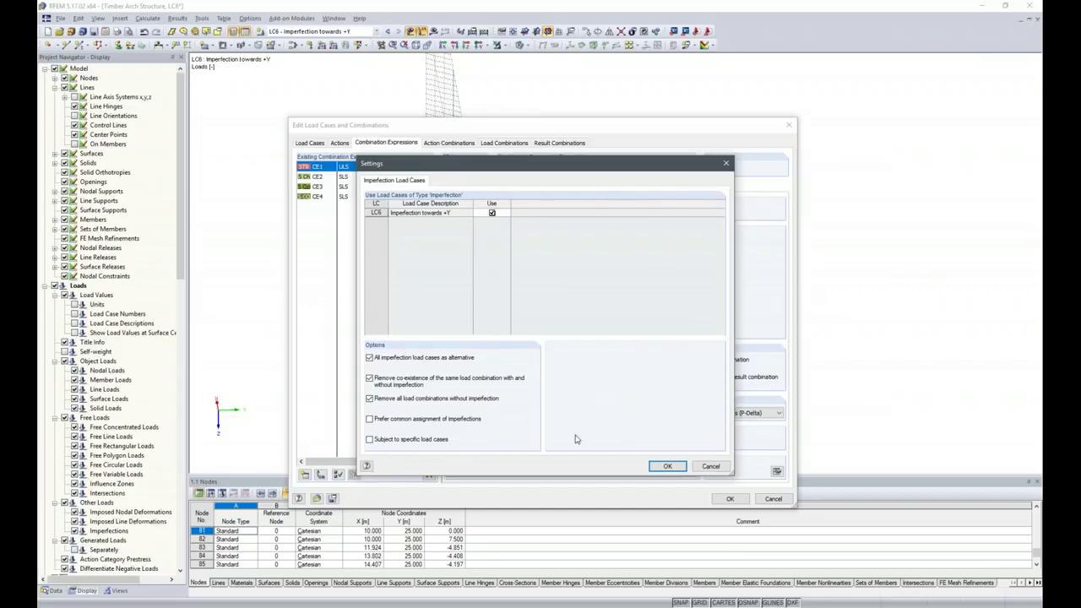
click(667, 466)
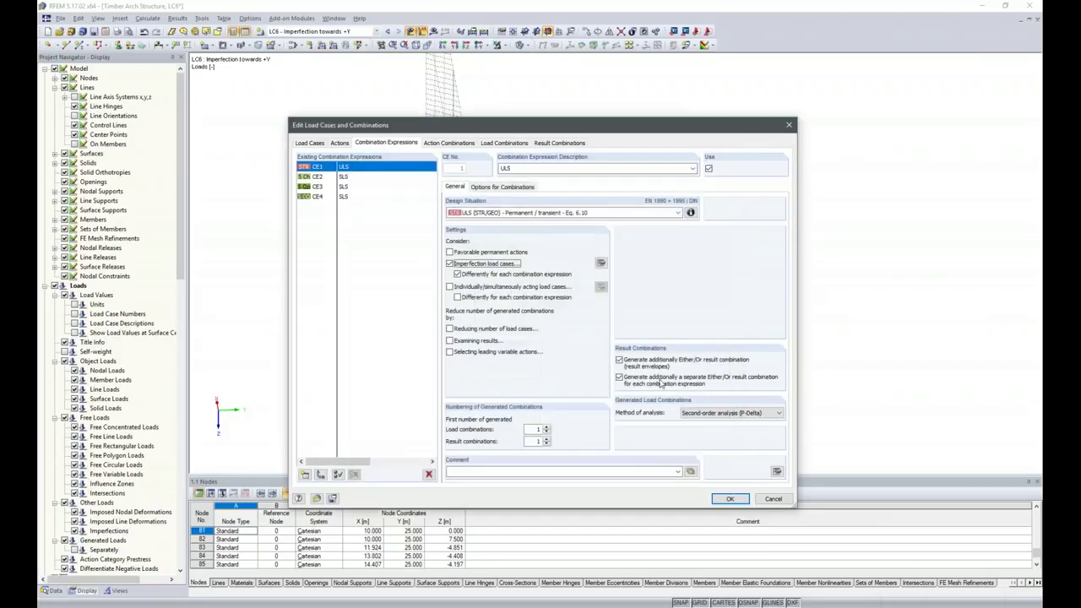
click(328, 178)
click(325, 187)
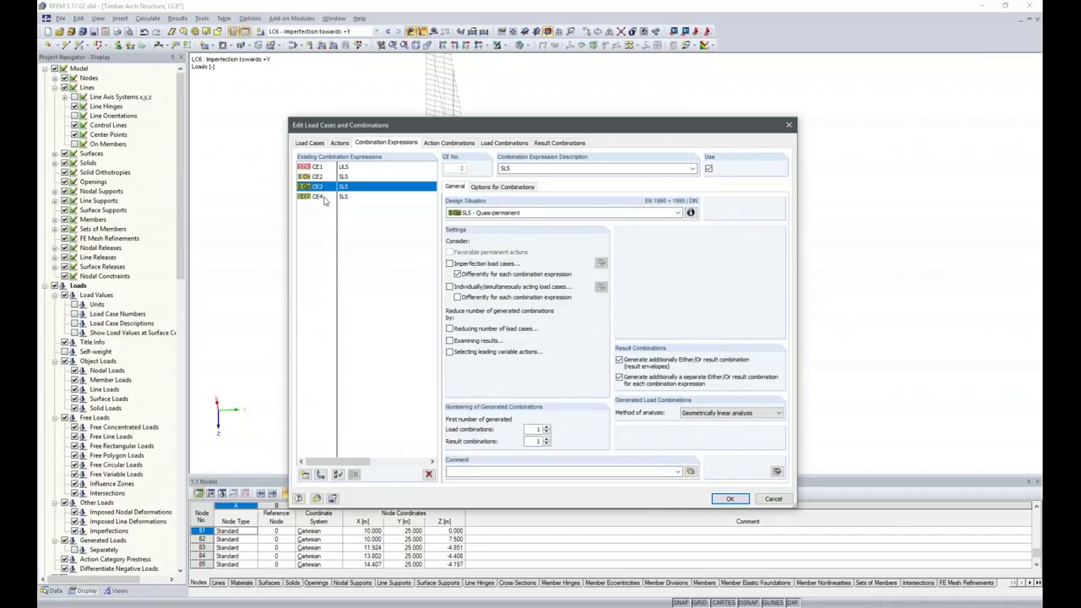
click(327, 197)
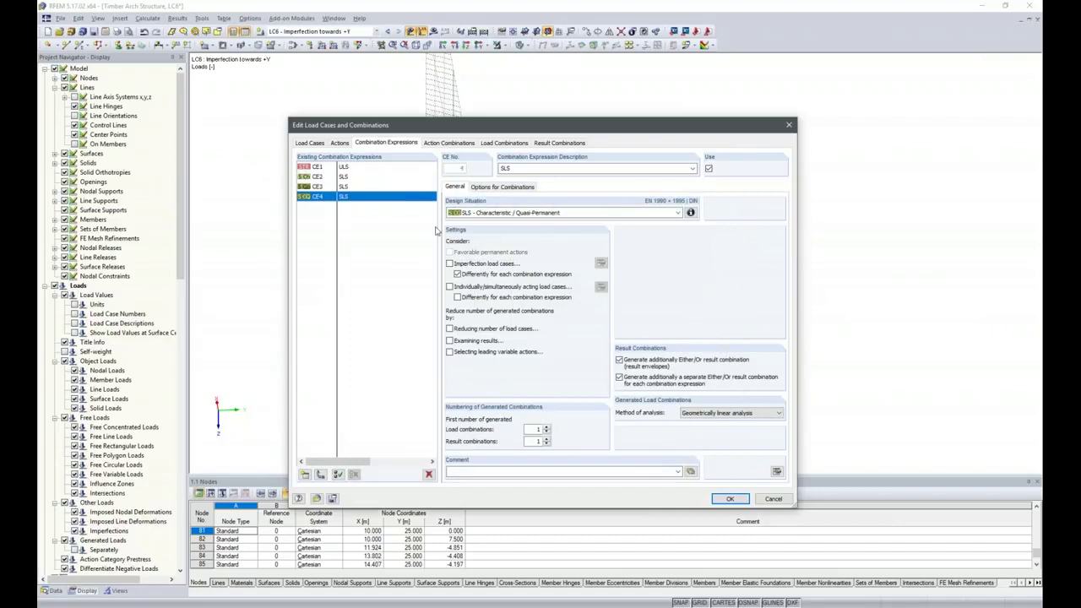
- Generate and review the action, load and result combinations, and accept them
click(450, 142)
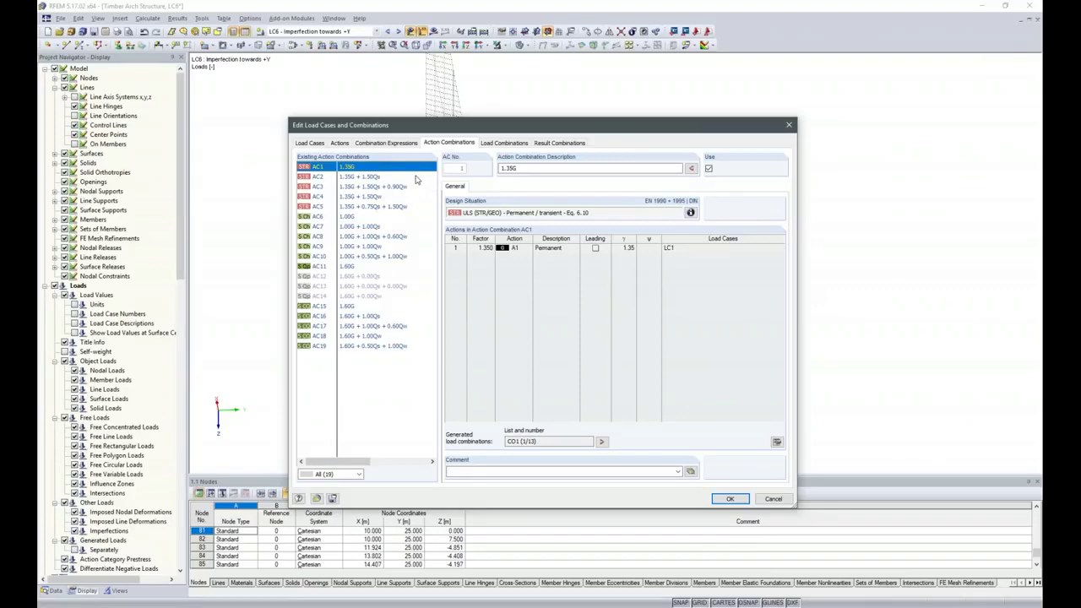
click(357, 268)
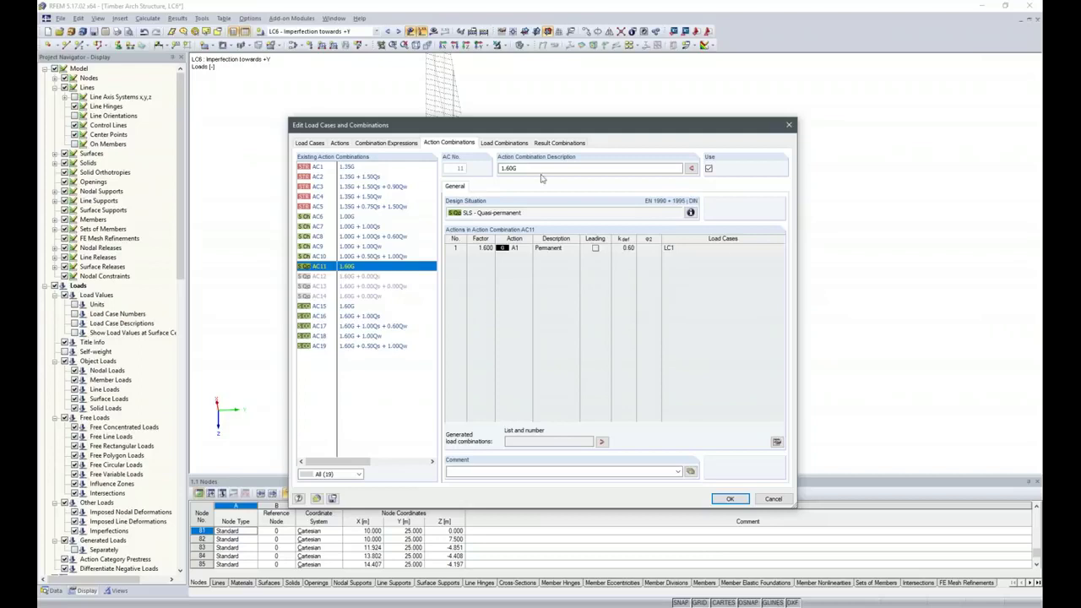
click(505, 144)
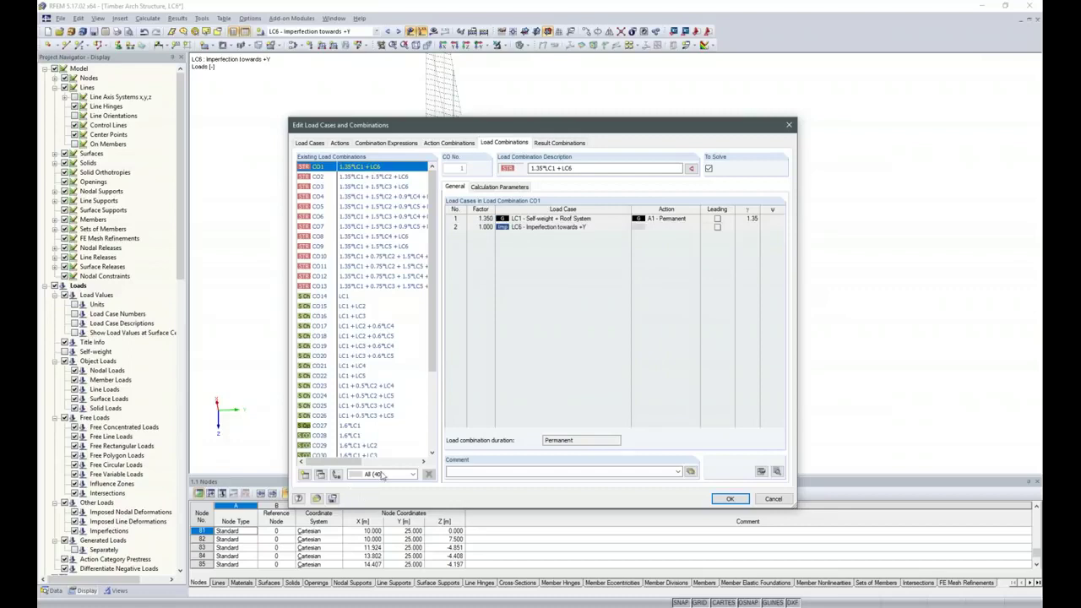
mouse_move(434, 272)
mouse_down()
mouse_move(426, 387)
mouse_move(435, 254)
mouse_up()
click(550, 144)
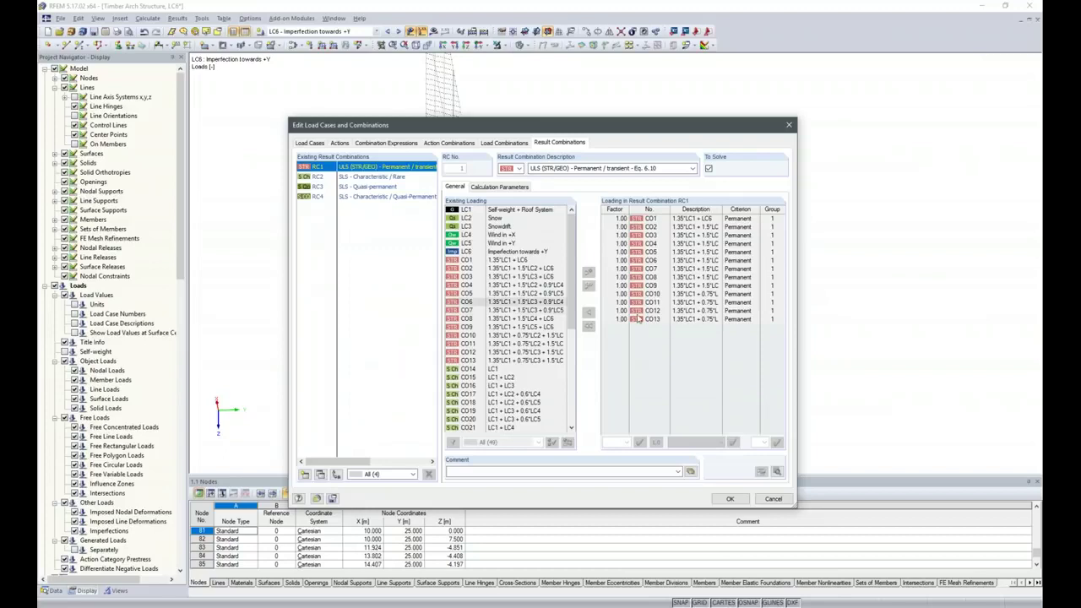
click(728, 500)
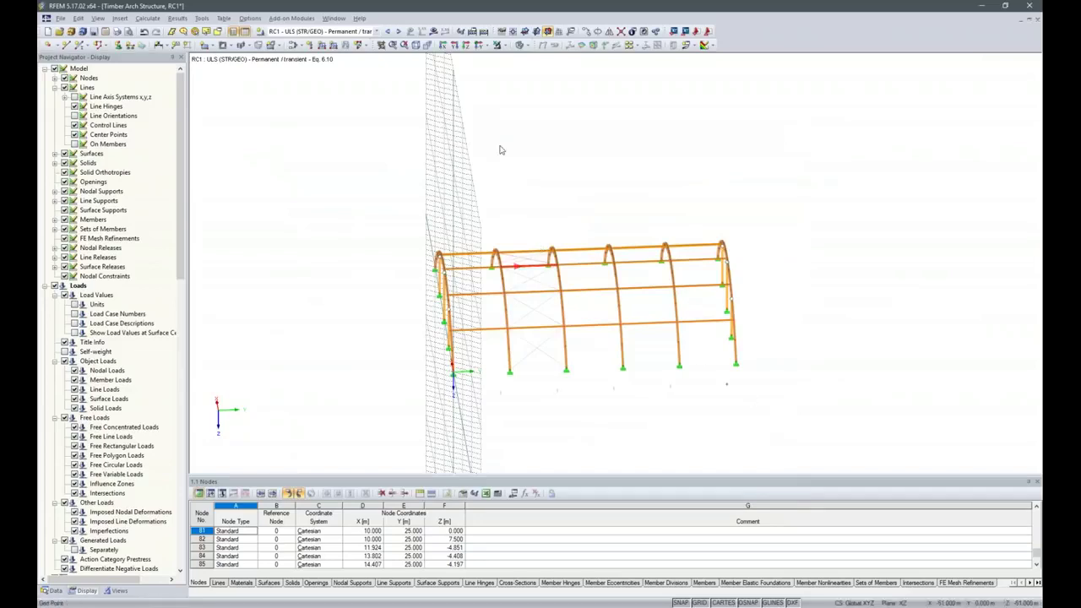
- Activate exceptional handling of failing members in the global calculation parameters, with failing members removed individually during successive iterations
click(471, 31)
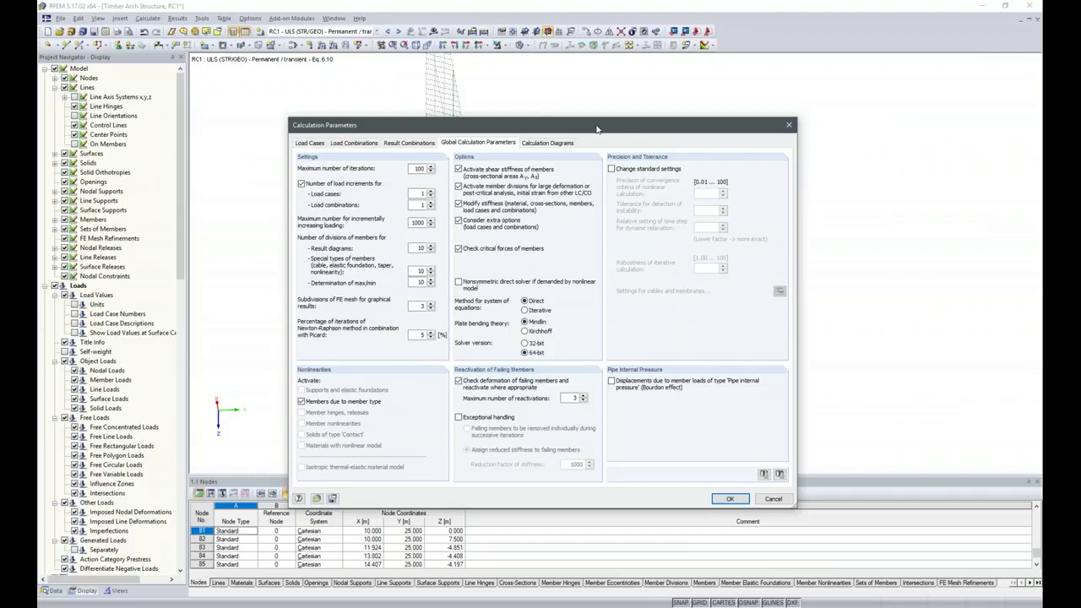
click(459, 418)
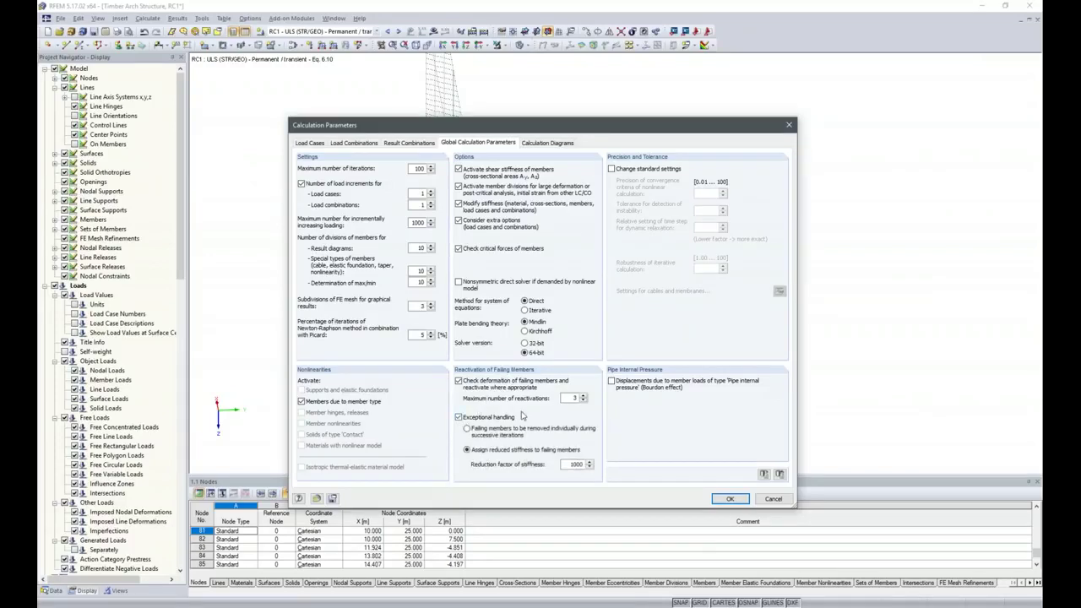
click(468, 429)
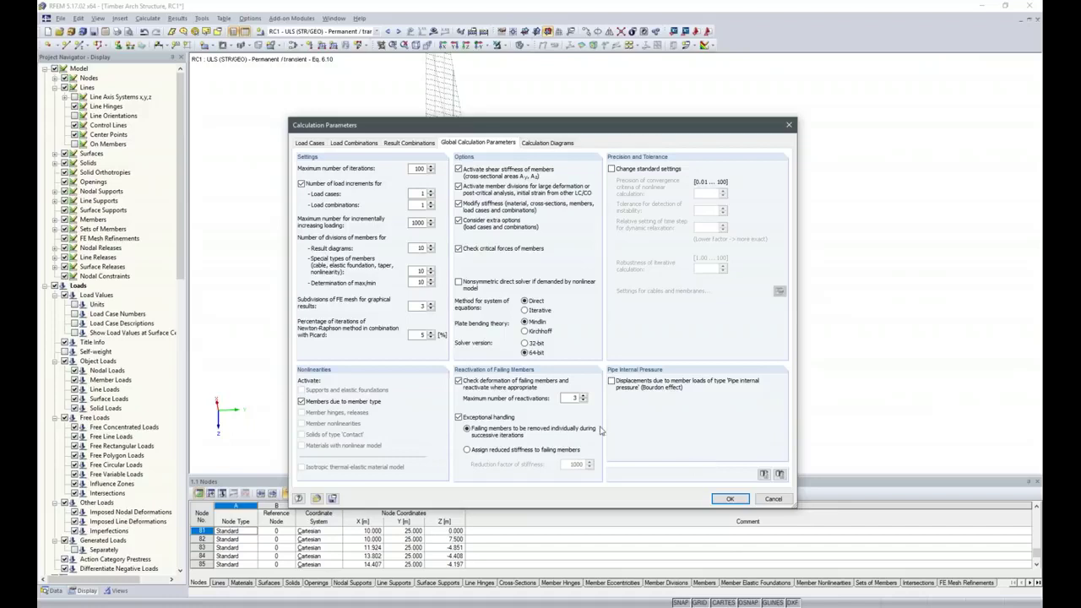
click(730, 498)
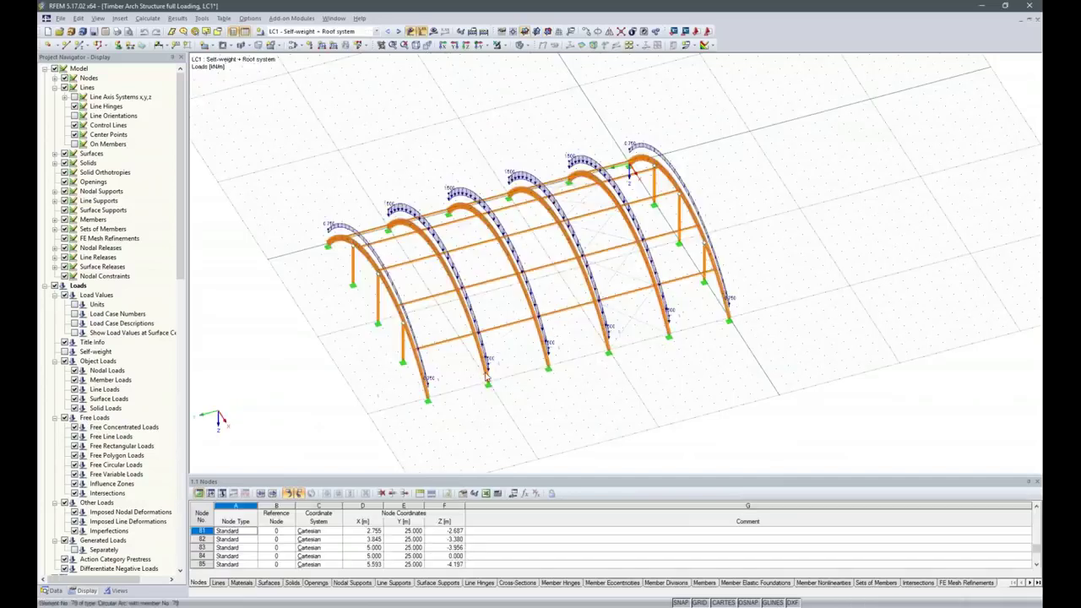
- Display load case LC4 (Wind in +X) and examine its wind loads on the arches and gable columns from several angles
click(377, 31)
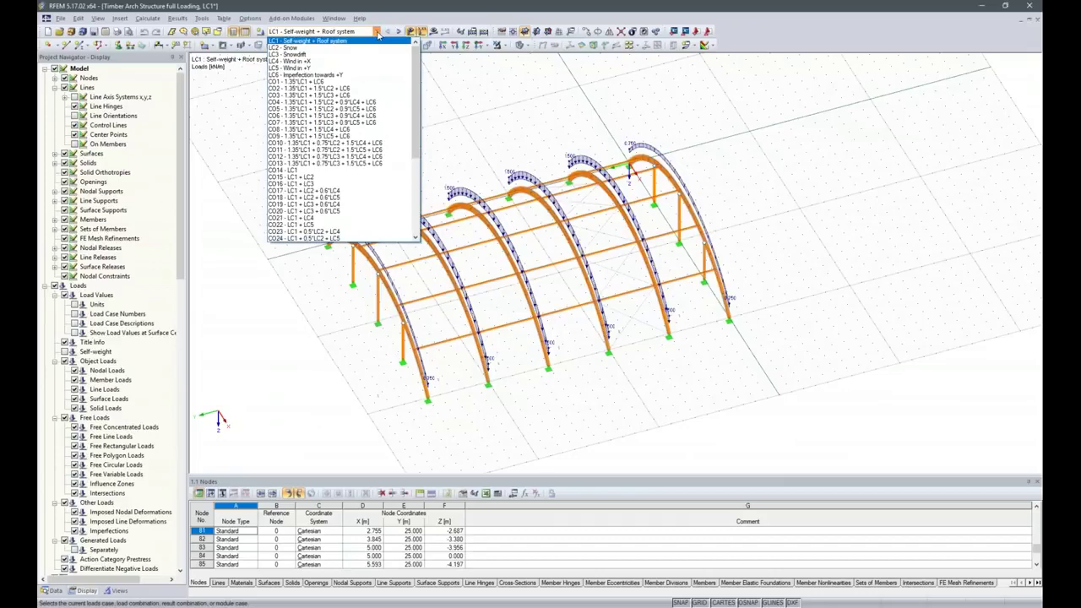
click(368, 63)
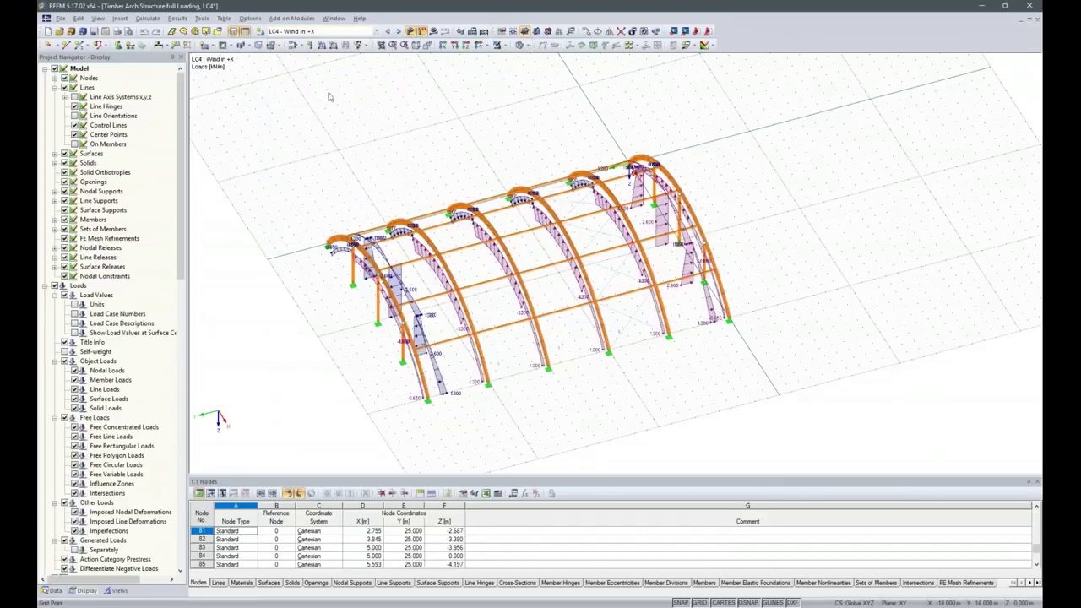
ctrl+middle_drag(509, 433, 439, 427)
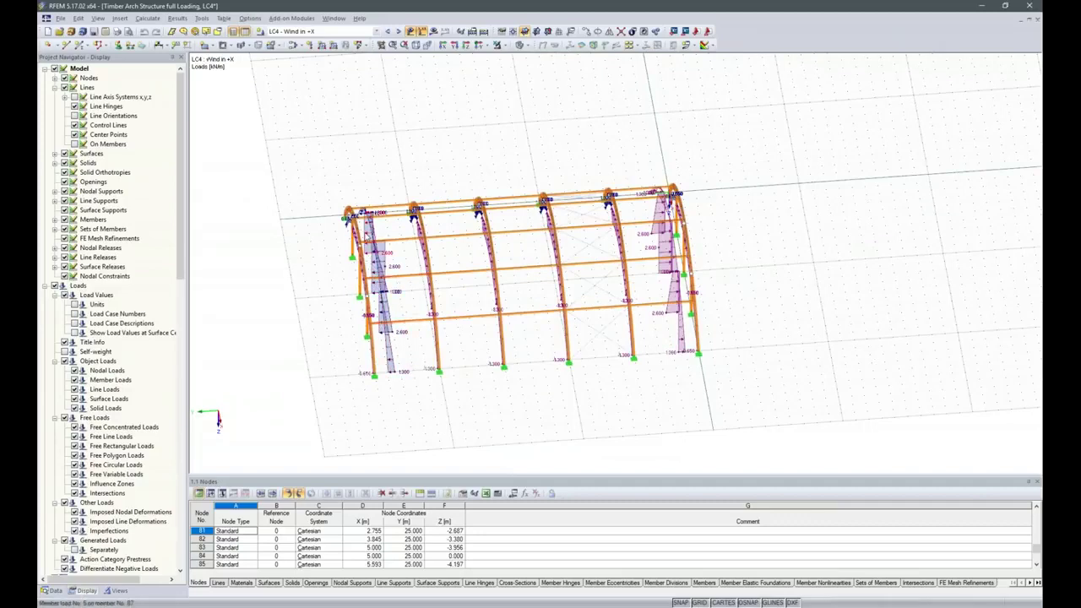
ctrl+middle_drag(412, 411, 408, 401)
scroll(406, 400, up, 4)
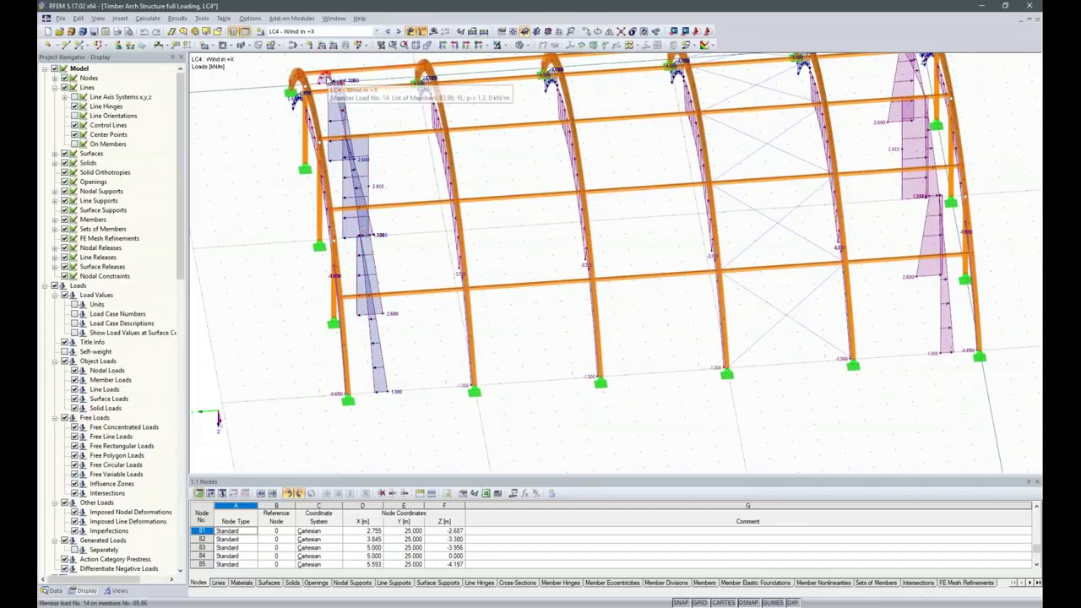
ctrl+middle_drag(305, 374, 506, 366)
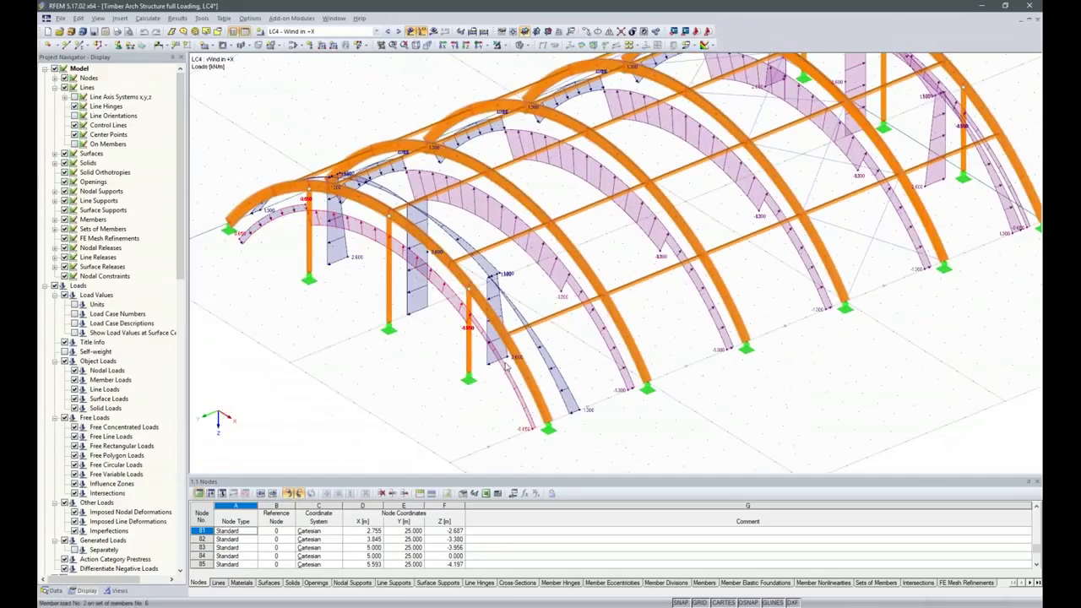
ctrl+middle_drag(550, 331, 372, 338)
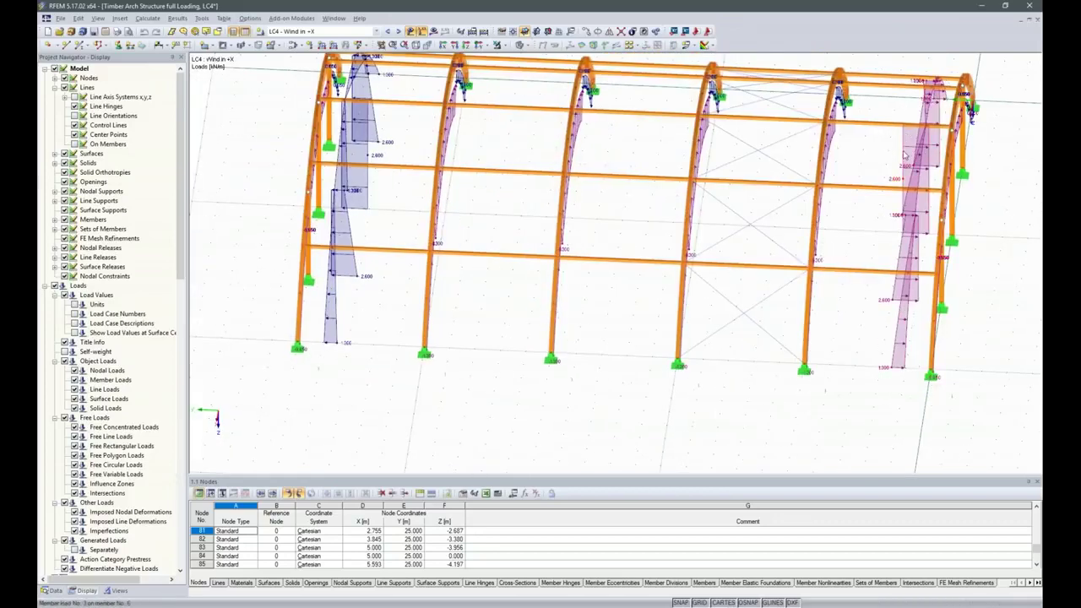
- Display load case LC5 (Wind in +Y) and examine its wind loads over the whole arch structure
click(397, 31)
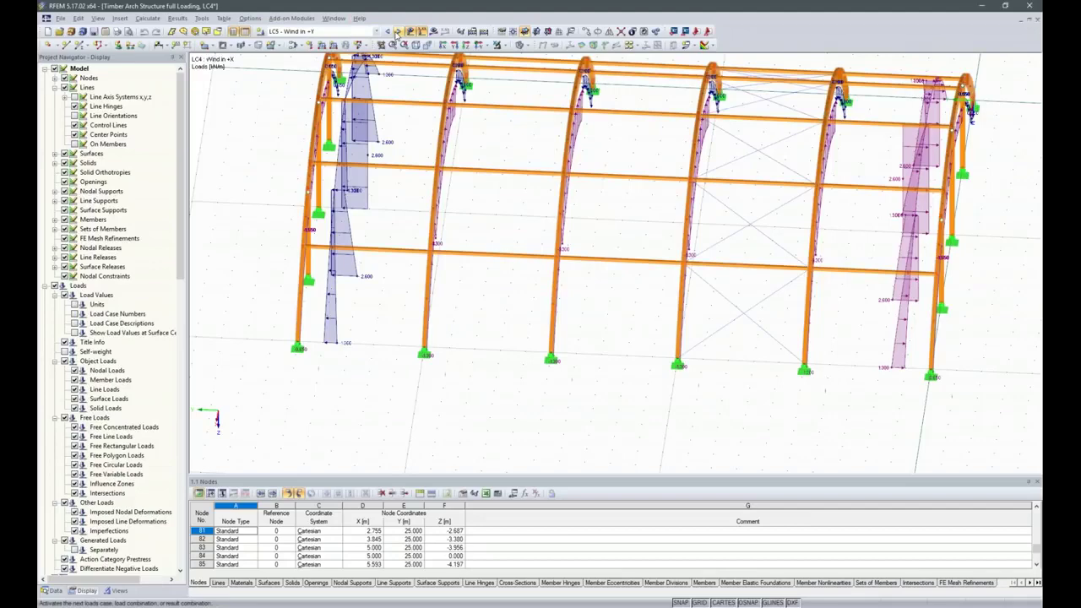
ctrl+middle_drag(284, 215, 403, 364)
scroll(737, 401, down, 1)
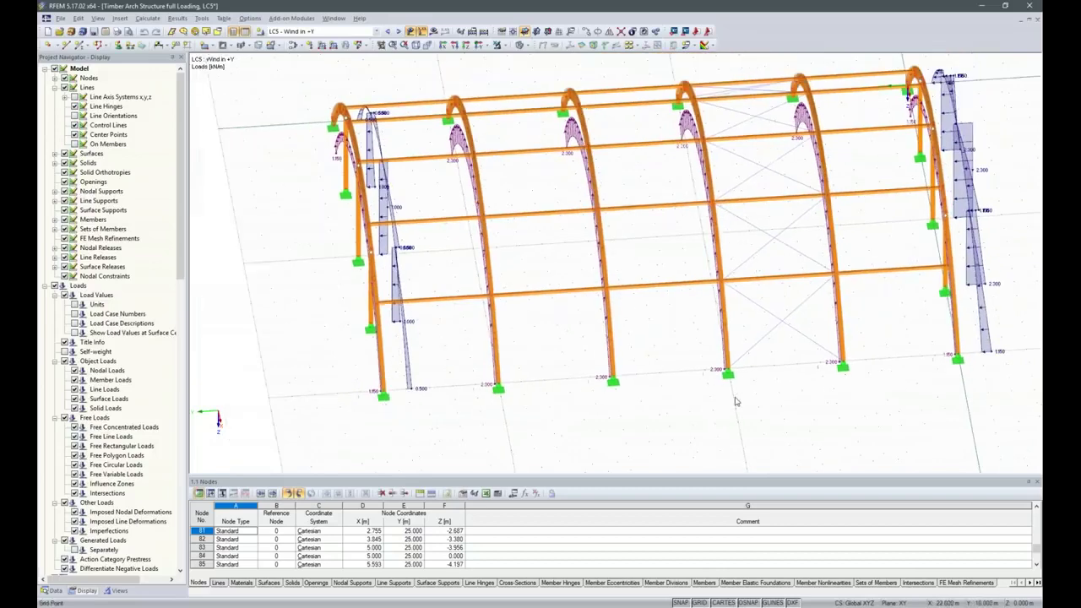
scroll(736, 403, down, 2)
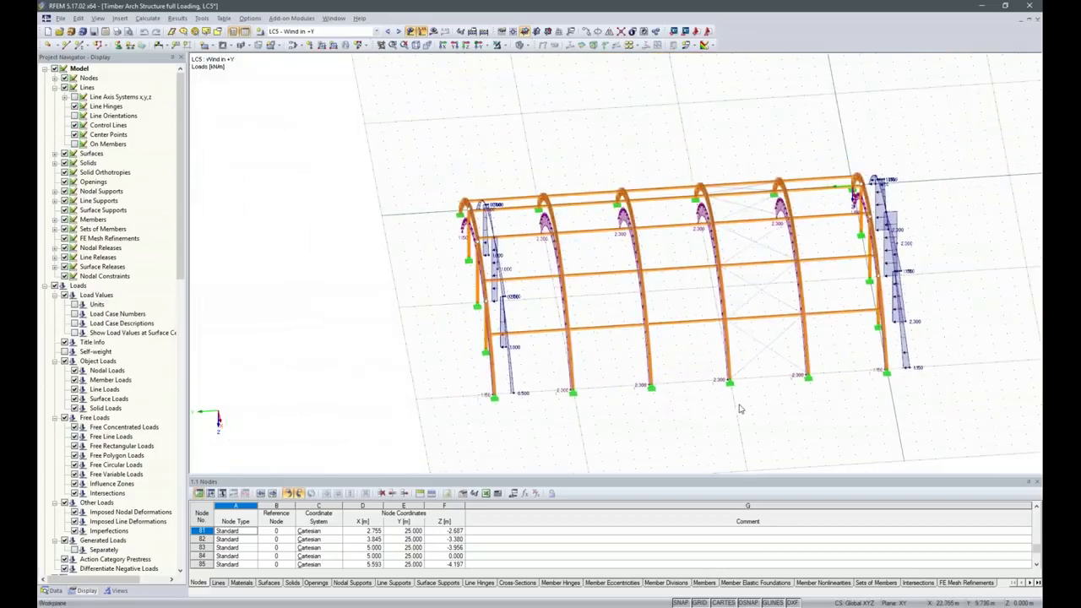
scroll(343, 169, down, 1)
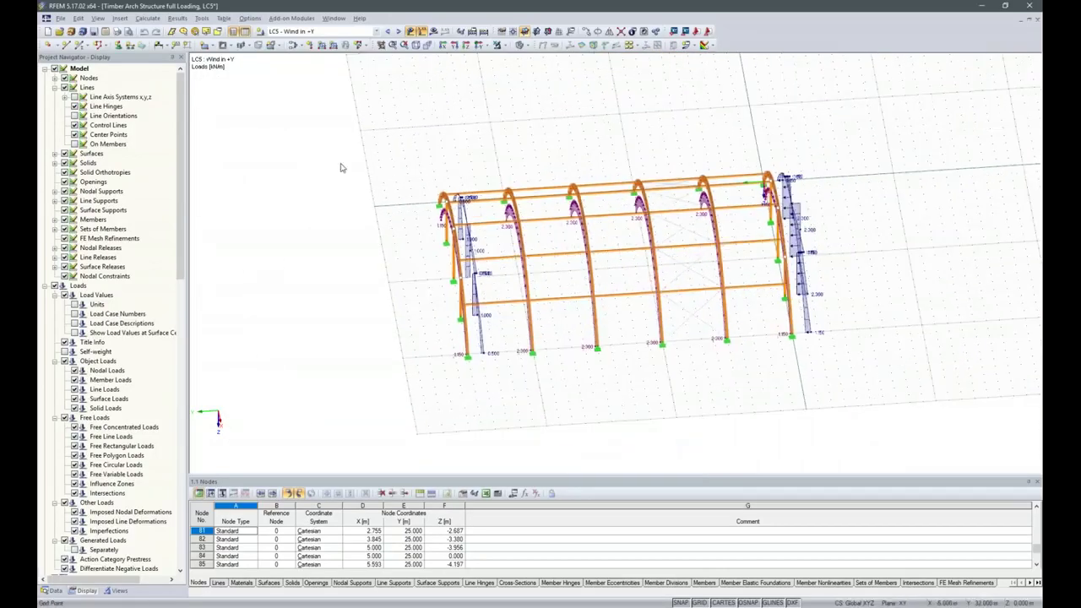
- Open the RF-TIMBER Pro add-on module for the design of the timber members
scroll(545, 375, up, 1)
ctrl+middle_drag(504, 427, 577, 389)
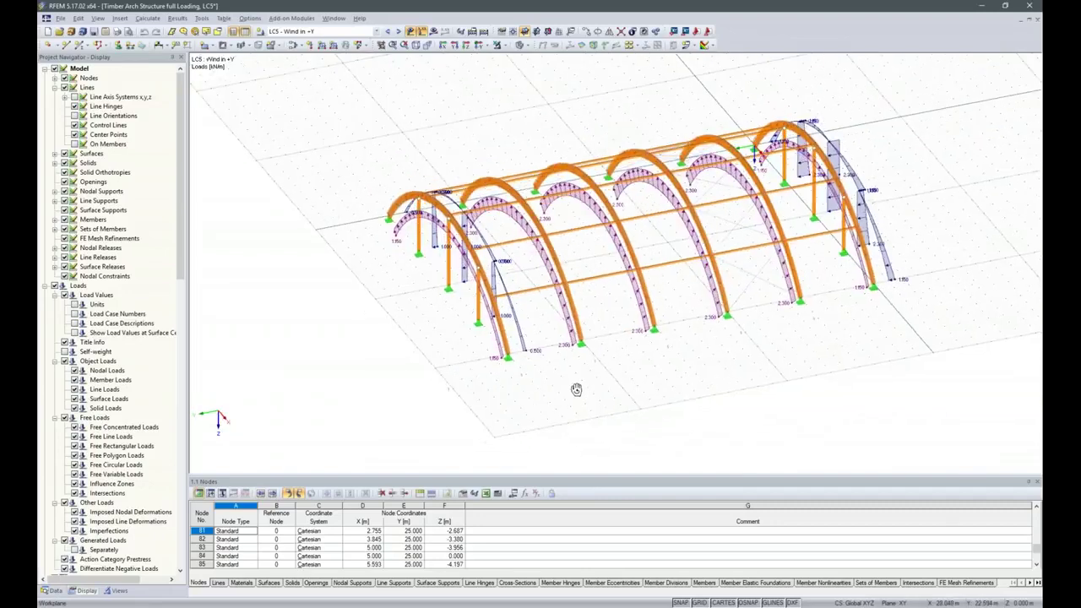
click(52, 590)
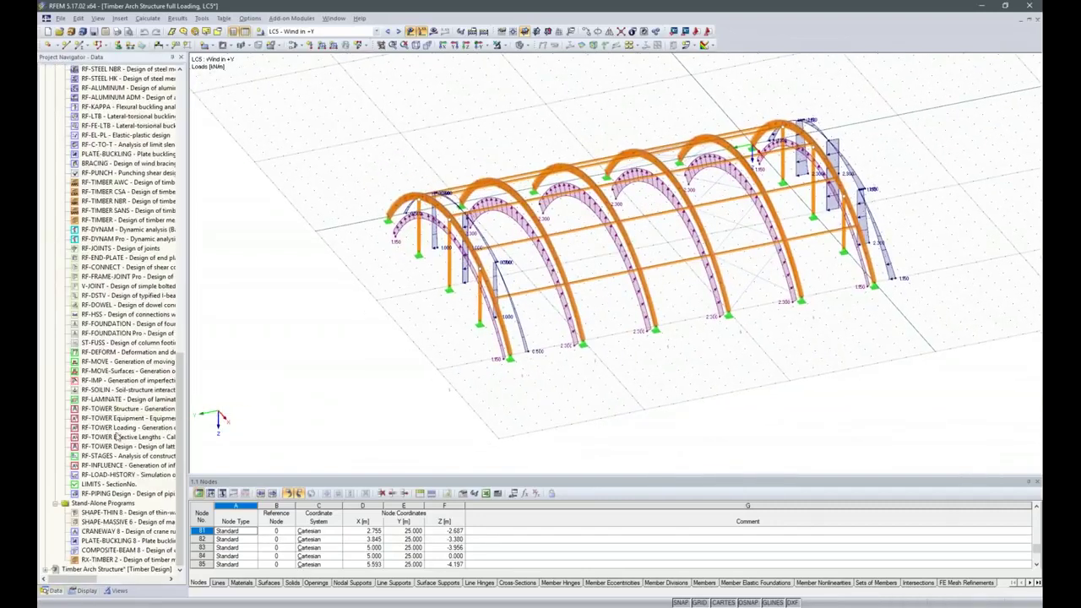
scroll(118, 476, up, 15)
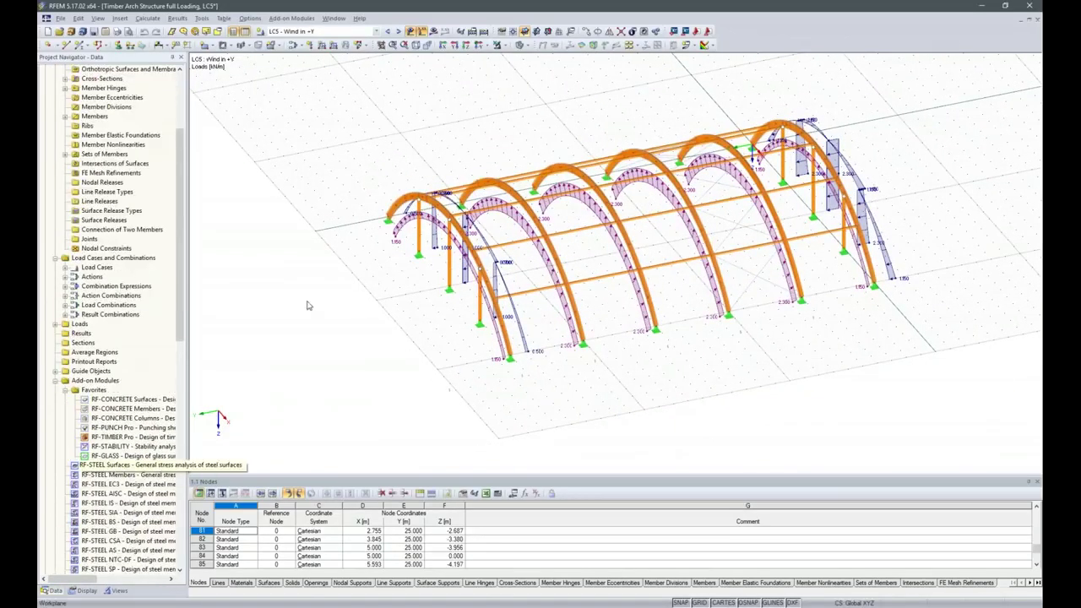
click(127, 437)
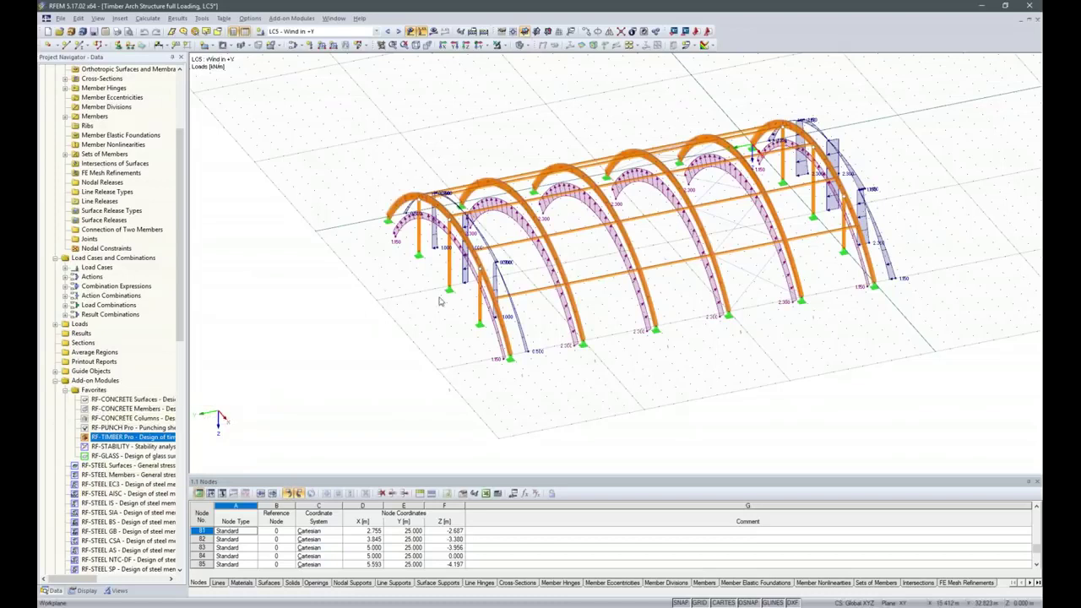
click(287, 19)
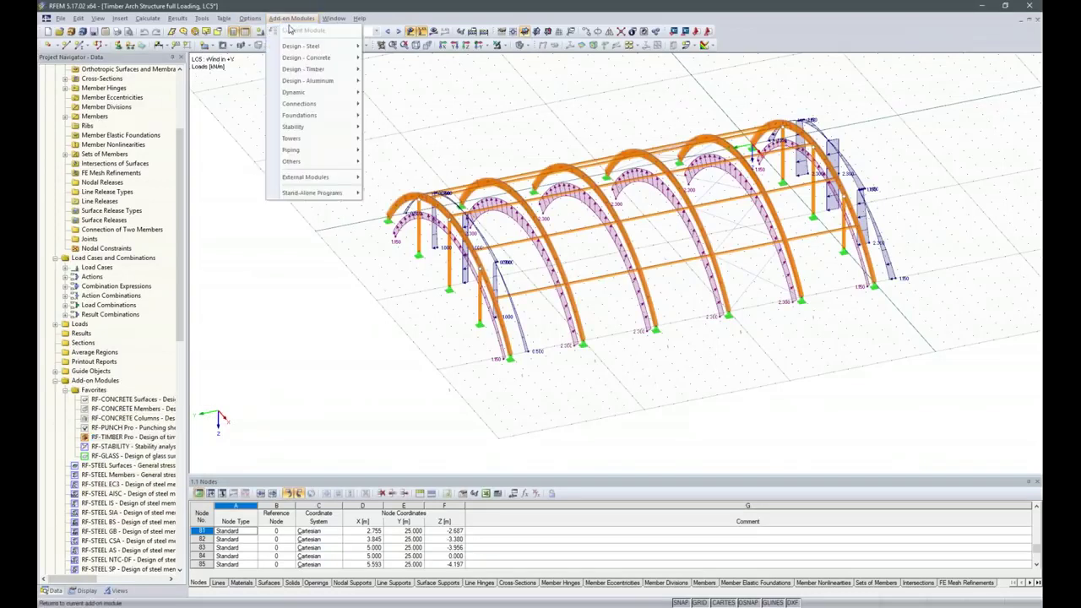
mouse_move(301, 74)
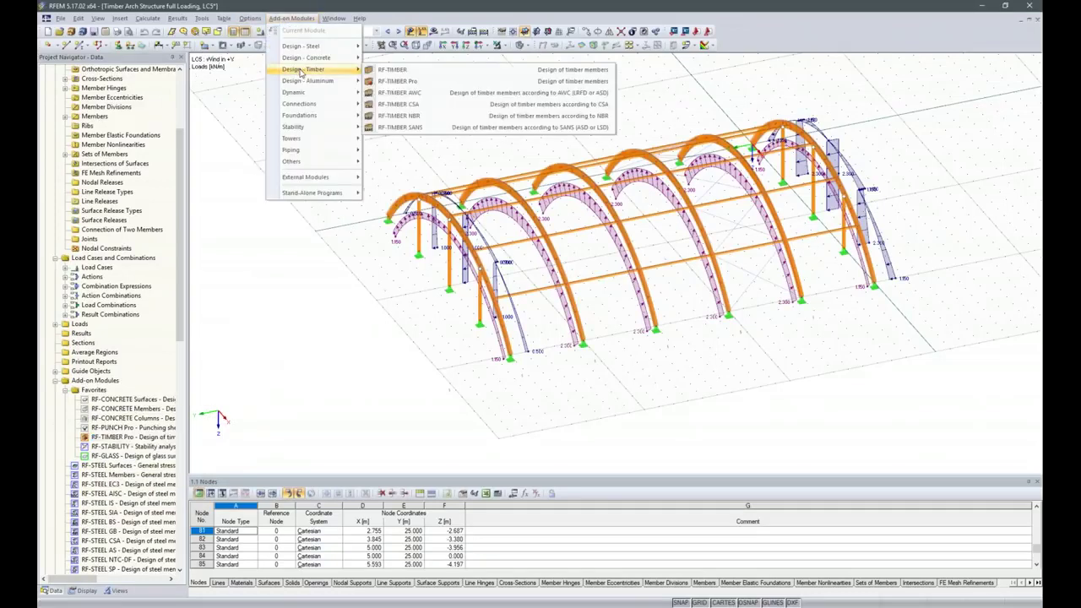
click(396, 82)
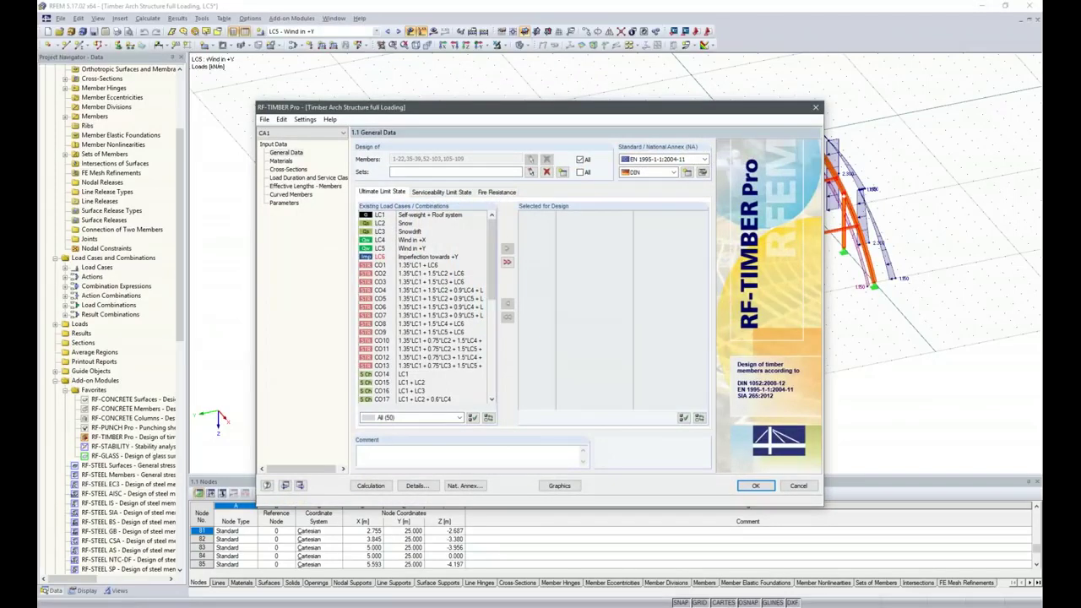
- Include all sets of members in the timber design, deactivate the design of all members and clear the member list
click(580, 159)
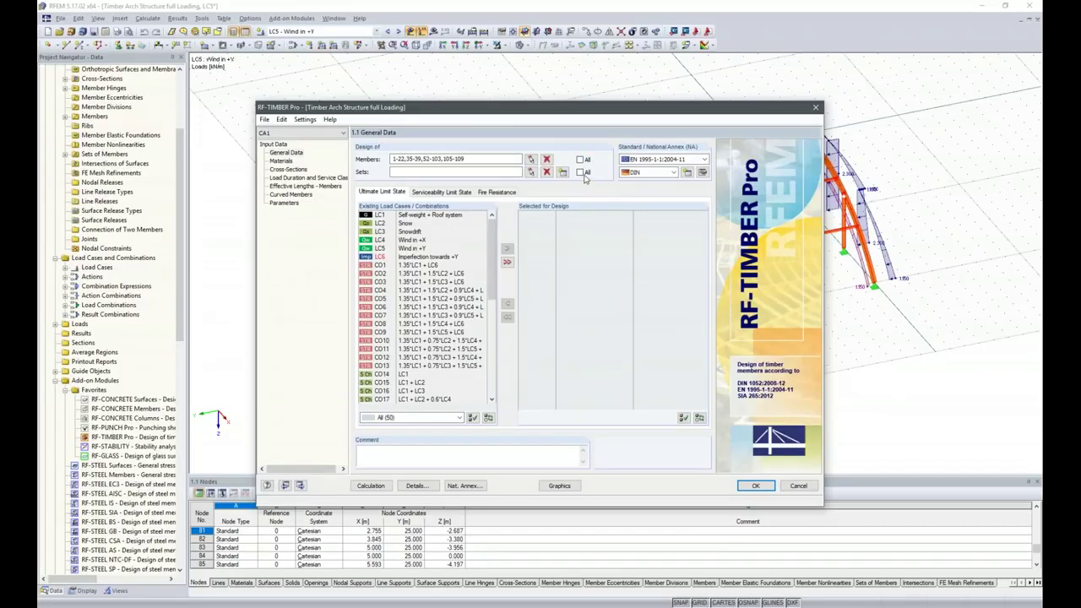
click(581, 171)
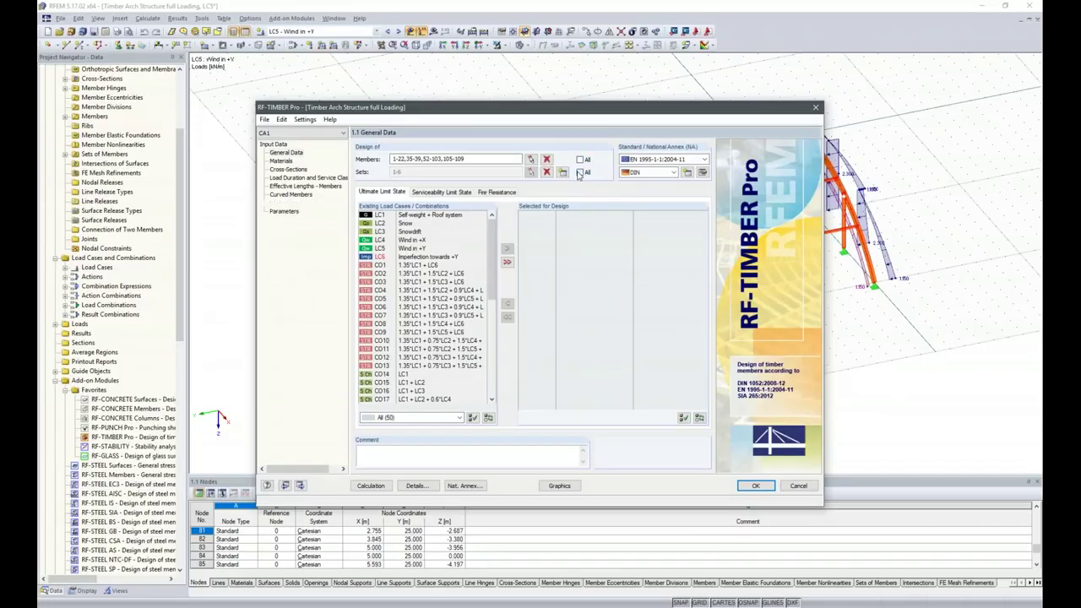
drag(729, 108, 778, 93)
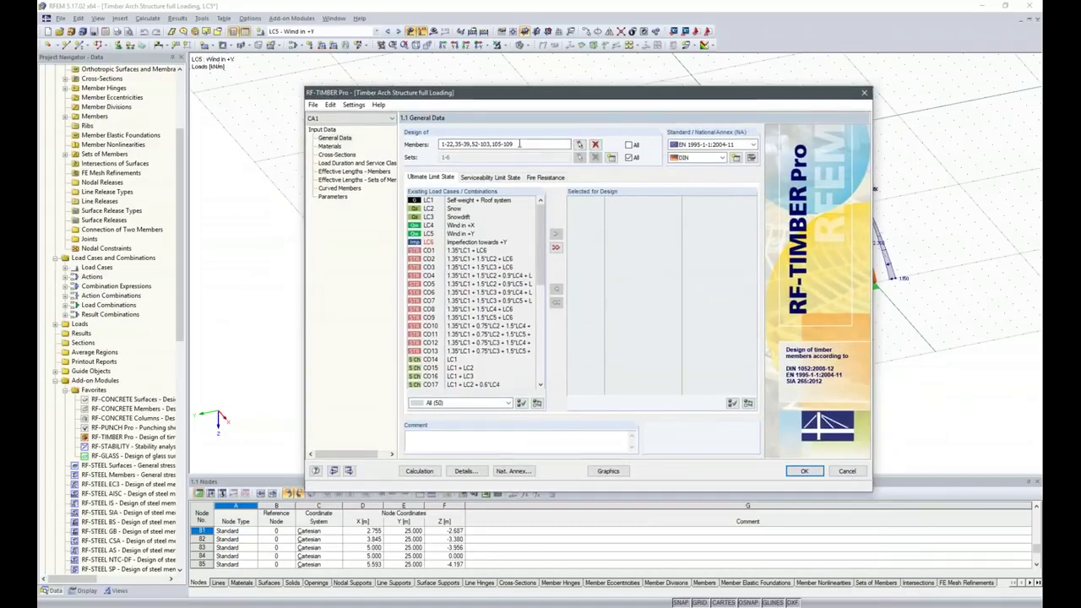
click(596, 145)
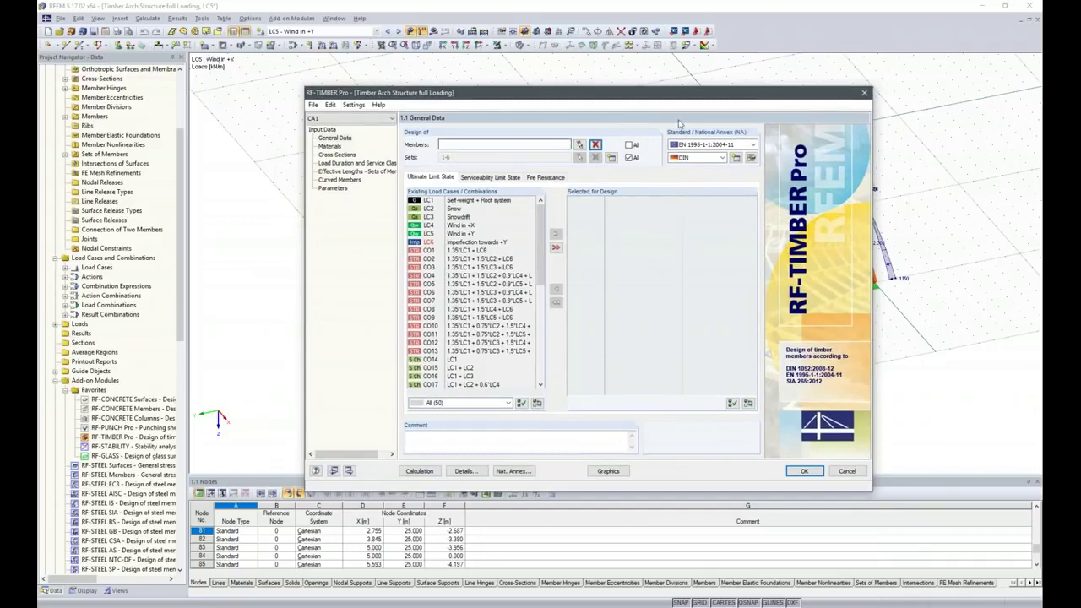
- Start picking members for design in the model and select the columns at both gables (3, 6, 9, 87, 90 and 93)
click(580, 145)
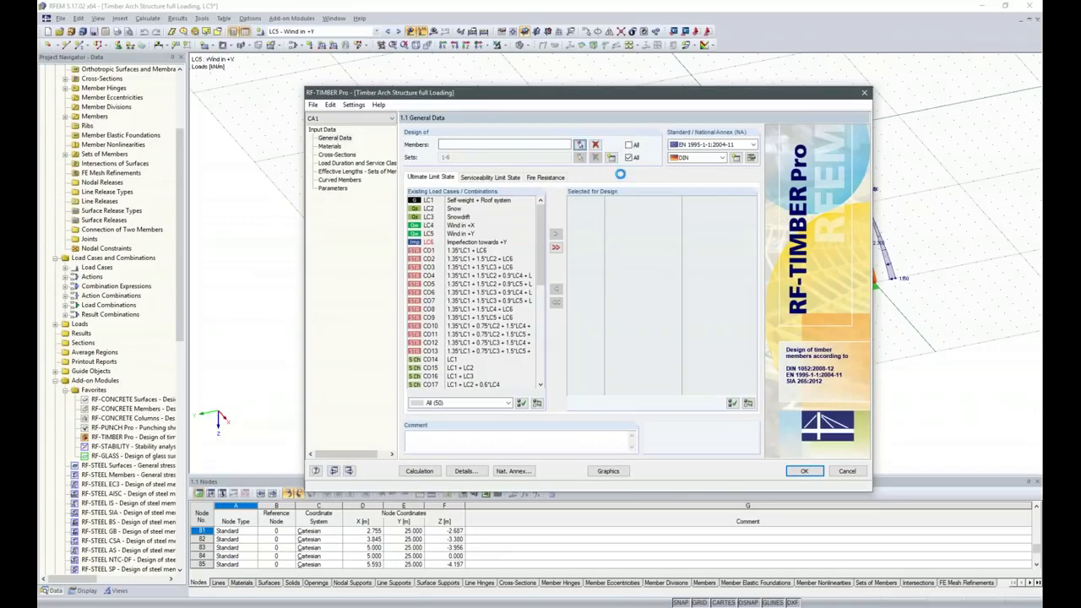
ctrl+middle_drag(587, 423, 722, 419)
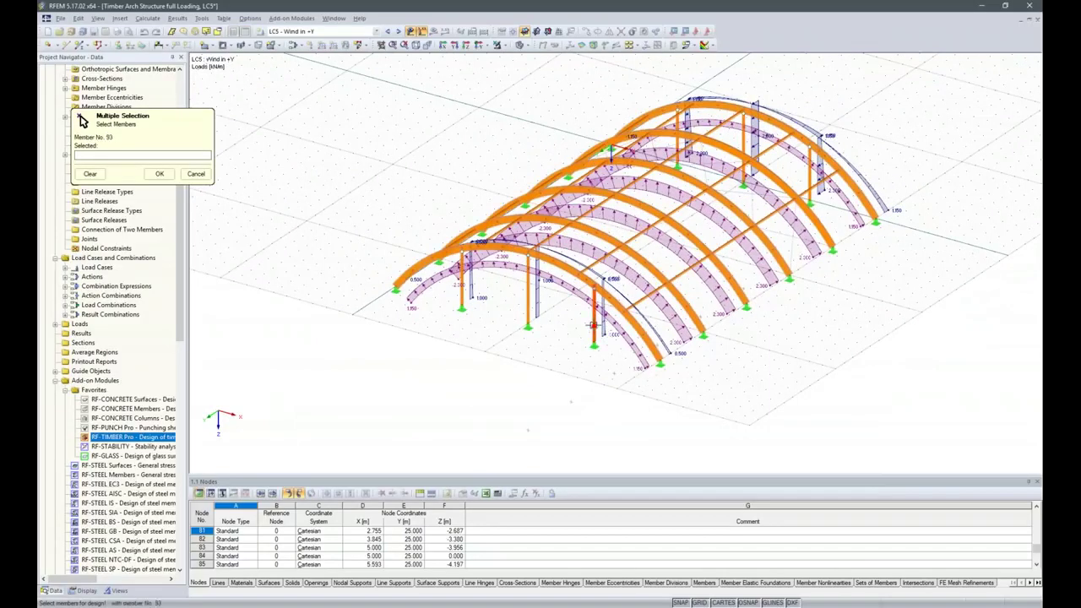
click(595, 319)
click(527, 300)
click(475, 291)
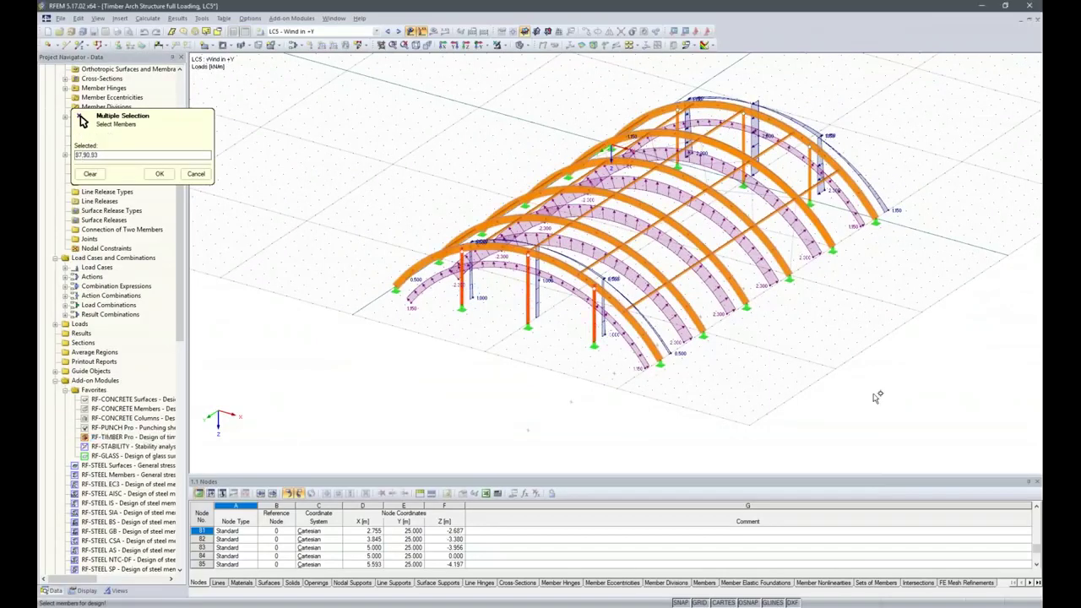
ctrl+middle_drag(823, 394, 764, 389)
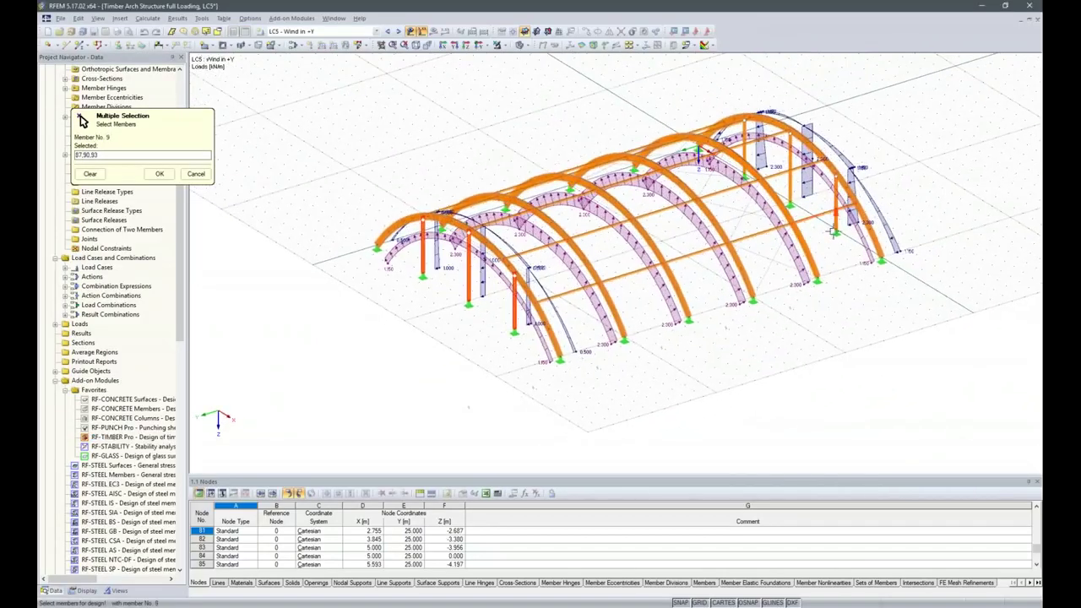
click(803, 195)
click(791, 181)
click(746, 160)
- Add all longitudinal purlins between the arches (12-16, 35-39, 58-62, 69-73, 80-84) to the design members and accept the selection
ctrl+middle_drag(780, 348, 667, 352)
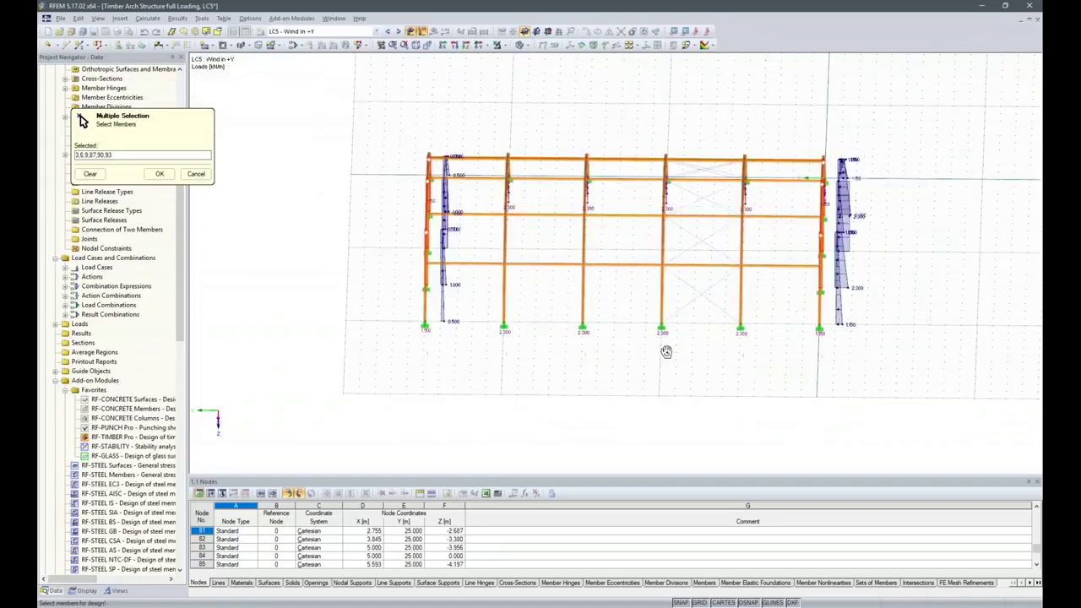
drag(470, 308, 441, 152)
drag(569, 297, 543, 148)
drag(635, 299, 601, 152)
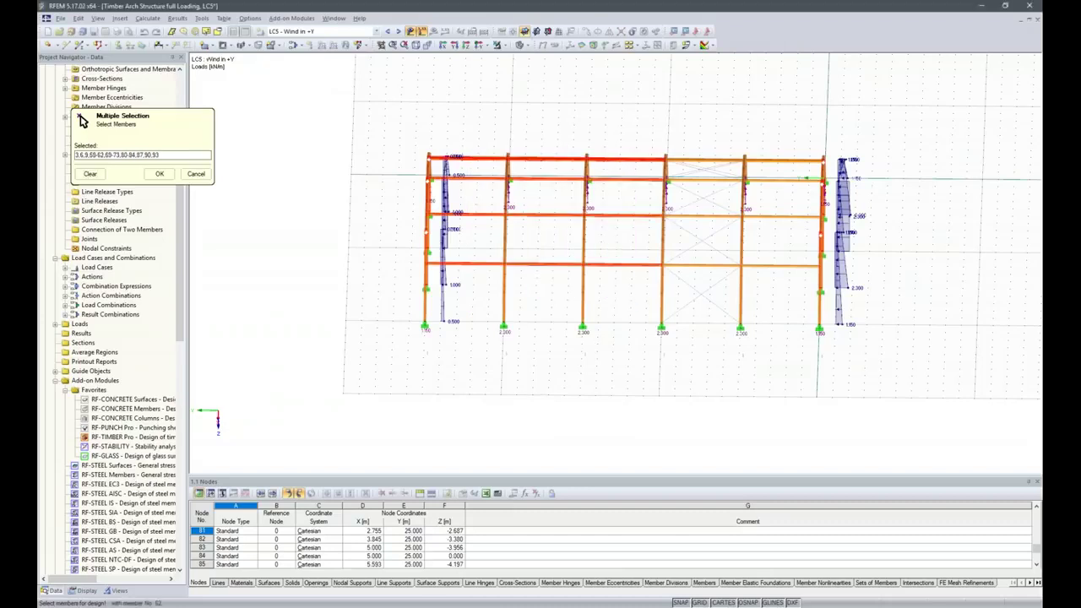
click(699, 214)
click(704, 180)
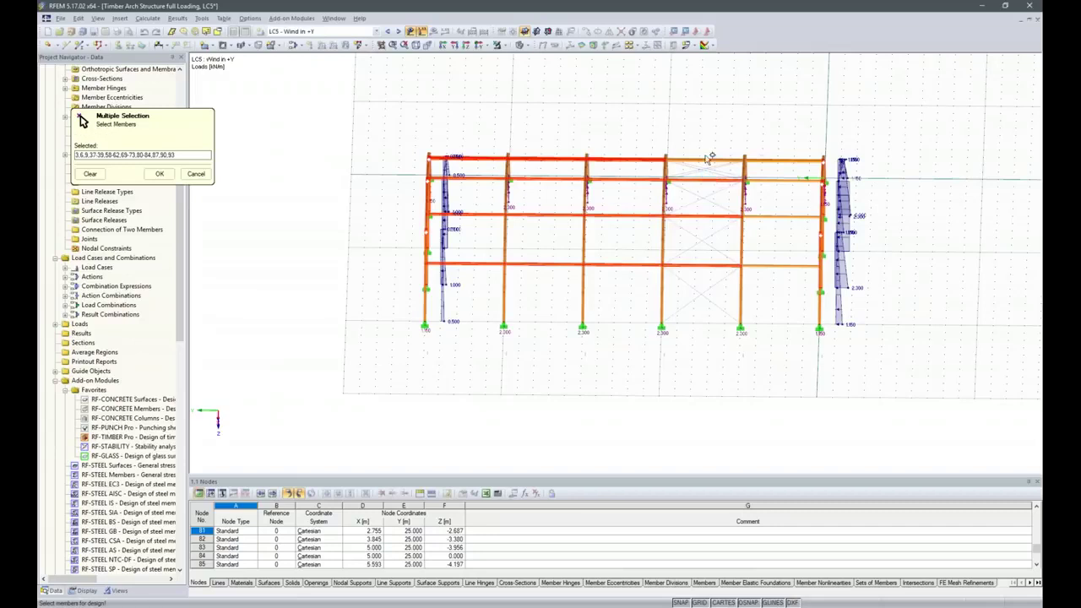
click(708, 160)
ctrl+middle_drag(741, 173, 700, 135)
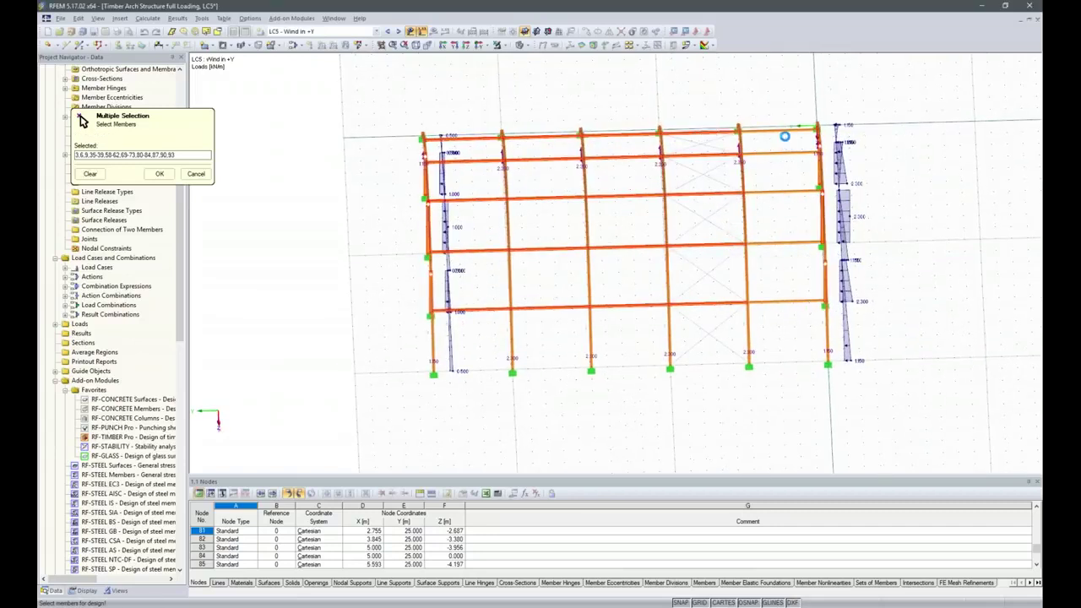
drag(802, 343, 764, 120)
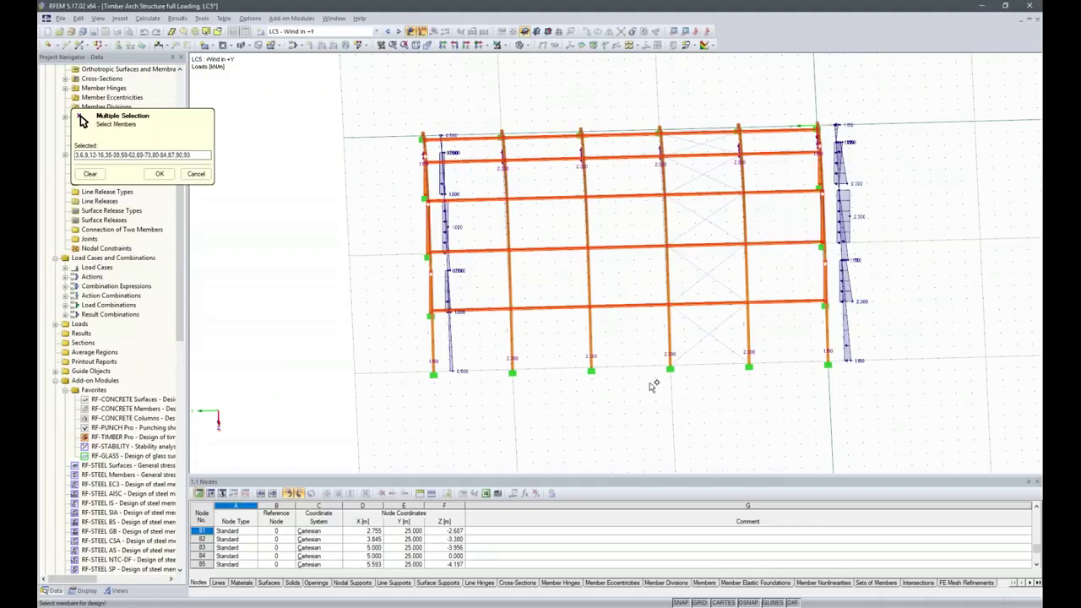
ctrl+middle_drag(767, 414, 740, 311)
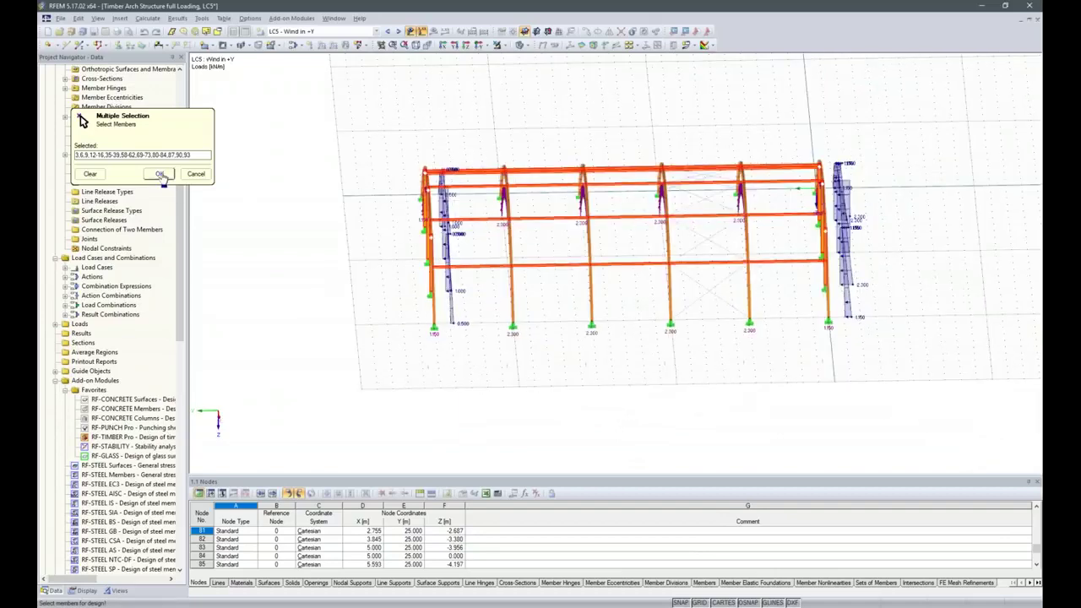
click(160, 174)
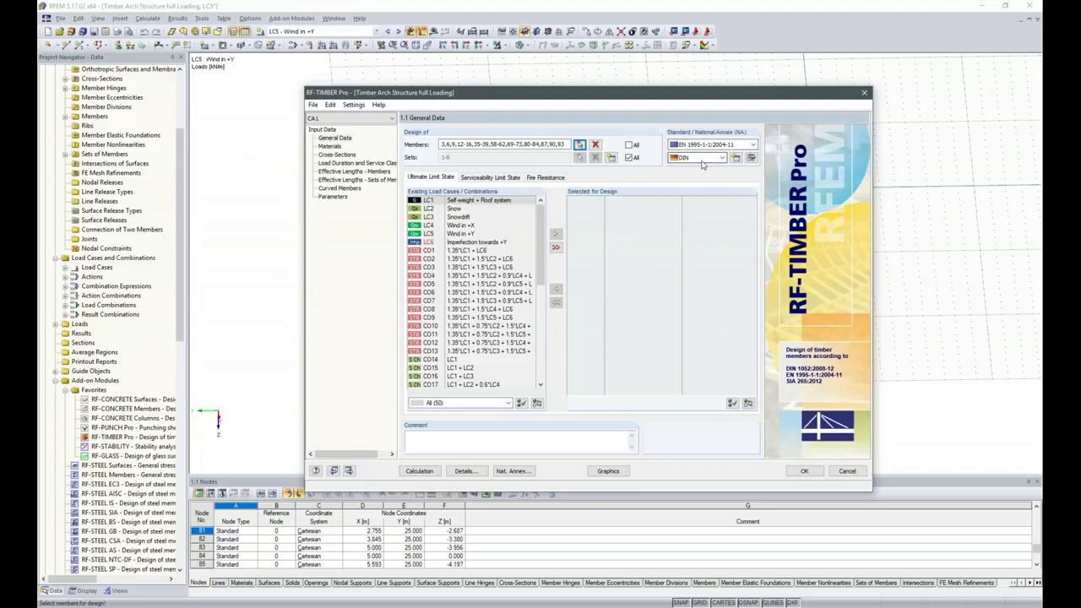
- Activate the strength increase according to 3.3(3) for glulam with h < 600 mm in the DIN National Annex settings
click(752, 158)
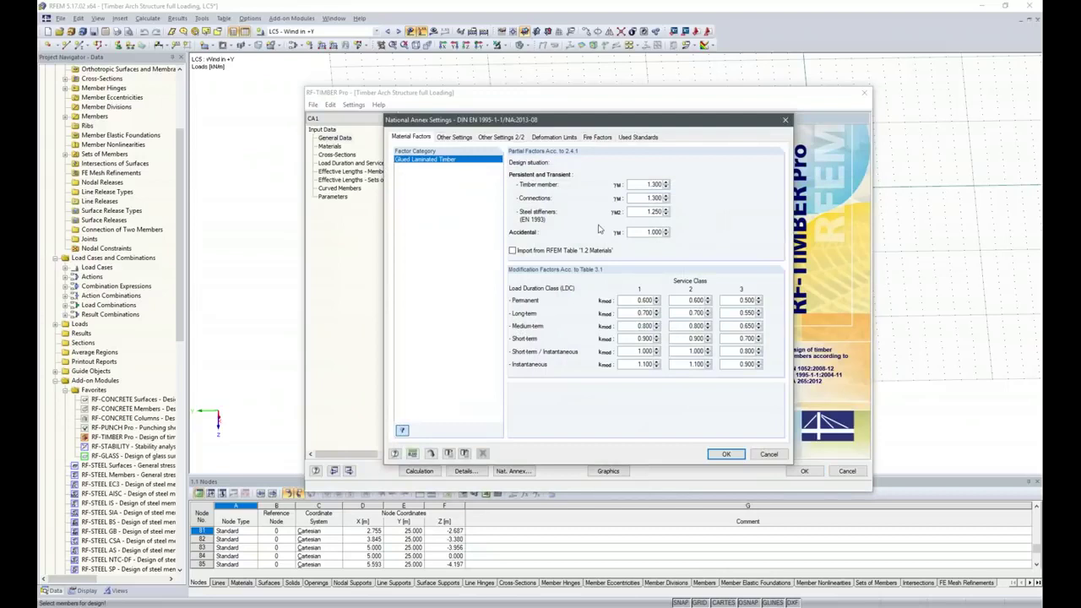
click(480, 139)
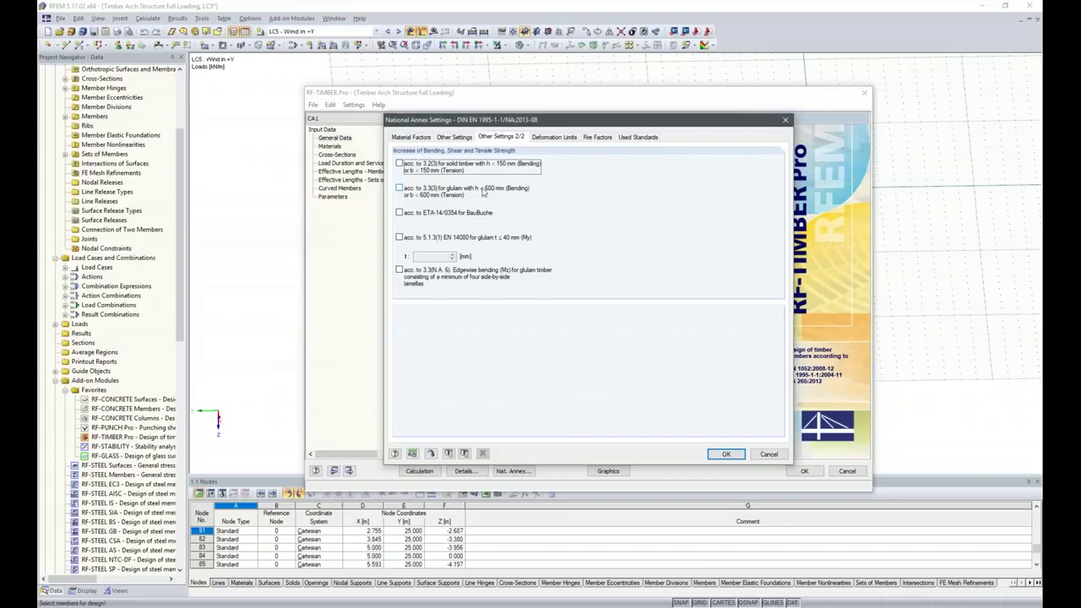
click(402, 191)
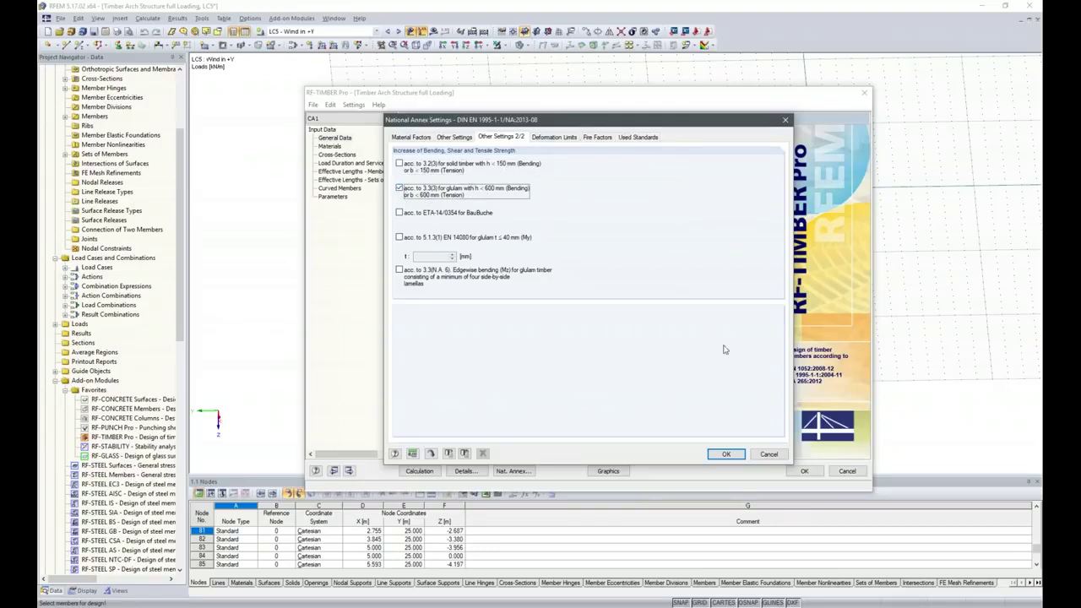
click(728, 455)
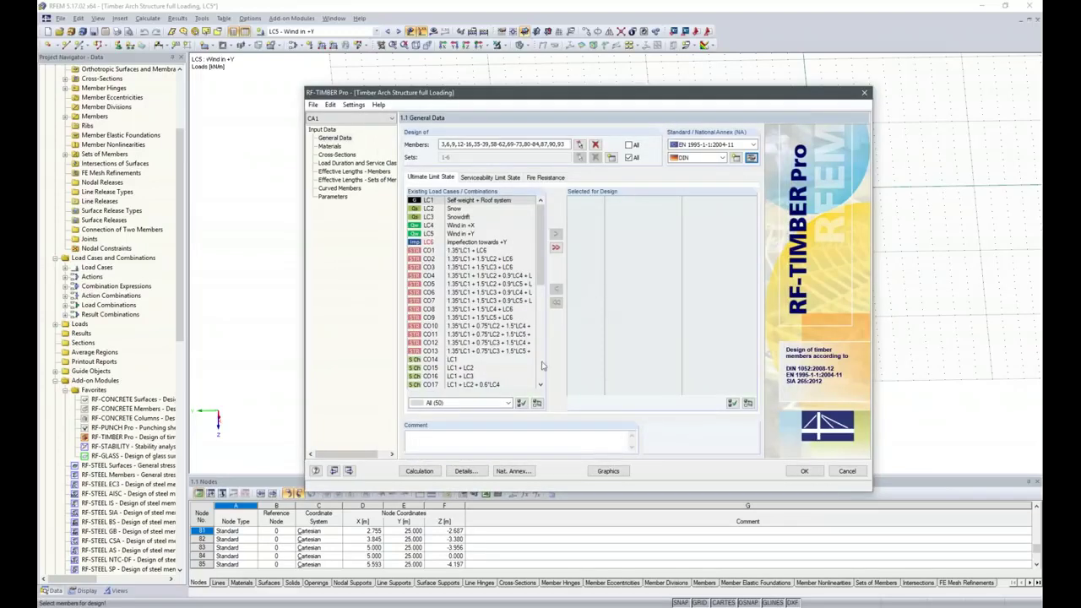
- Set the stability check in the design details to stress/stability analysis according to second order theory, and accept the details
click(465, 472)
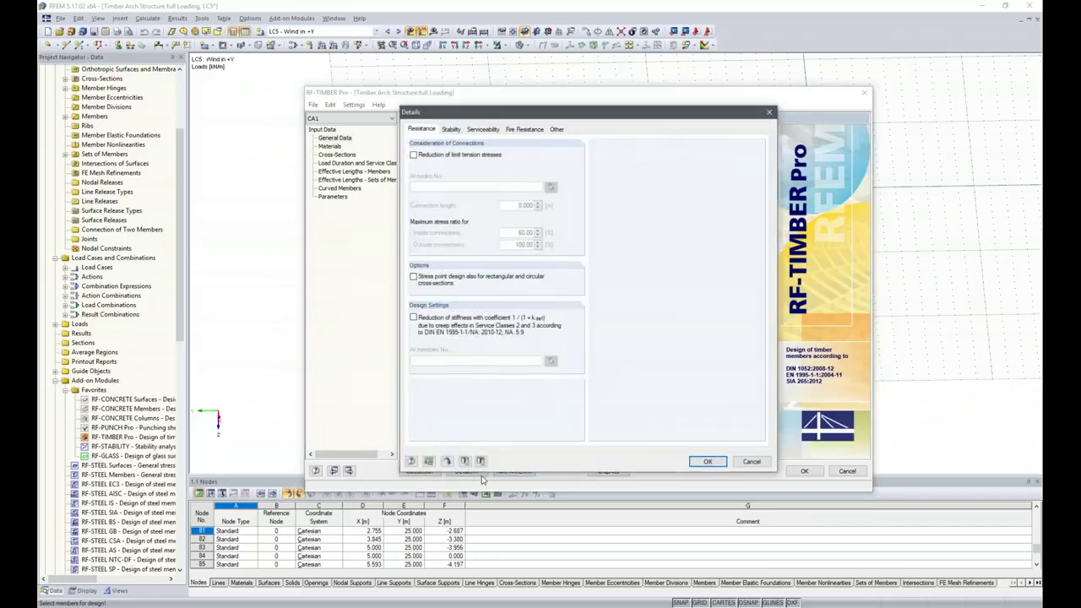
click(485, 129)
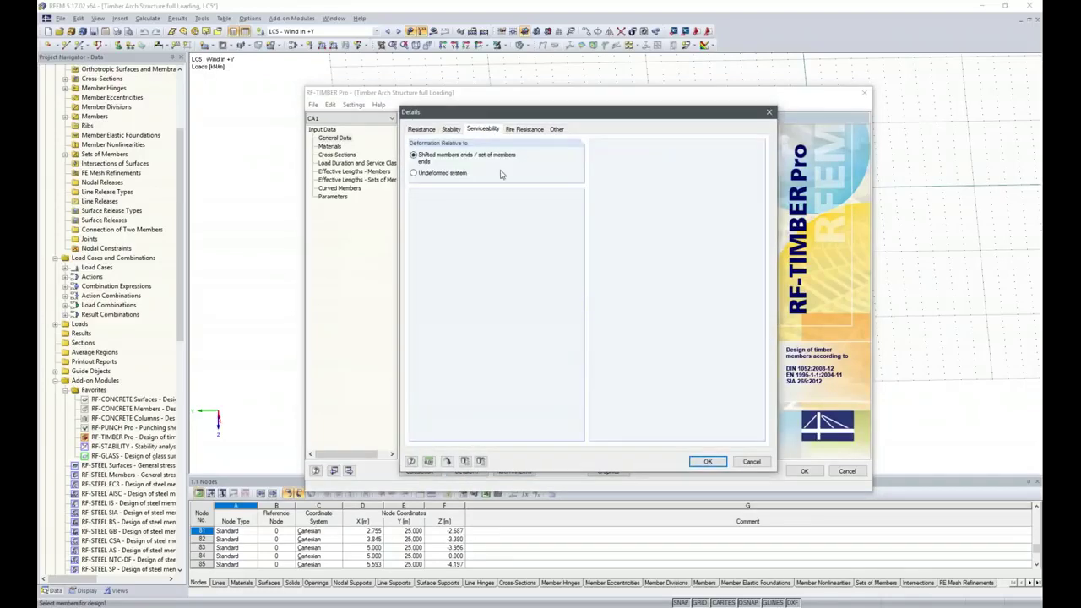
click(450, 129)
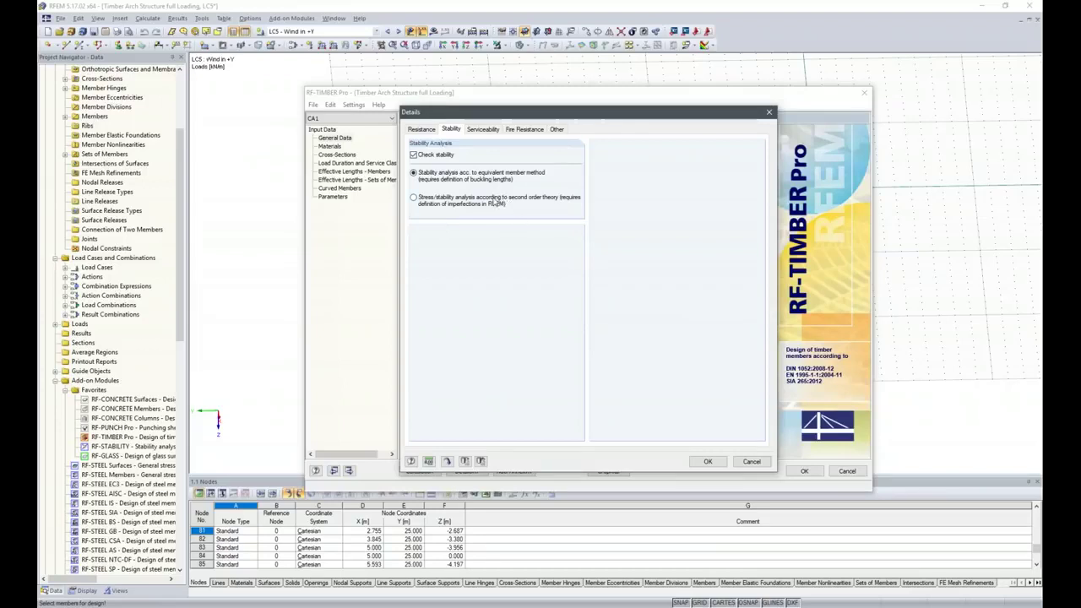
click(413, 197)
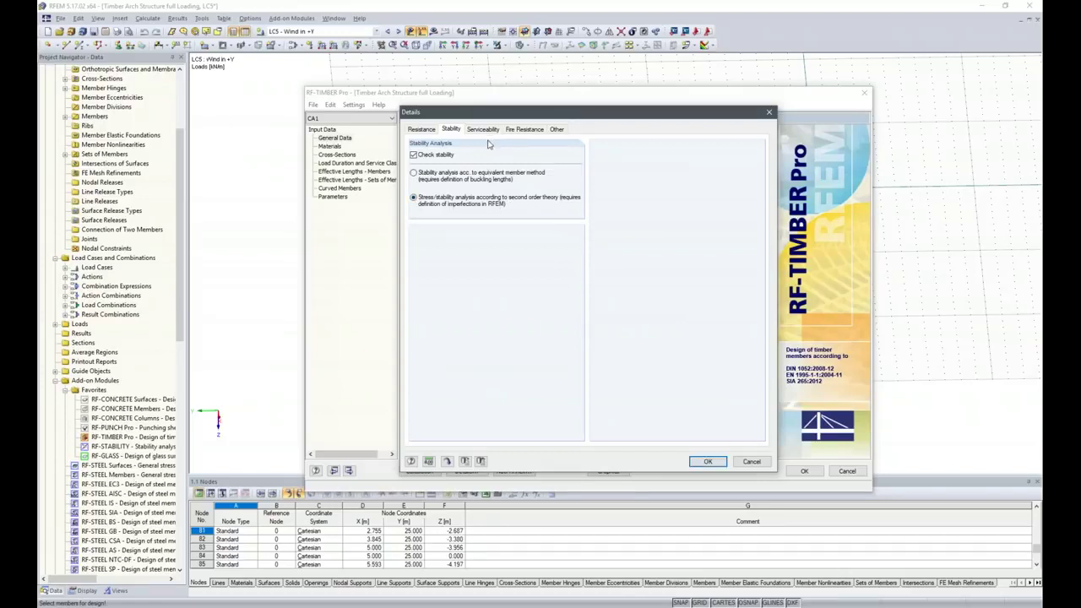
click(556, 130)
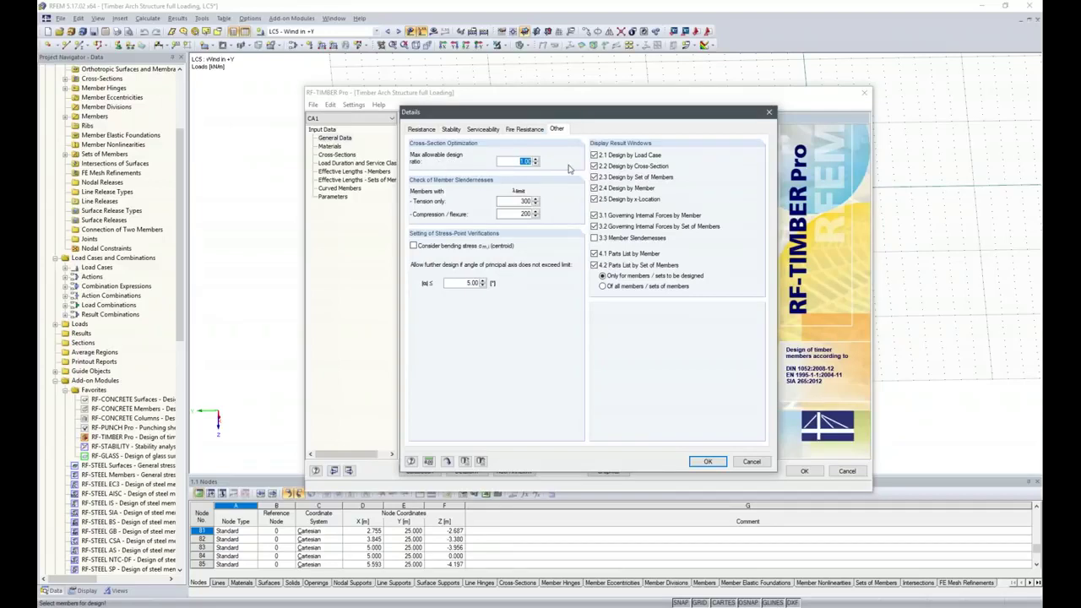
key(BackSpace)
click(709, 462)
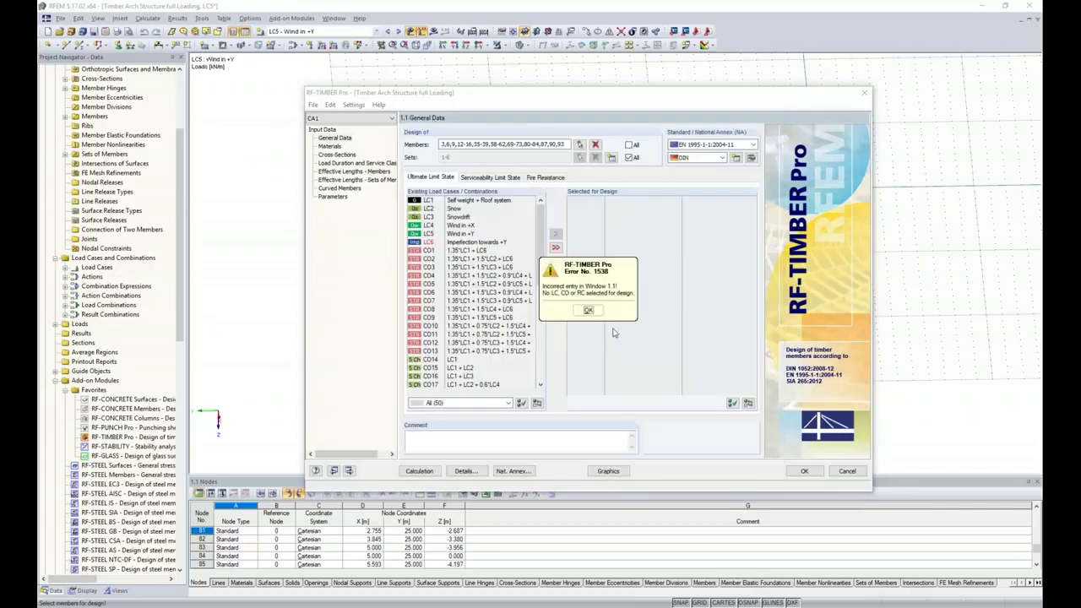
- Assign result combination RC1 (ULS STR/GEO) to the ultimate limit state design
click(589, 310)
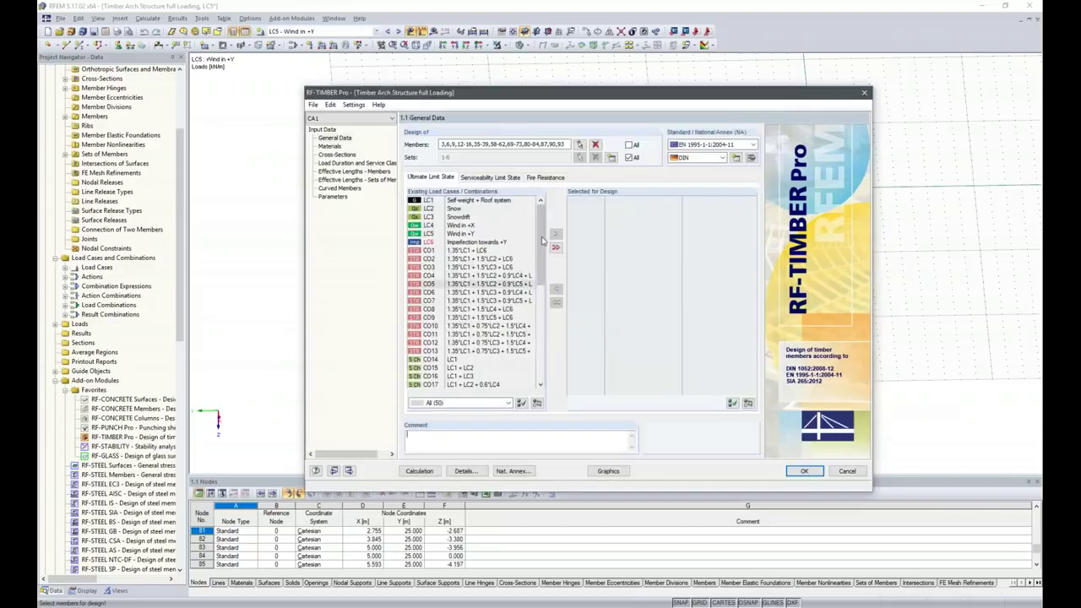
scroll(543, 243, down, 9)
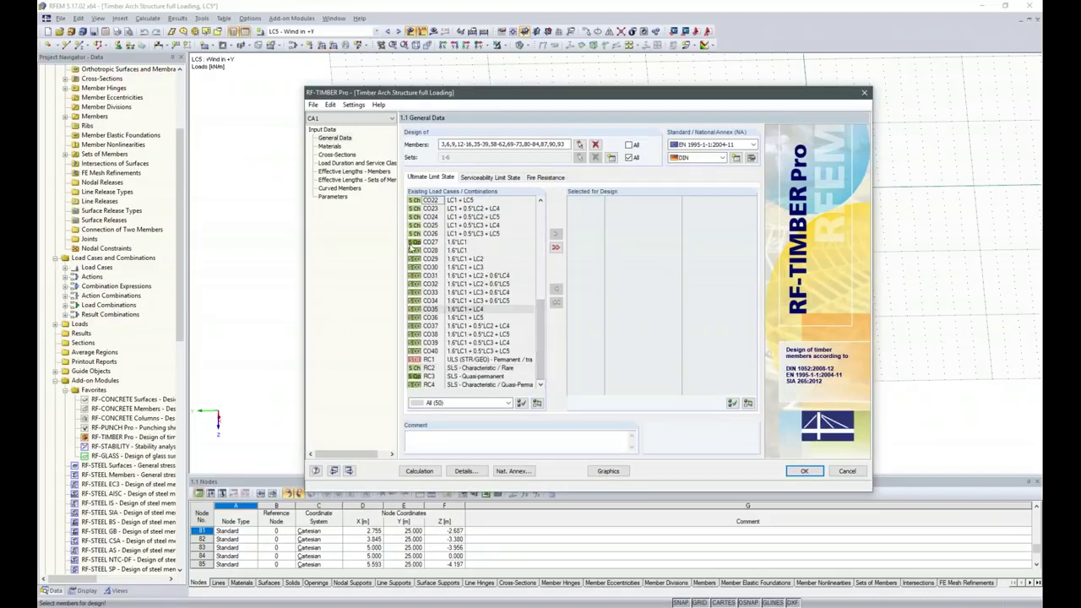
double_click(433, 361)
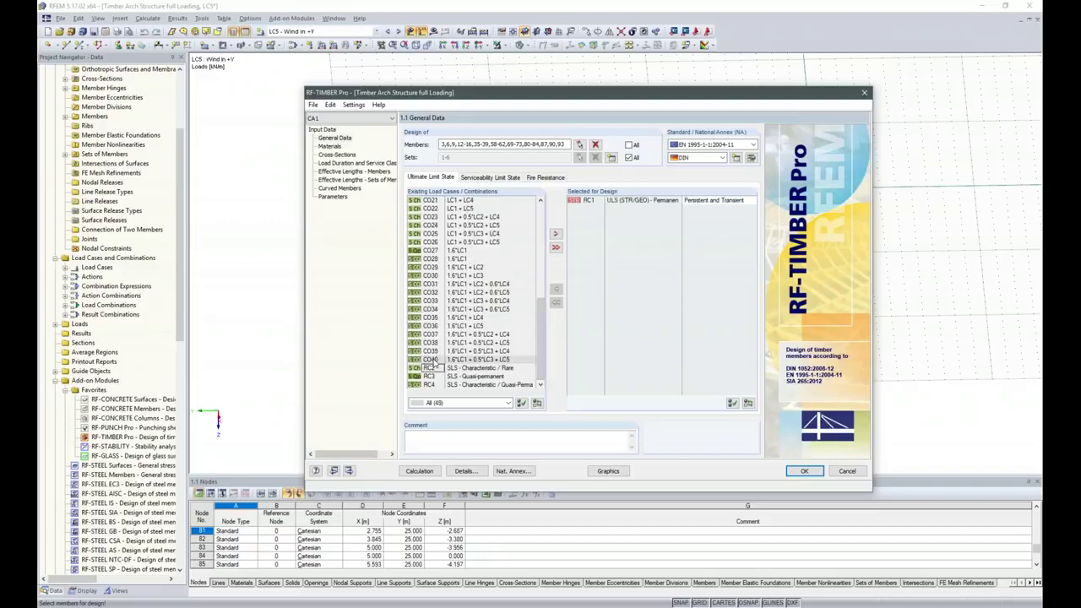
- Assign result combinations RC2, RC3 and RC4 to the serviceability limit state design
click(490, 179)
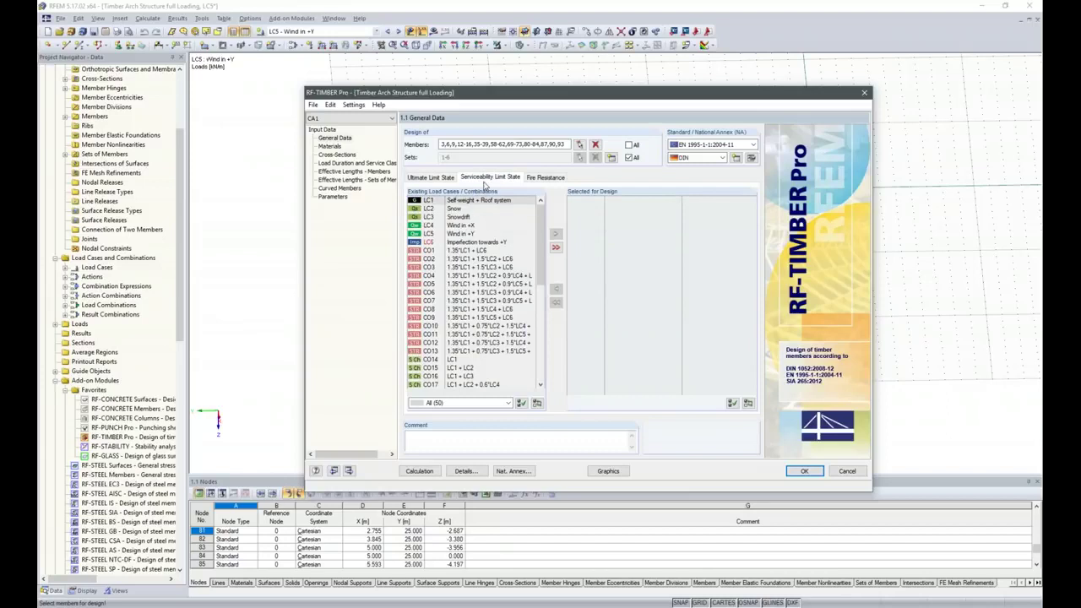
drag(544, 241, 544, 345)
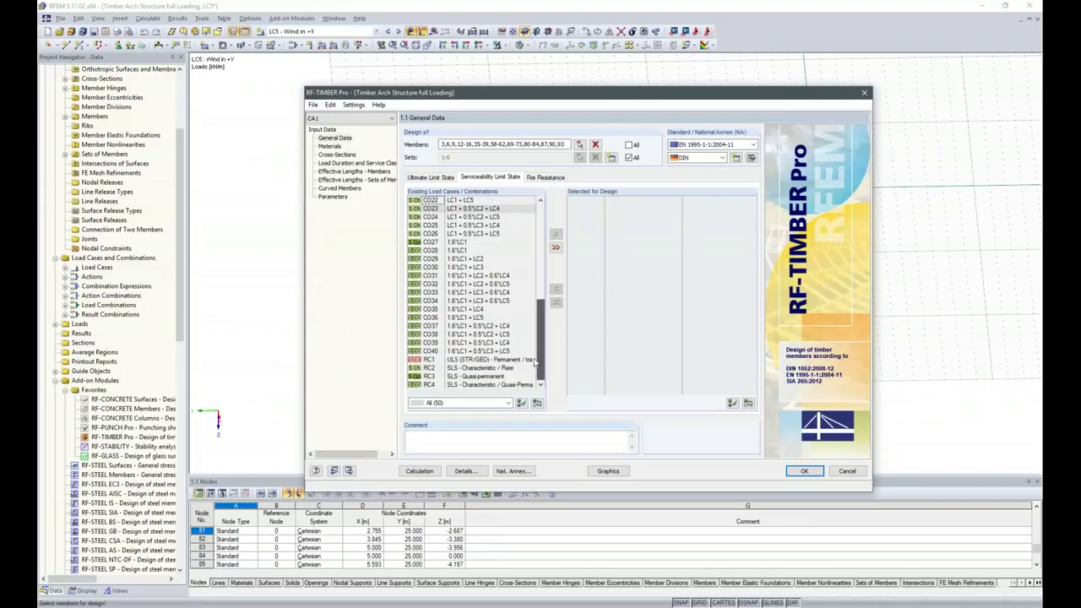
drag(432, 368, 434, 386)
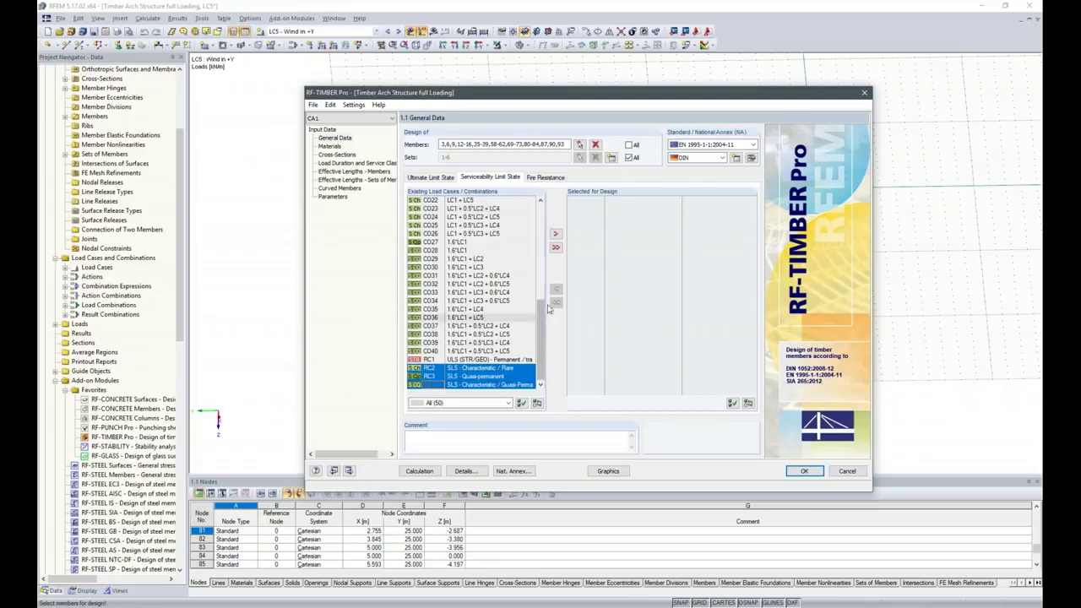
click(555, 233)
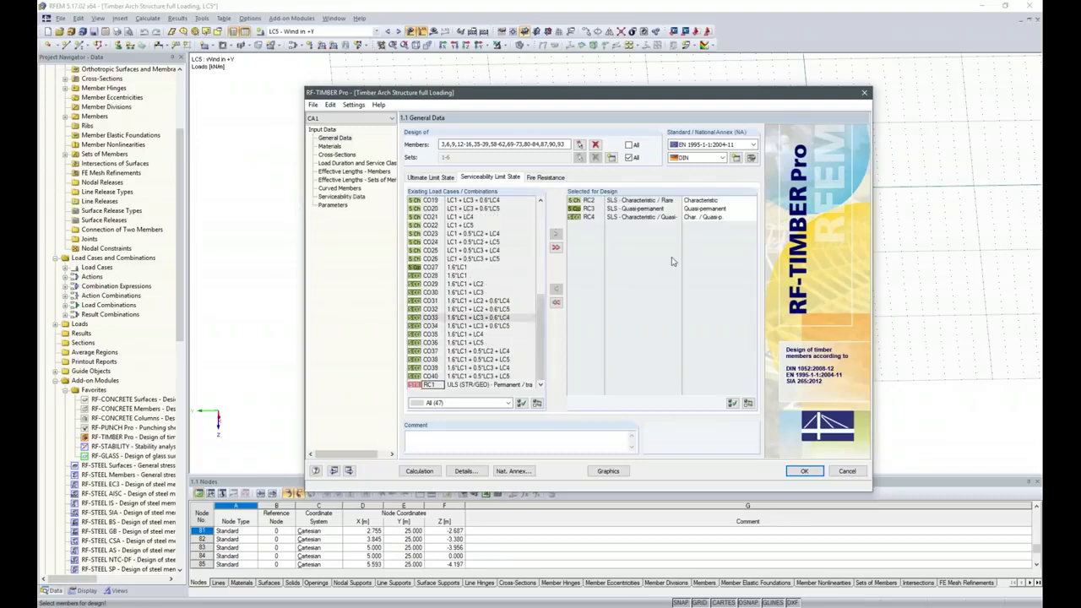
- Check the material properties, and turn on optimization for cross-section 1, T-Rectangle 140/440
click(330, 146)
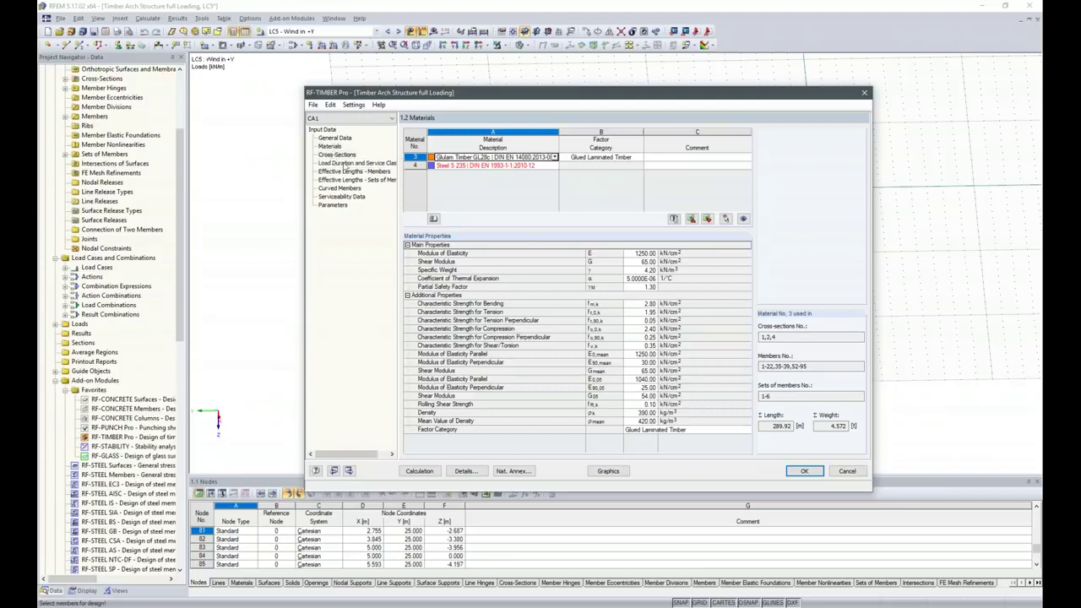
click(337, 155)
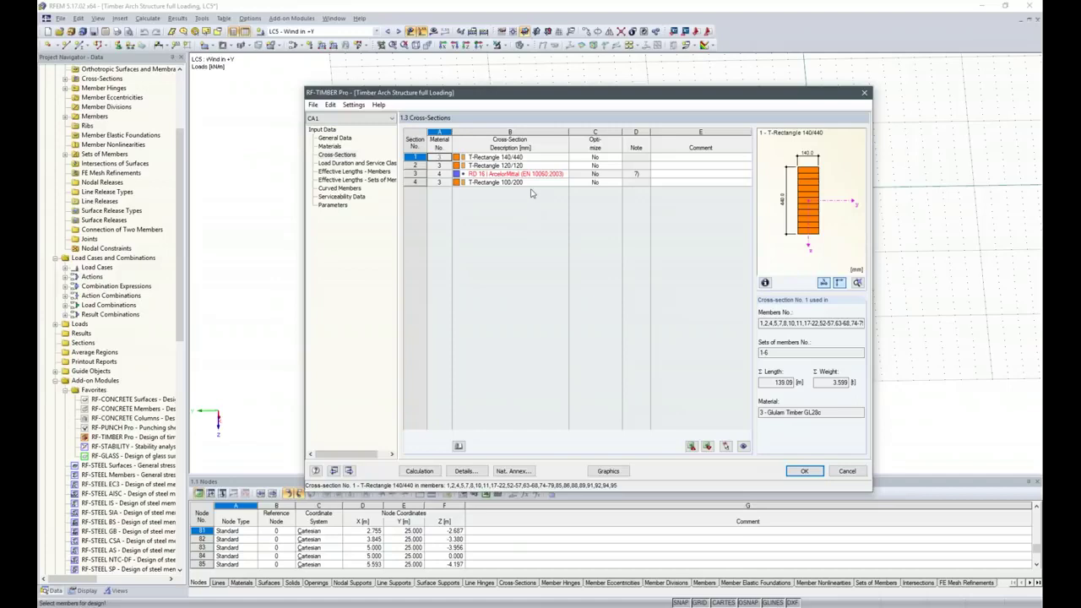
click(523, 158)
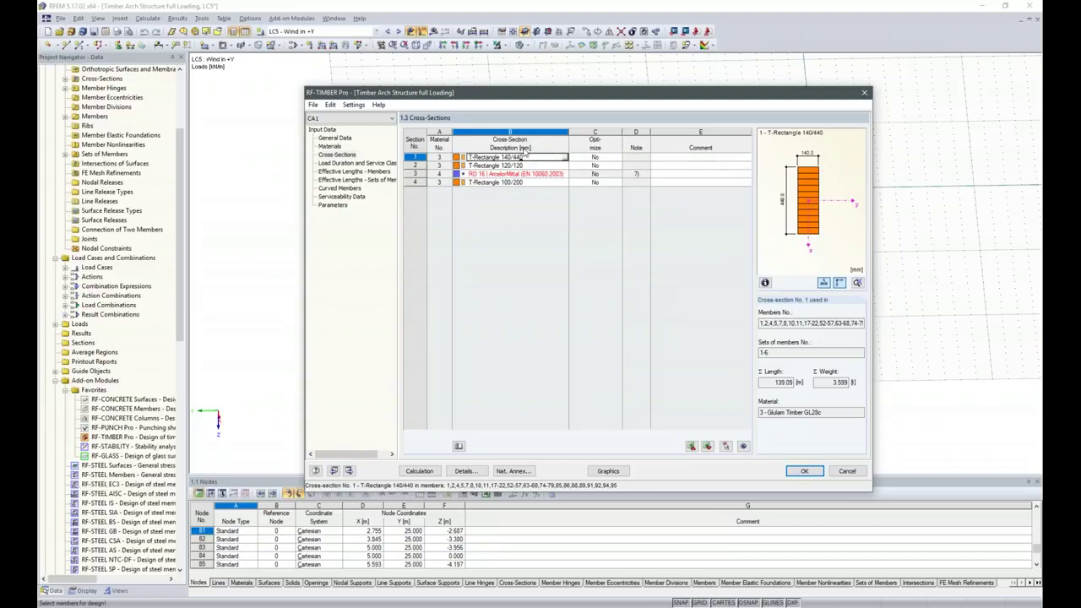
click(599, 157)
click(598, 158)
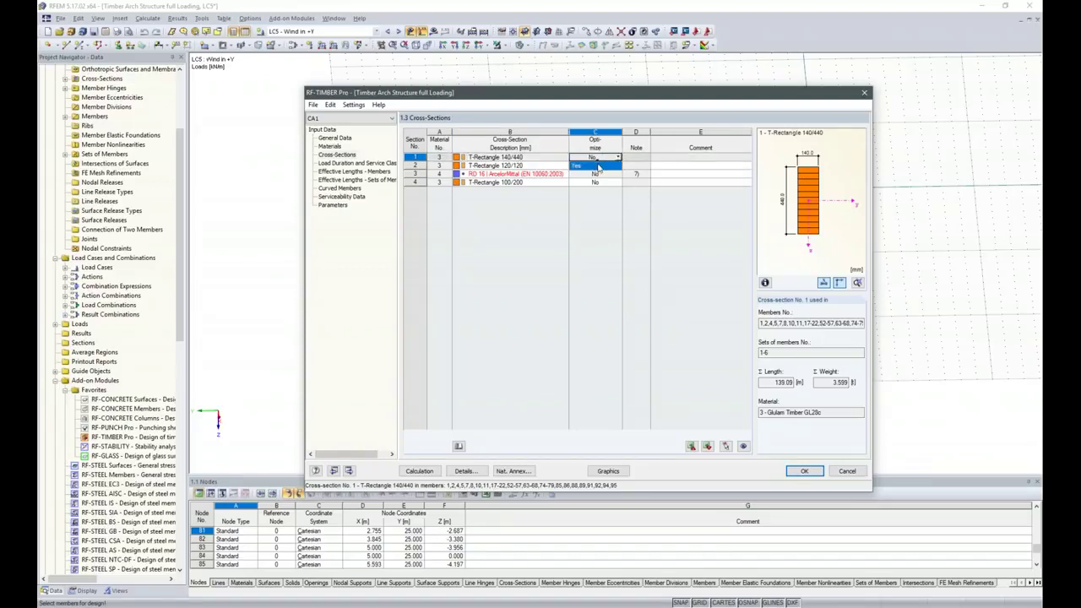
click(597, 166)
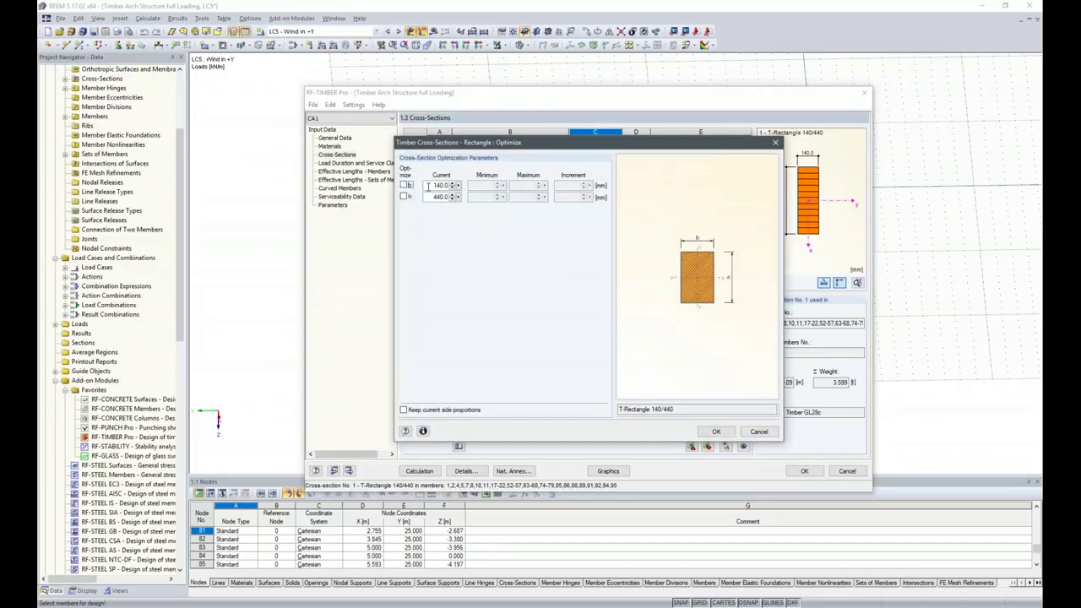
- Optimize both width b and height h of the rectangle with a minimum of 120 mm and an increment of 20 mm each, and accept the parameters
click(404, 185)
click(404, 196)
click(482, 185)
text(120)
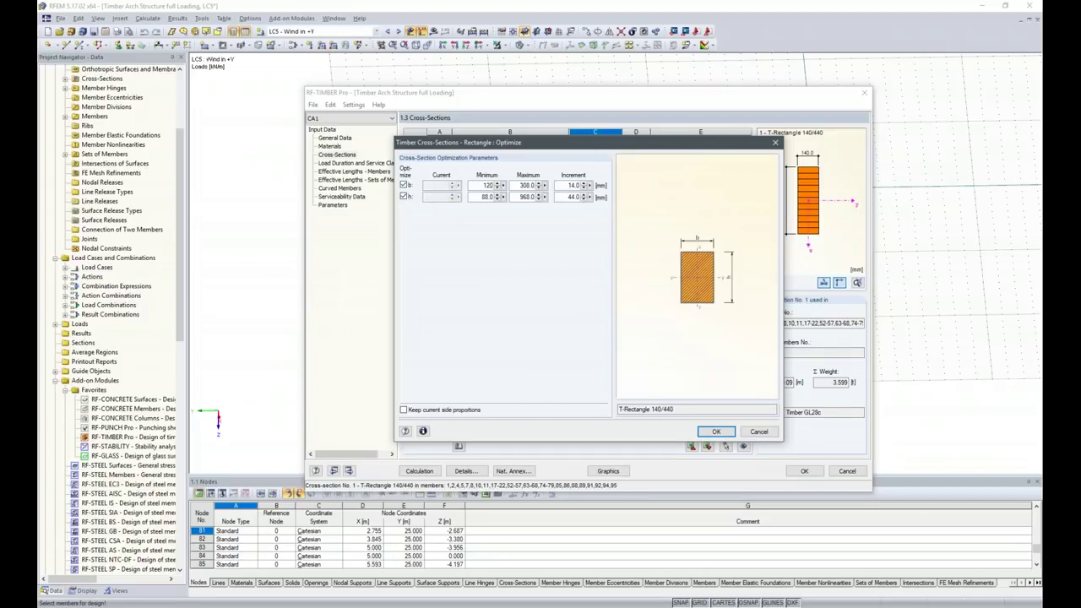
key(Tab)
key(Tab)
text(20)
key(Tab)
text(120)
key(Tab)
key(Tab)
text(20)
click(716, 431)
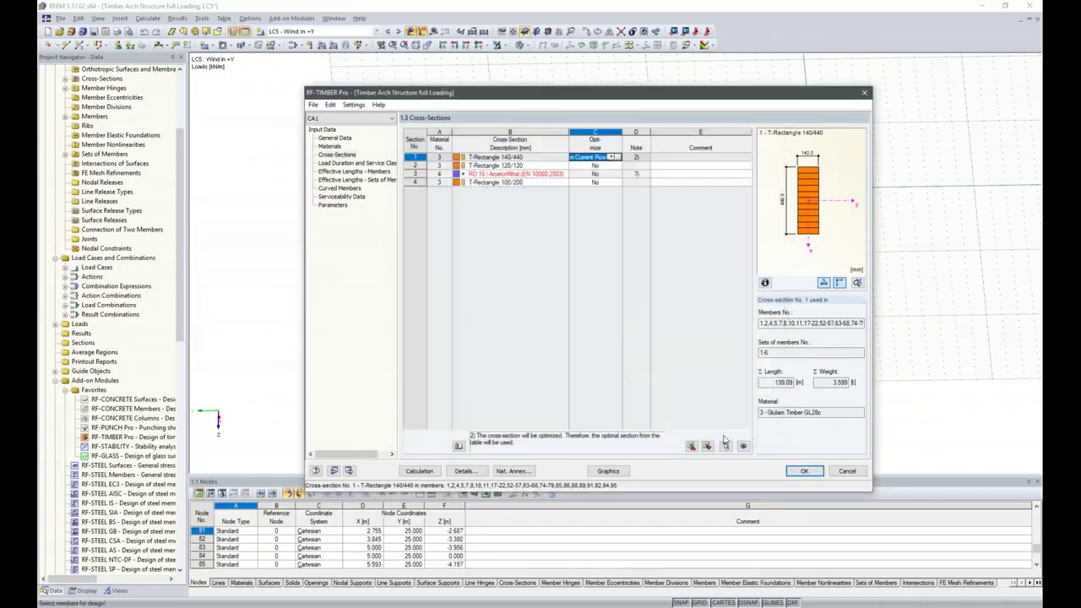
- Turn on optimization for cross-section 4, T-Rectangle 100/200, varying only its height h, and accept the parameters
click(598, 182)
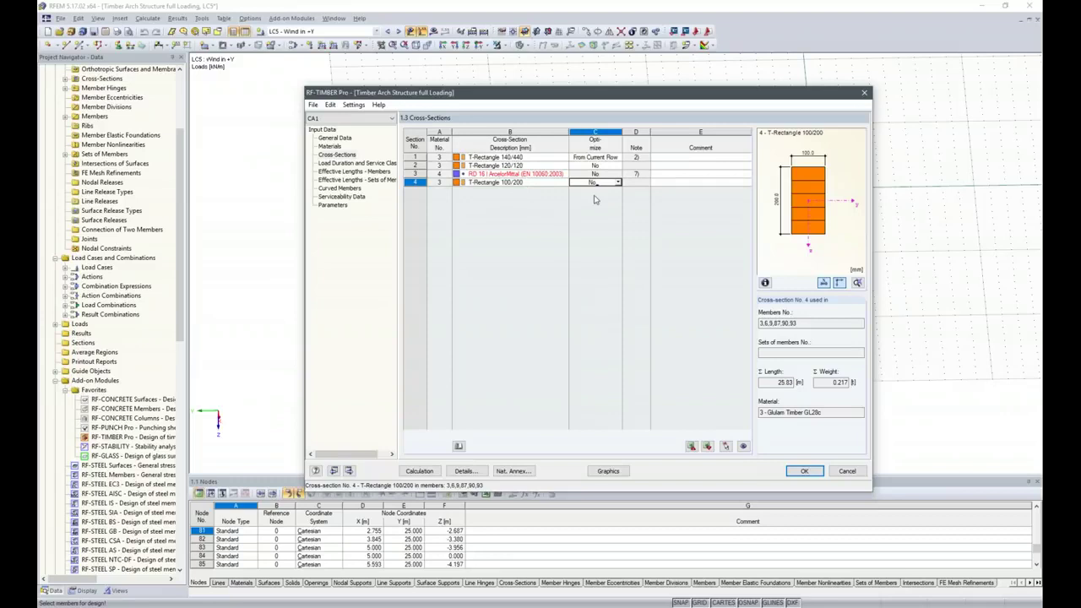
click(618, 182)
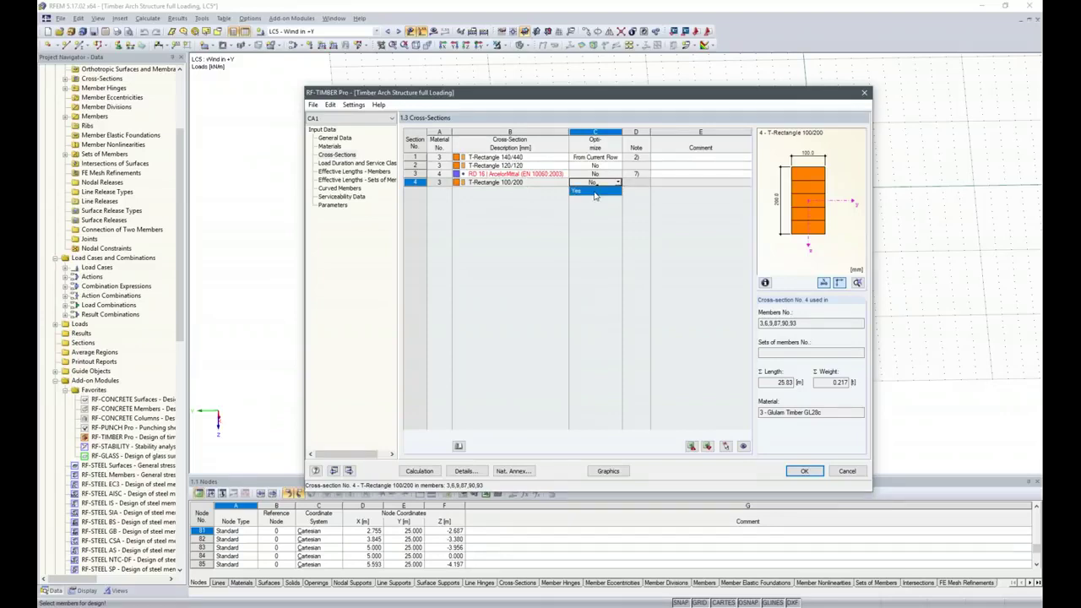
click(595, 191)
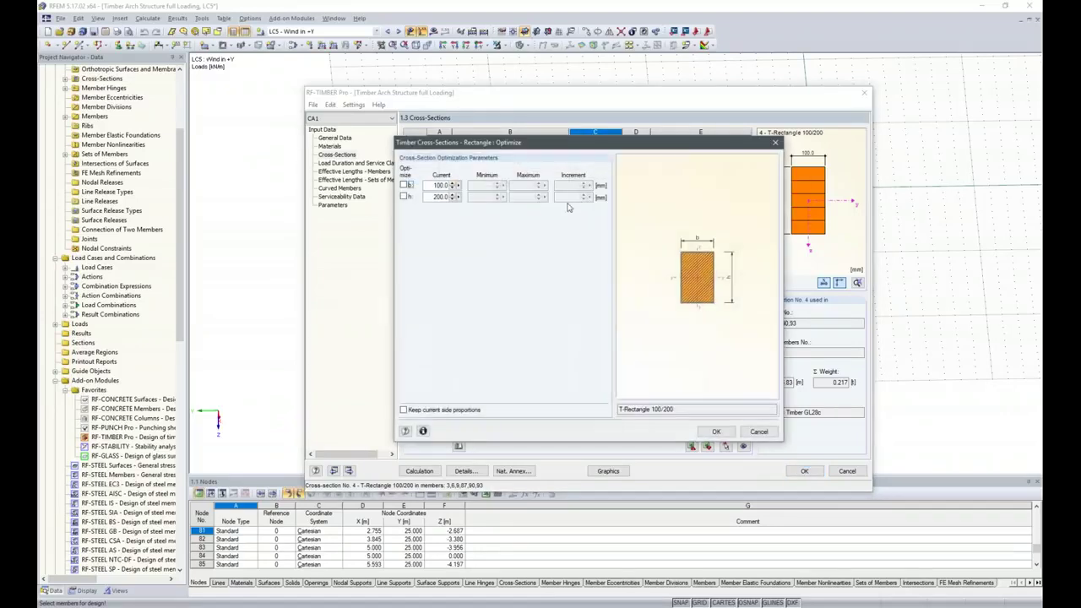
click(403, 196)
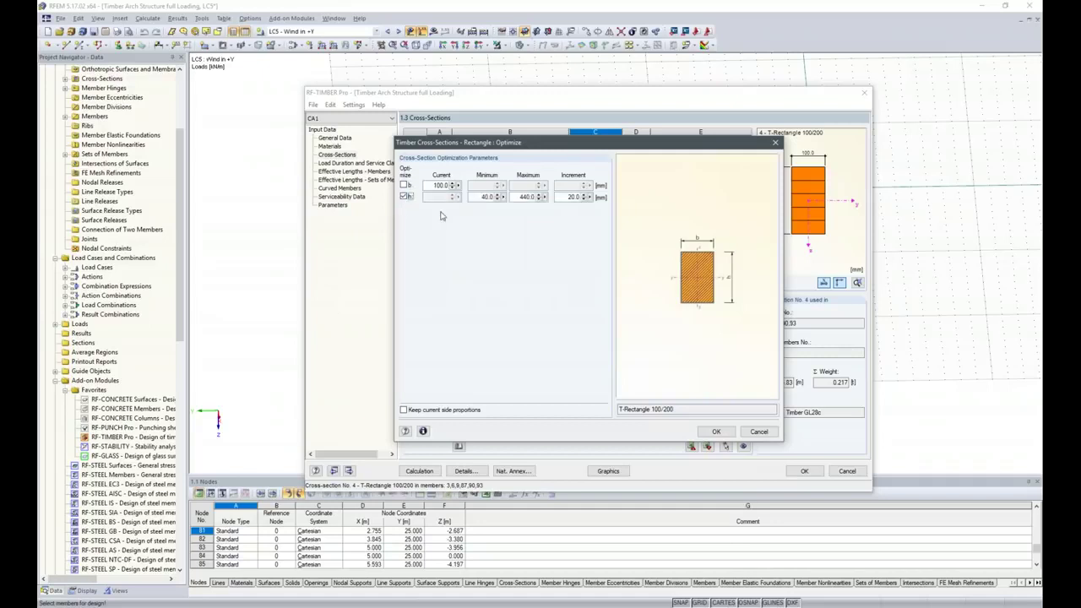
click(479, 198)
click(715, 432)
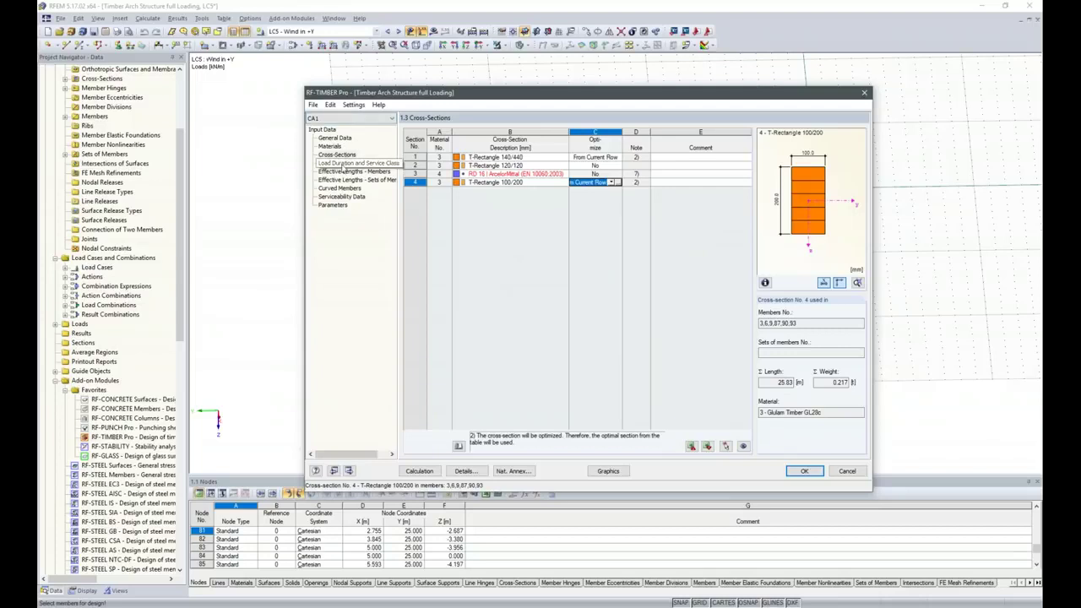
- Review the load duration and service class settings and the effective lengths of the members and sets of members
click(346, 163)
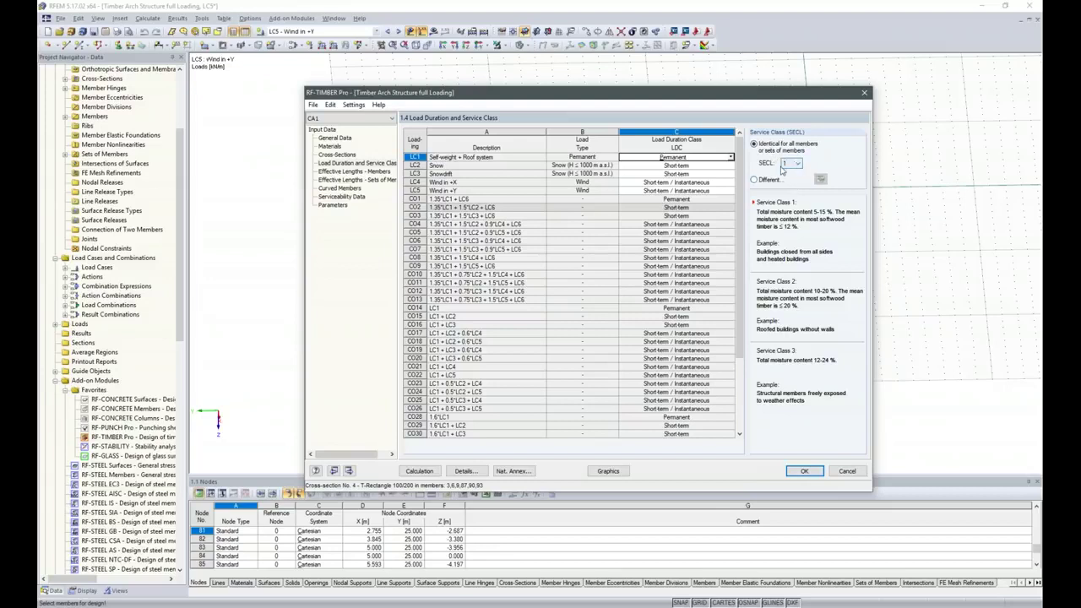
click(353, 172)
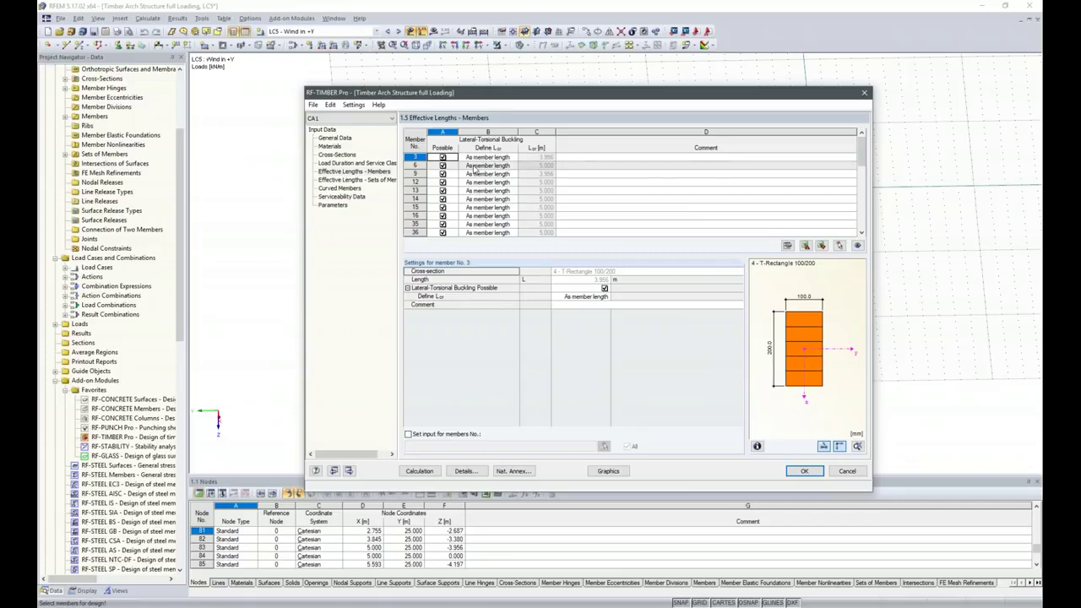
drag(537, 97, 571, 64)
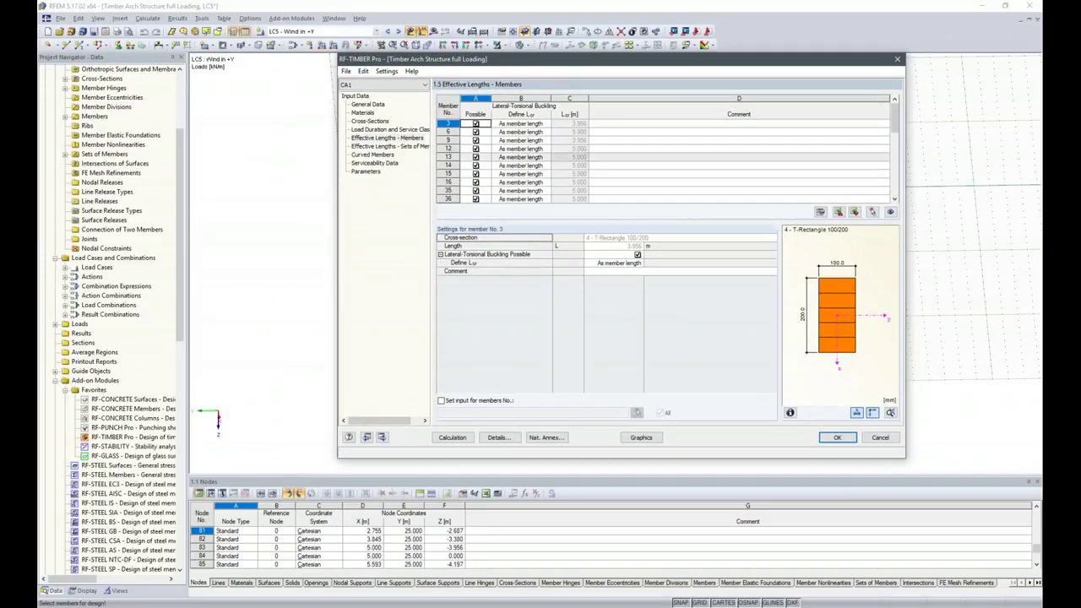
click(361, 148)
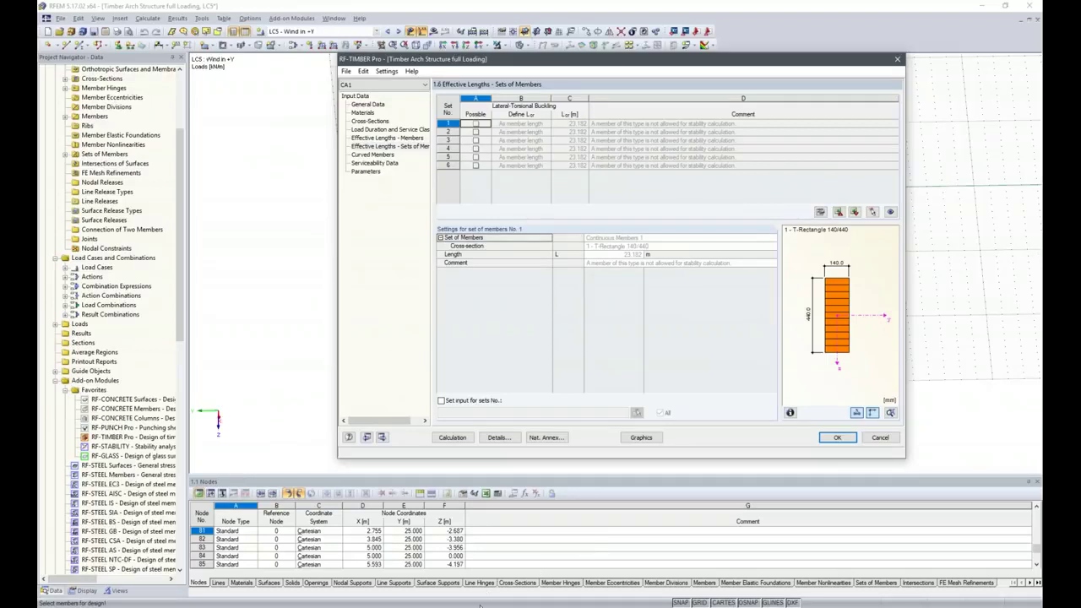
- Bring up the Dlubal webinars page in Chrome, then return to the RF-TIMBER Pro input
mouse_move(480, 605)
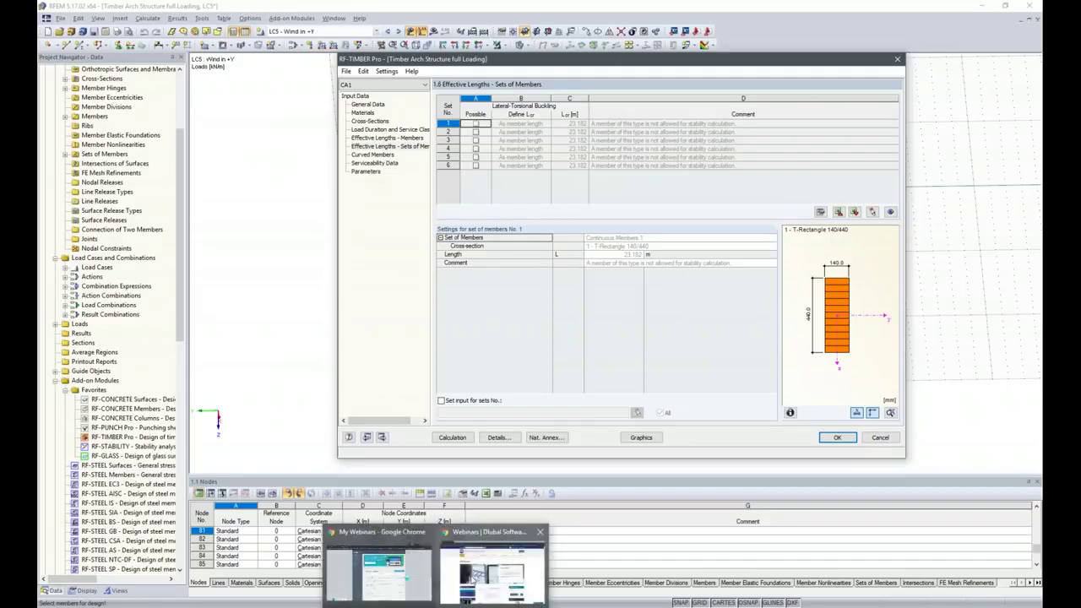
click(493, 562)
right_click(548, 45)
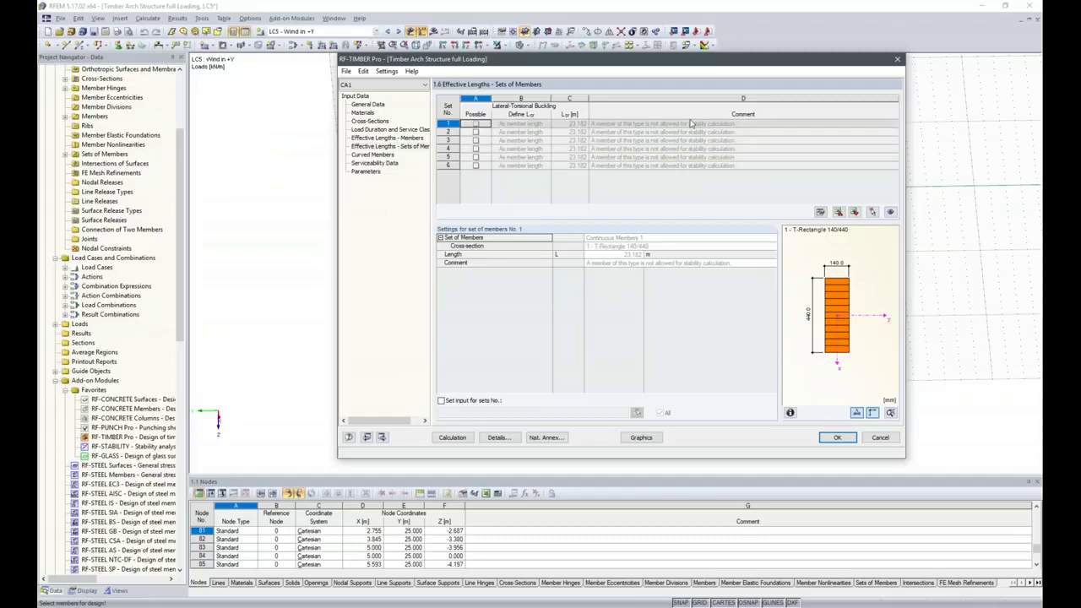
- Examine the laminate thickness and design options of the curved members, and compare them with the arches in the model
click(375, 157)
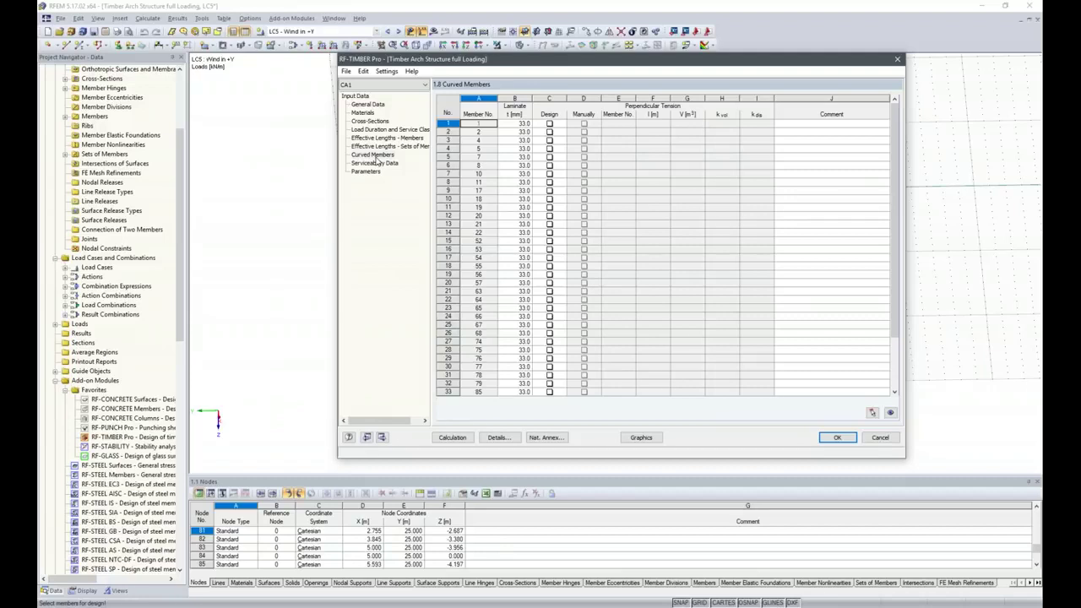
drag(606, 58, 445, 369)
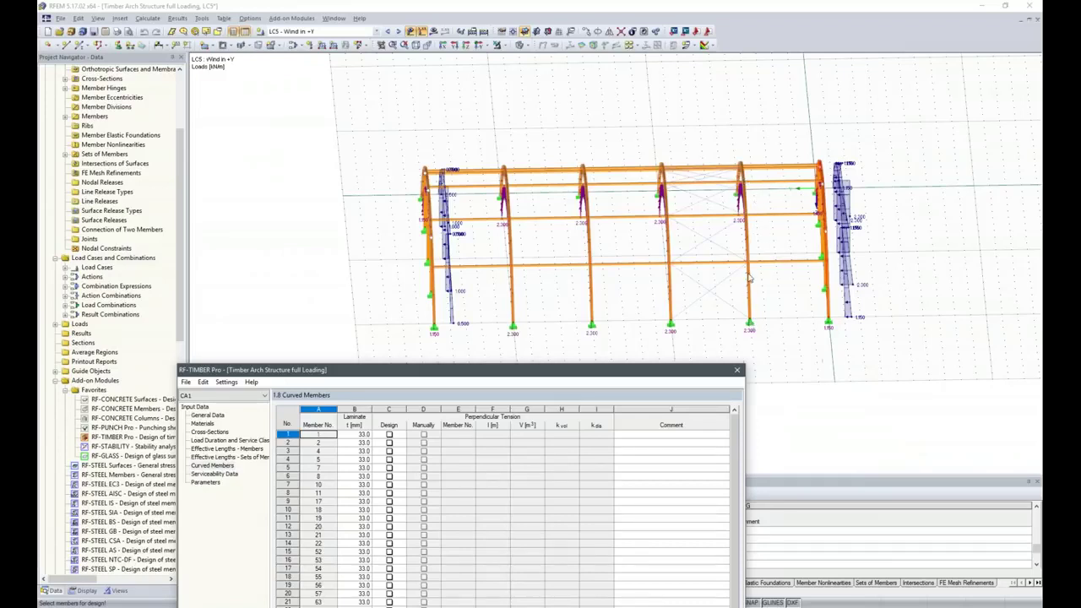
drag(617, 377, 741, 53)
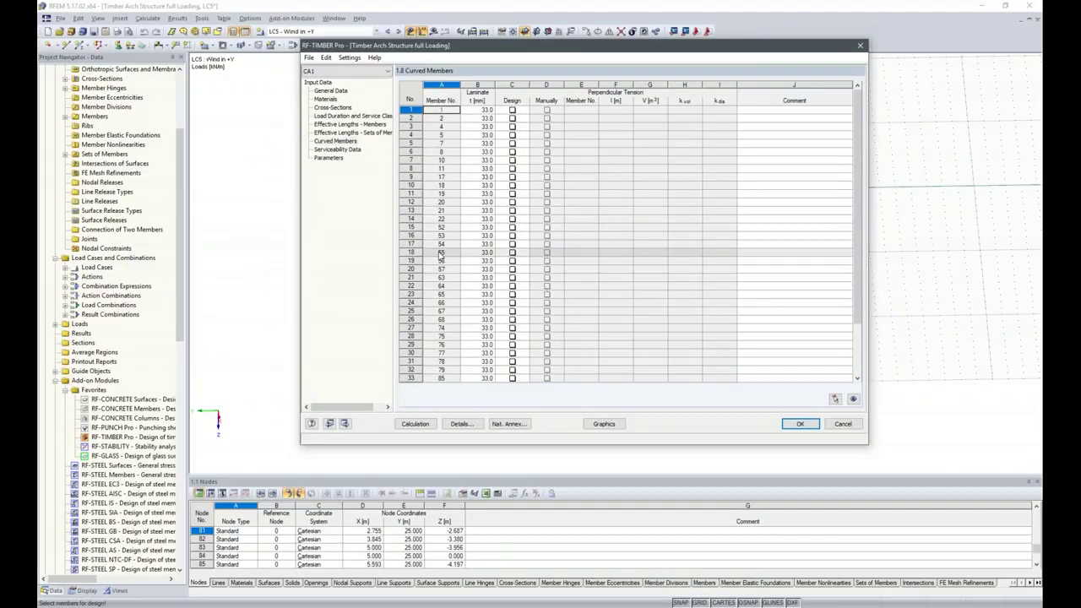
- Add a serviceability data entry that refers to set of members 1
click(332, 150)
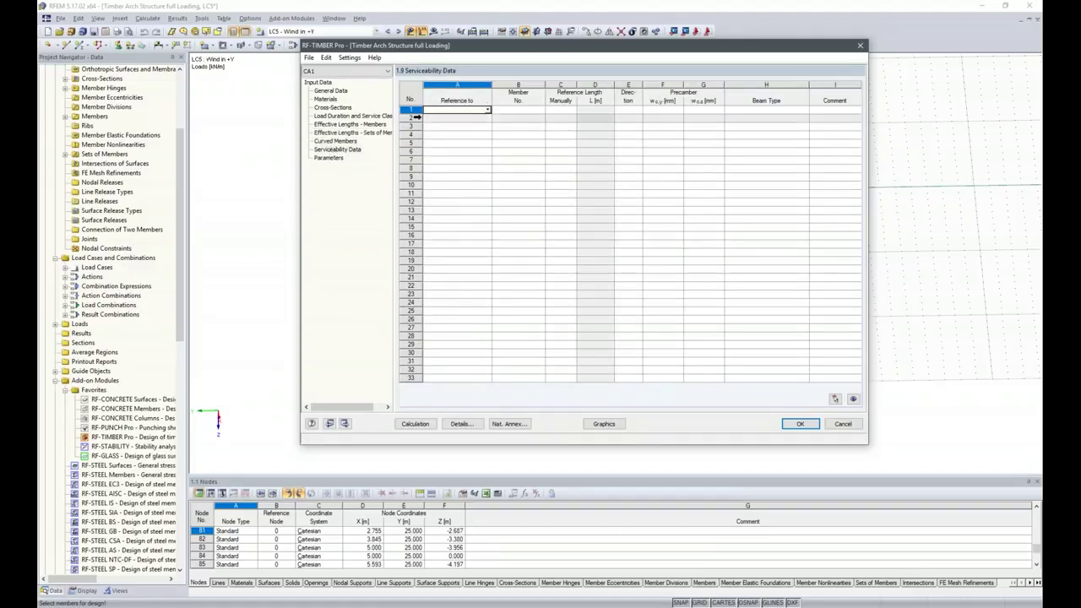
click(487, 111)
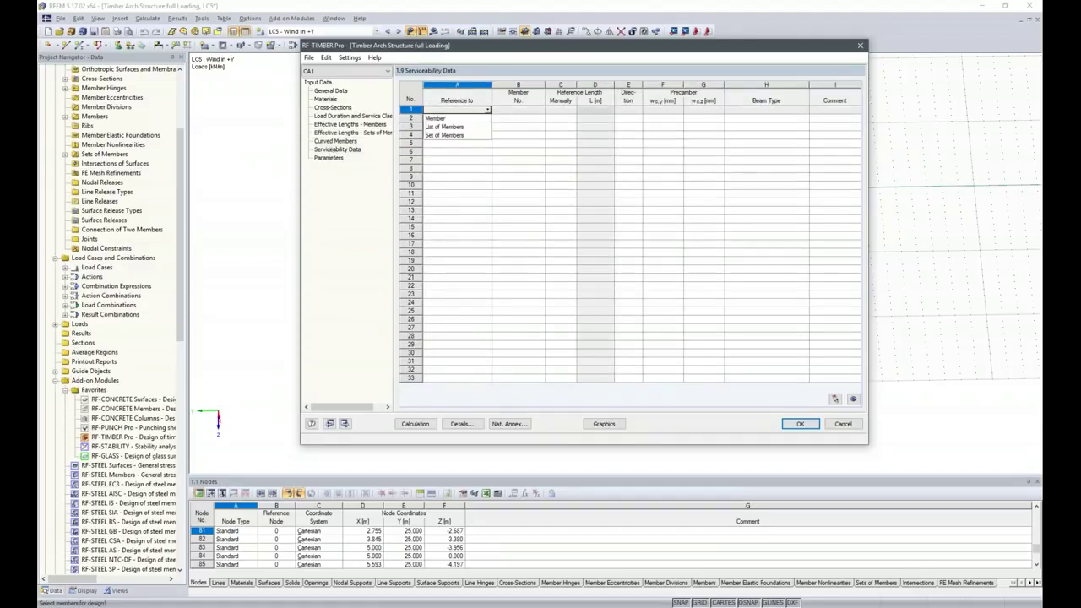
click(466, 137)
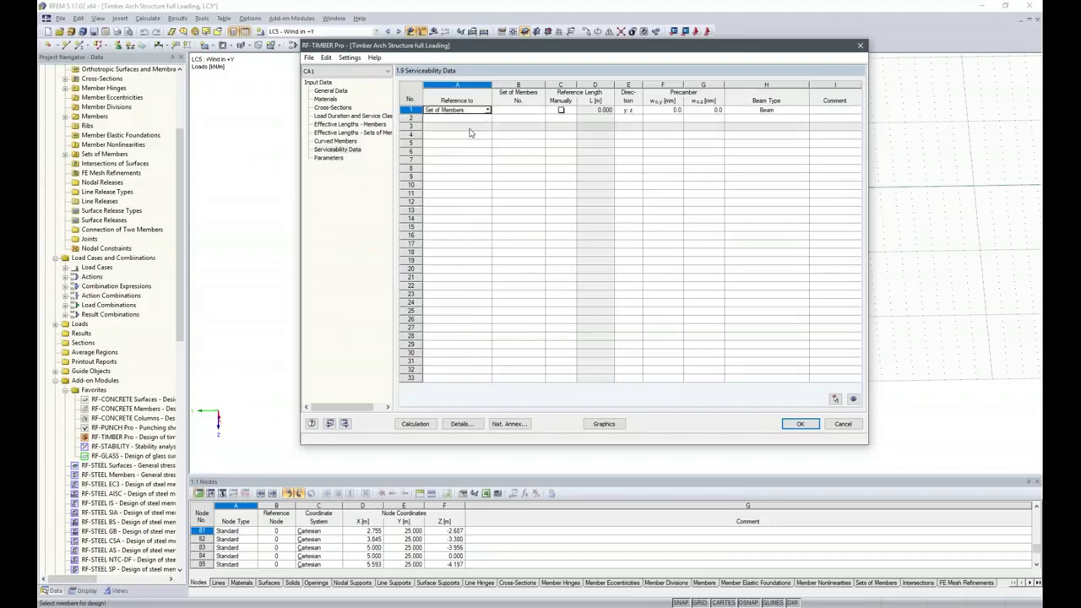
click(509, 111)
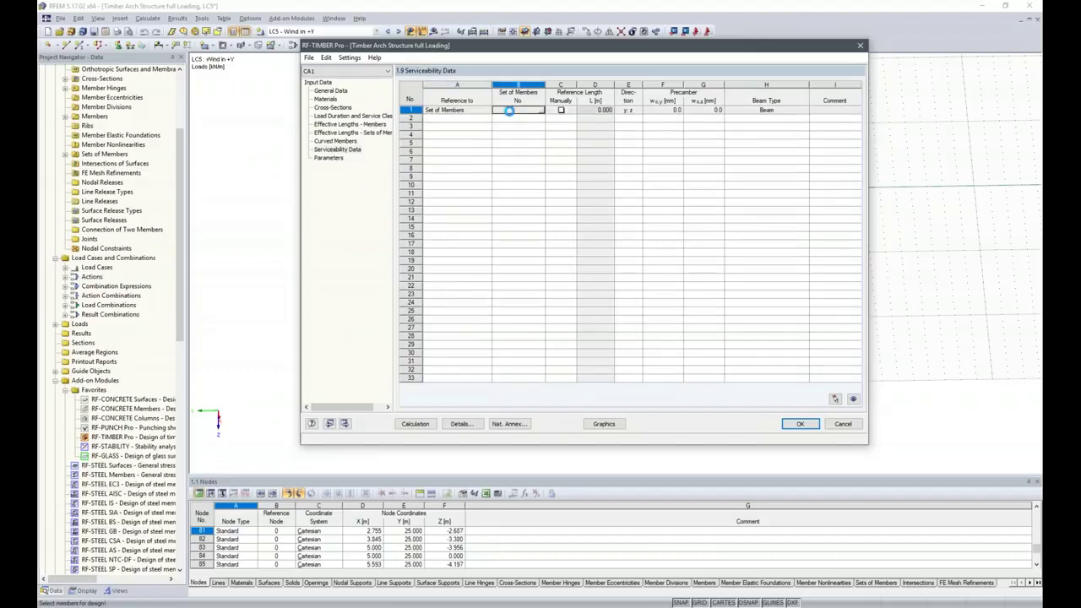
text(1-6)
click(561, 143)
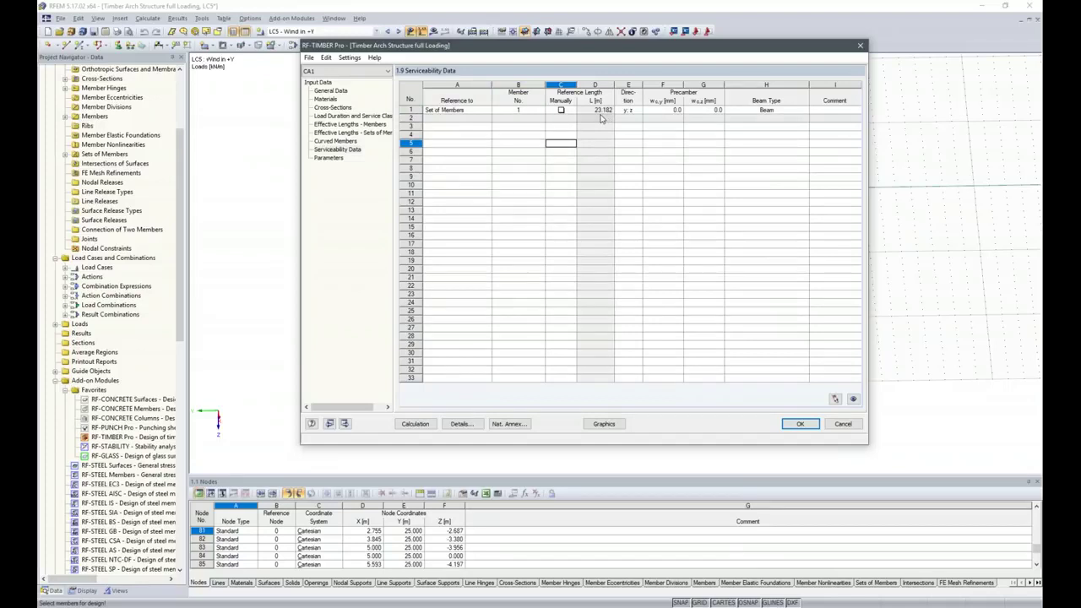
- Add a Shear Force Reduction entry to the design parameters
click(331, 158)
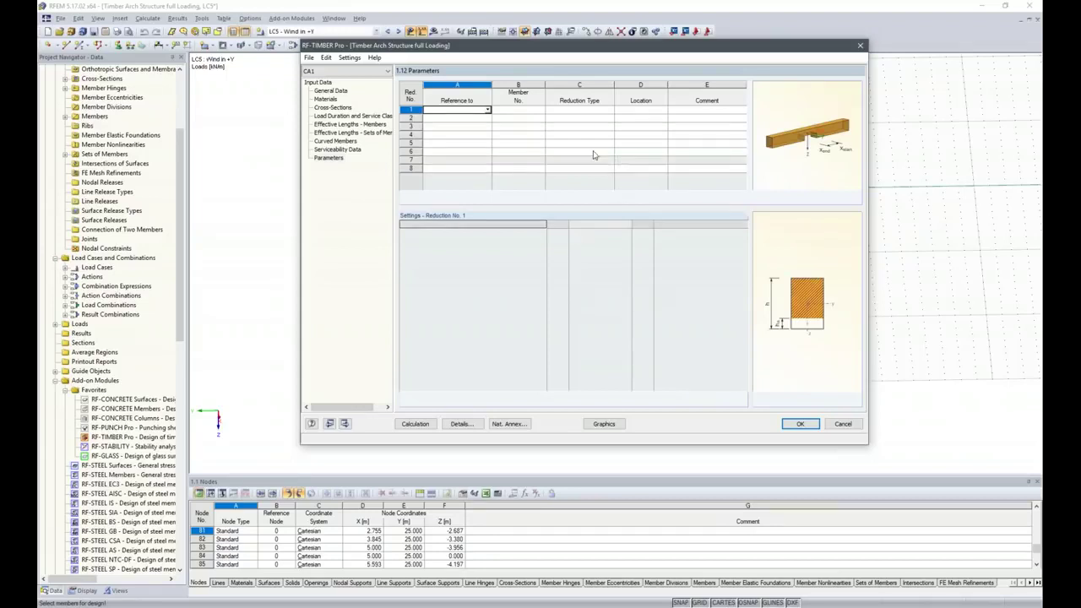
click(606, 111)
click(609, 111)
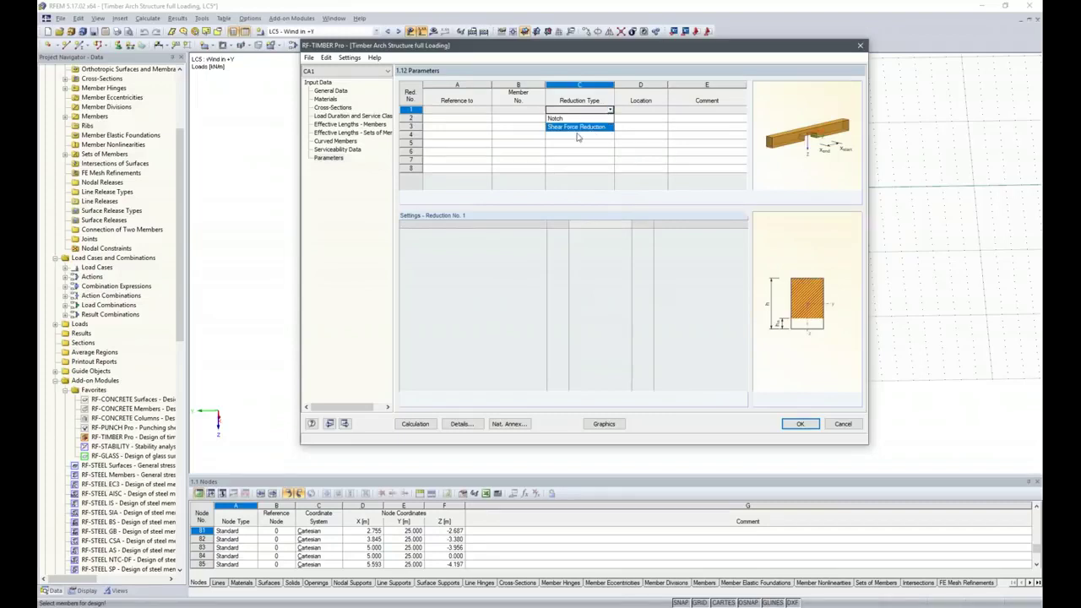
click(578, 127)
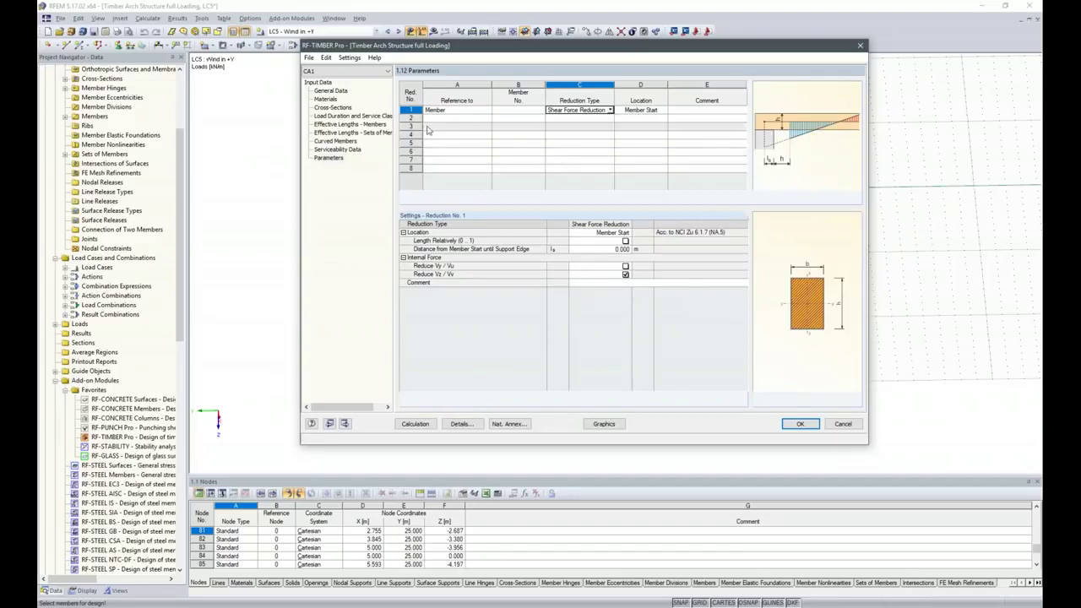
- Run the timber design calculation and review the design ratios by load case
click(424, 423)
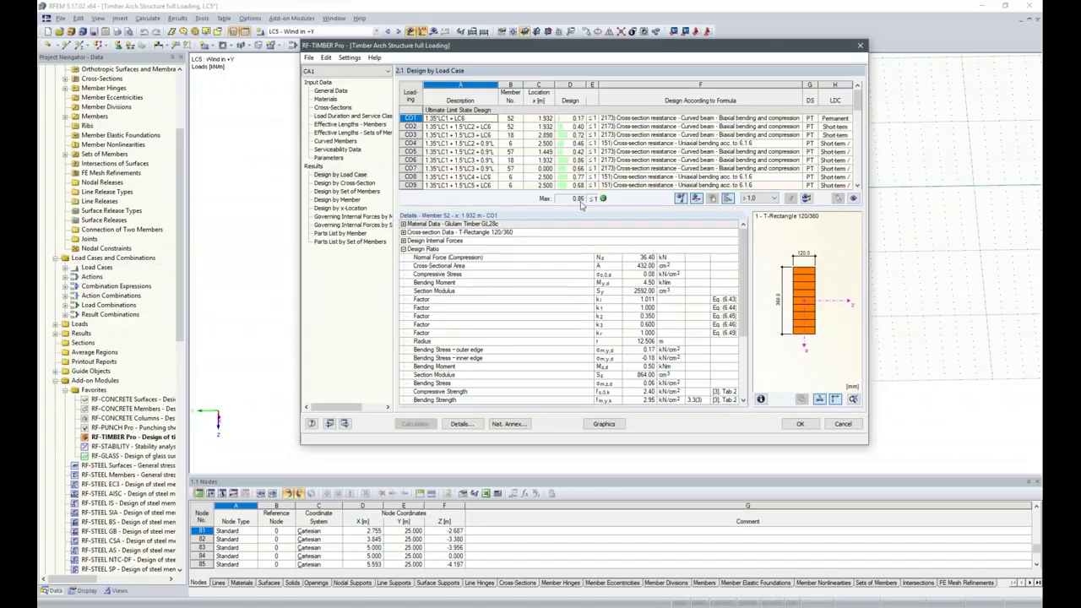
drag(858, 100, 858, 114)
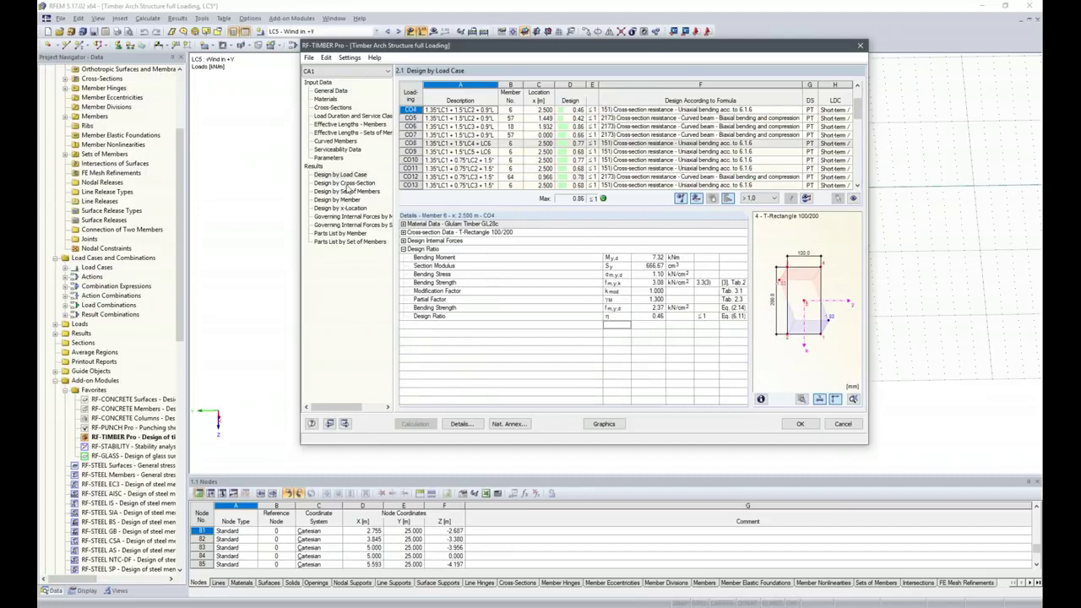
- Review the design ratios by cross-section for T-Rectangle 120/360, 120/120 and 100/200, including their governing bending designs
click(344, 183)
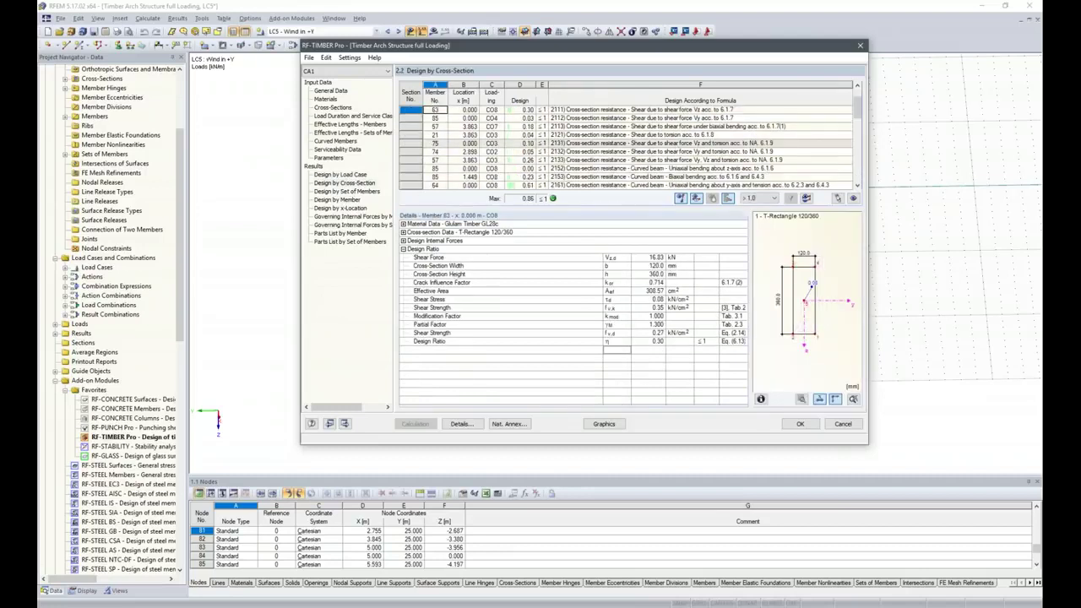
scroll(534, 178, down, 3)
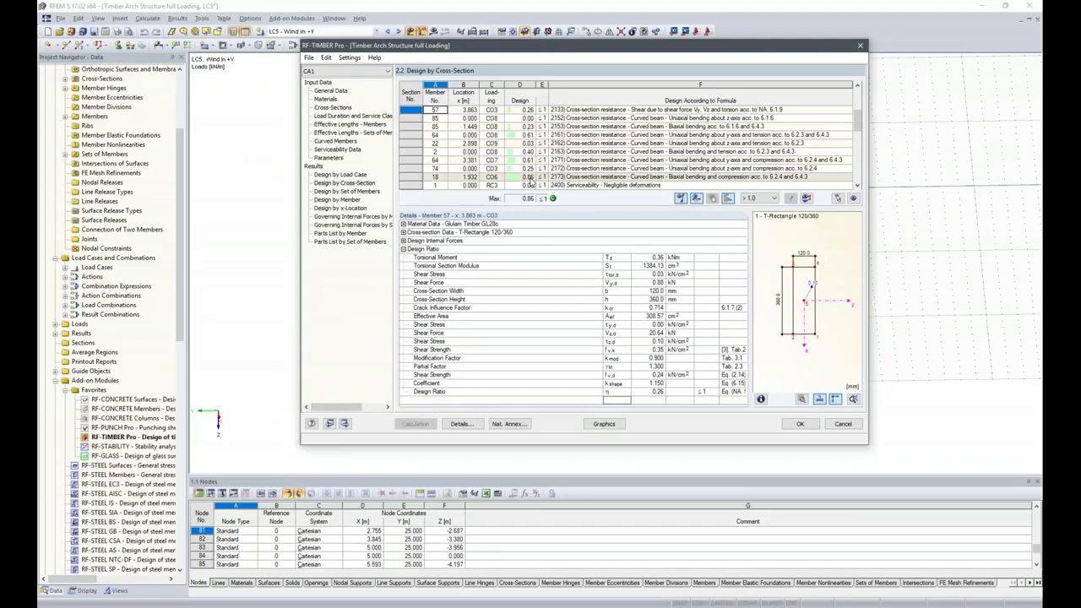
click(528, 179)
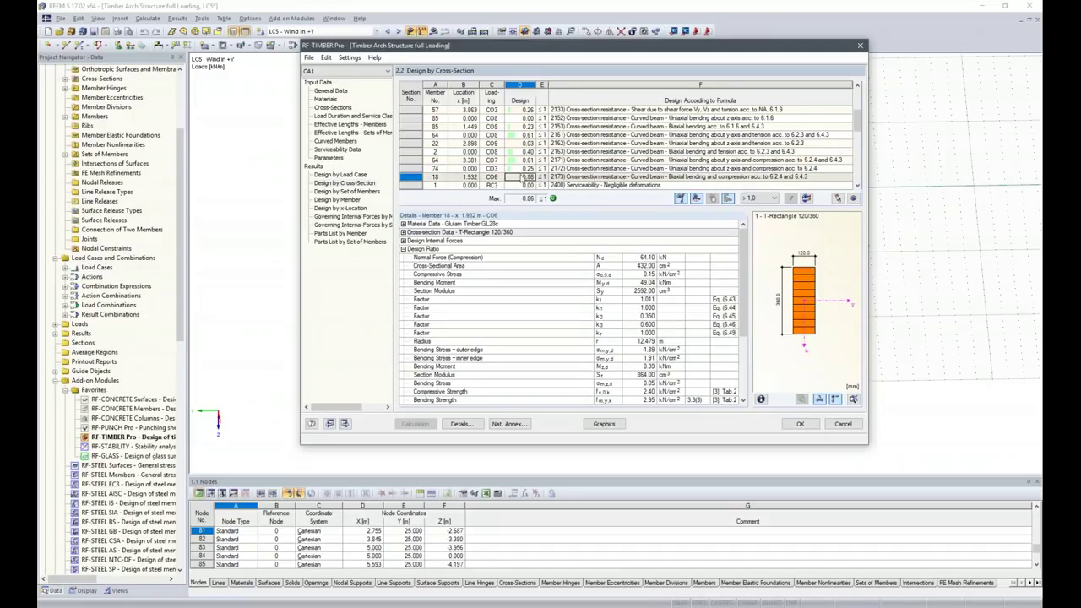
scroll(528, 184, down, 3)
scroll(528, 183, down, 3)
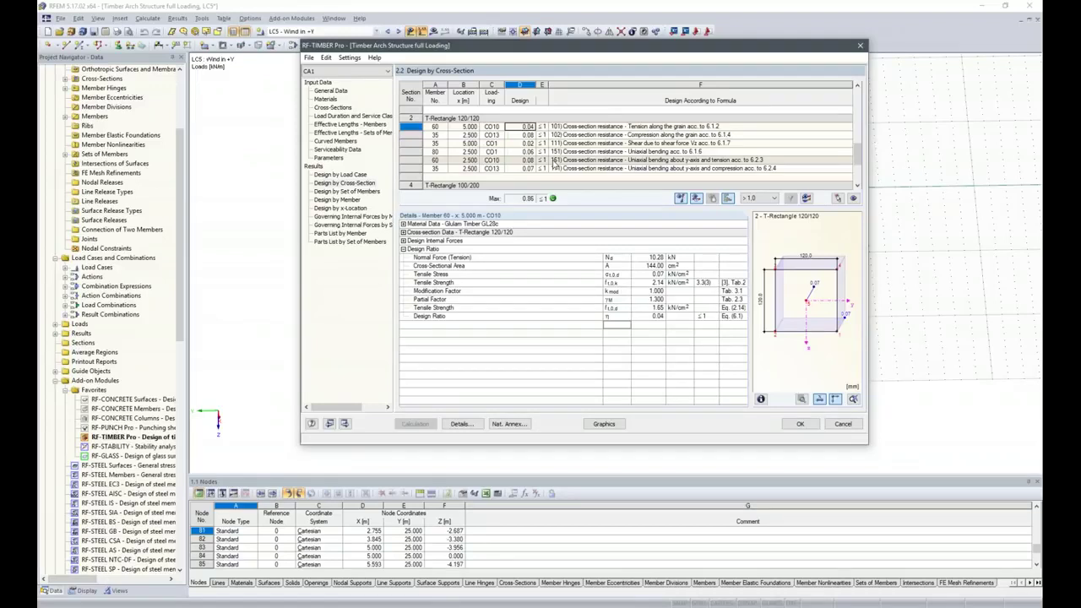
scroll(554, 160, down, 1)
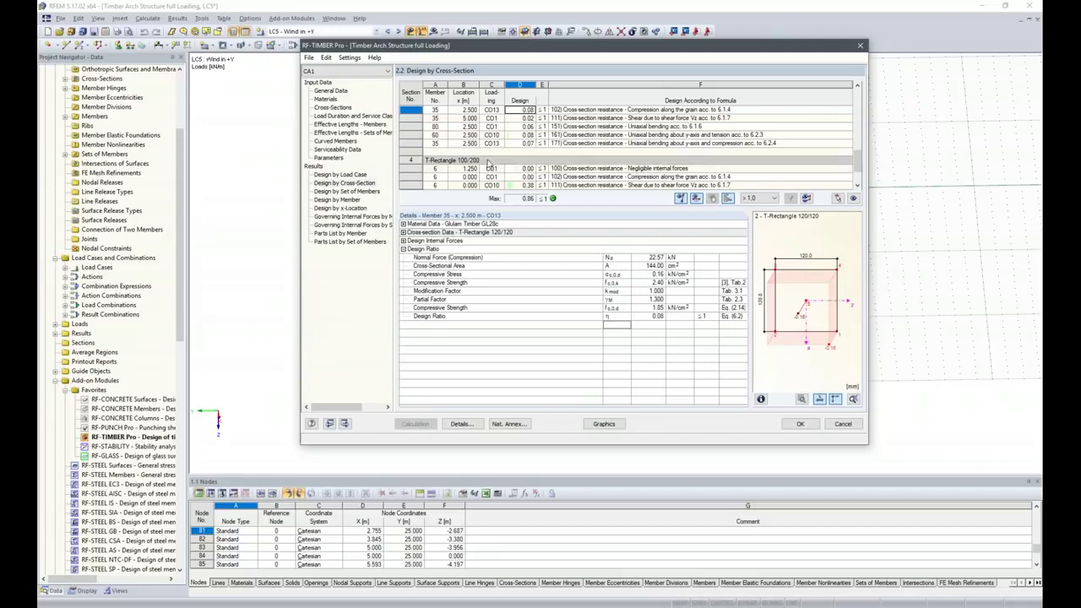
scroll(488, 163, down, 1)
scroll(488, 163, down, 1)
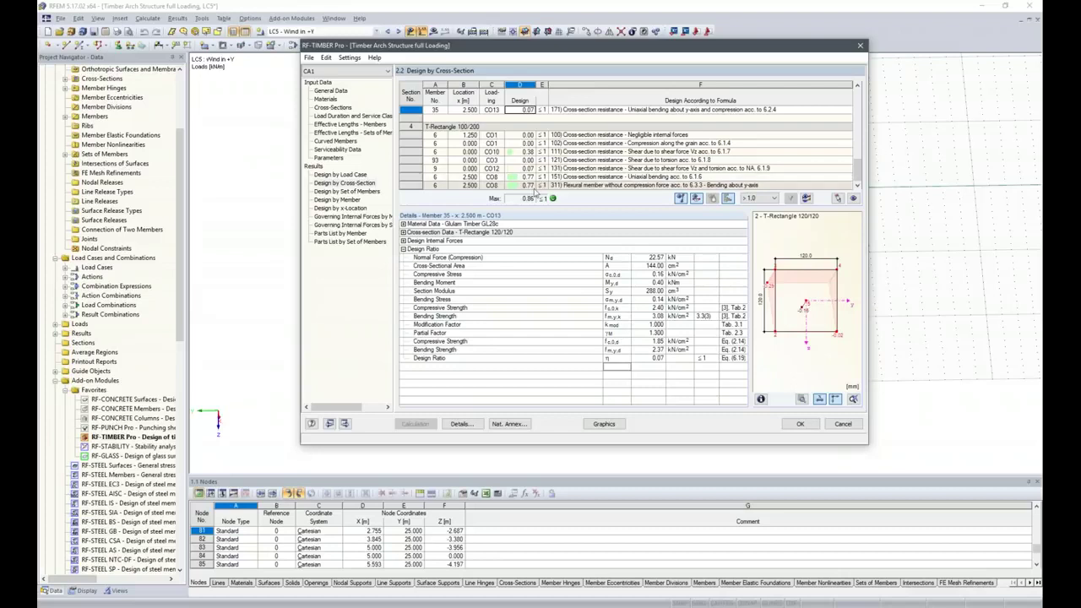
click(528, 185)
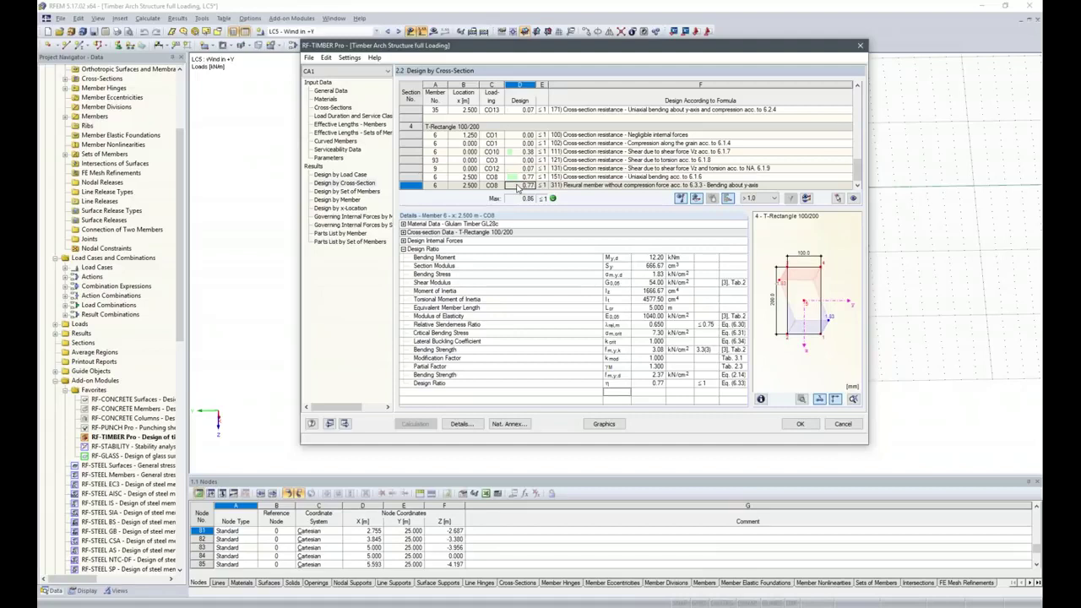
- Change cross-section 1 to T-Rectangle 120/380 and cross-section 4 to T-Rectangle 100/180 in the design input data
click(348, 109)
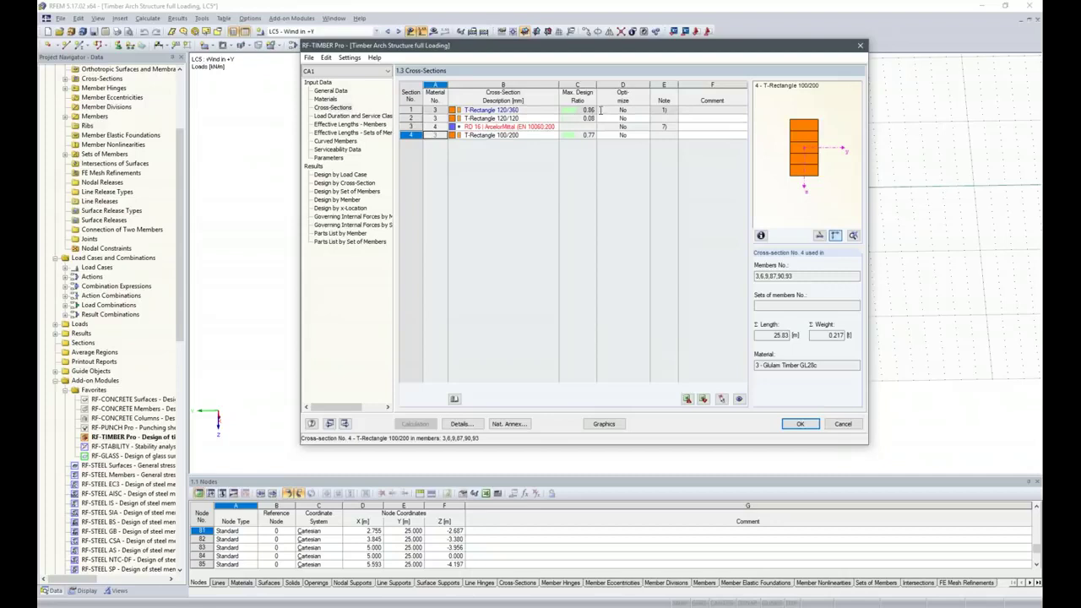
click(526, 110)
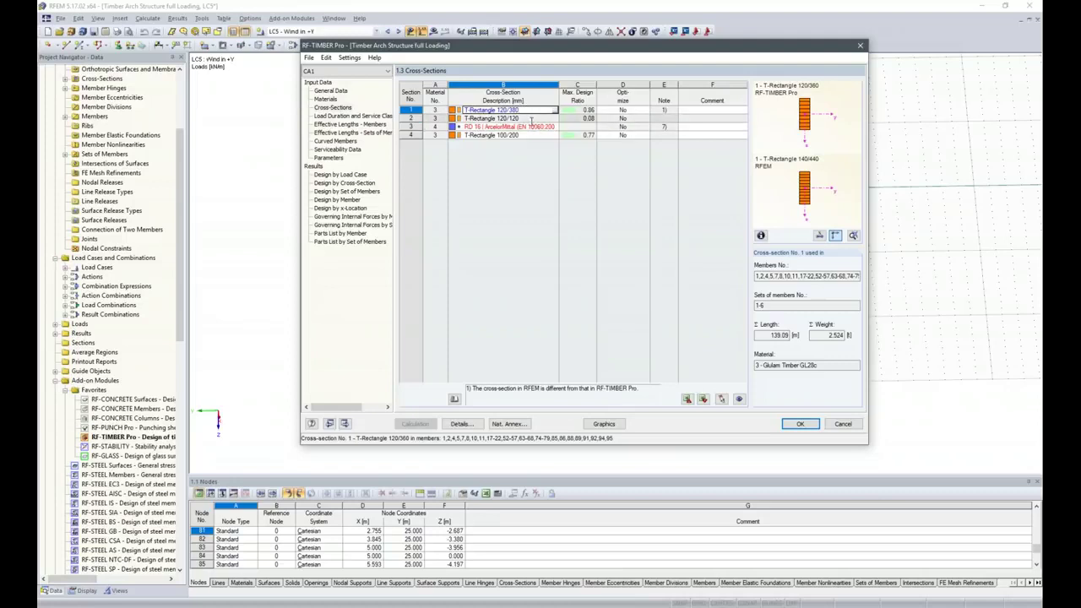
click(521, 135)
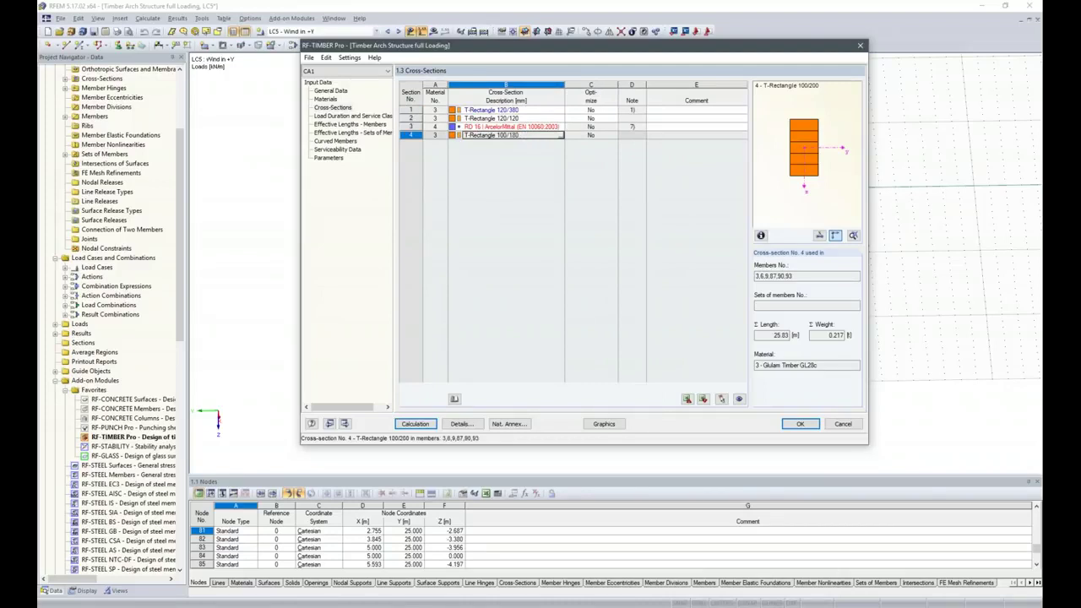
key(Up)
key(Up)
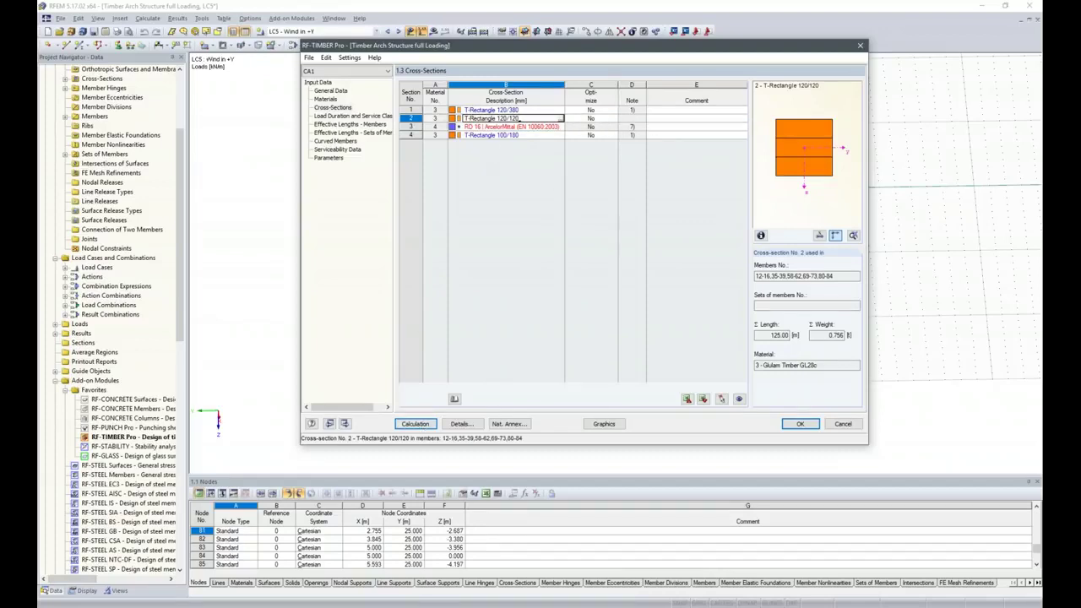
- Export all modified cross-sections to RFEM, accepting the deletion of the existing results
click(514, 136)
right_click(512, 136)
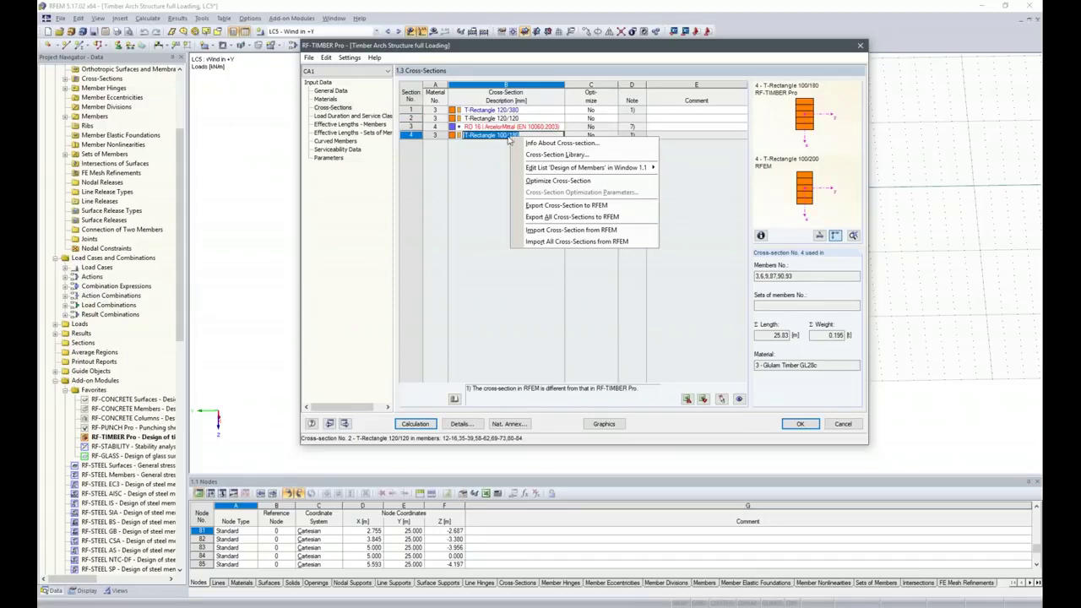
click(583, 218)
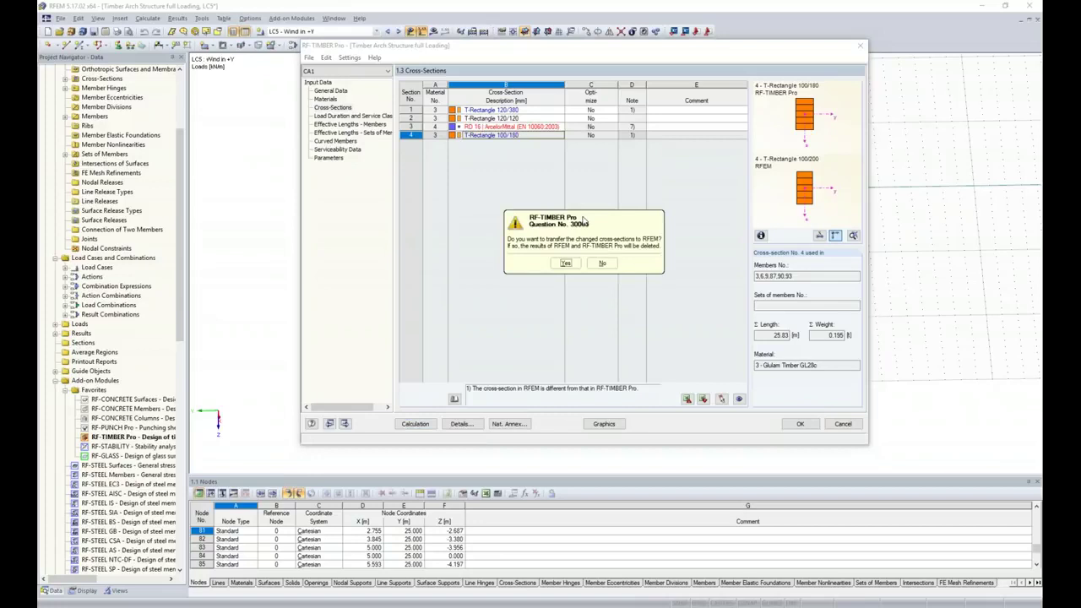
click(565, 263)
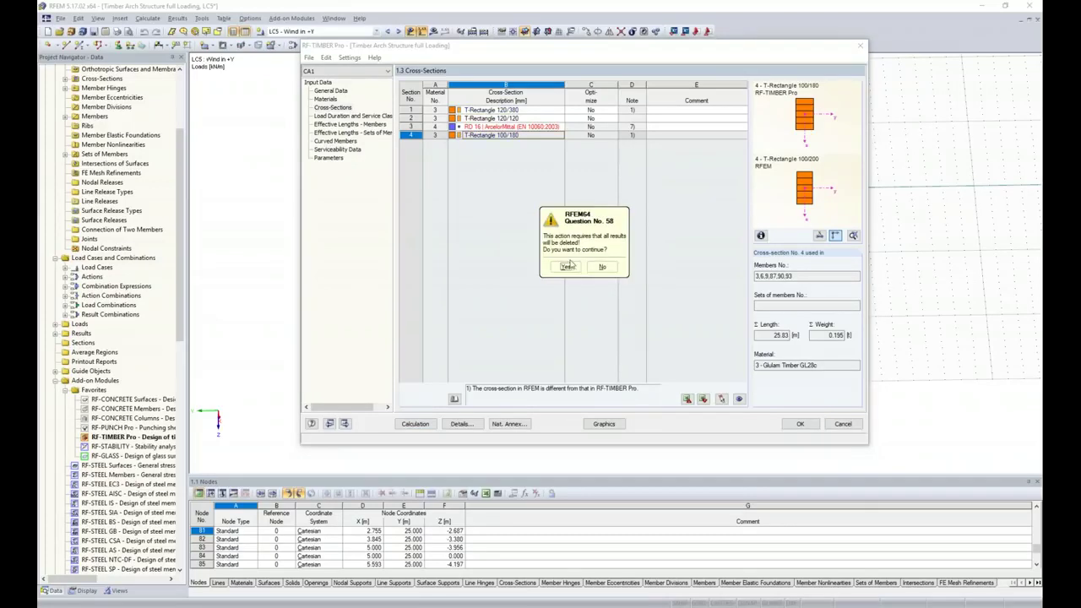
click(568, 266)
click(583, 266)
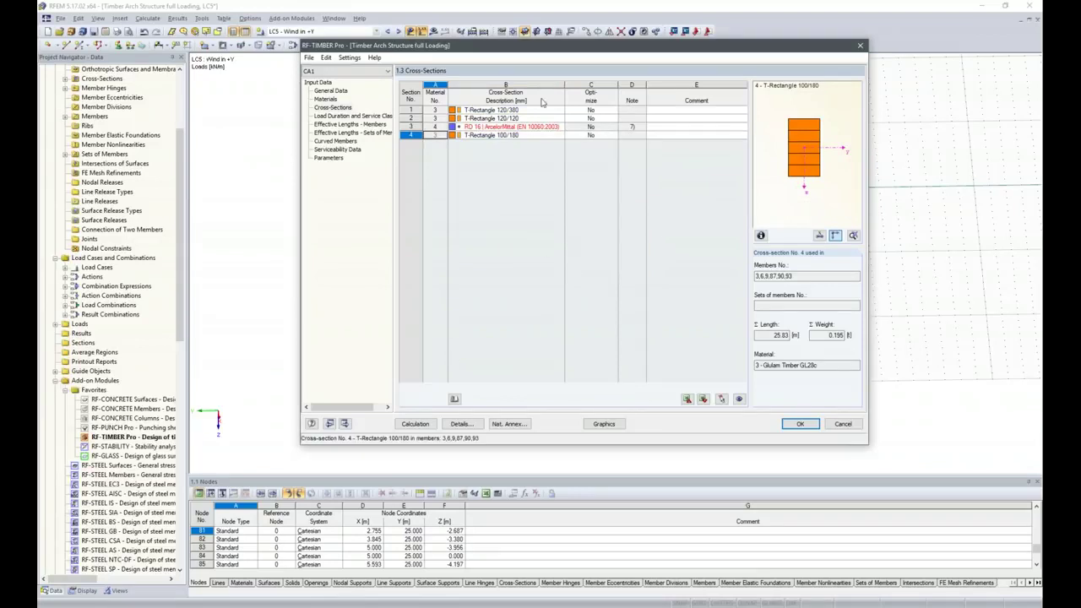
- Recalculate the timber design and check the biaxial bending and compression design of the T-Rectangle 120/380 section
click(413, 423)
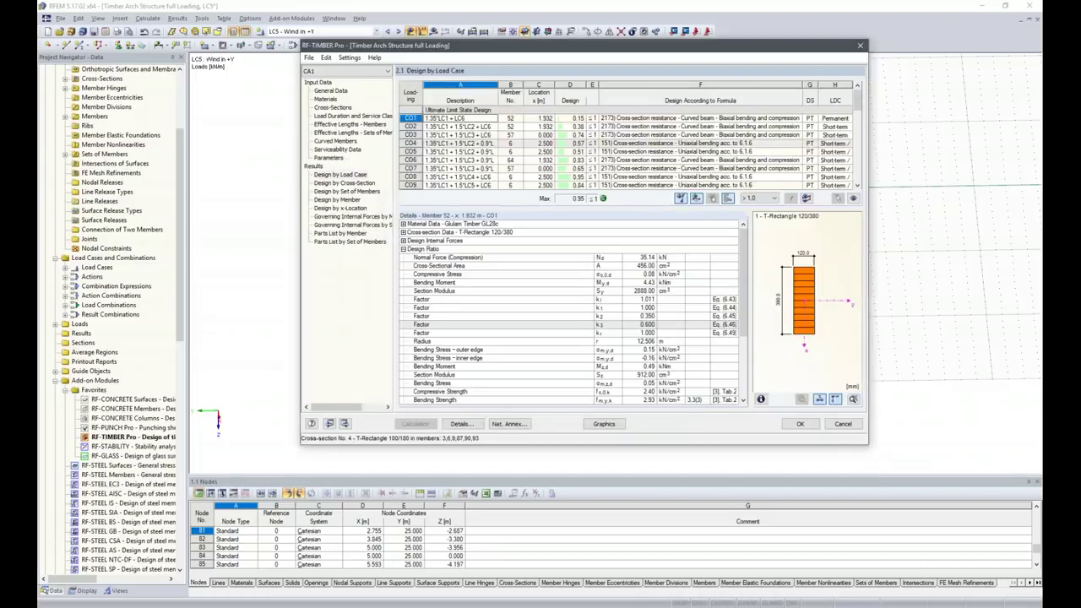
click(347, 200)
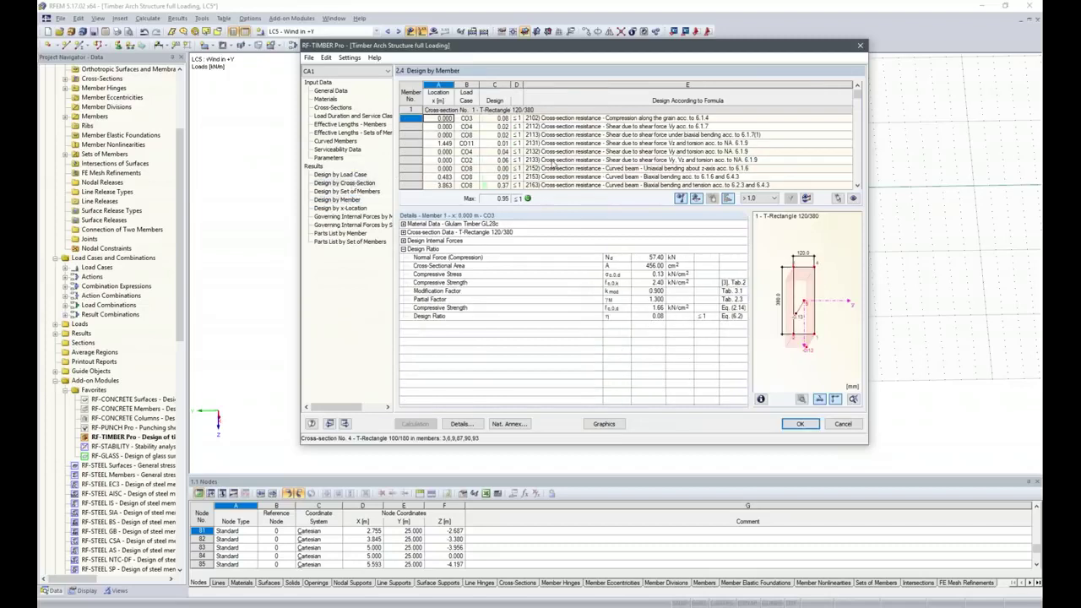
click(345, 184)
scroll(585, 150, down, 3)
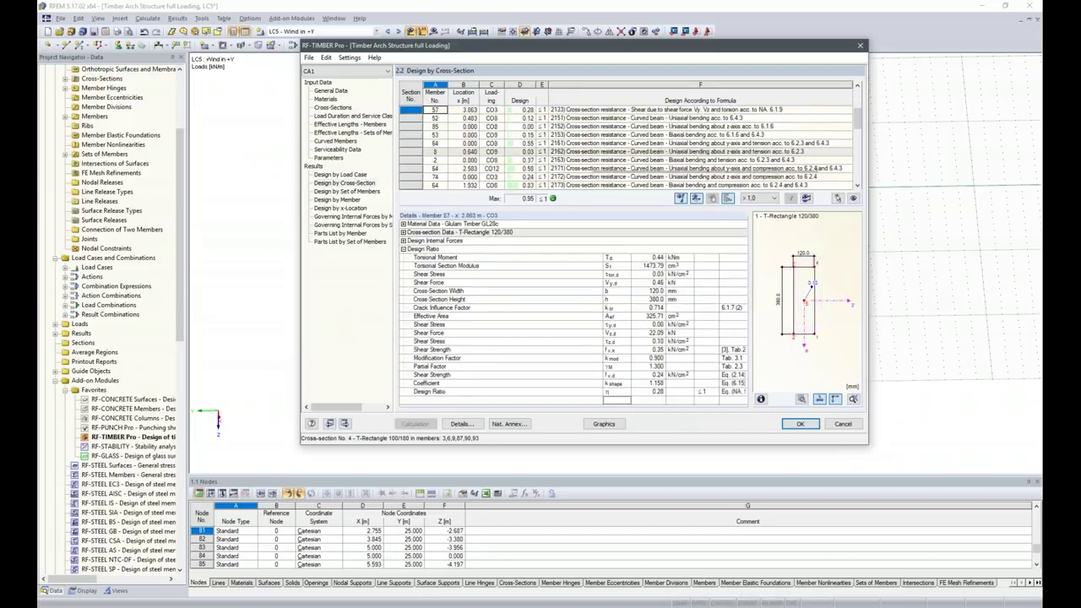
scroll(529, 166, down, 3)
click(528, 160)
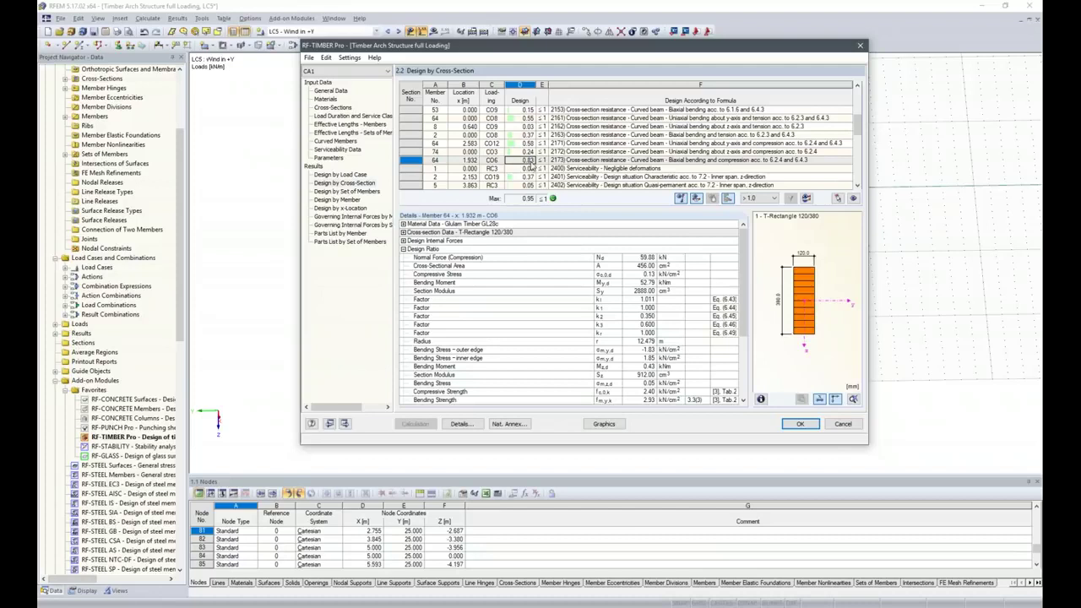
- Review the serviceability ratios of the arch section and the designs of the T-Rectangle 120/120 and 100/180 sections
scroll(531, 166, down, 1)
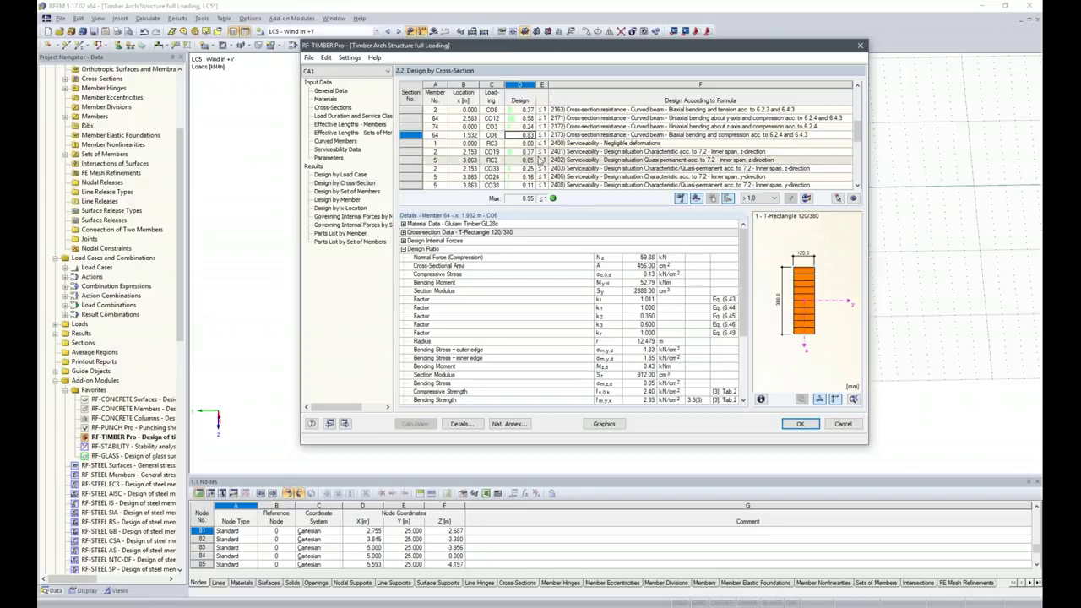
scroll(539, 160, down, 1)
scroll(539, 160, down, 1)
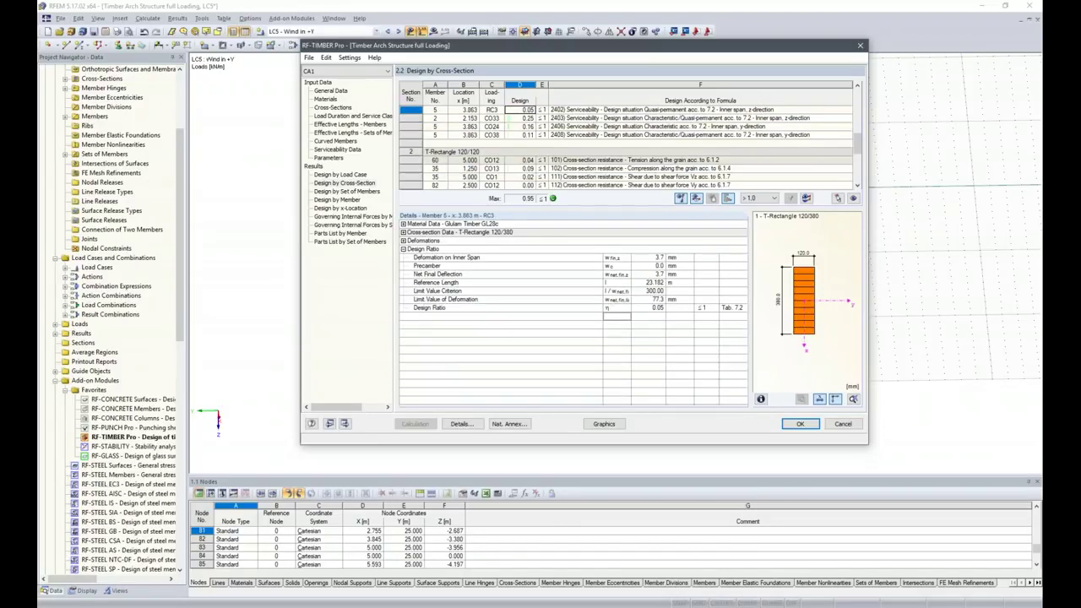
scroll(539, 161, down, 1)
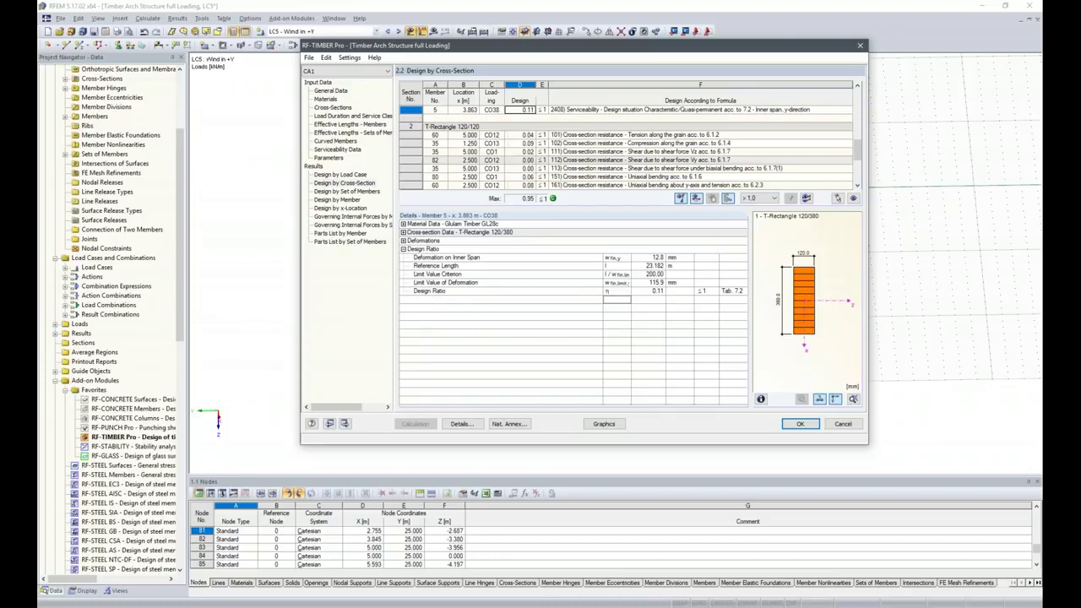
scroll(539, 160, down, 2)
scroll(539, 161, down, 1)
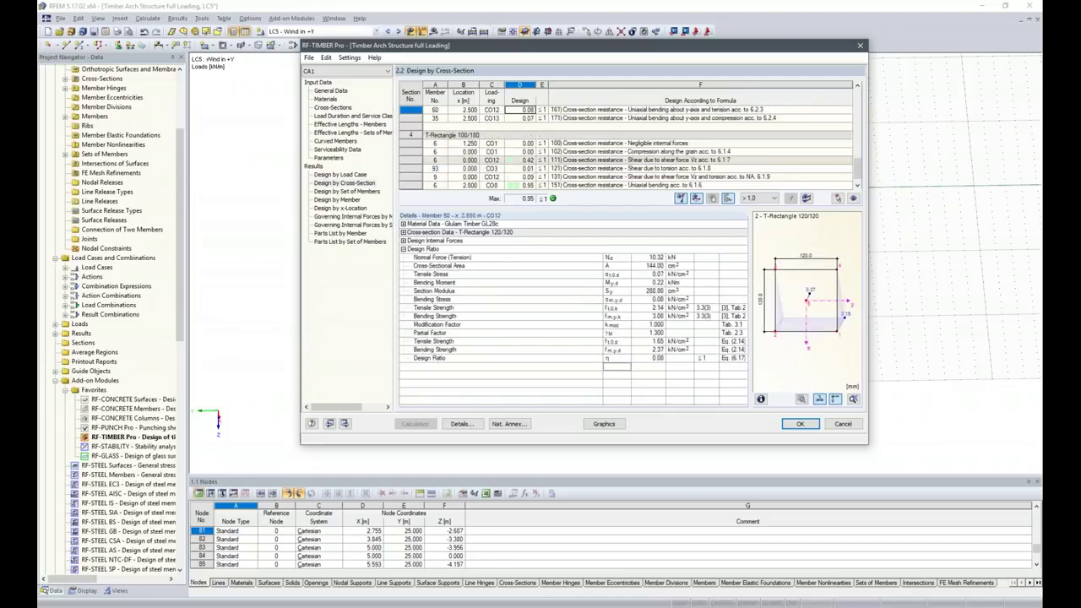
scroll(539, 160, down, 1)
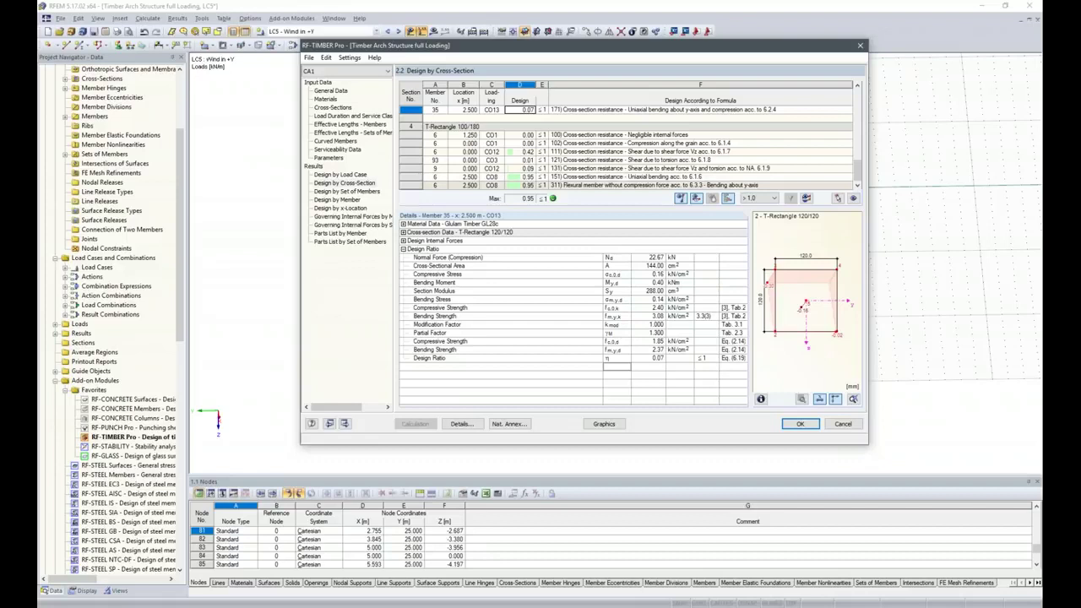
- Create a new RF-TIMBER Pro design case 2 described as "Perpendicular Tension"
click(309, 59)
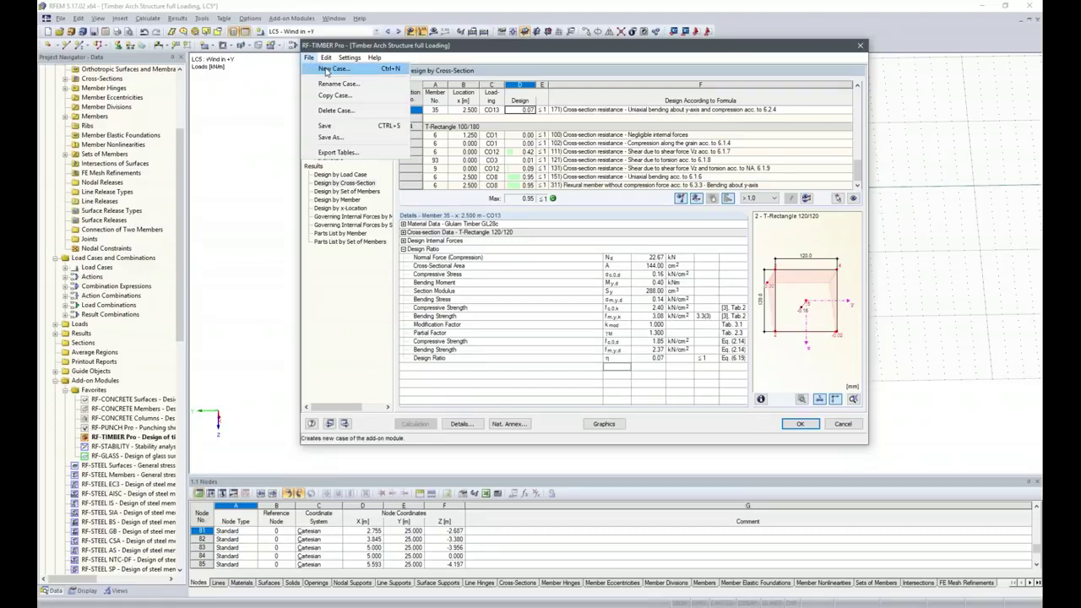
click(326, 71)
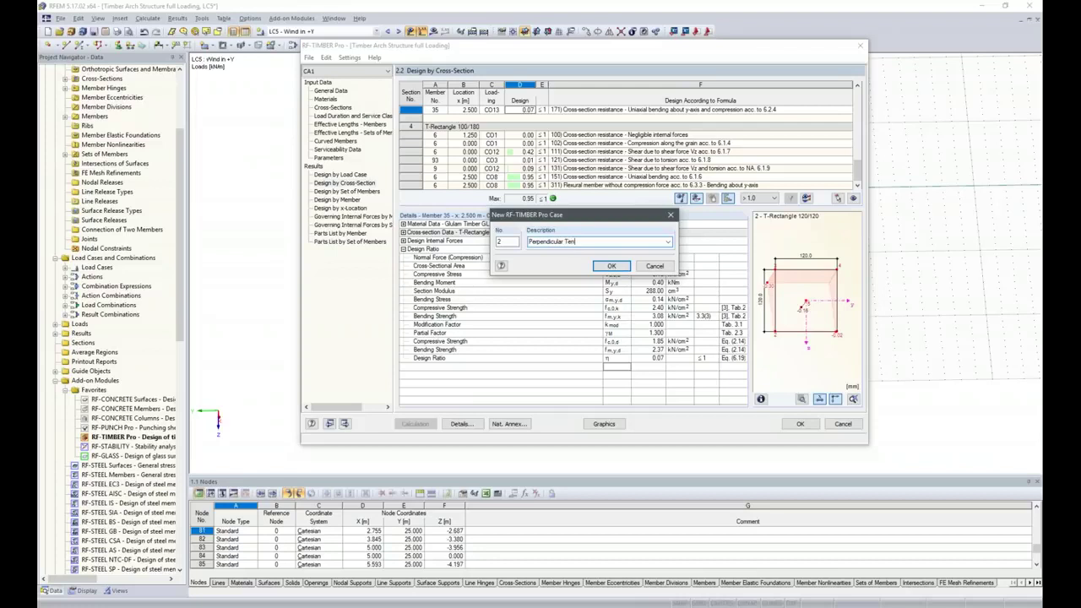
click(612, 266)
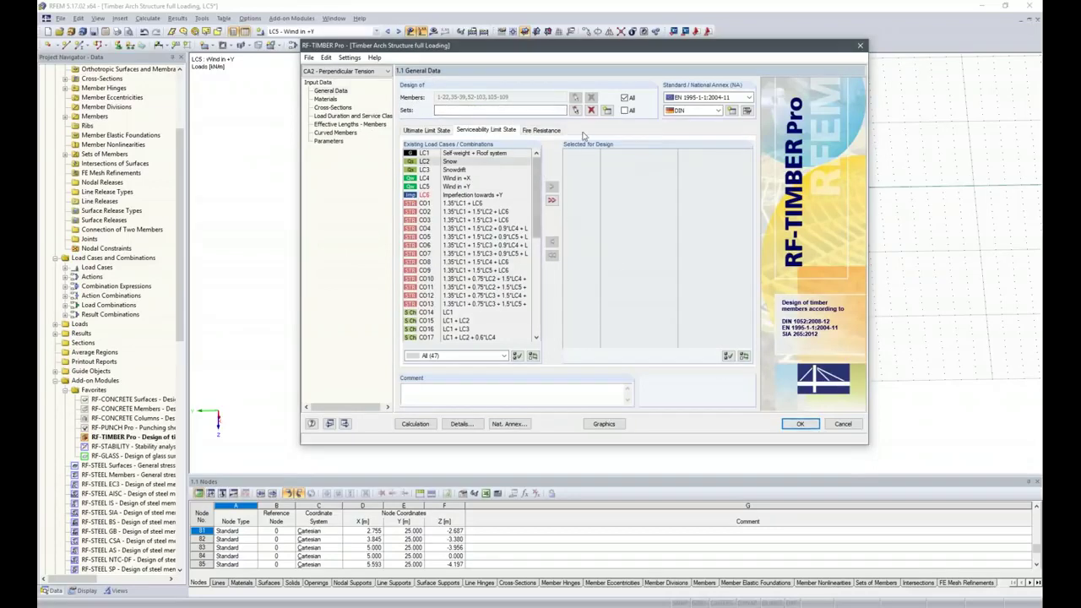
- Restrict the new case to member 109 and add result combination RC1 to its serviceability limit state design
click(625, 97)
drag(536, 99, 430, 96)
text(10)
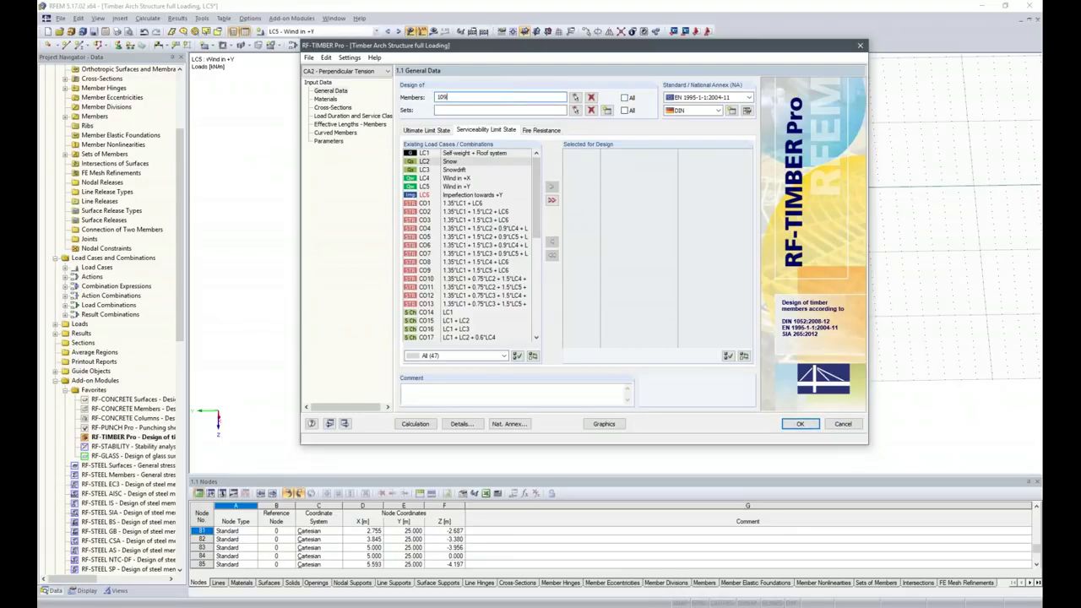
text(9)
drag(535, 221, 534, 318)
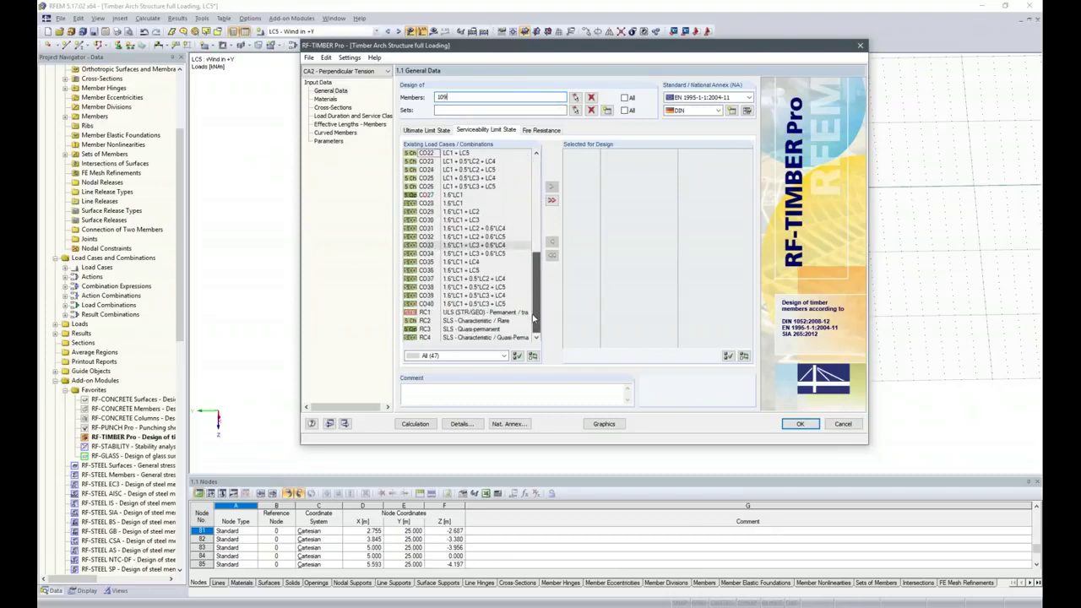
double_click(429, 313)
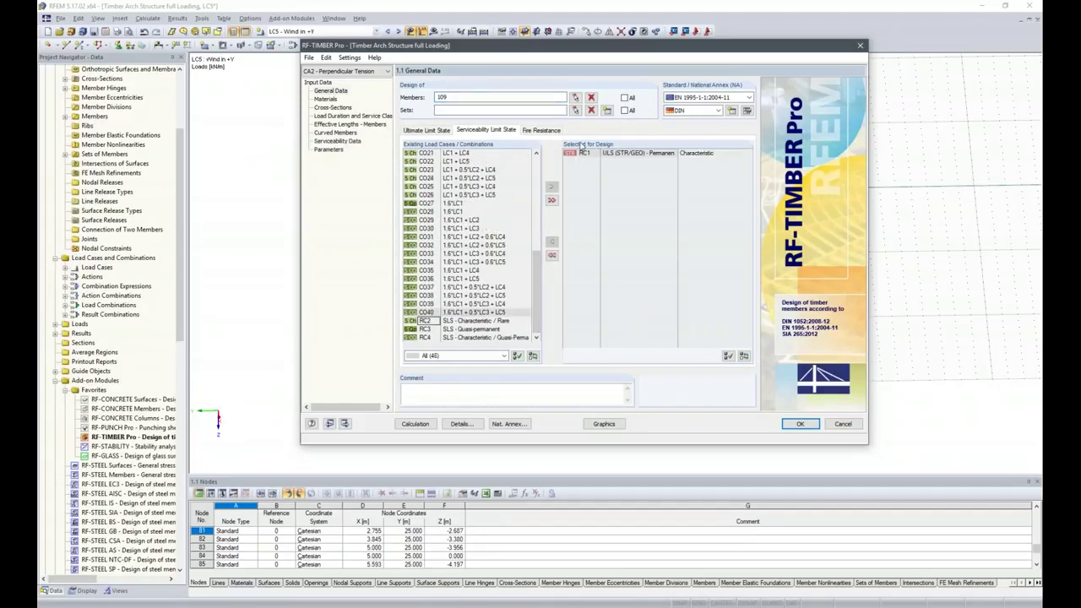
- Accept the design case data, return to the model and select result beam member 109 among the members
click(799, 424)
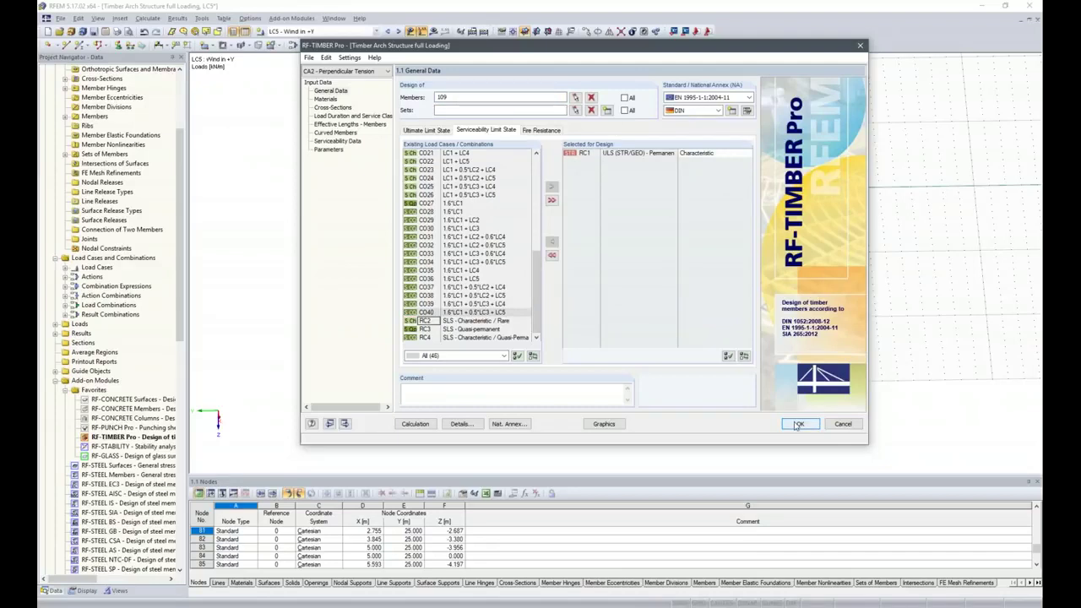
click(800, 425)
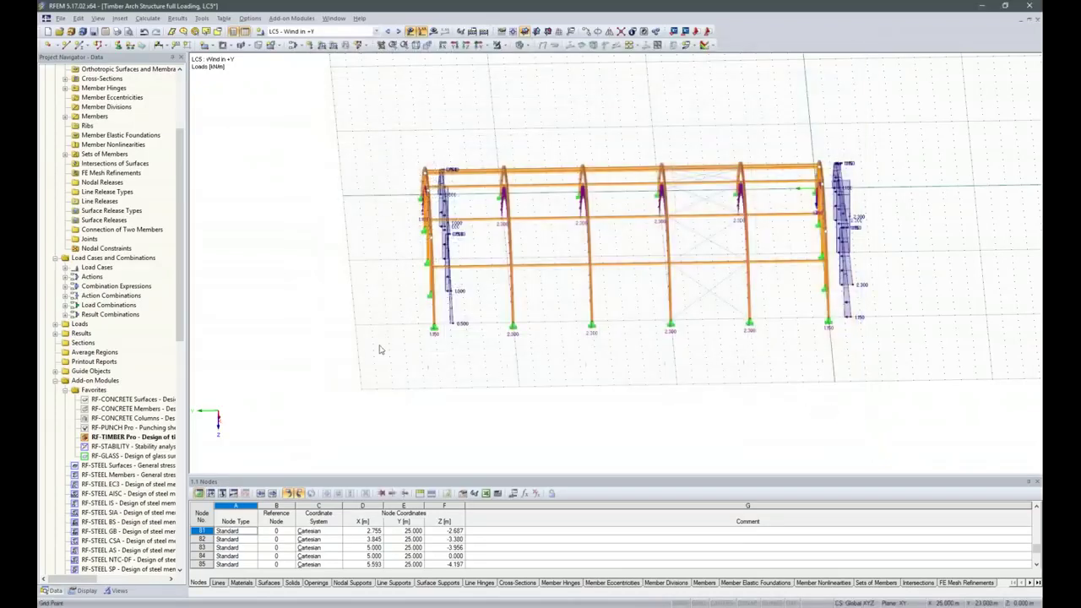
scroll(71, 110, up, 1)
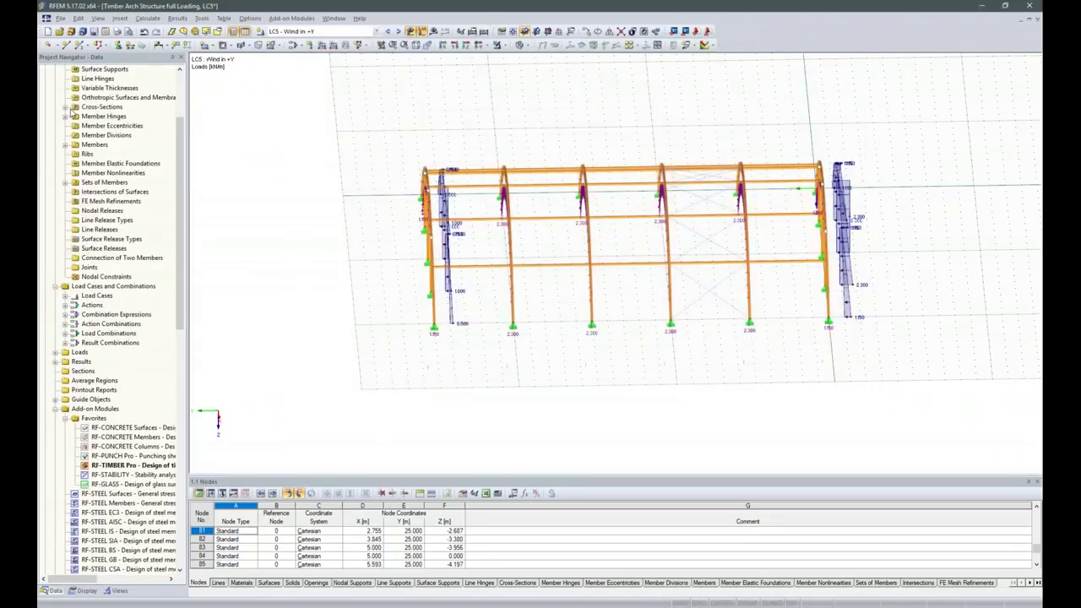
click(65, 144)
scroll(125, 249, down, 20)
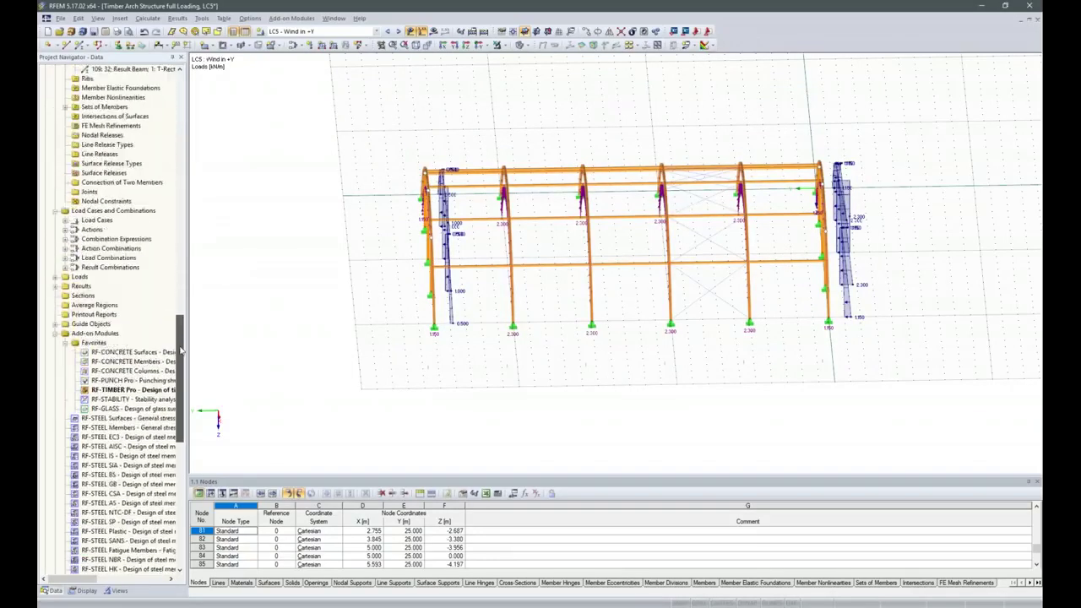
click(131, 229)
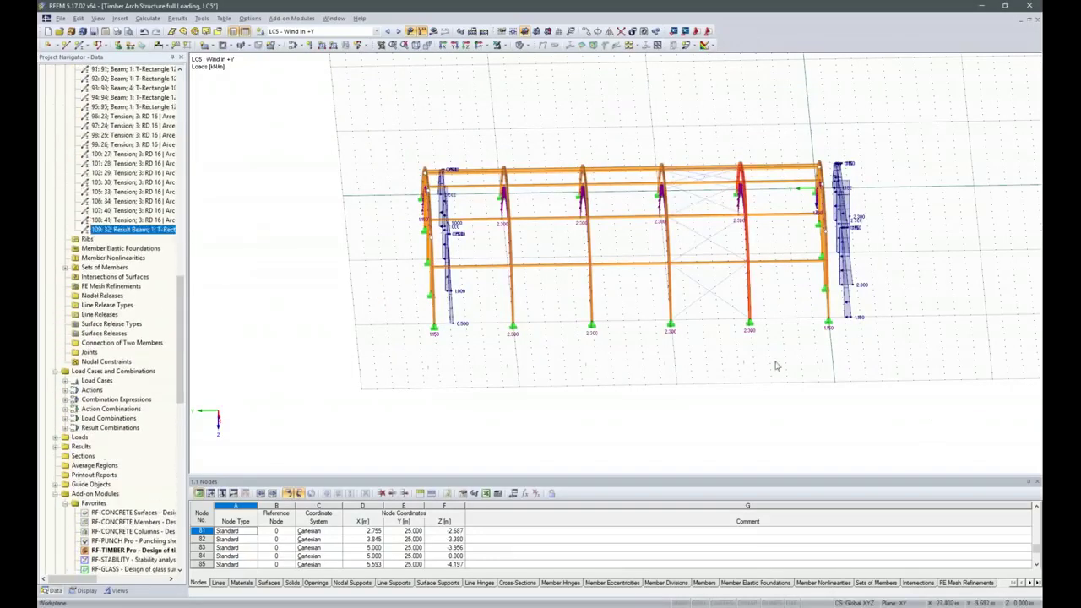
- Examine result beam 109 along its arch, from the support at its base to the full arch geometry
scroll(734, 316, up, 1)
scroll(761, 325, up, 10)
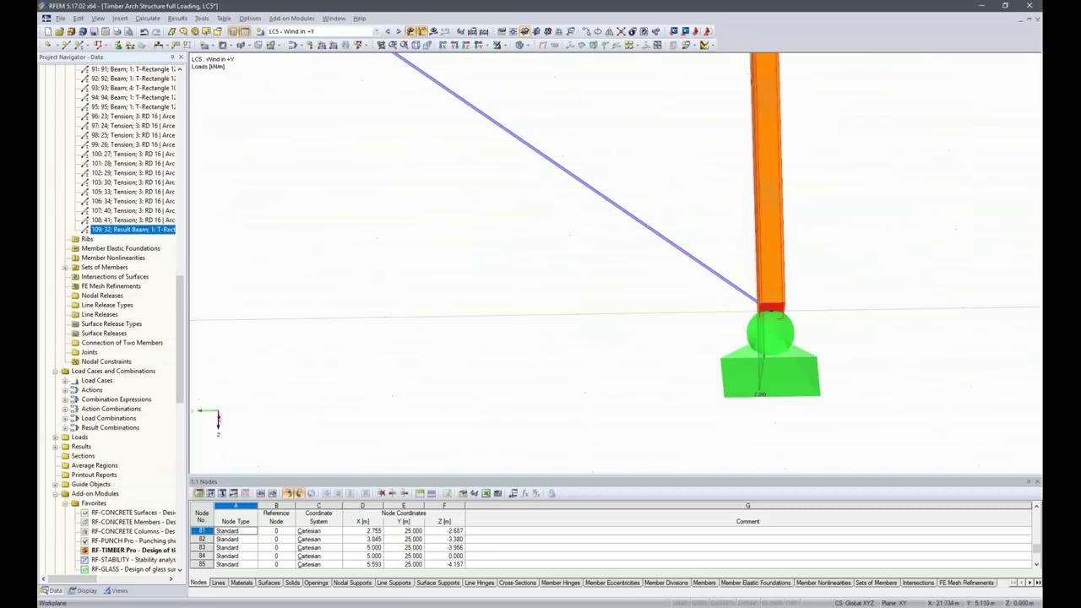
ctrl+middle_drag(774, 425, 780, 457)
scroll(794, 389, down, 5)
scroll(809, 376, up, 6)
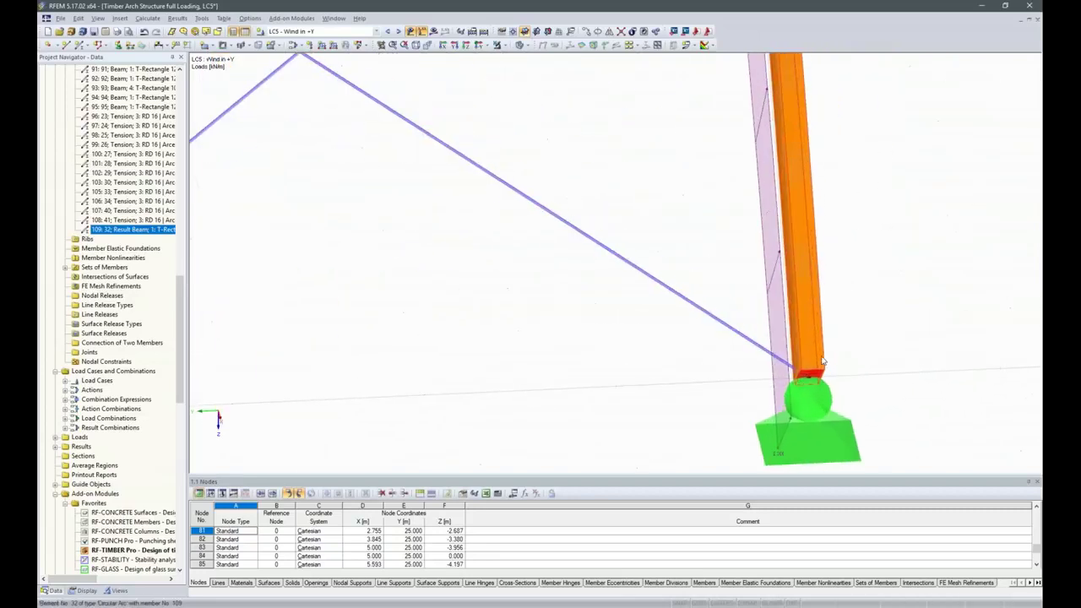
scroll(809, 377, up, 1)
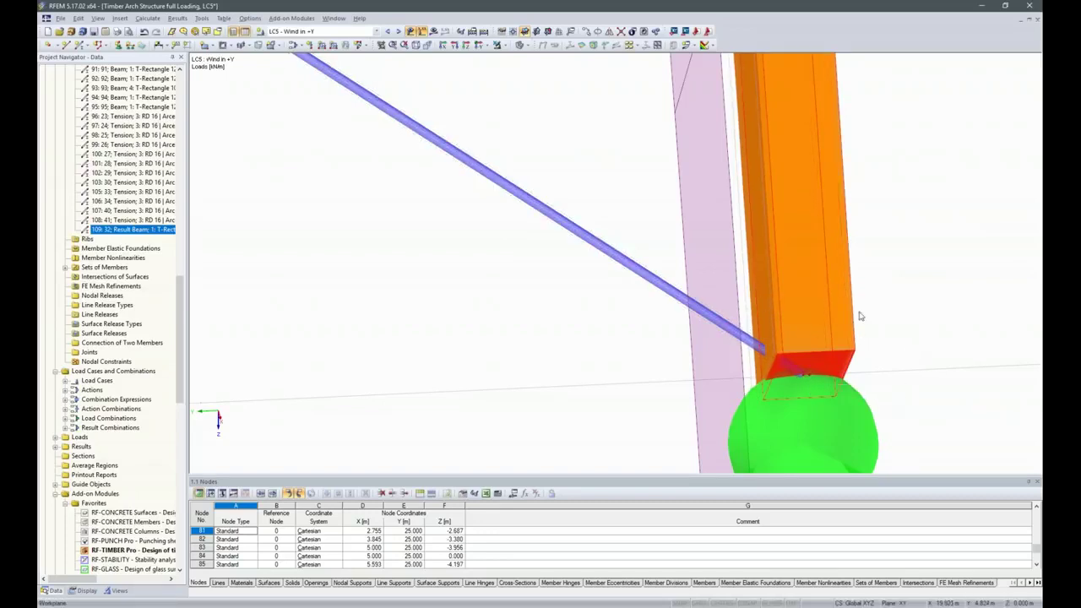
scroll(668, 372, down, 8)
scroll(629, 185, down, 10)
scroll(667, 118, up, 6)
mouse_move(555, 121)
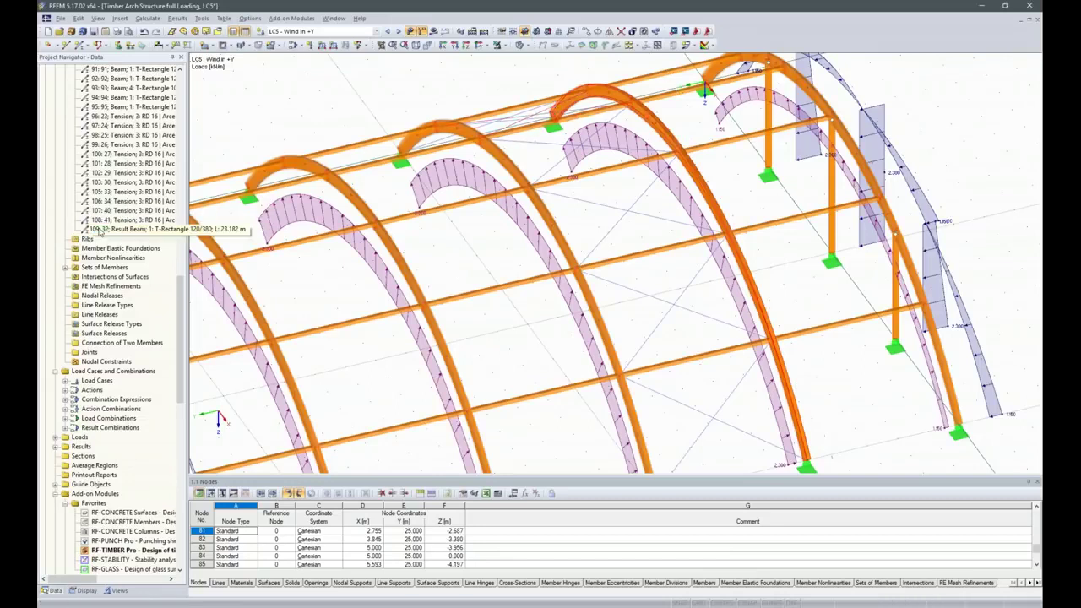
- Reopen RF-TIMBER Pro with design case CA2 Perpendicular Tension and add result combination RC1 to its ultimate limit state design
double_click(113, 554)
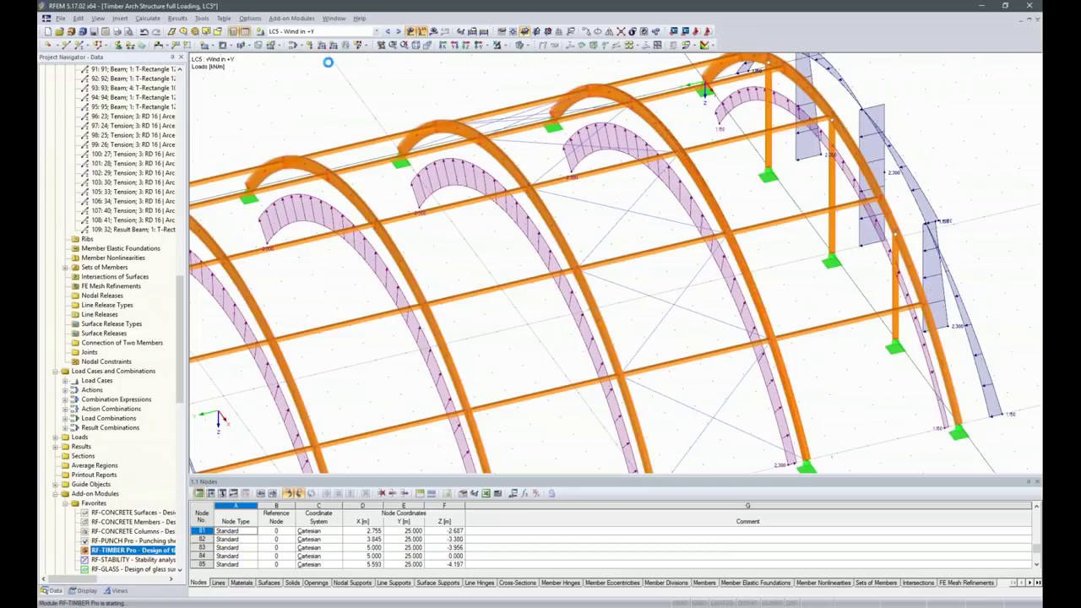
click(308, 134)
click(302, 152)
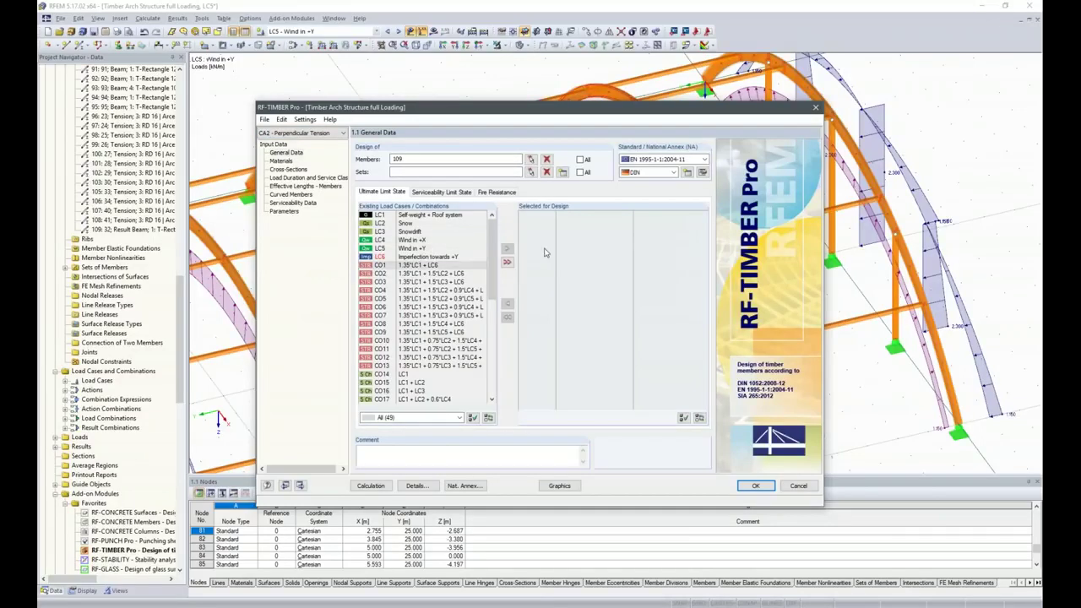
scroll(440, 355, down, 9)
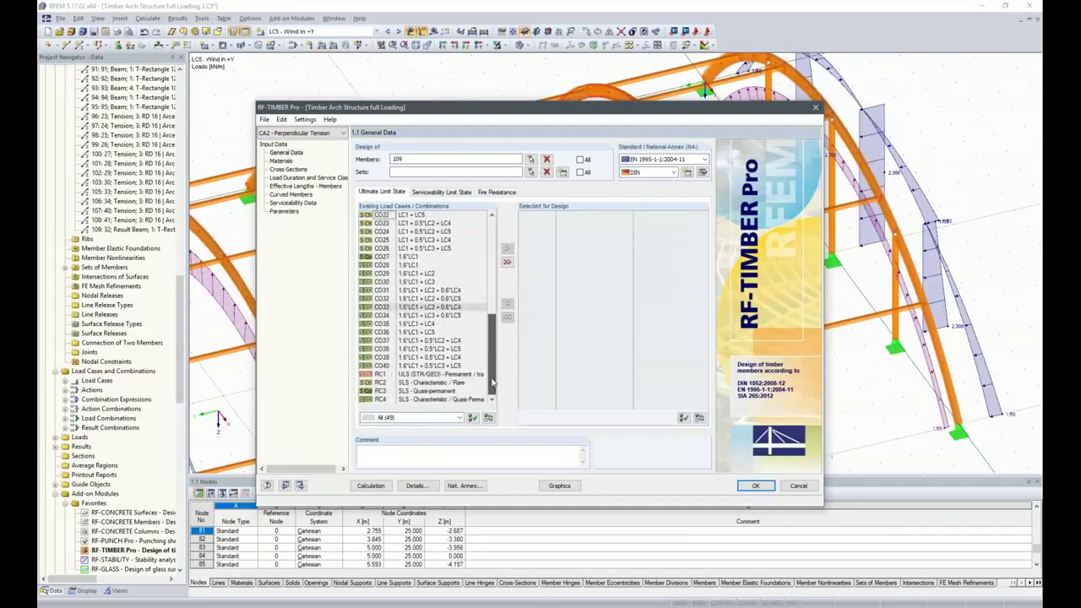
double_click(382, 376)
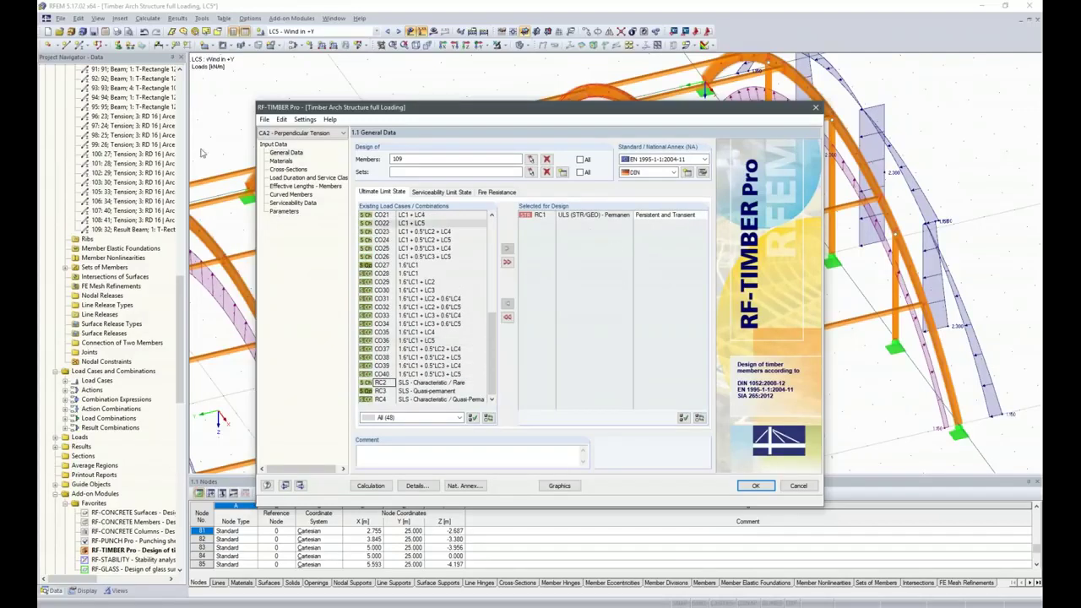
- Activate the perpendicular tension design for curved member 109 and try to calculate the case
click(291, 194)
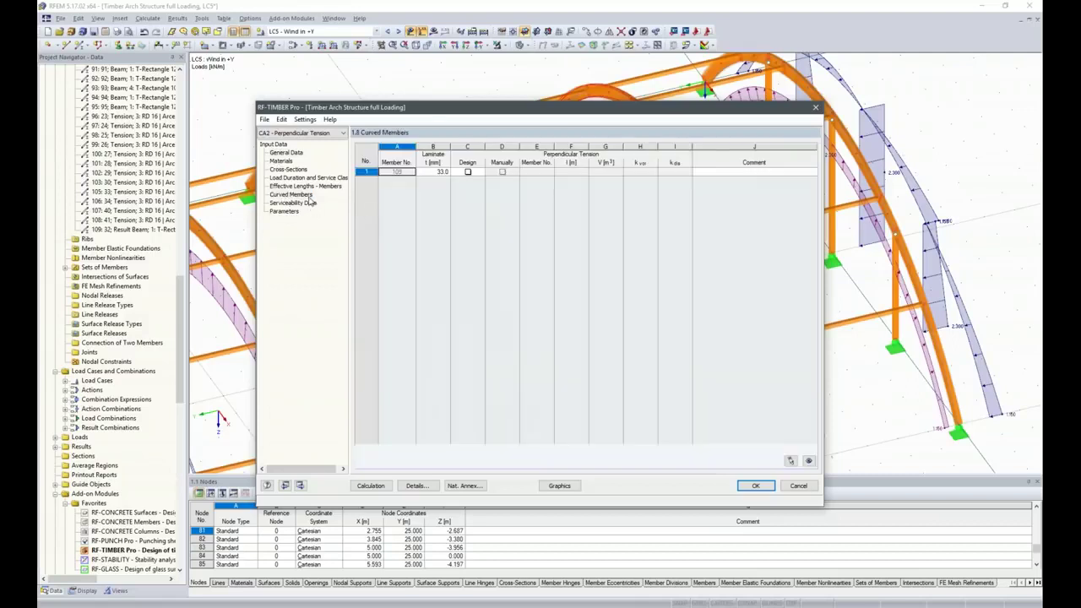
click(467, 171)
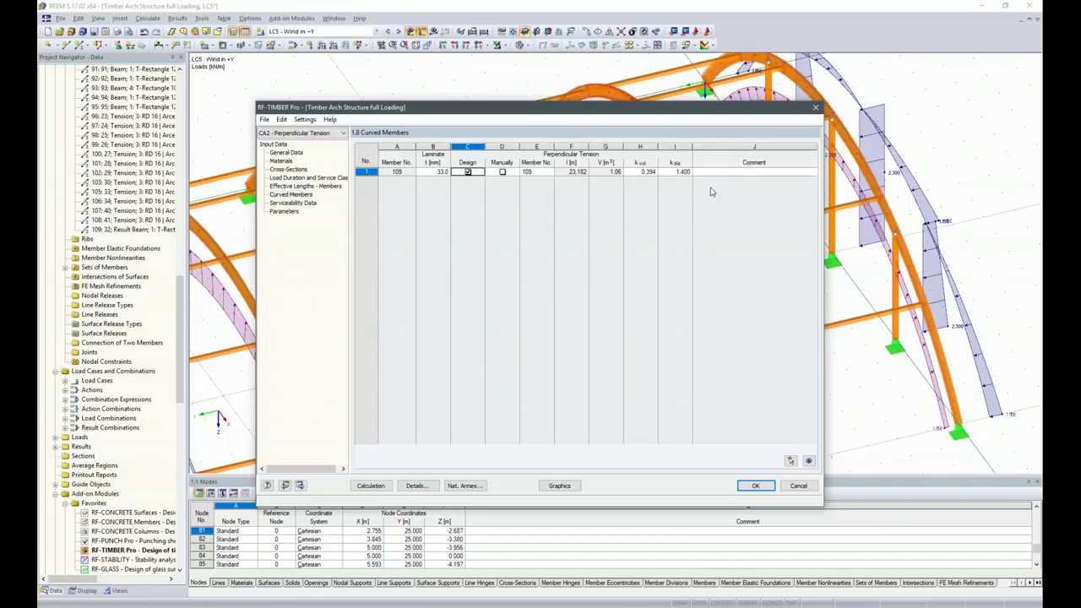
click(370, 485)
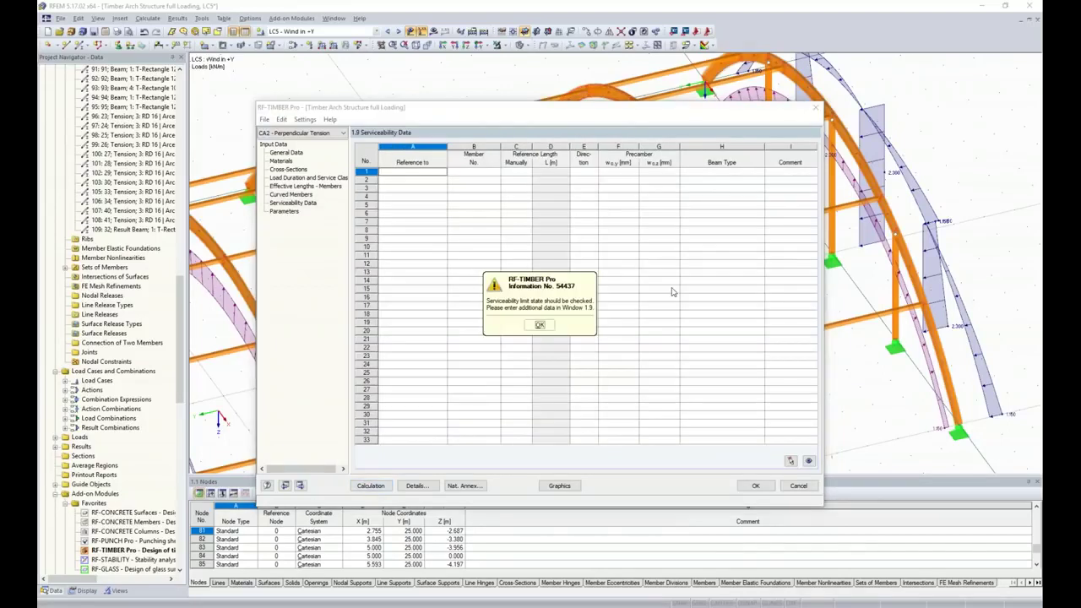
click(539, 326)
- Remove result combination RC1 from the serviceability limit state design and calculate the design case
click(285, 154)
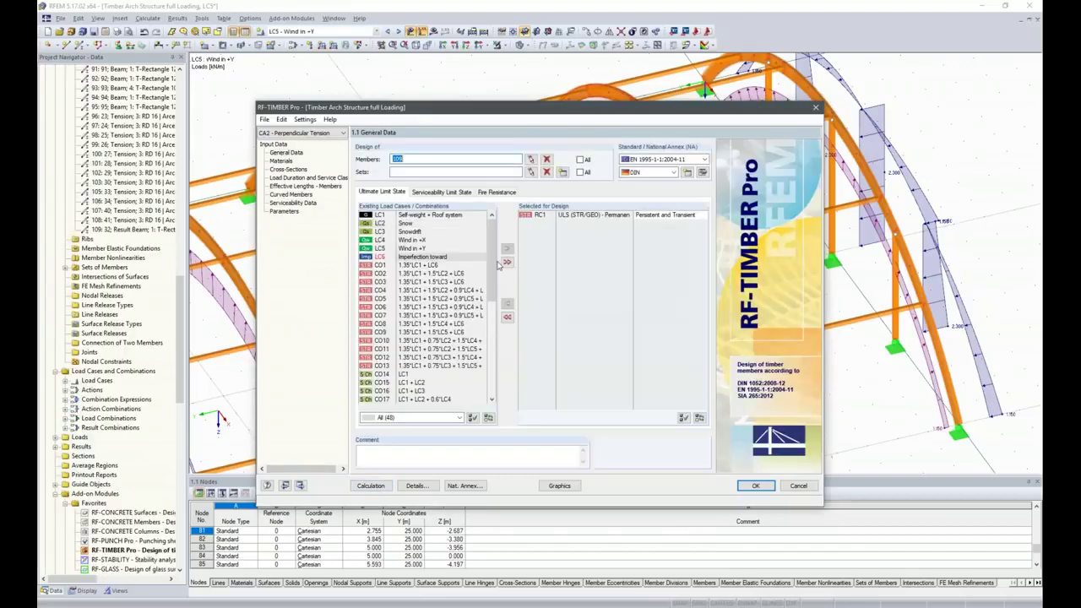
click(426, 194)
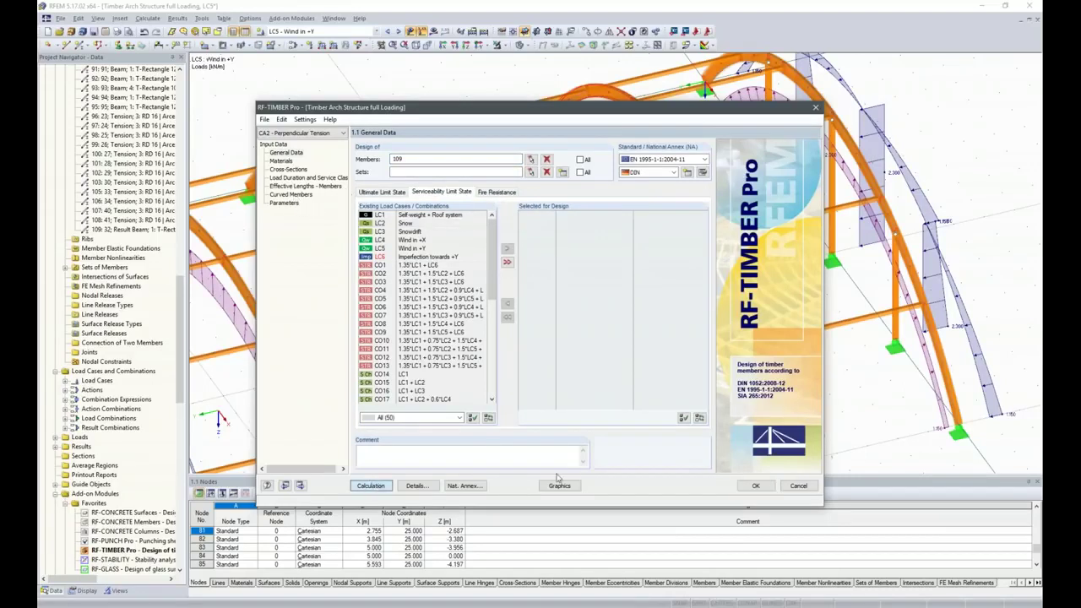
click(370, 485)
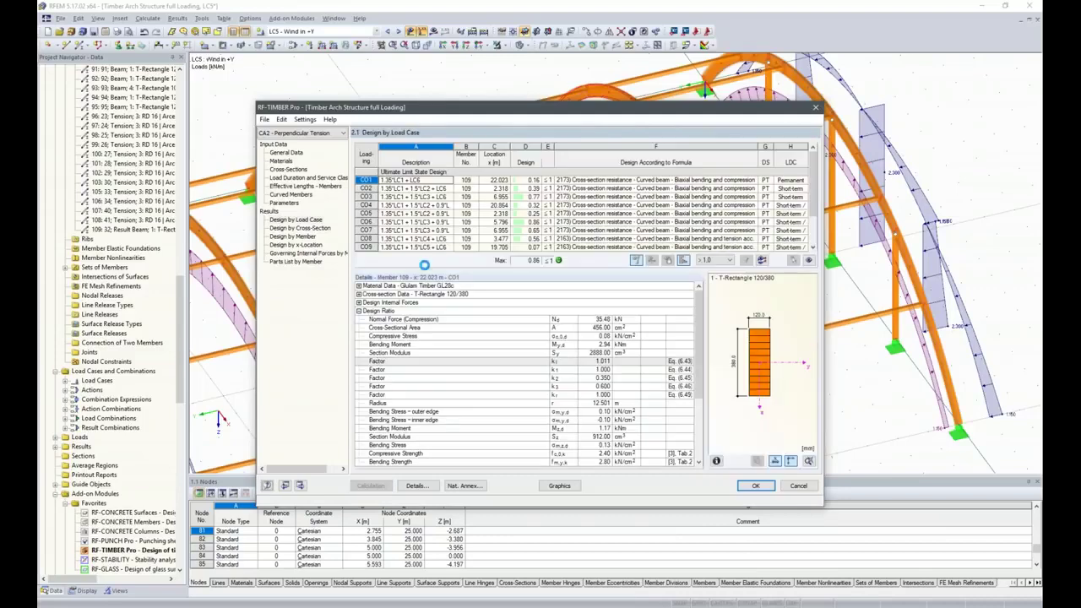
- Review the designs of member 109 by cross-section, including the tensile stress perpendicular to grain, and accept the module data
click(299, 228)
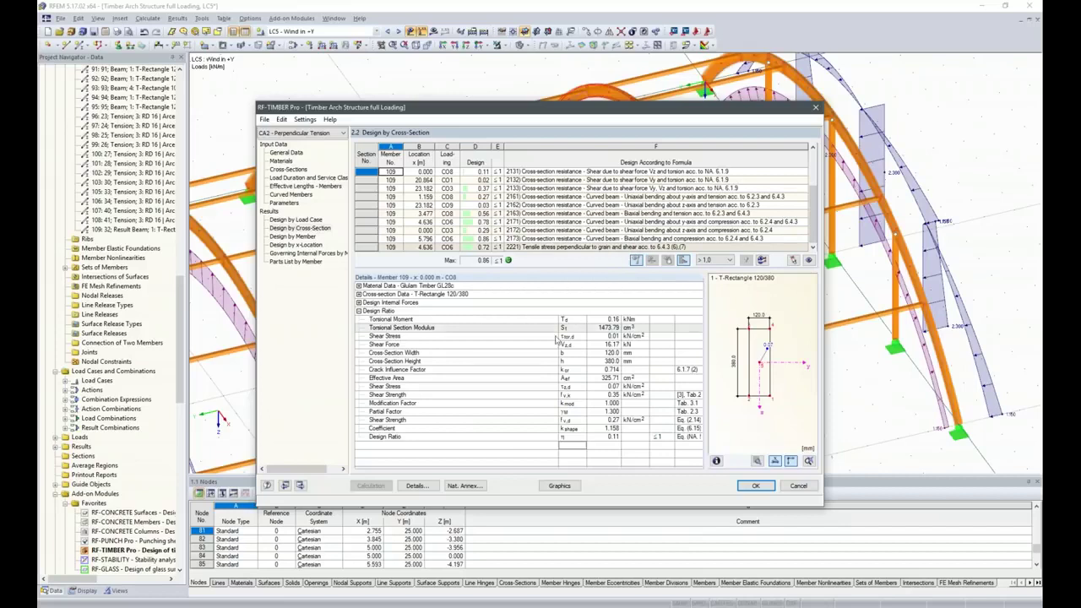
click(754, 484)
click(755, 485)
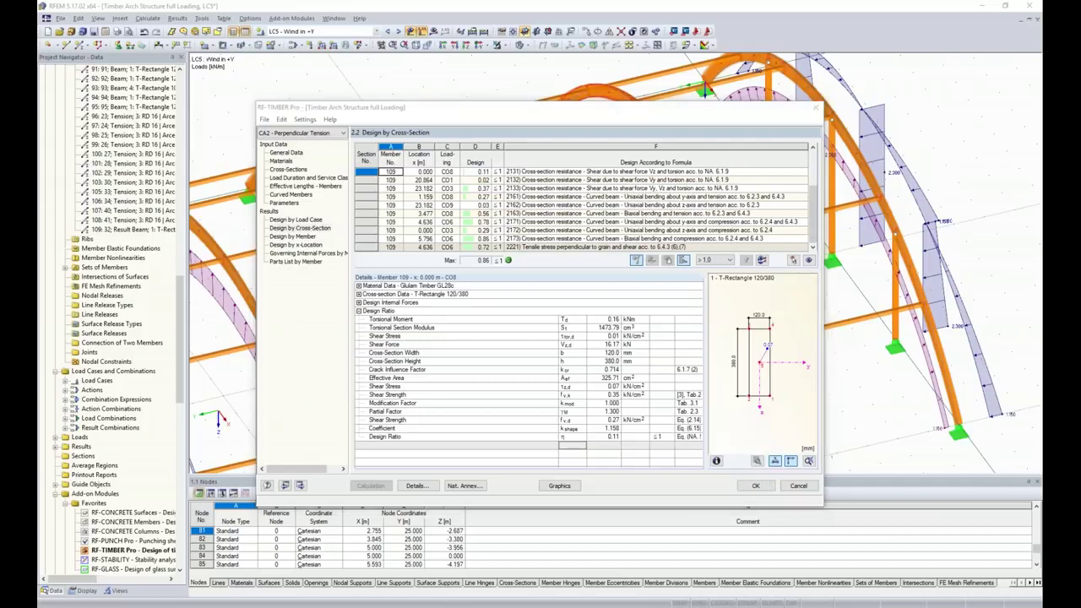
- Switch to the Dlubal website in the browser and look through the webinars offered under Support & Learning
click(471, 578)
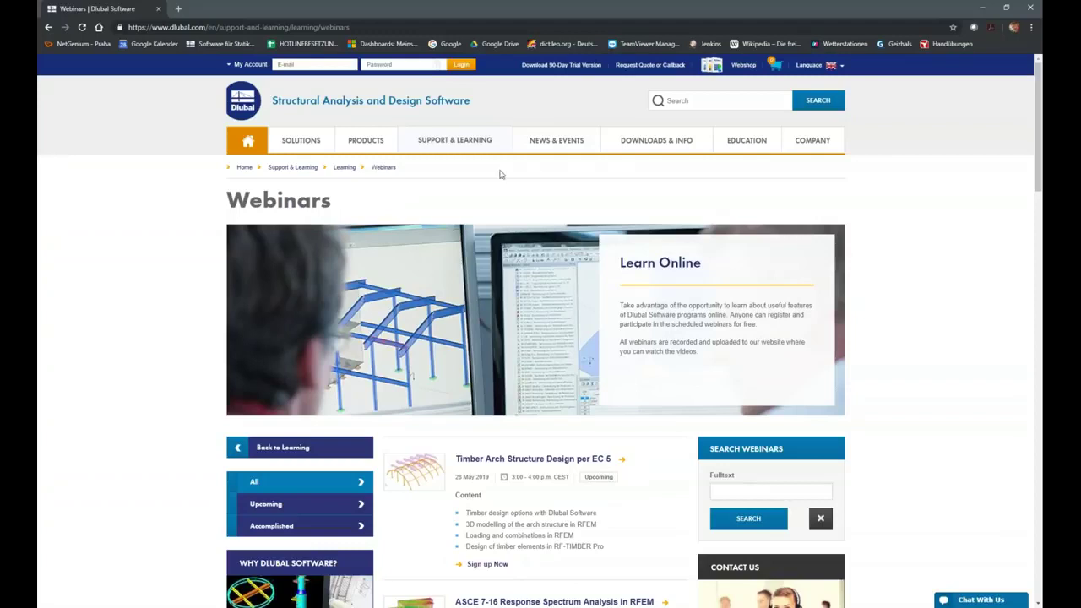
mouse_move(443, 145)
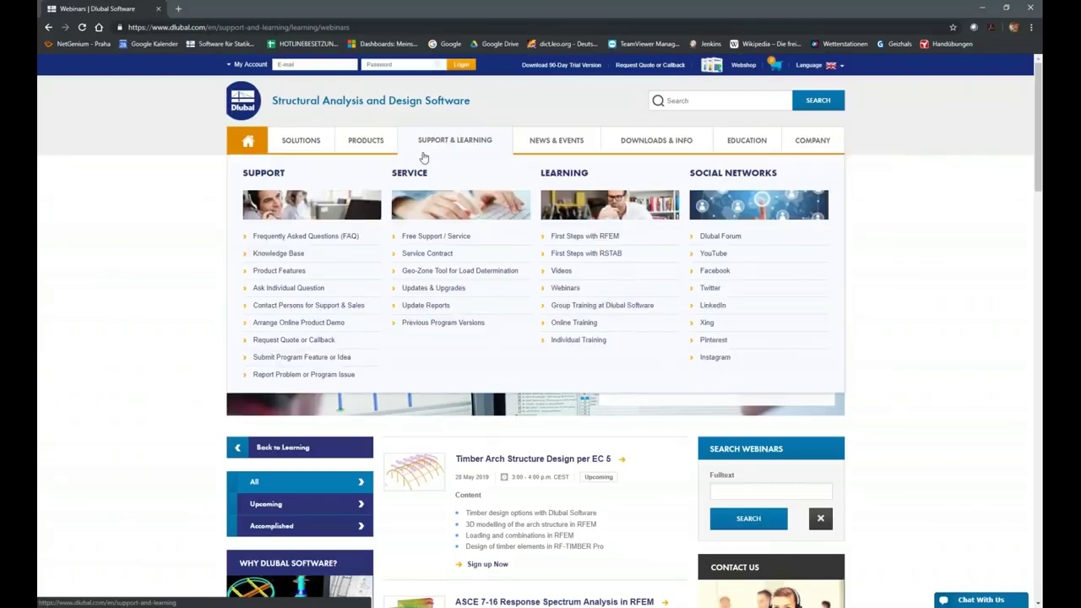
click(570, 300)
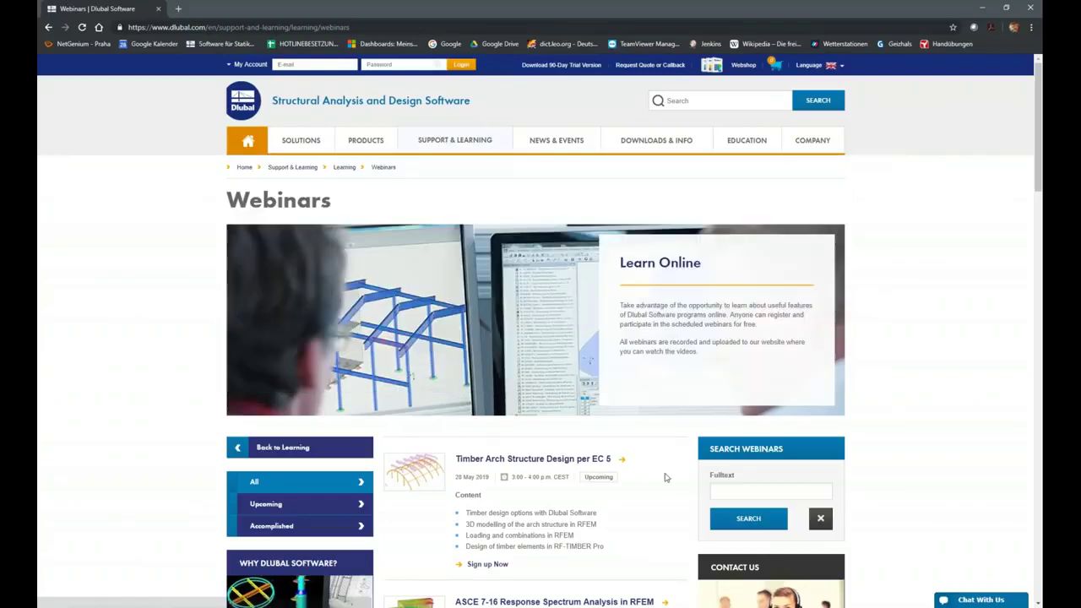
scroll(583, 193, down, 4)
scroll(583, 193, down, 9)
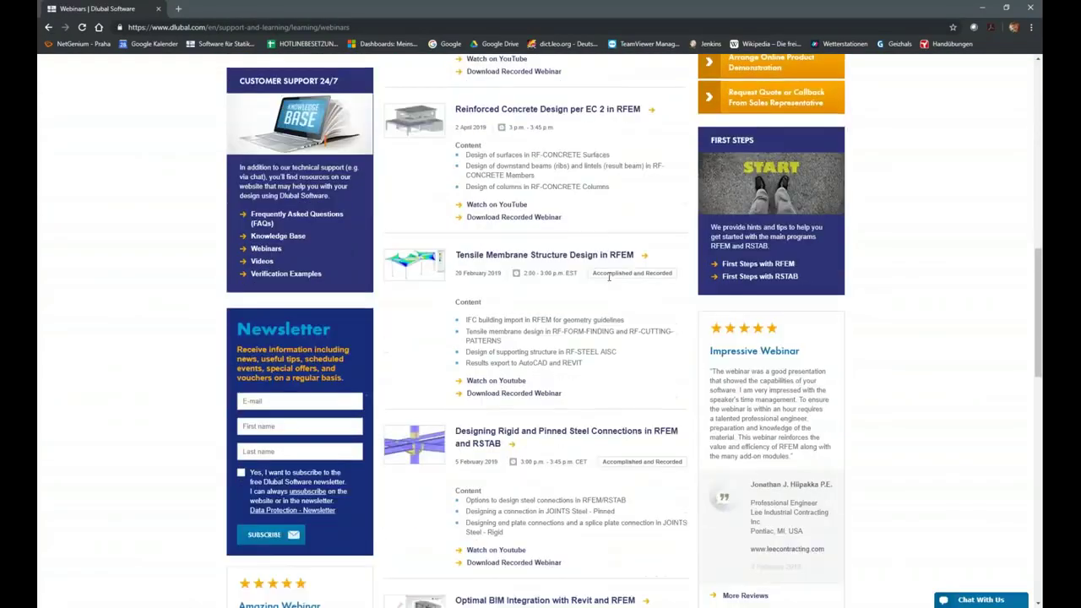
scroll(647, 345, down, 7)
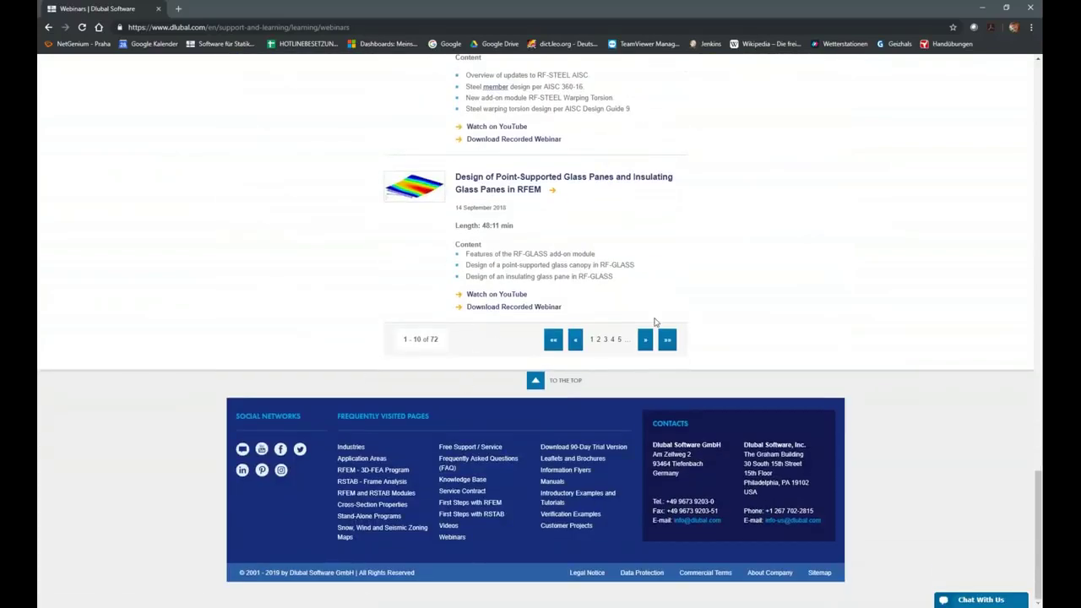
scroll(655, 329, up, 10)
scroll(645, 361, up, 14)
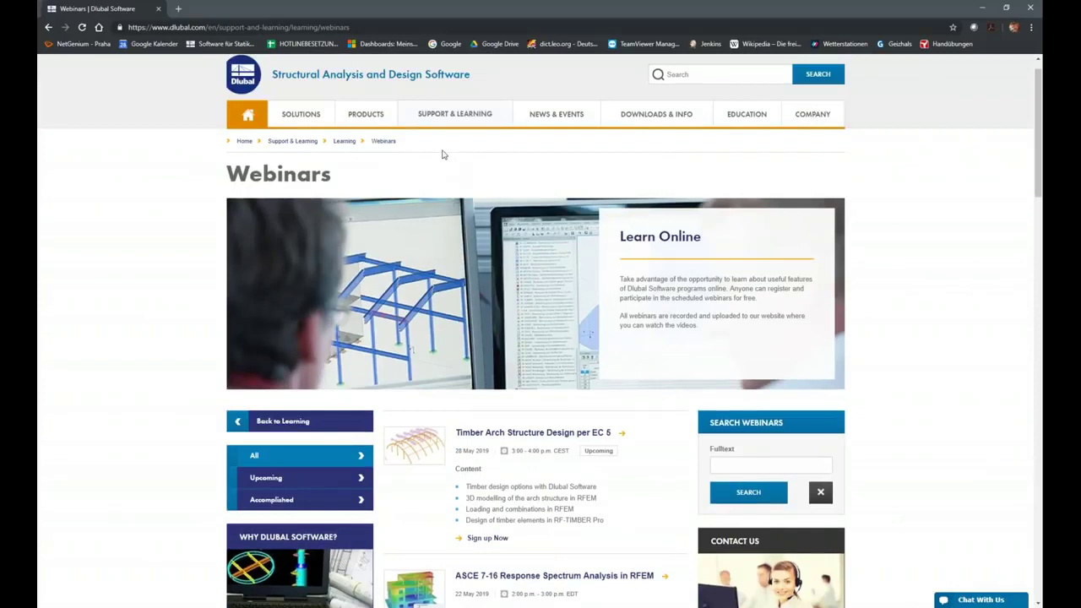
mouse_move(437, 124)
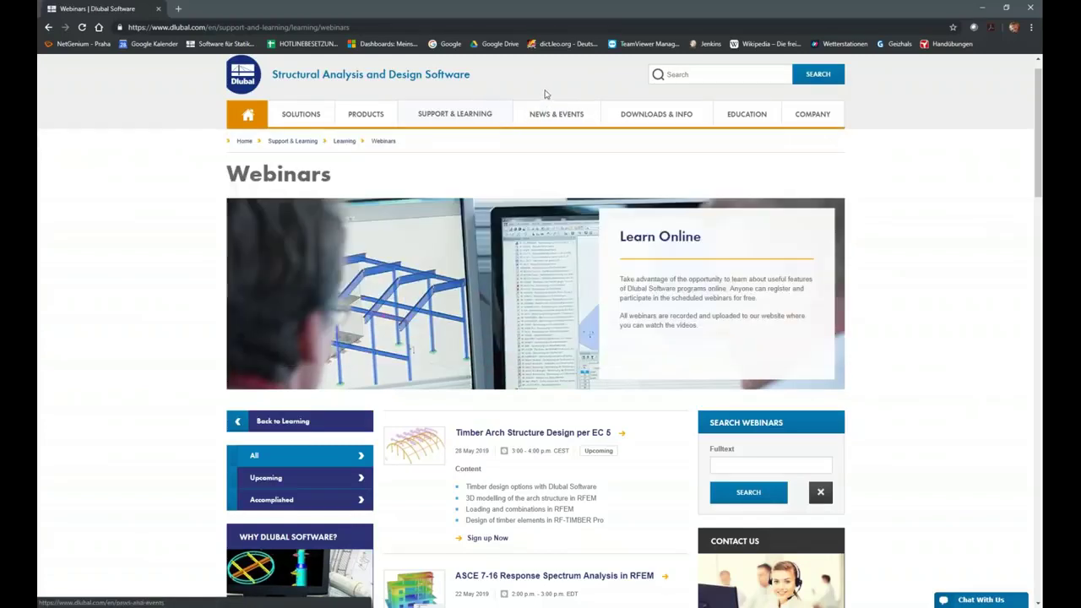
scroll(542, 103, up, 2)
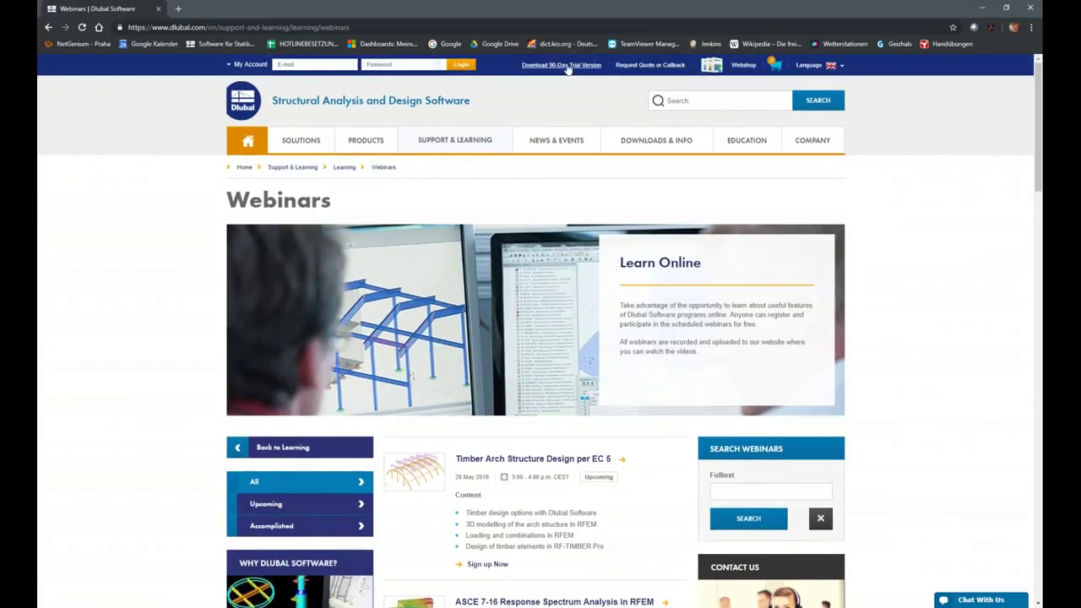